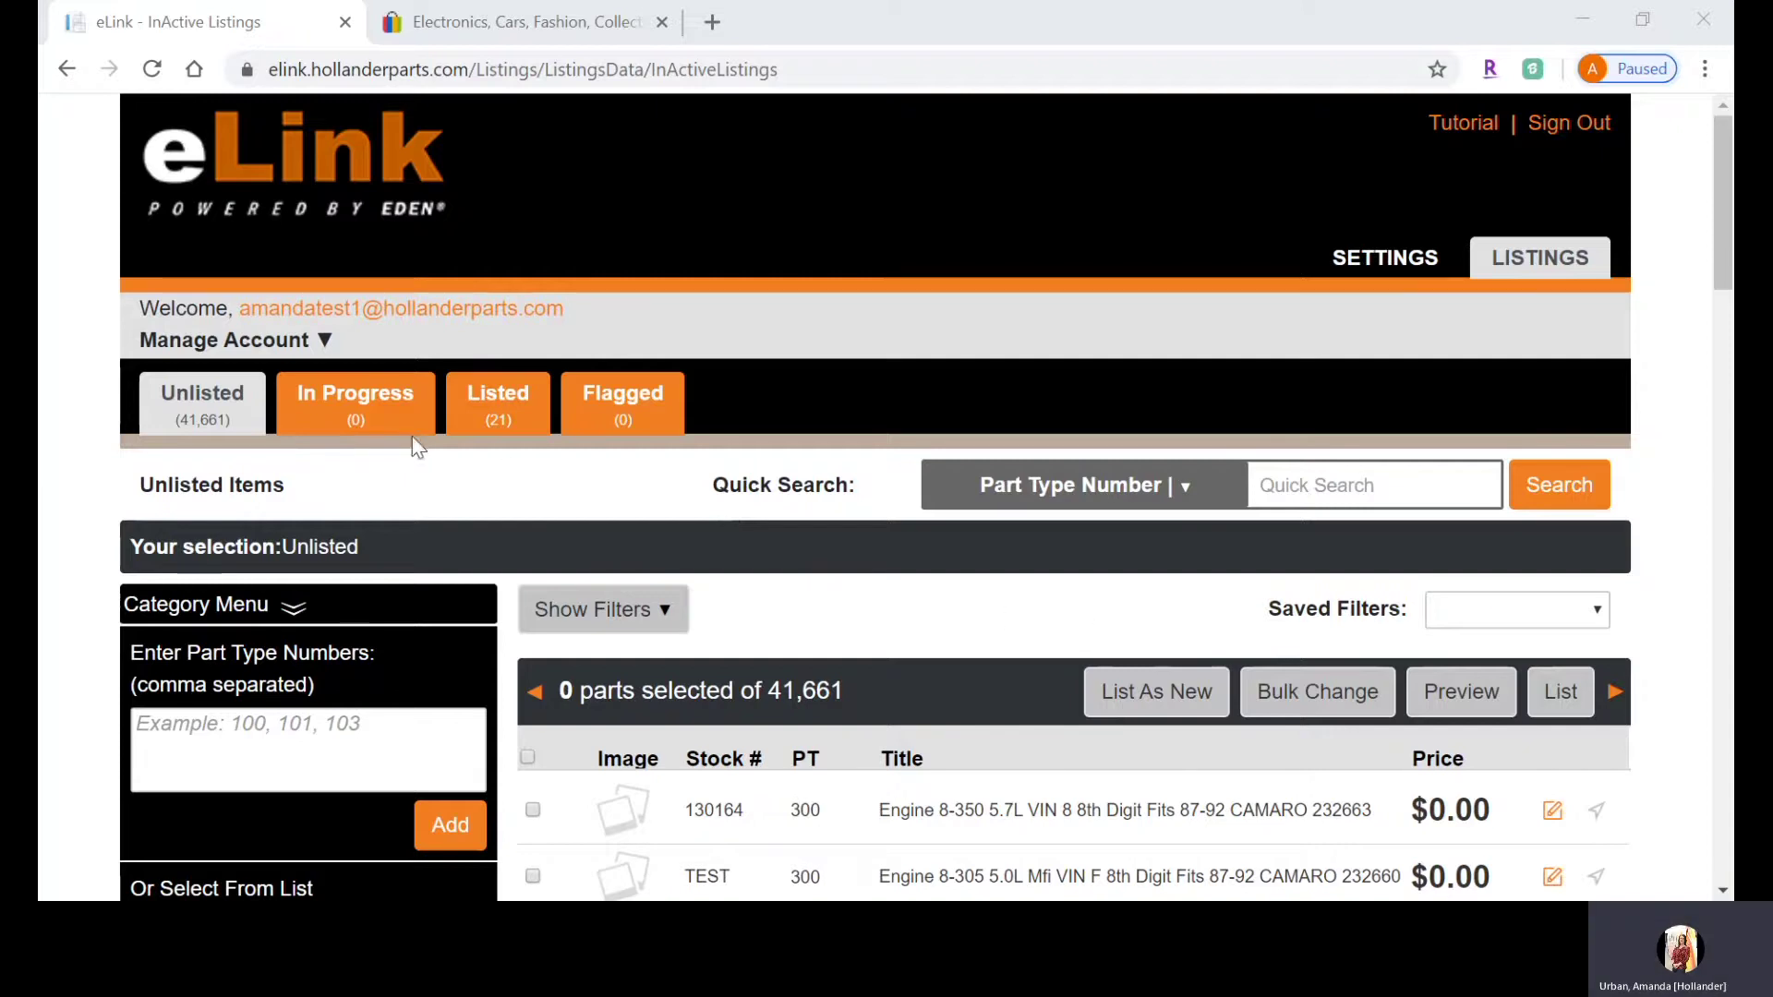
Step: Open the listing details of the unlisted Camaro engine with stock number 130164, expand all its sections and collapse them again
click(205, 397)
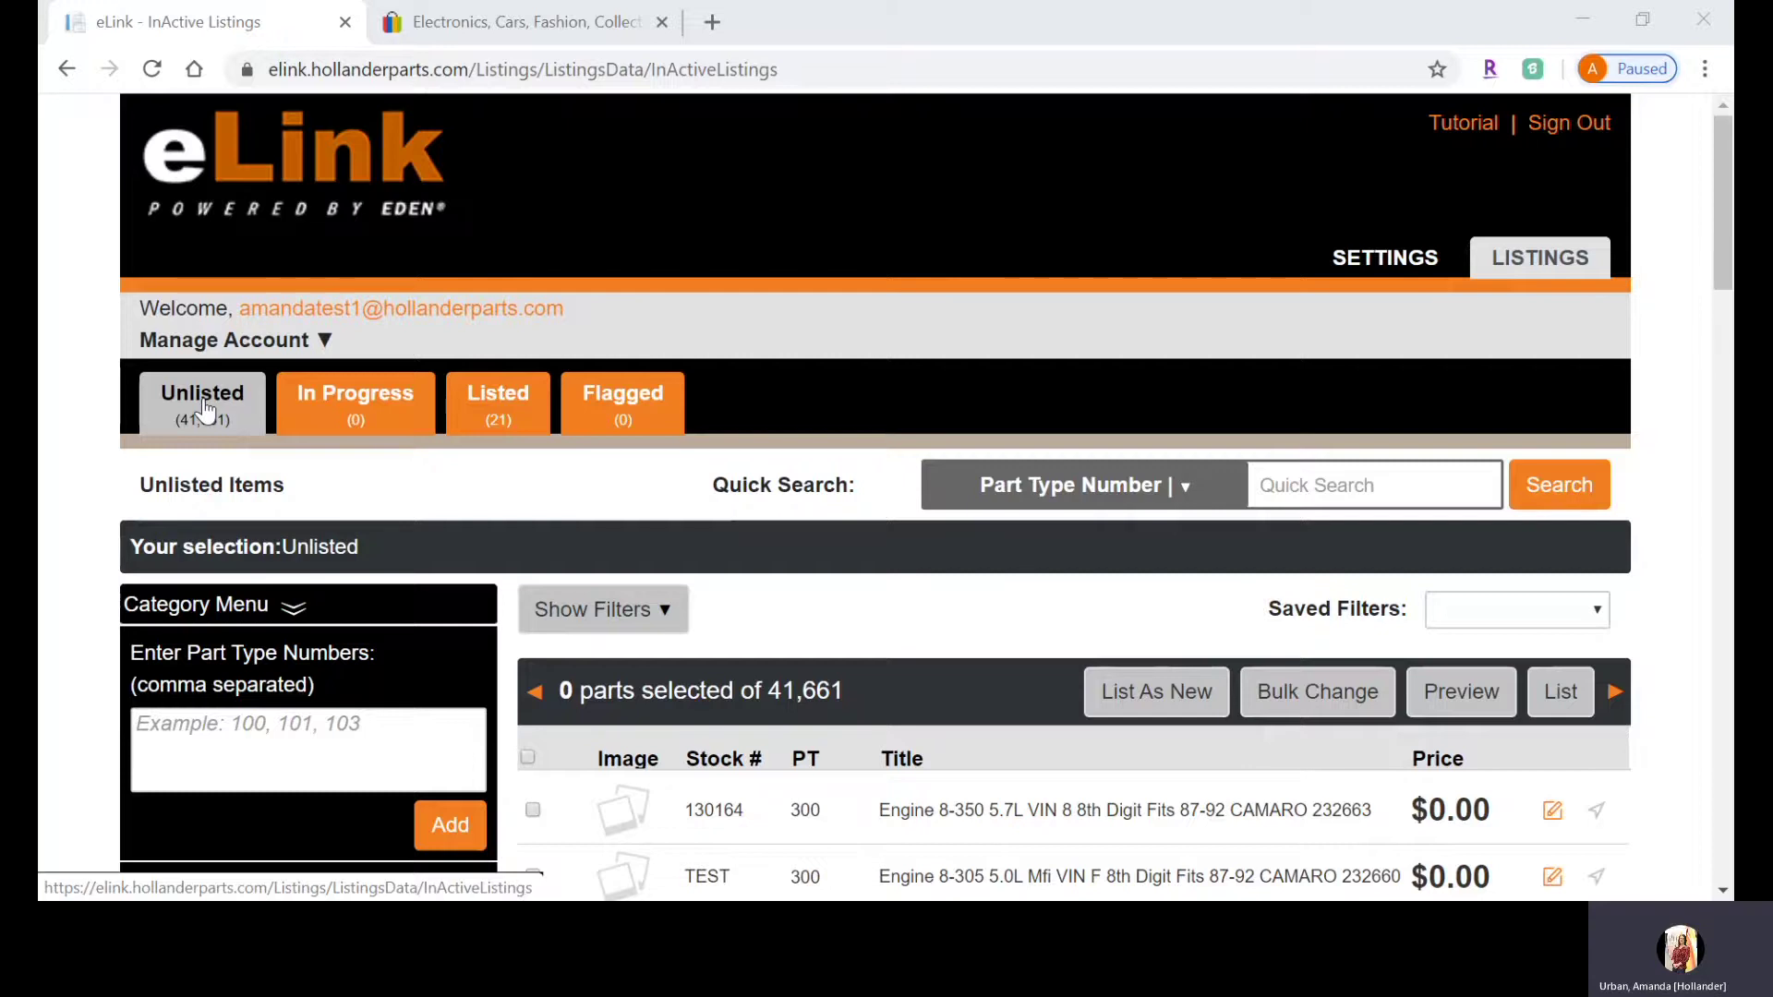
scroll(206, 411, down, 1)
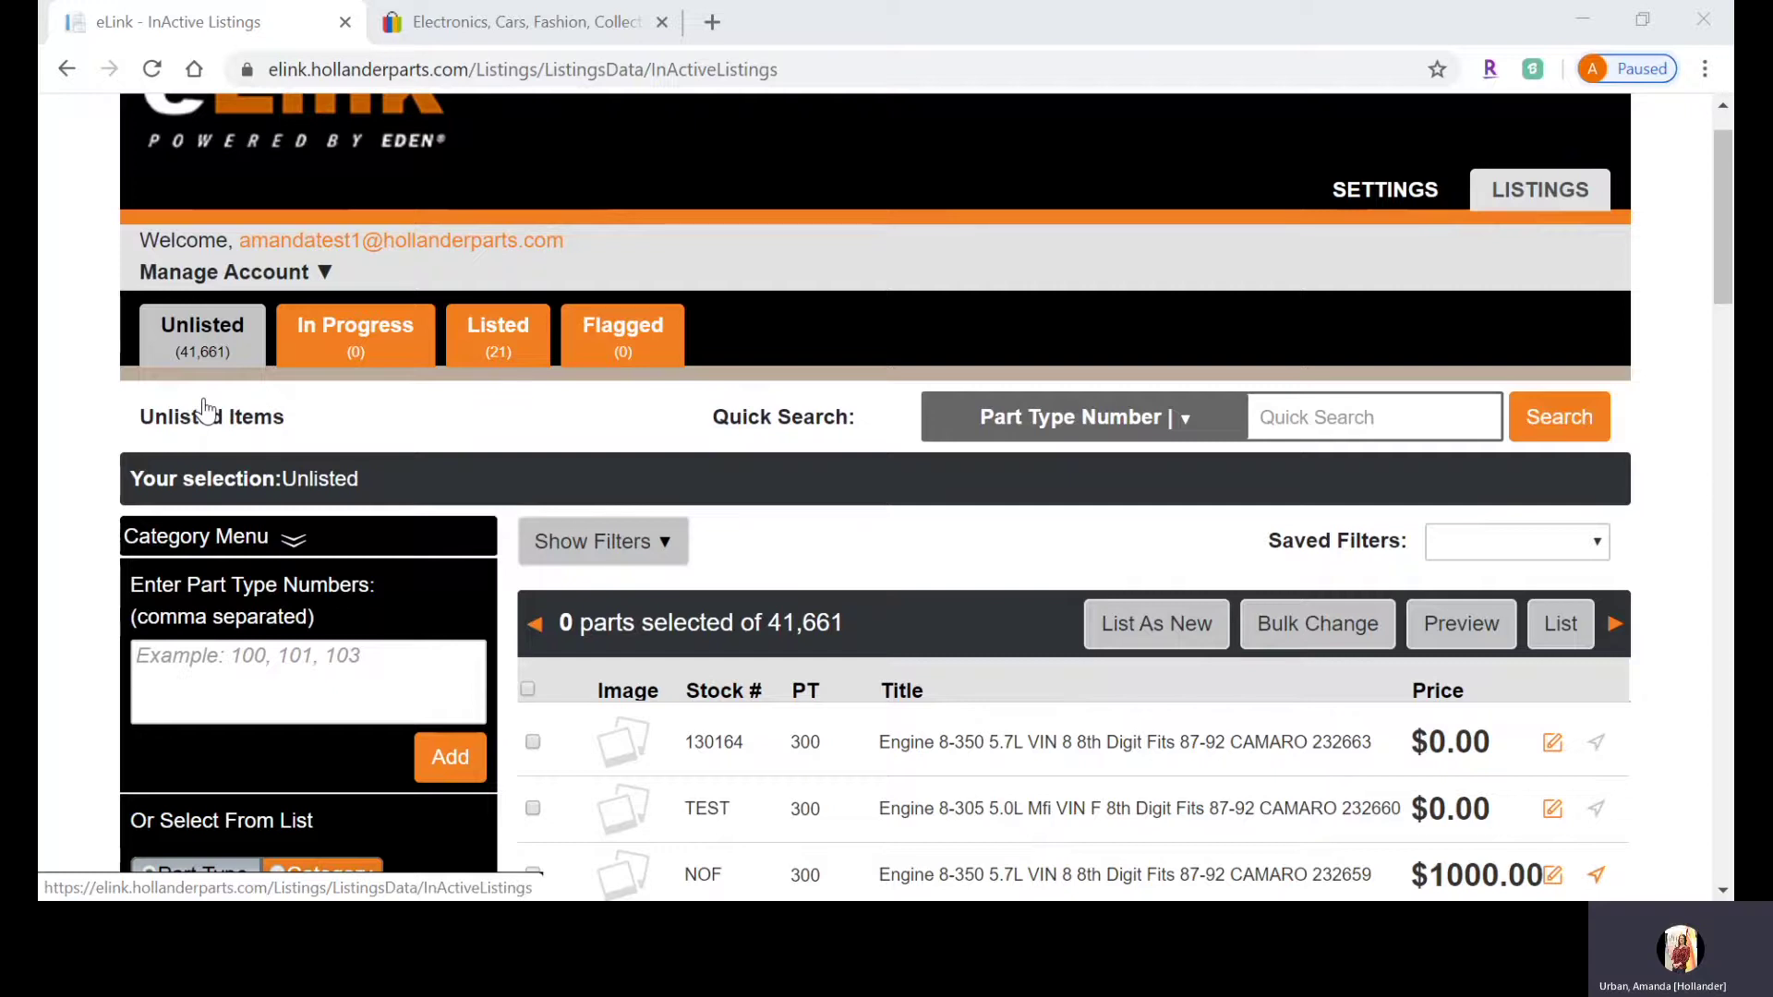
scroll(206, 411, down, 2)
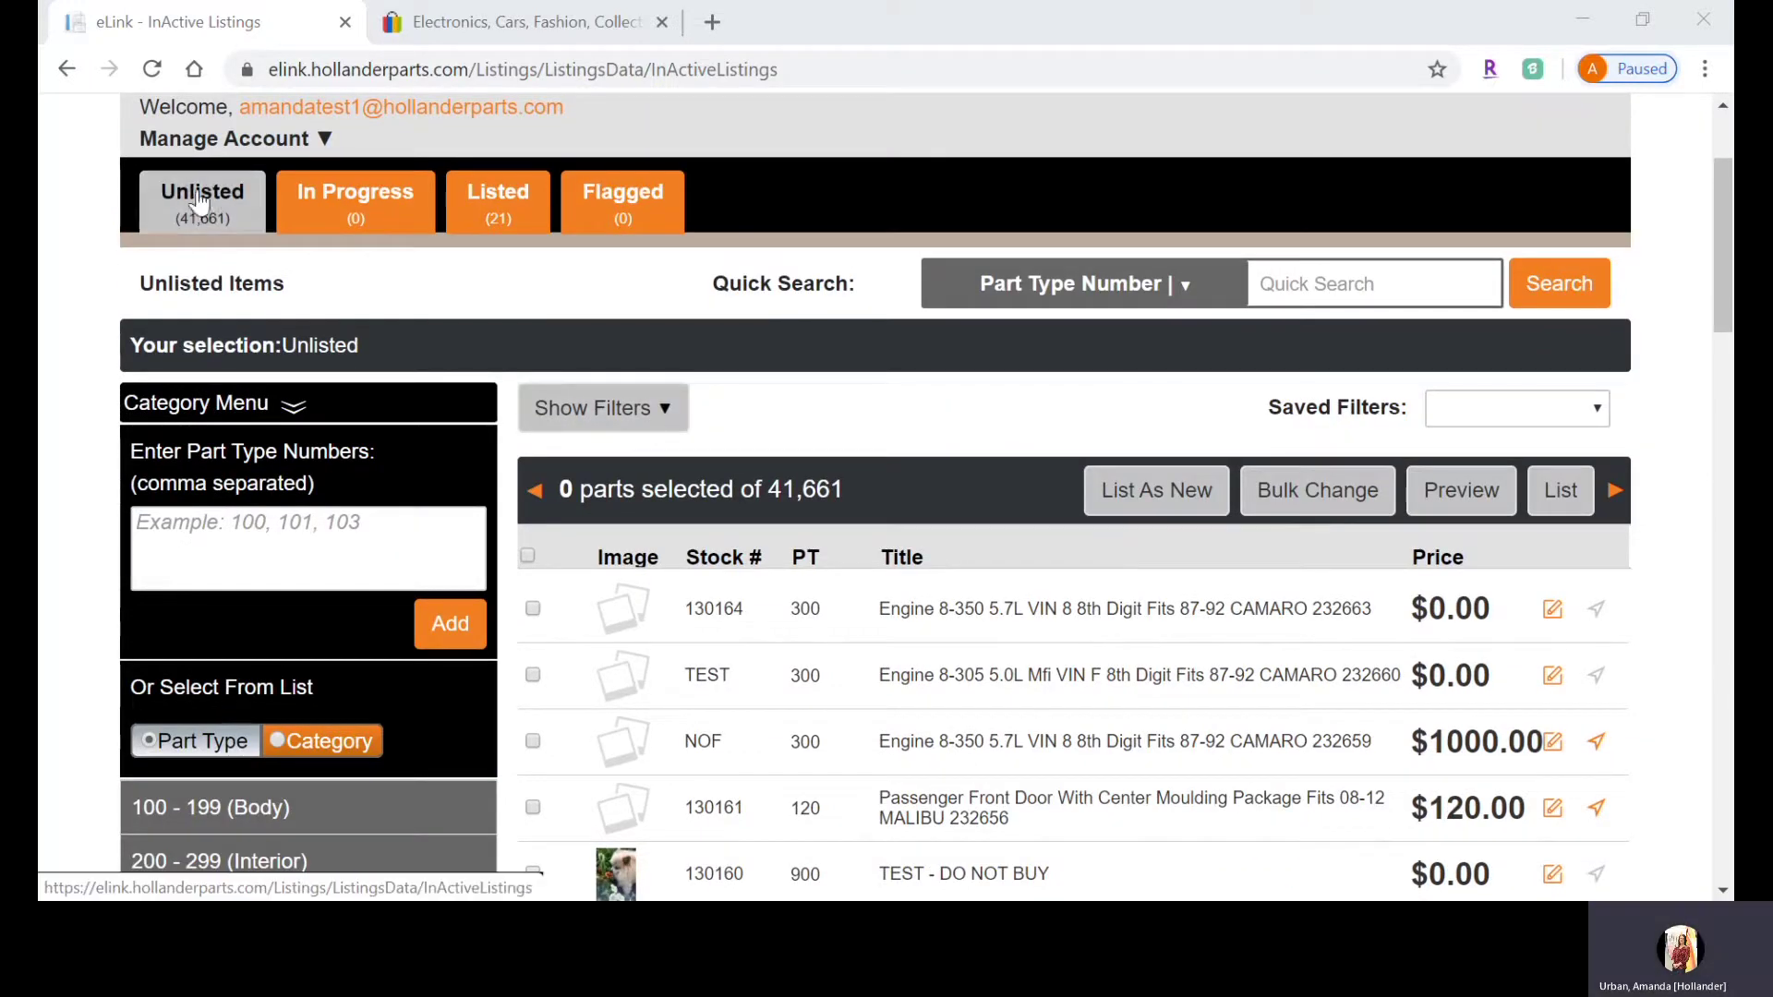
click(946, 612)
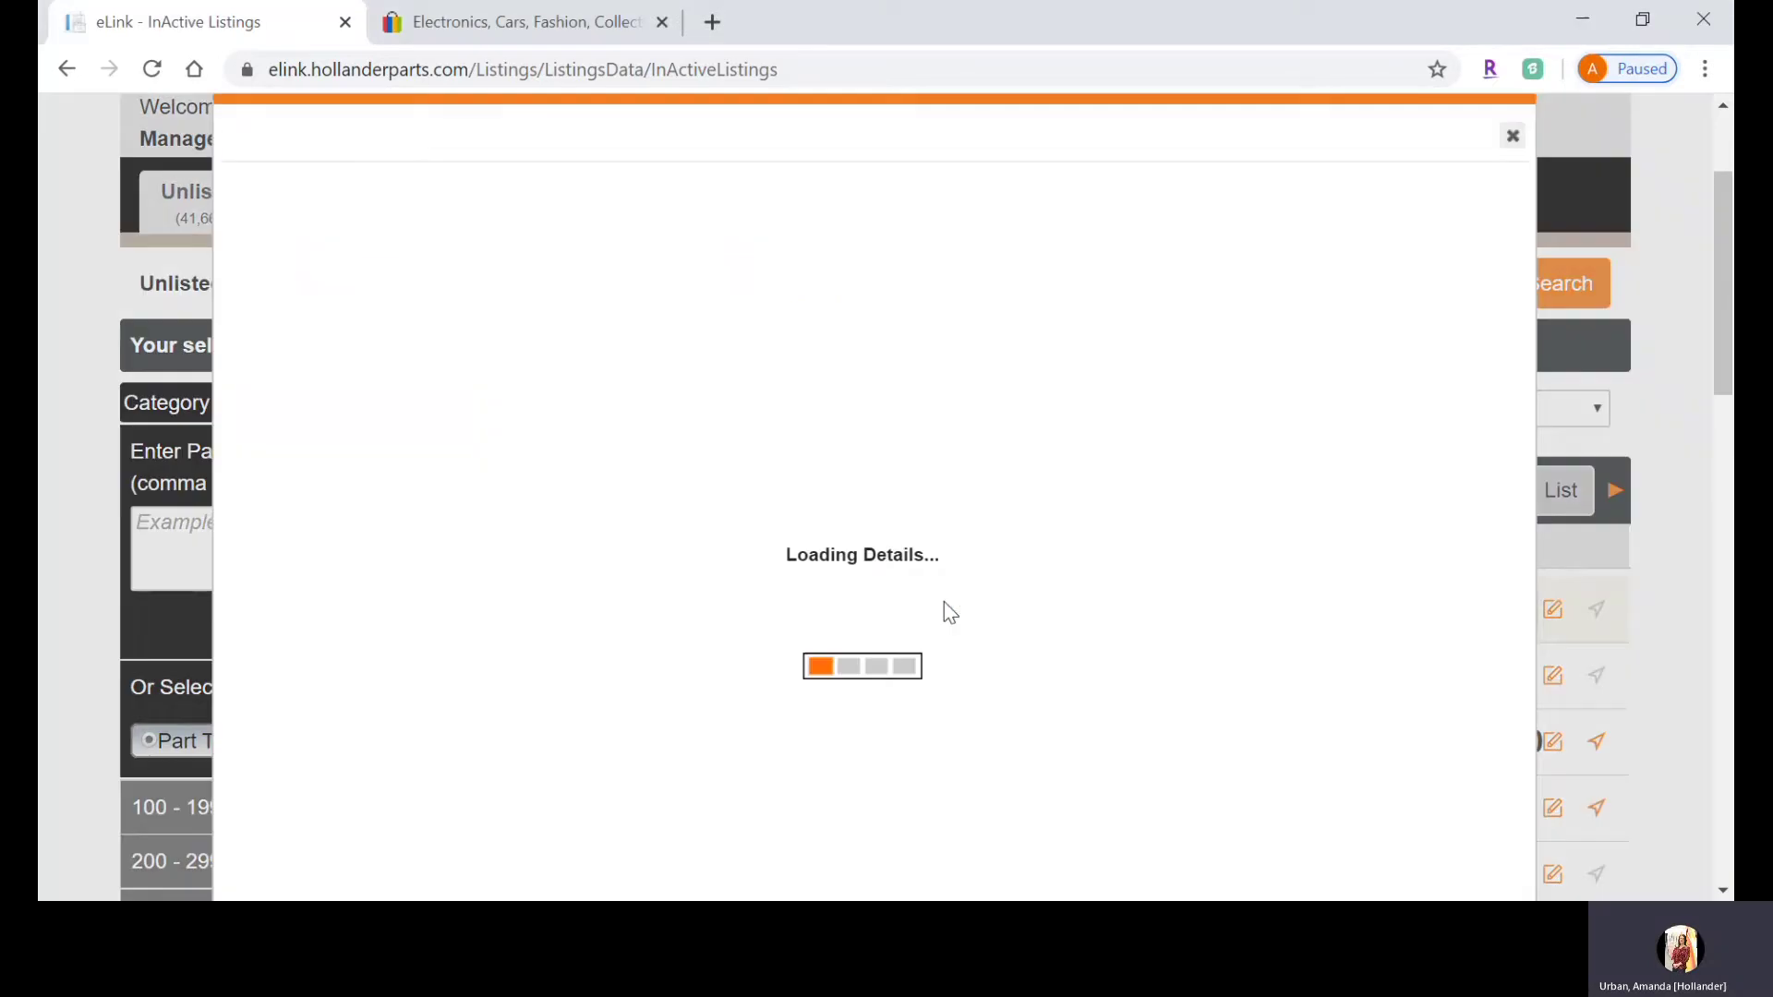
click(1514, 146)
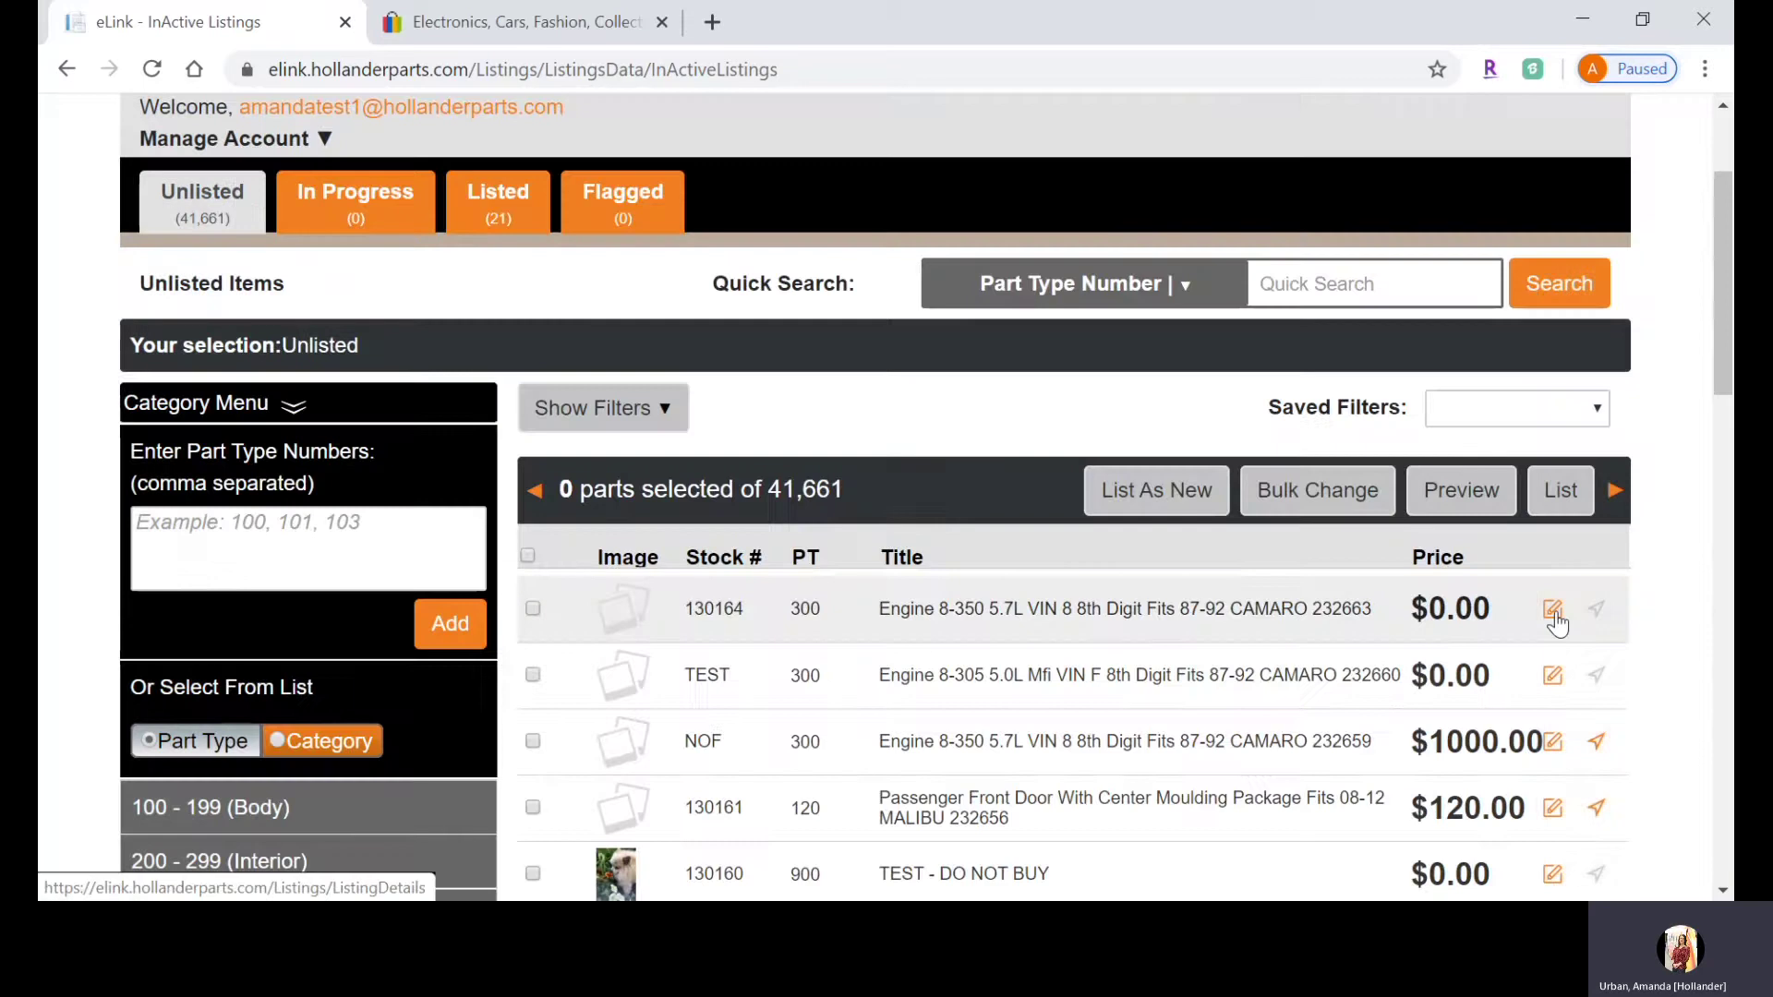
click(1555, 611)
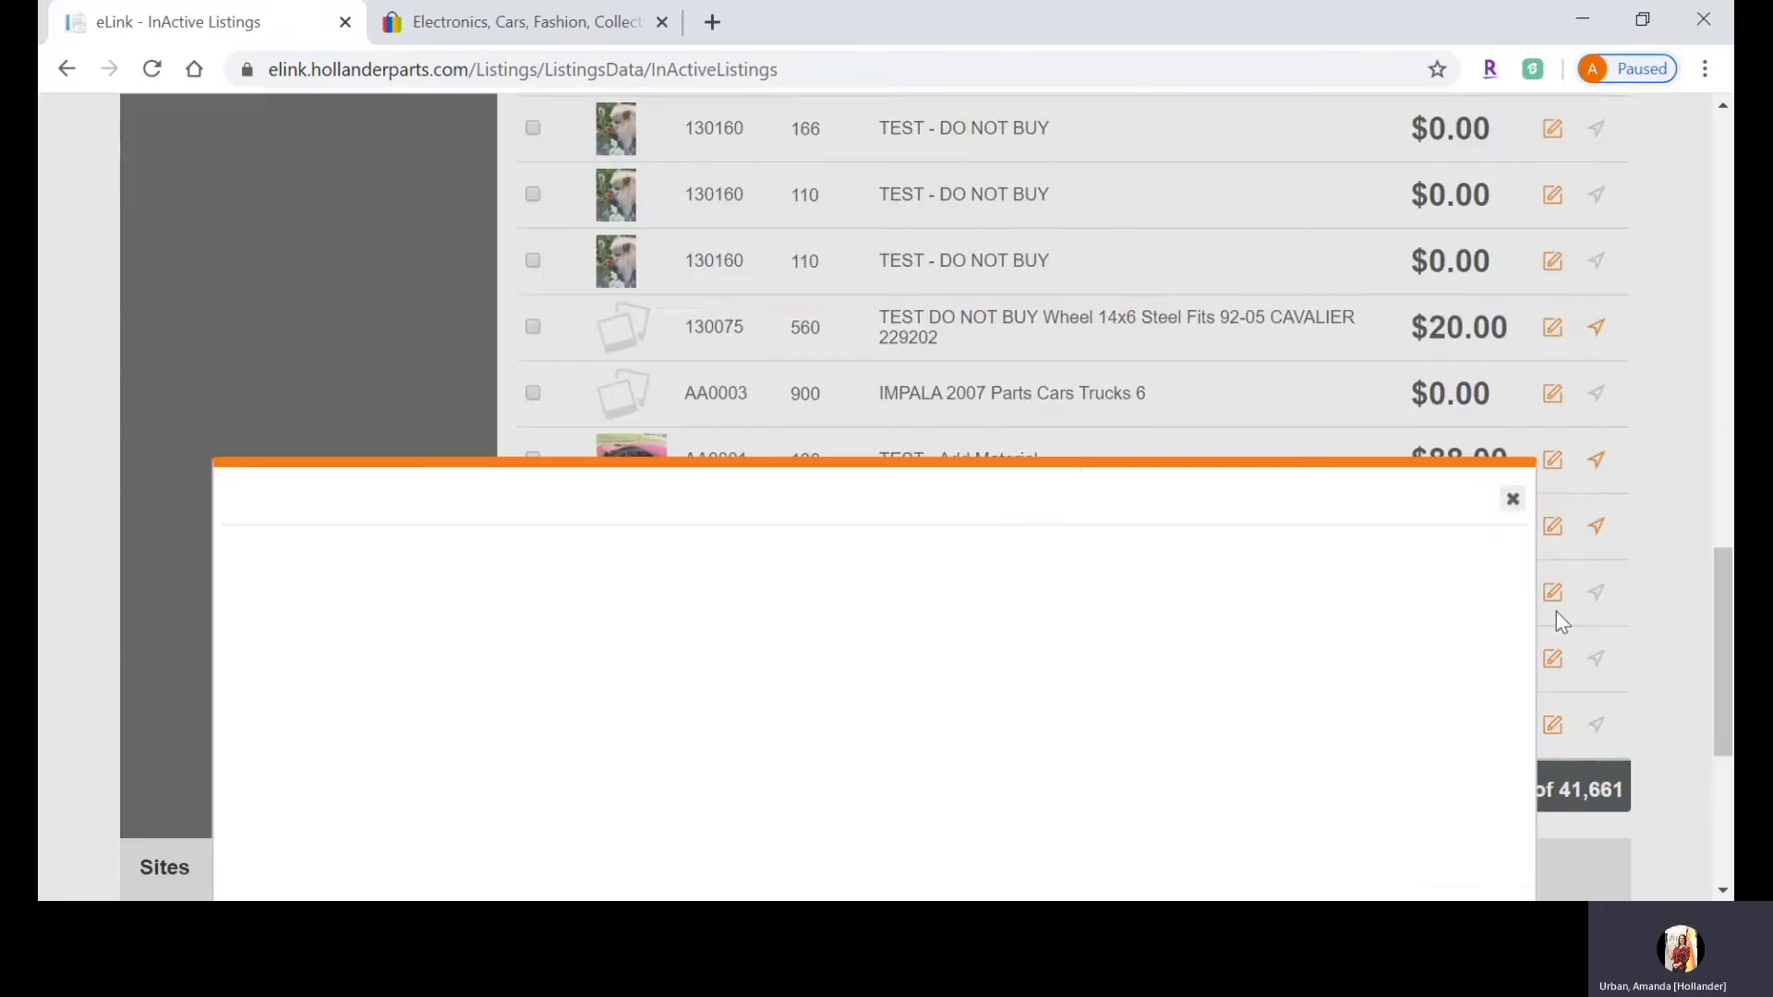
scroll(1076, 498, down, 2)
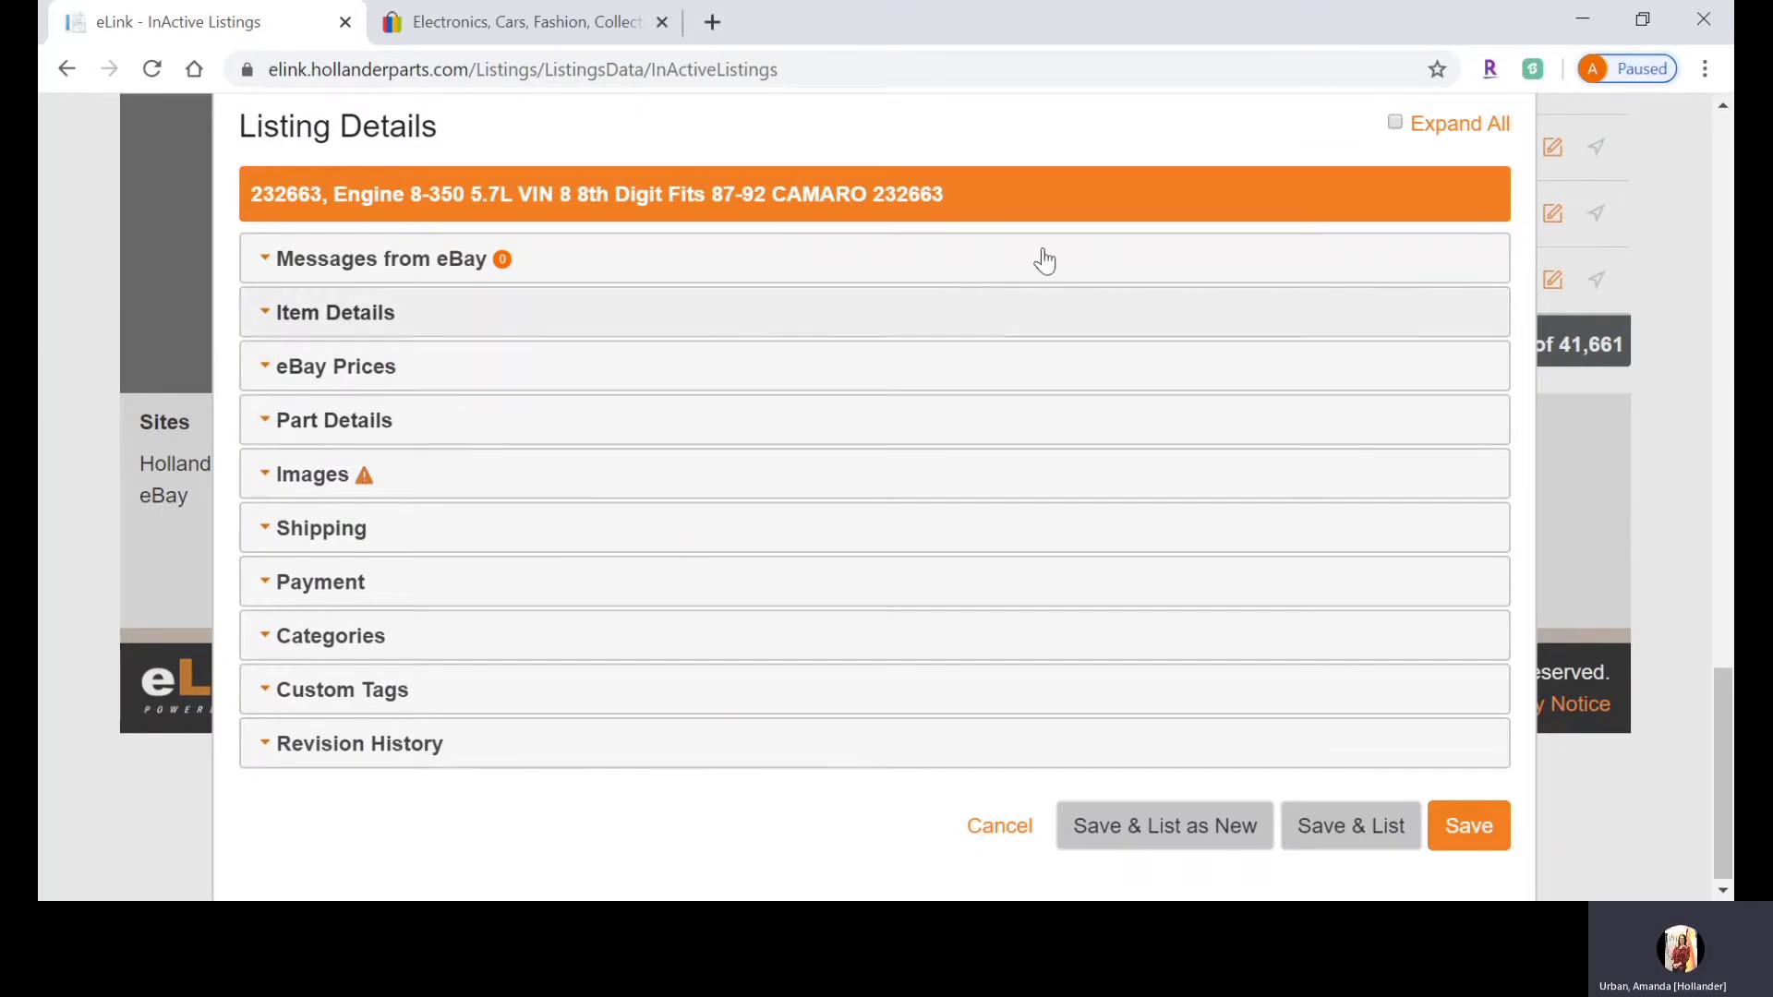
click(1395, 124)
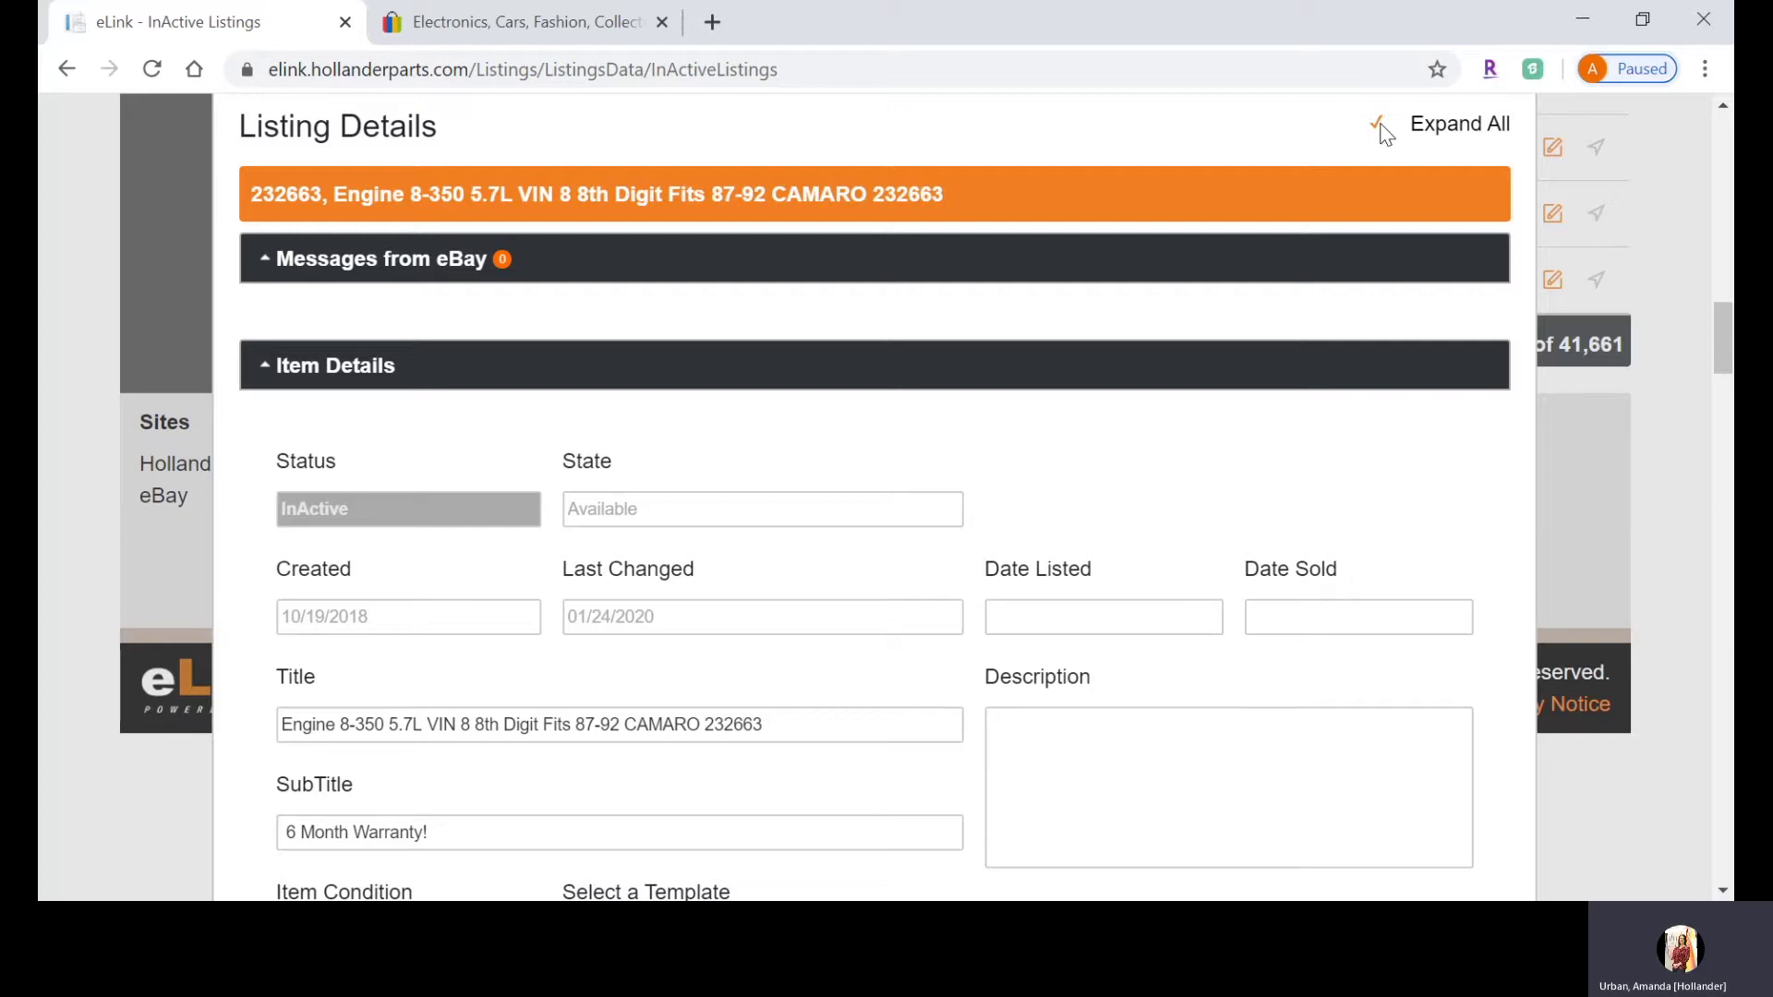
click(1390, 125)
Step: Review the listing's Part Details, including Source Vehicle, Item Specifics and Internal Notes, and close the listing without saving
click(395, 419)
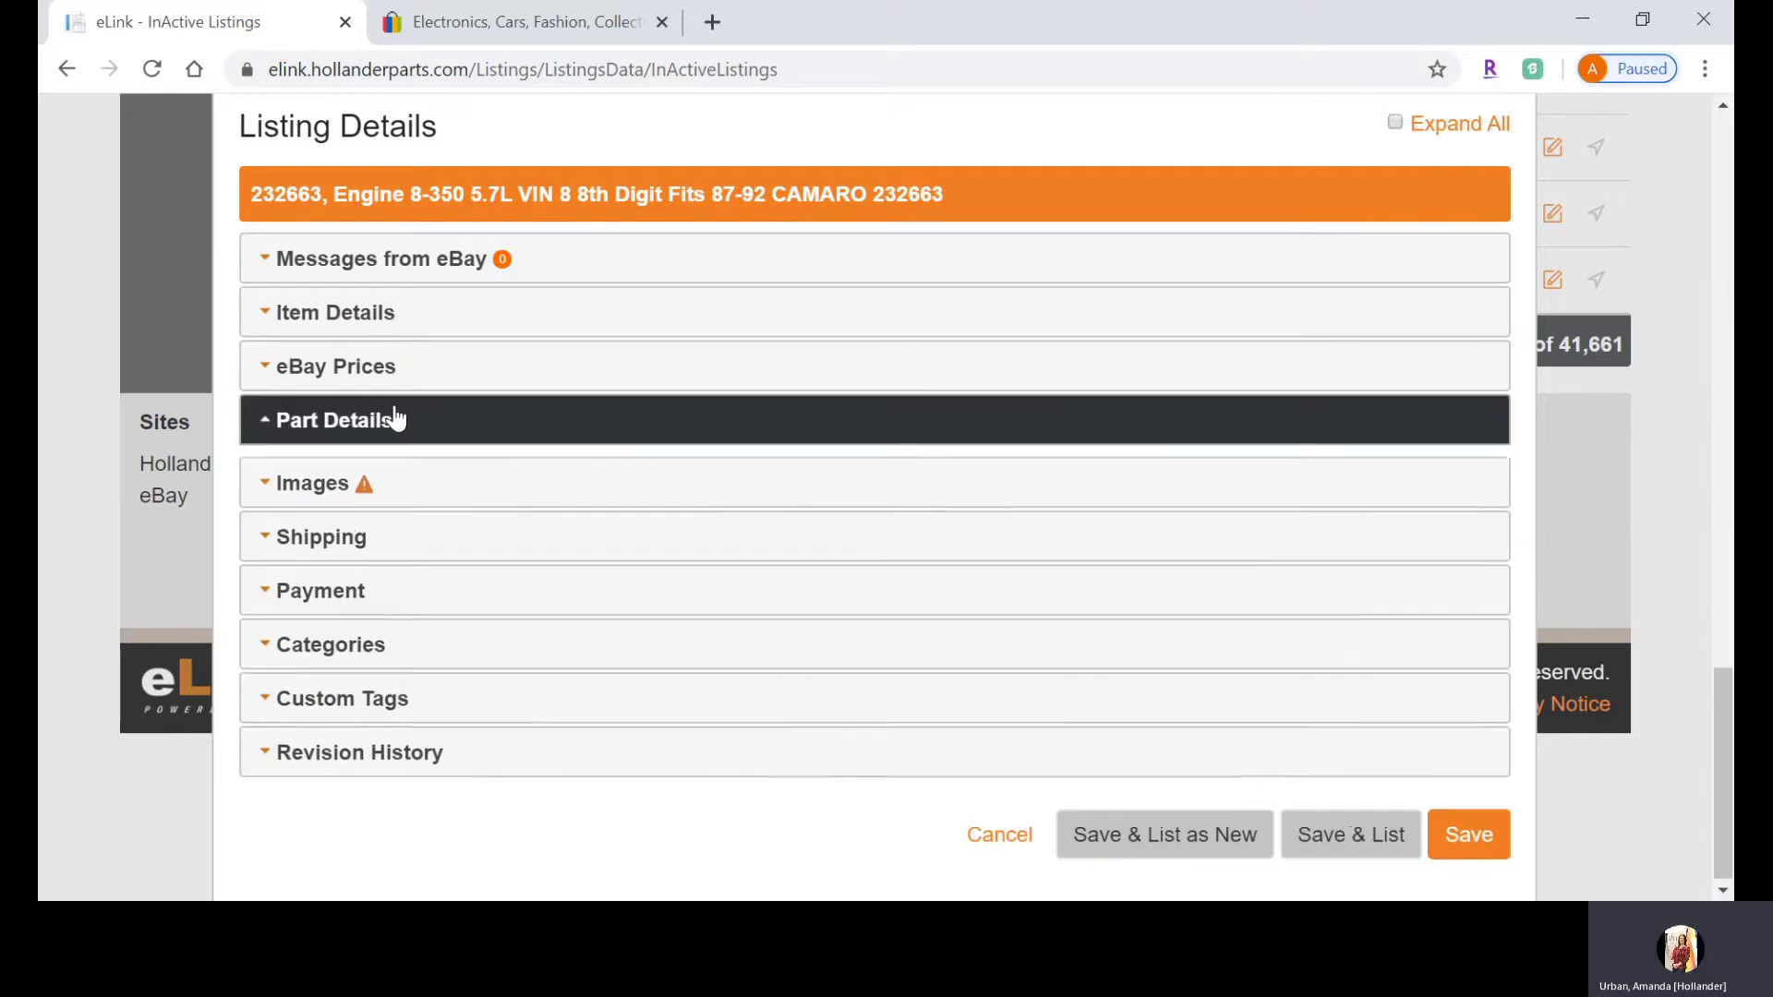
scroll(395, 418, down, 5)
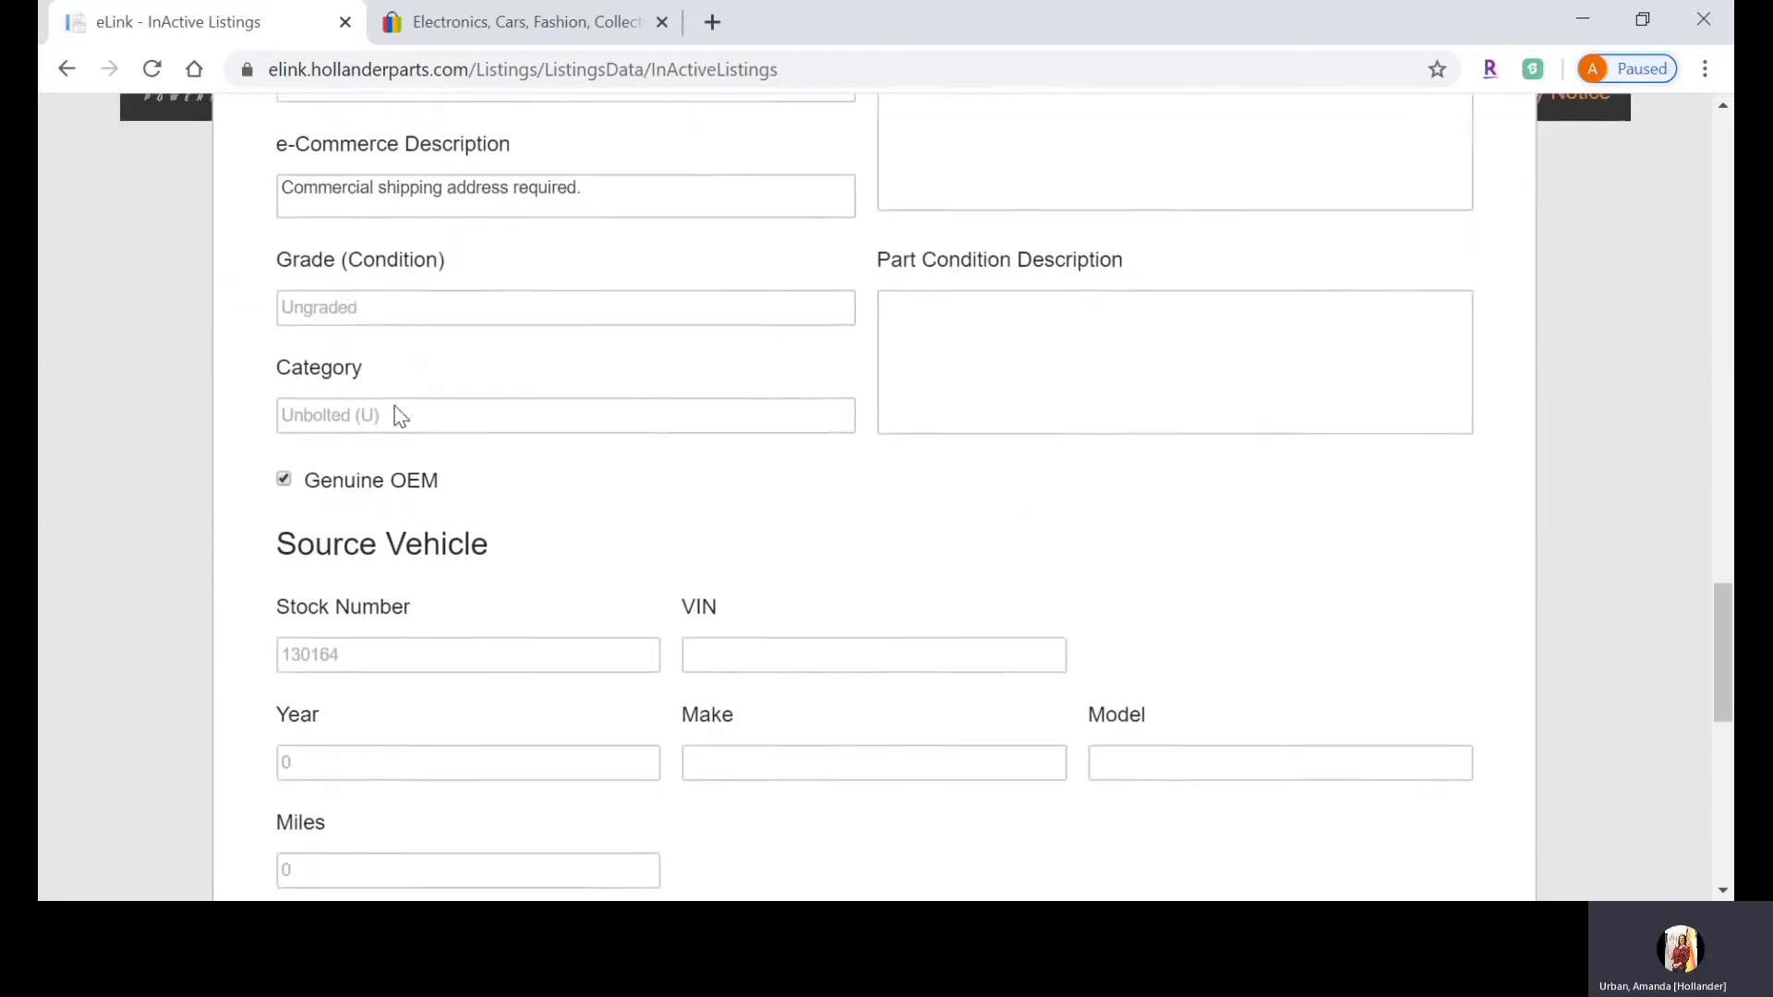
scroll(395, 411, down, 6)
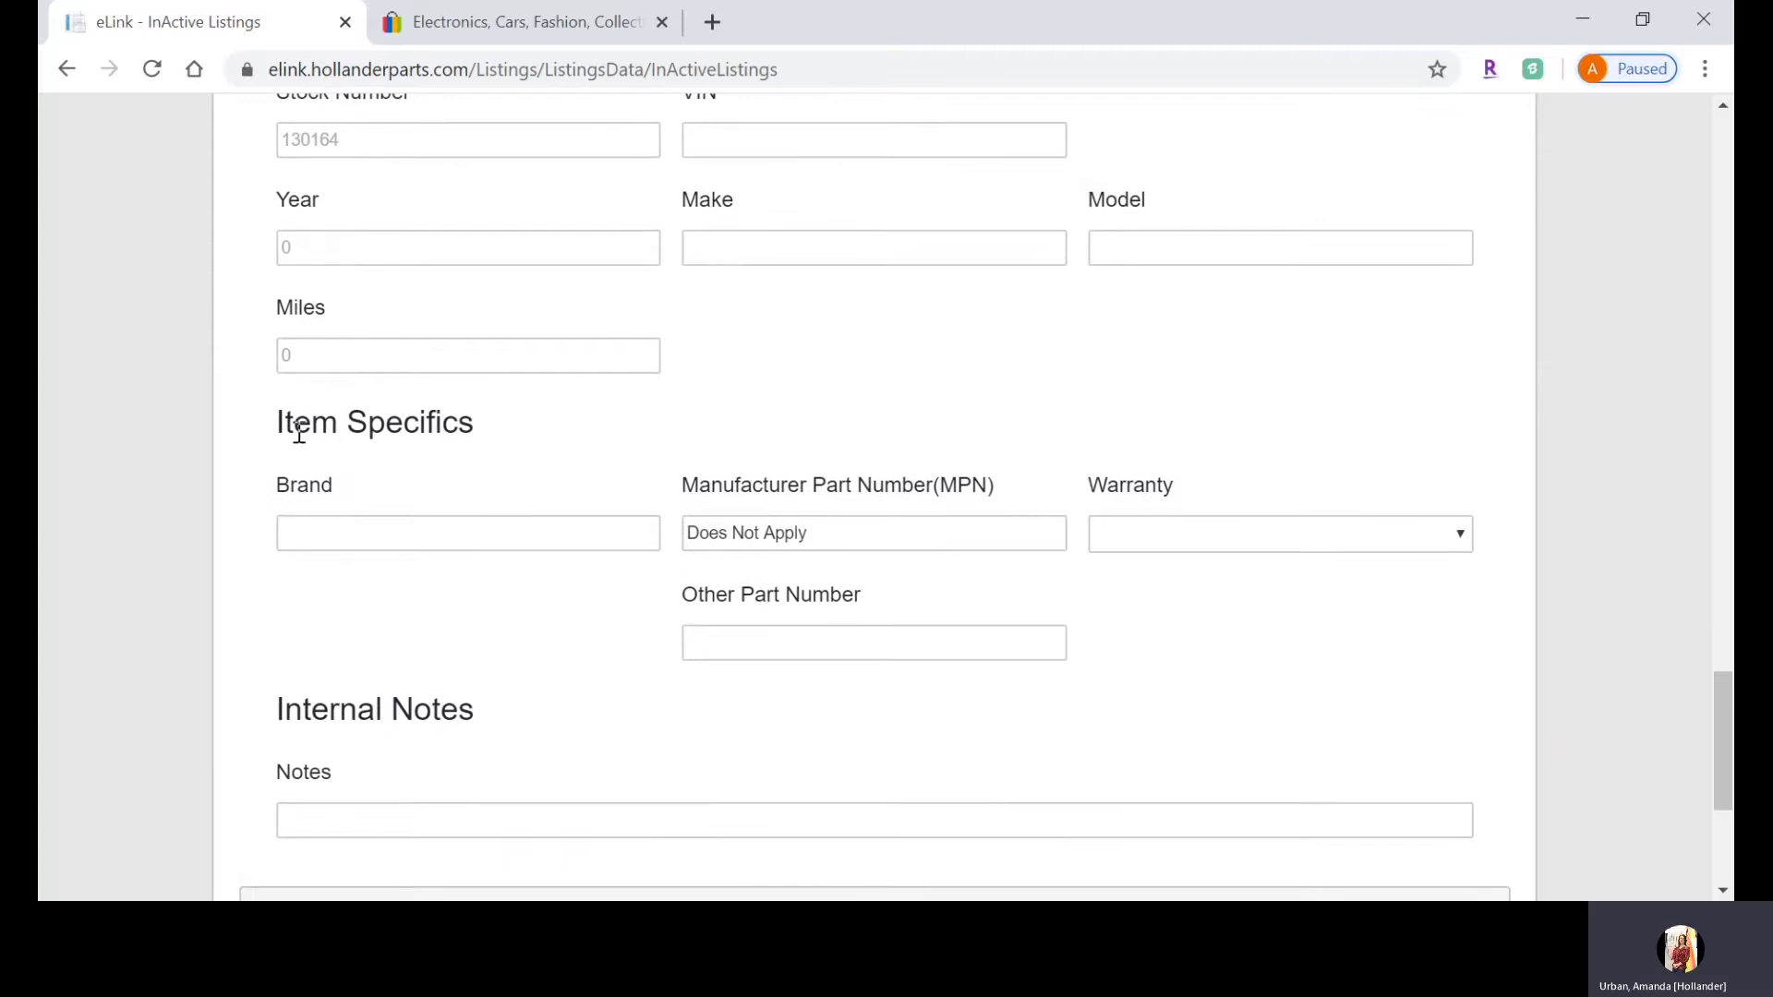
drag(300, 434, 518, 419)
click(478, 419)
scroll(1057, 748, up, 5)
scroll(1053, 748, down, 7)
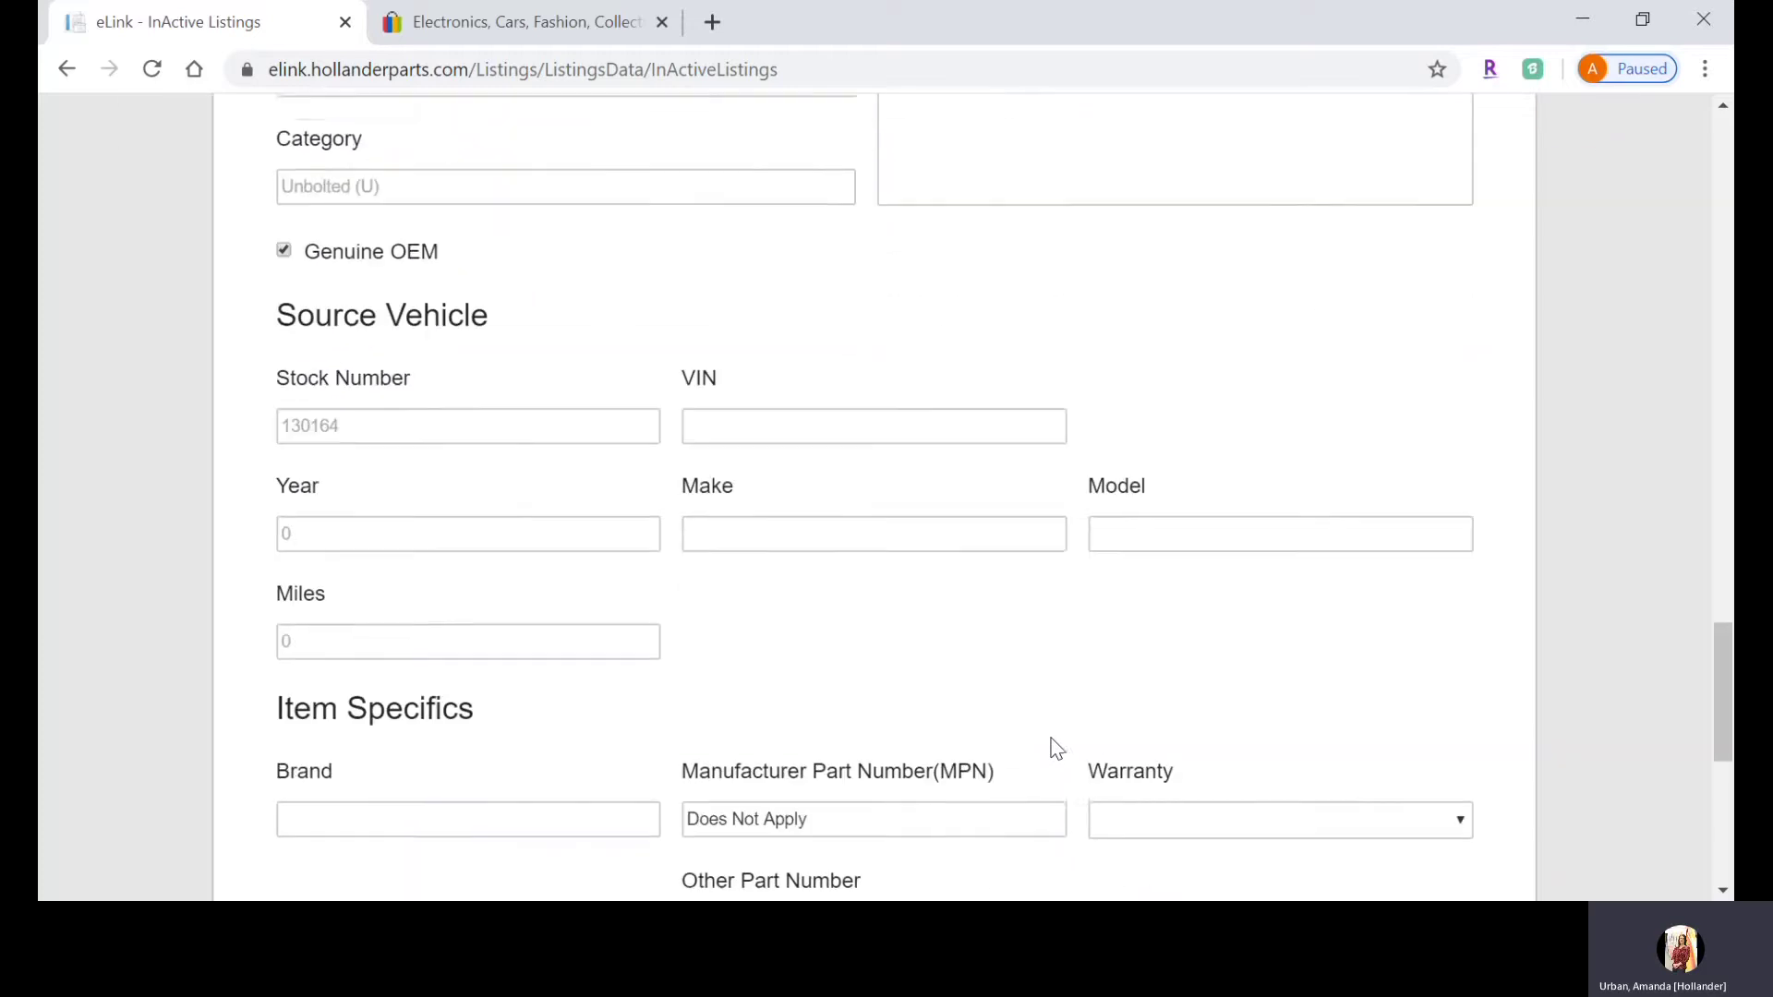
scroll(1053, 748, down, 3)
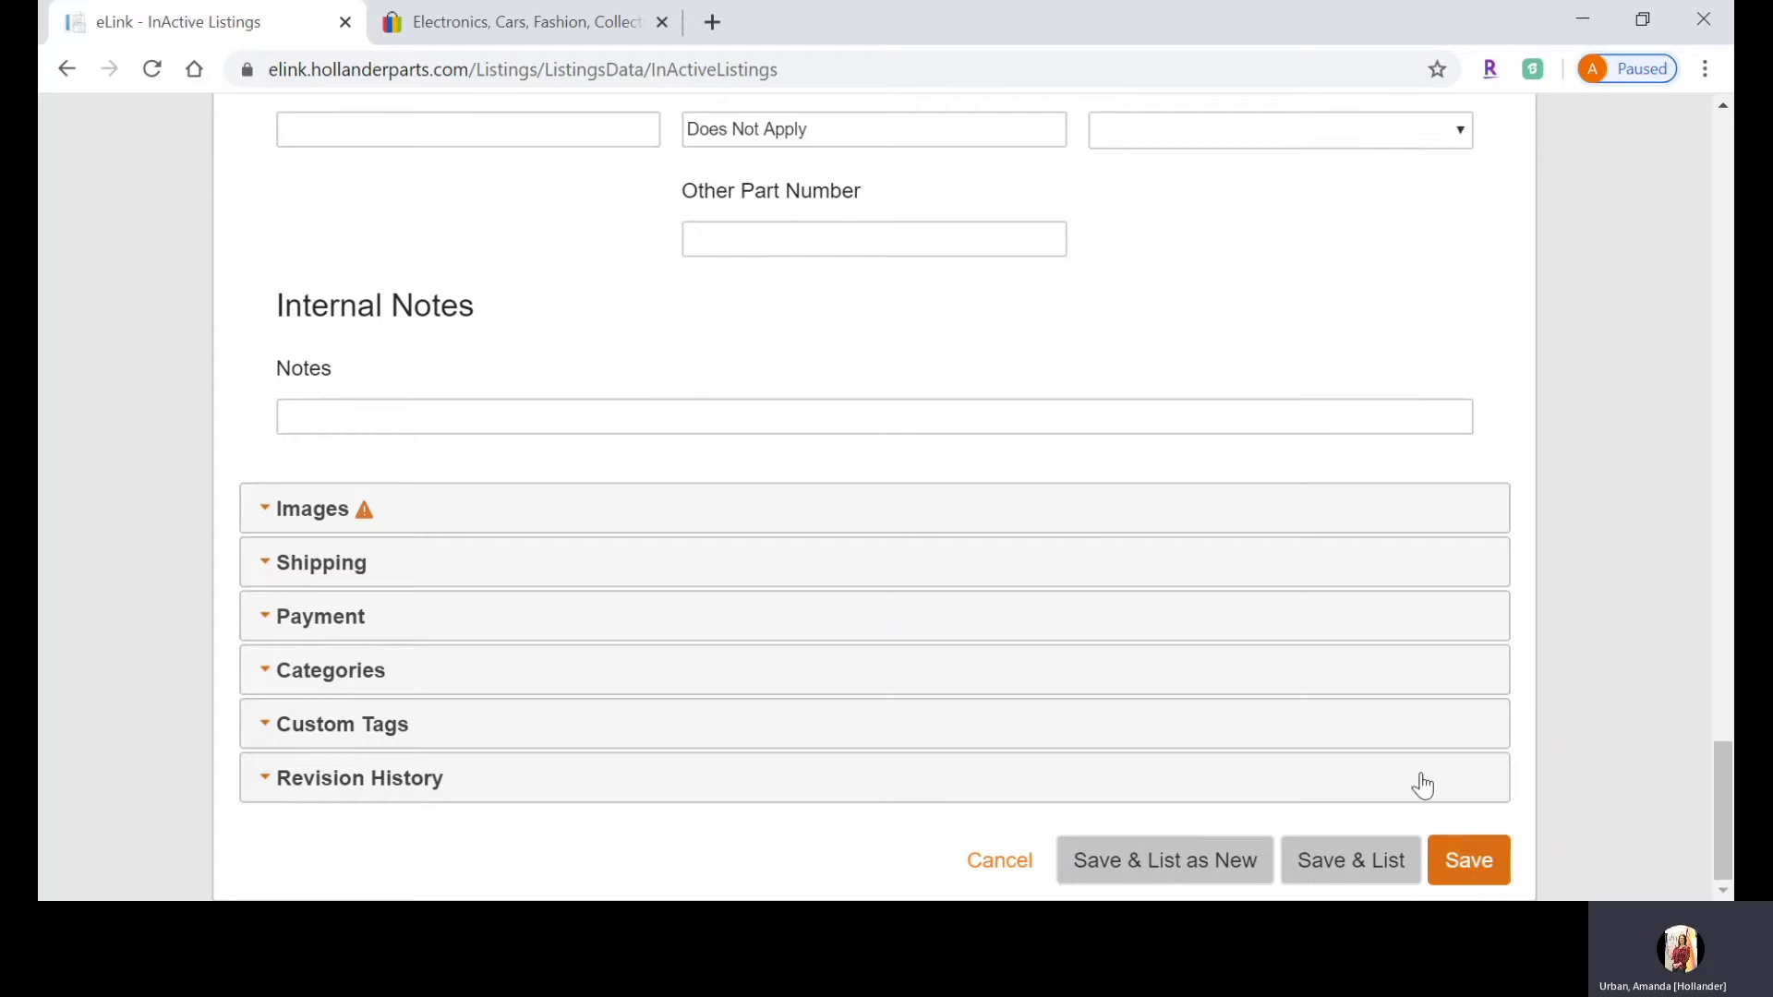
scroll(1385, 646, up, 5)
scroll(1360, 537, up, 15)
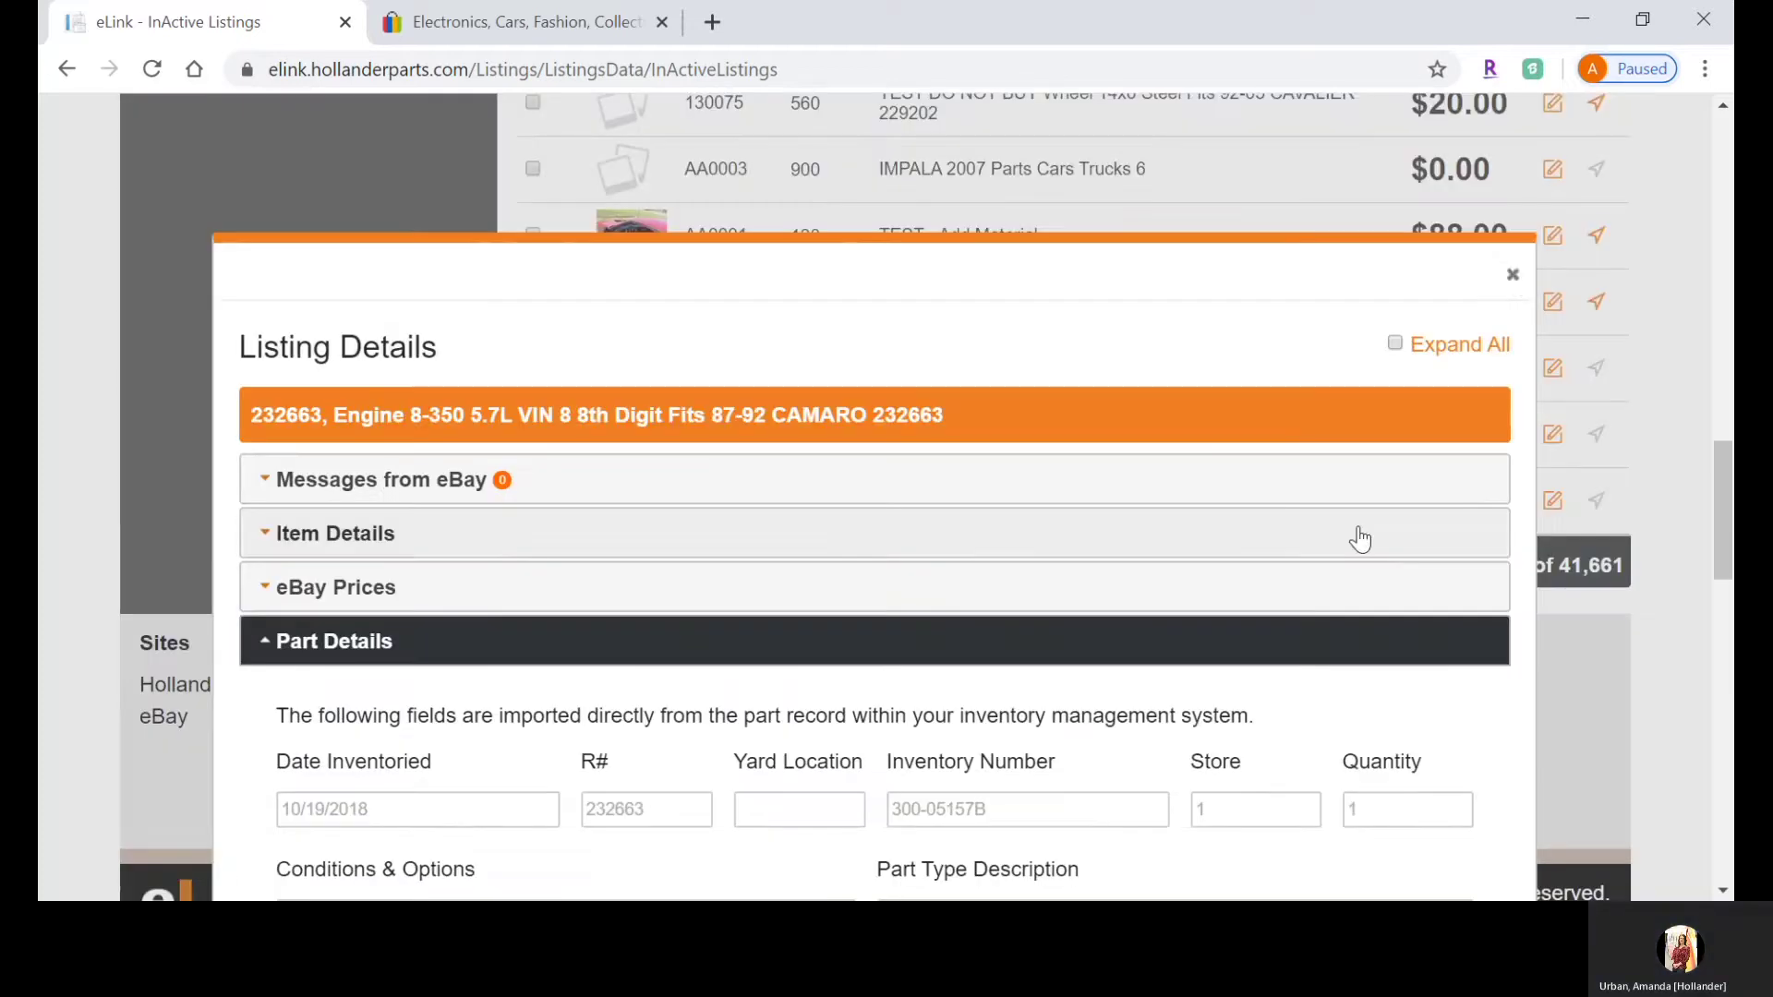
click(1515, 277)
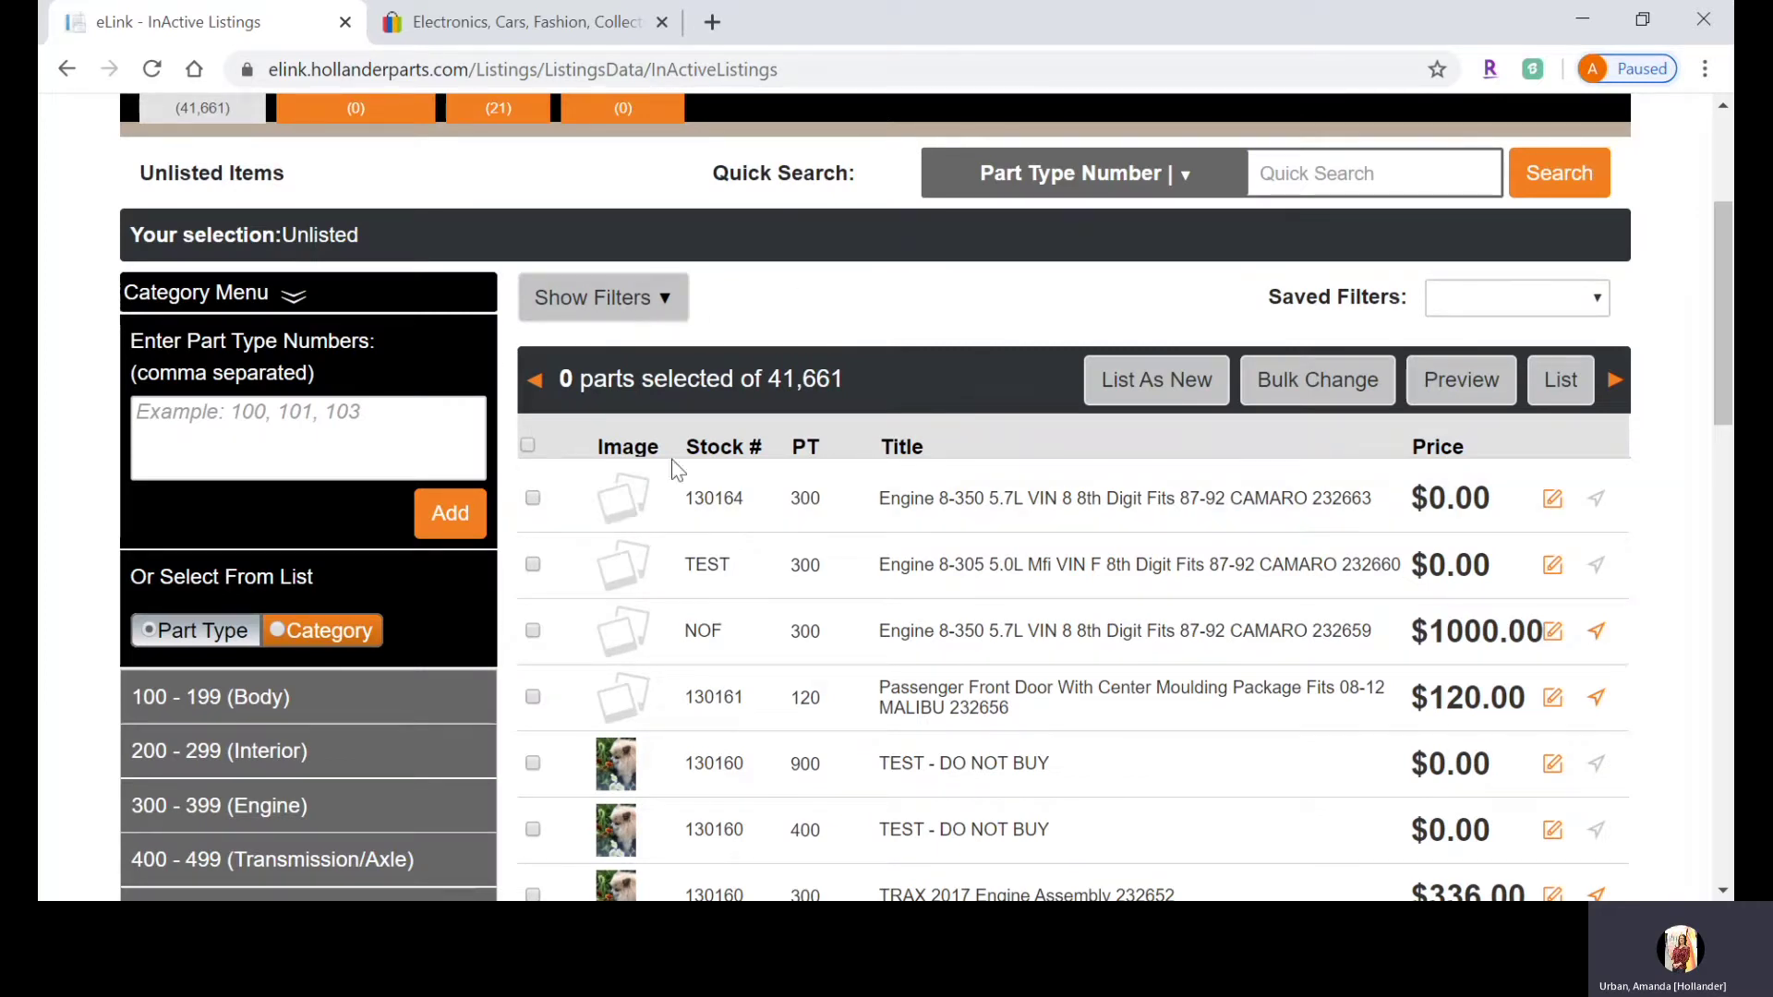
Step: Select all unlisted parts at once and clear the selection again
click(528, 446)
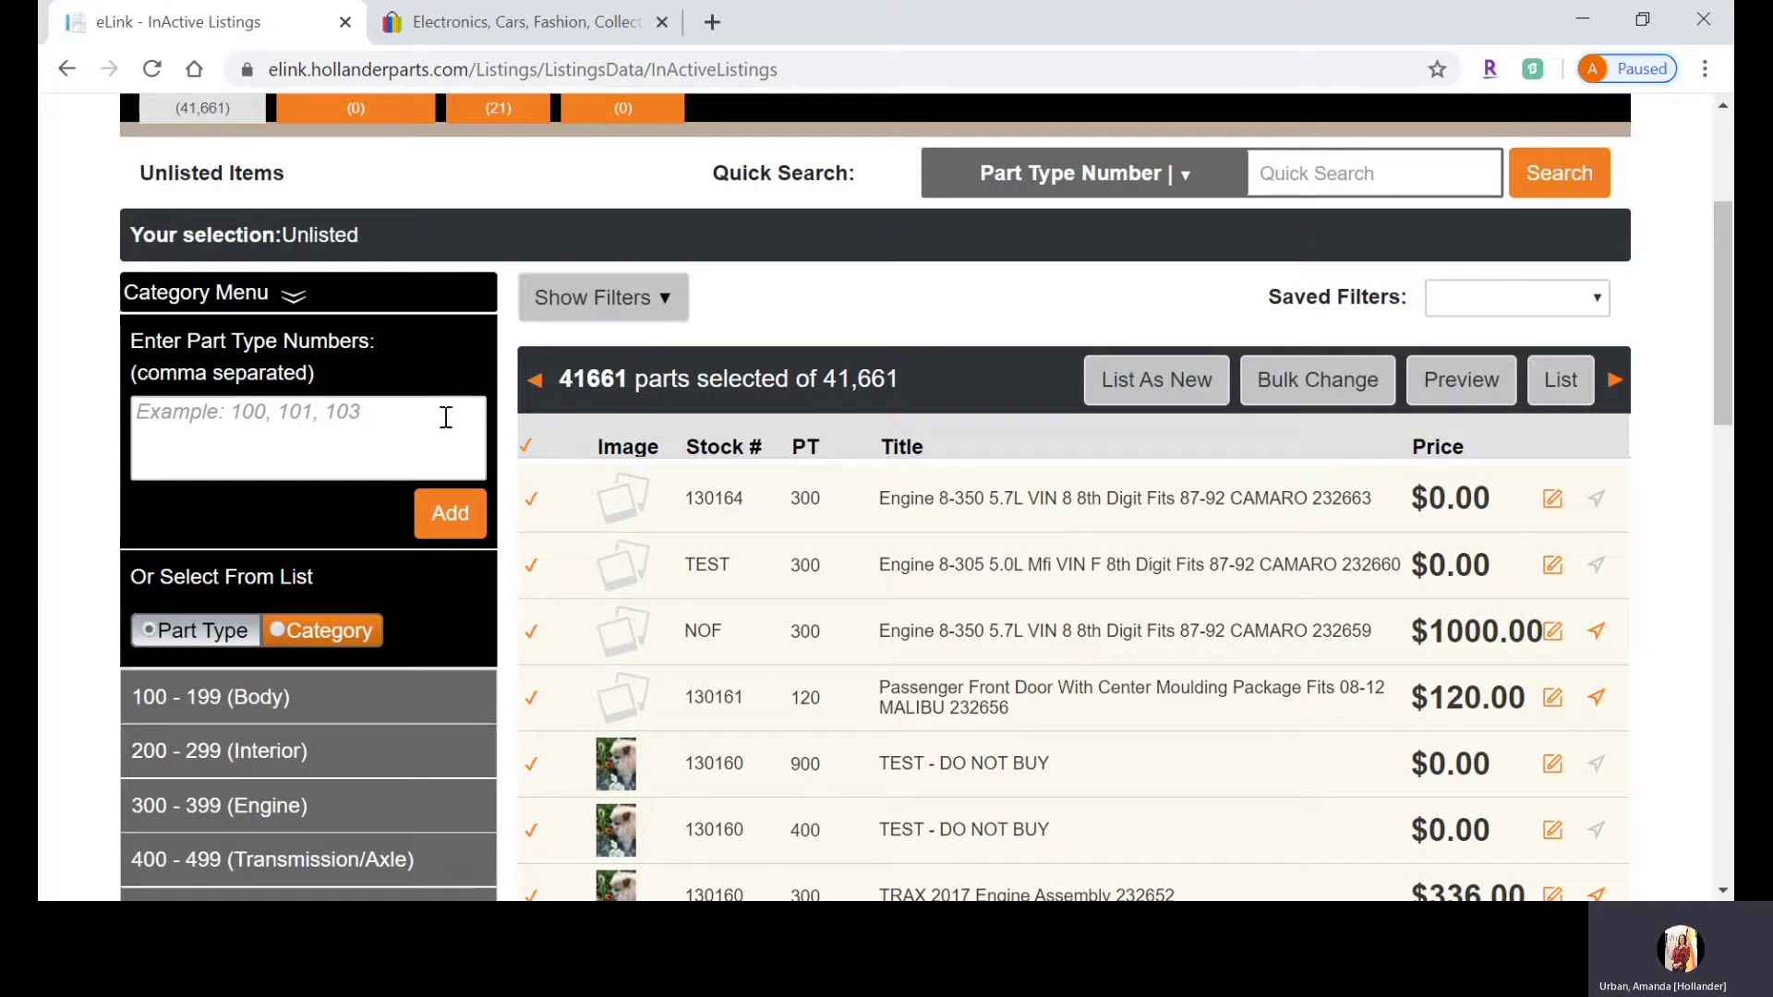
click(528, 447)
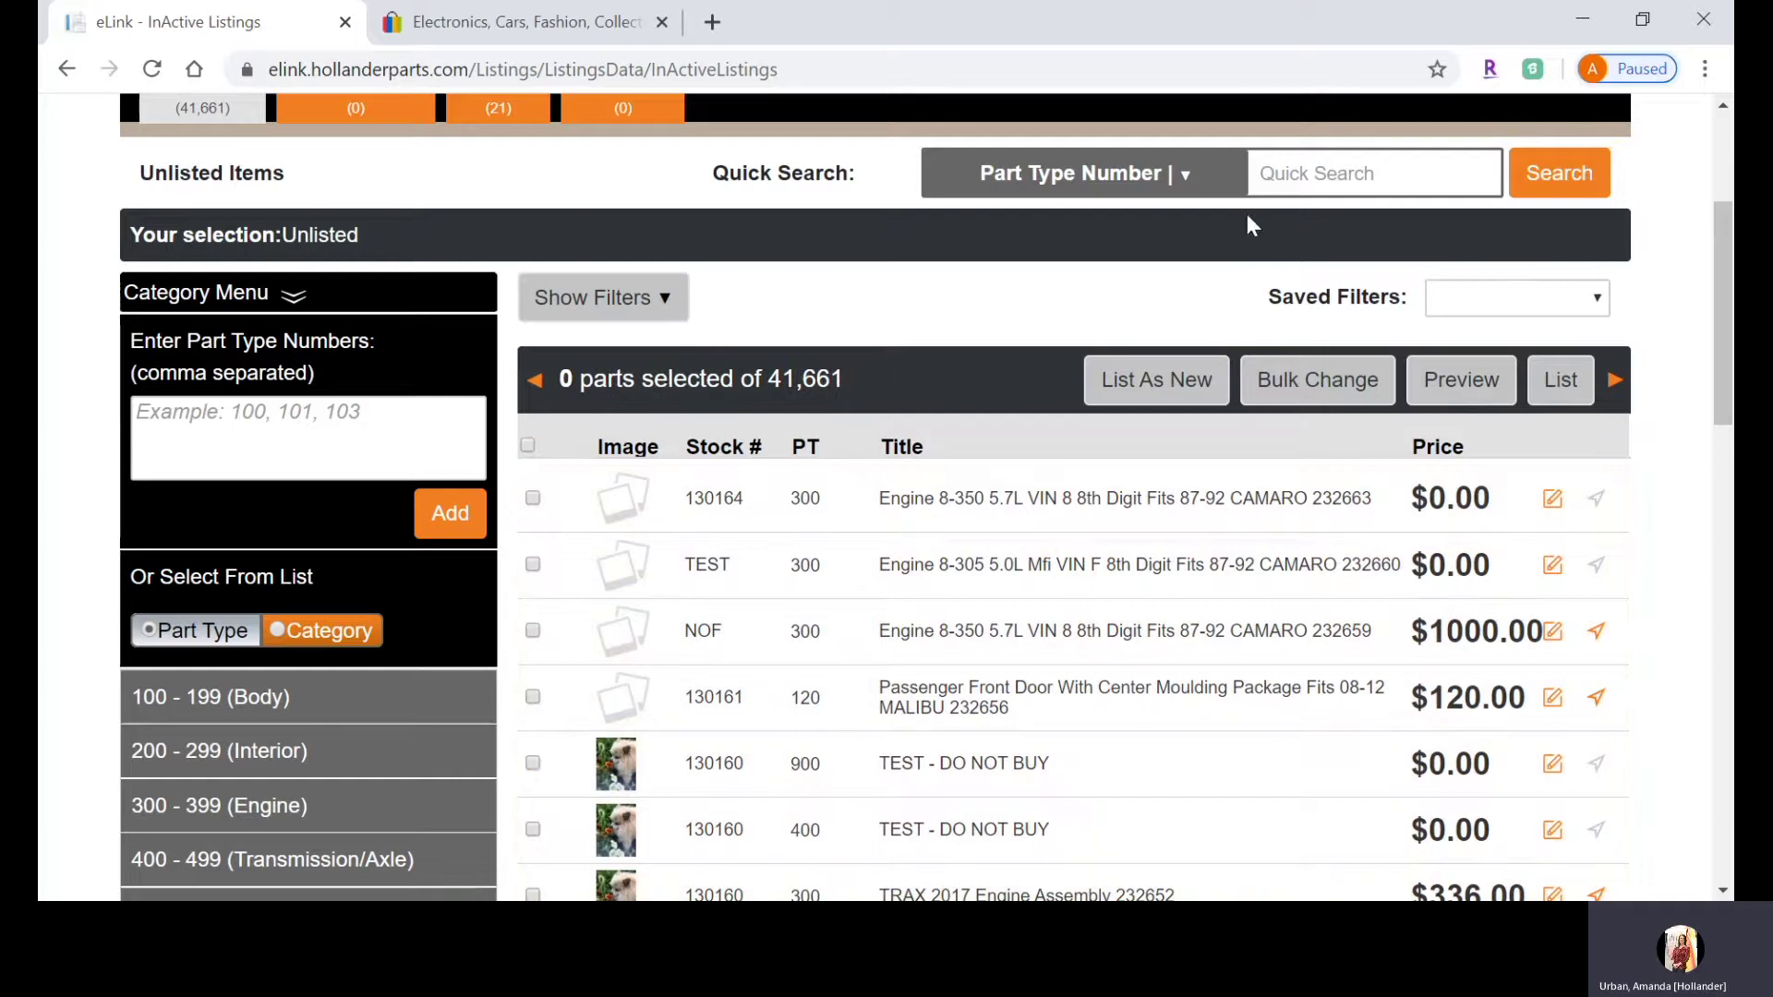
Step: Run a quick search of the unlisted items for part type number 300 and select all matching parts
click(1149, 180)
click(1196, 180)
click(1283, 176)
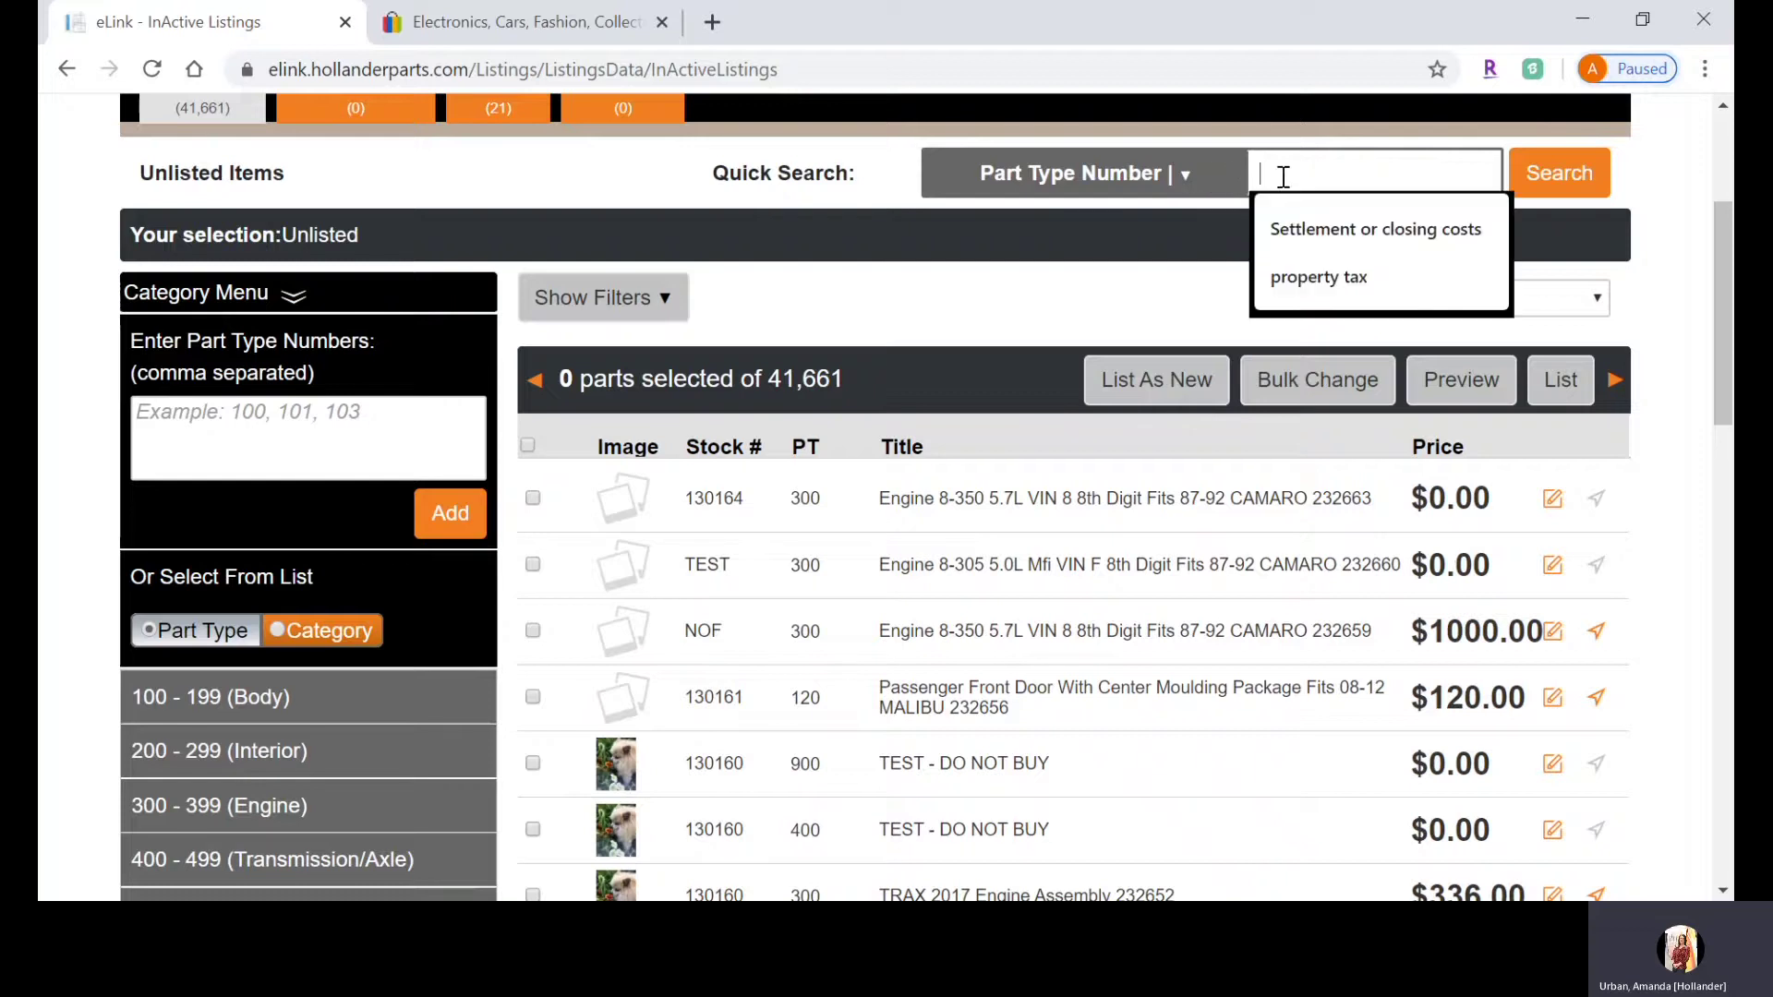
text(300)
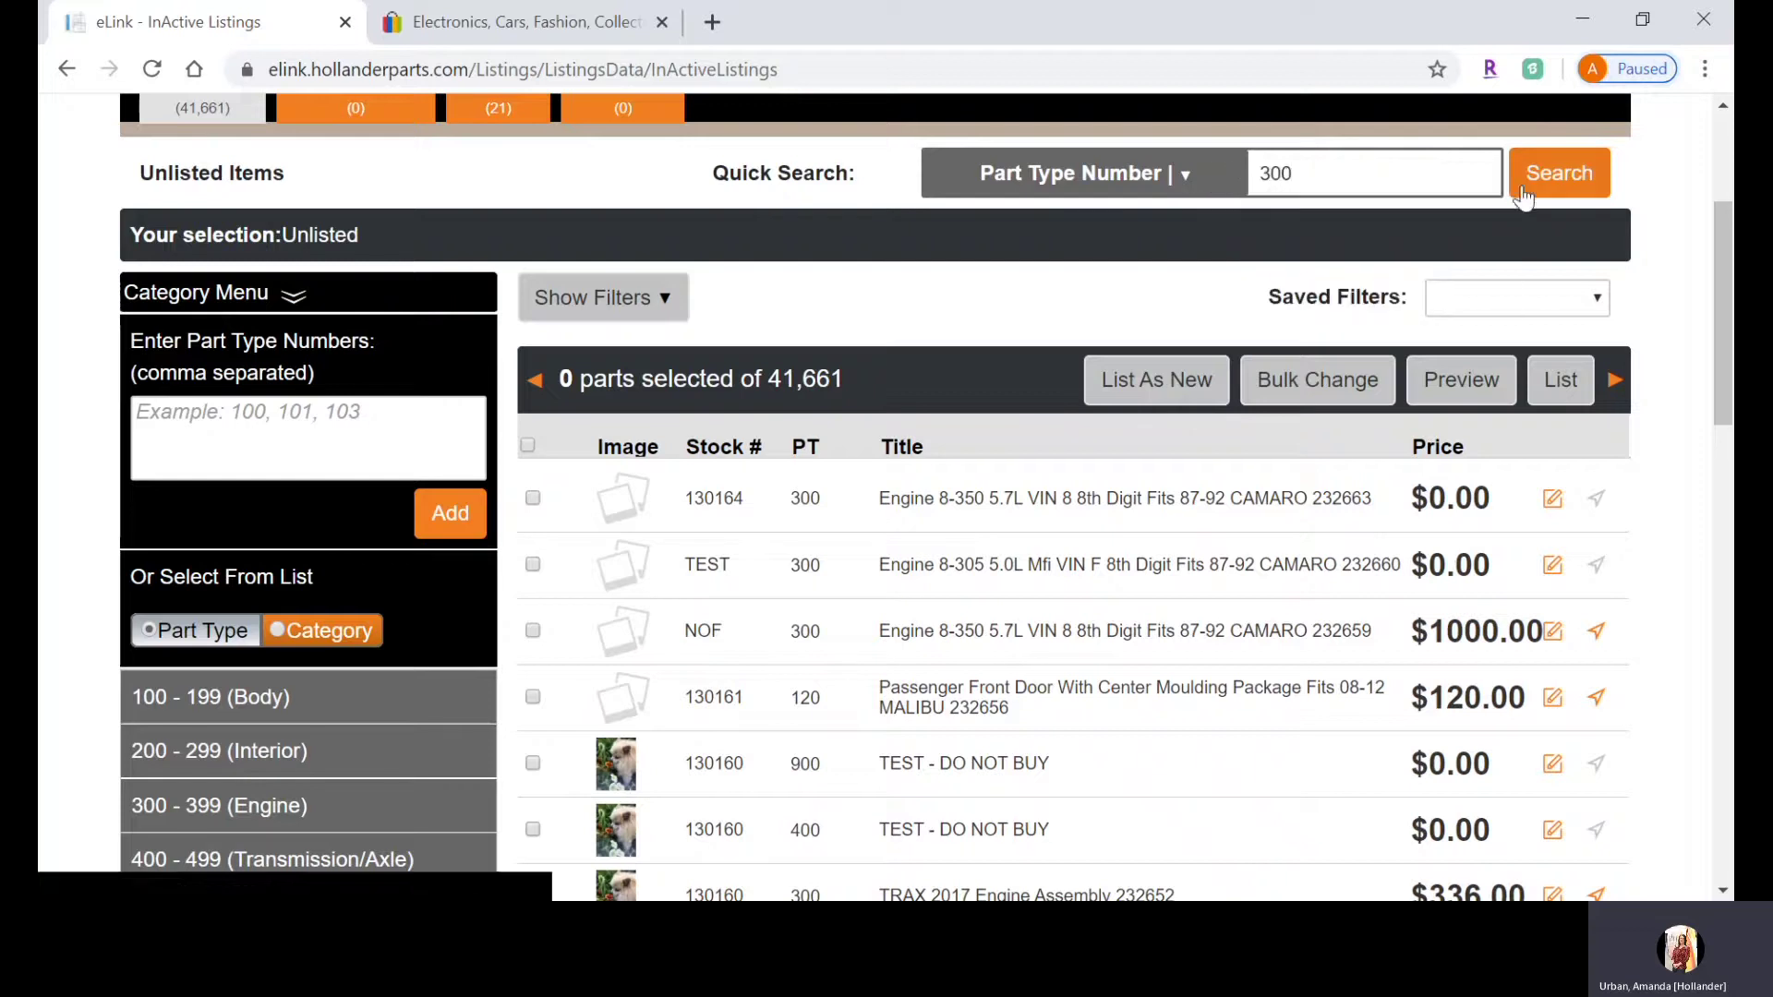
click(1538, 194)
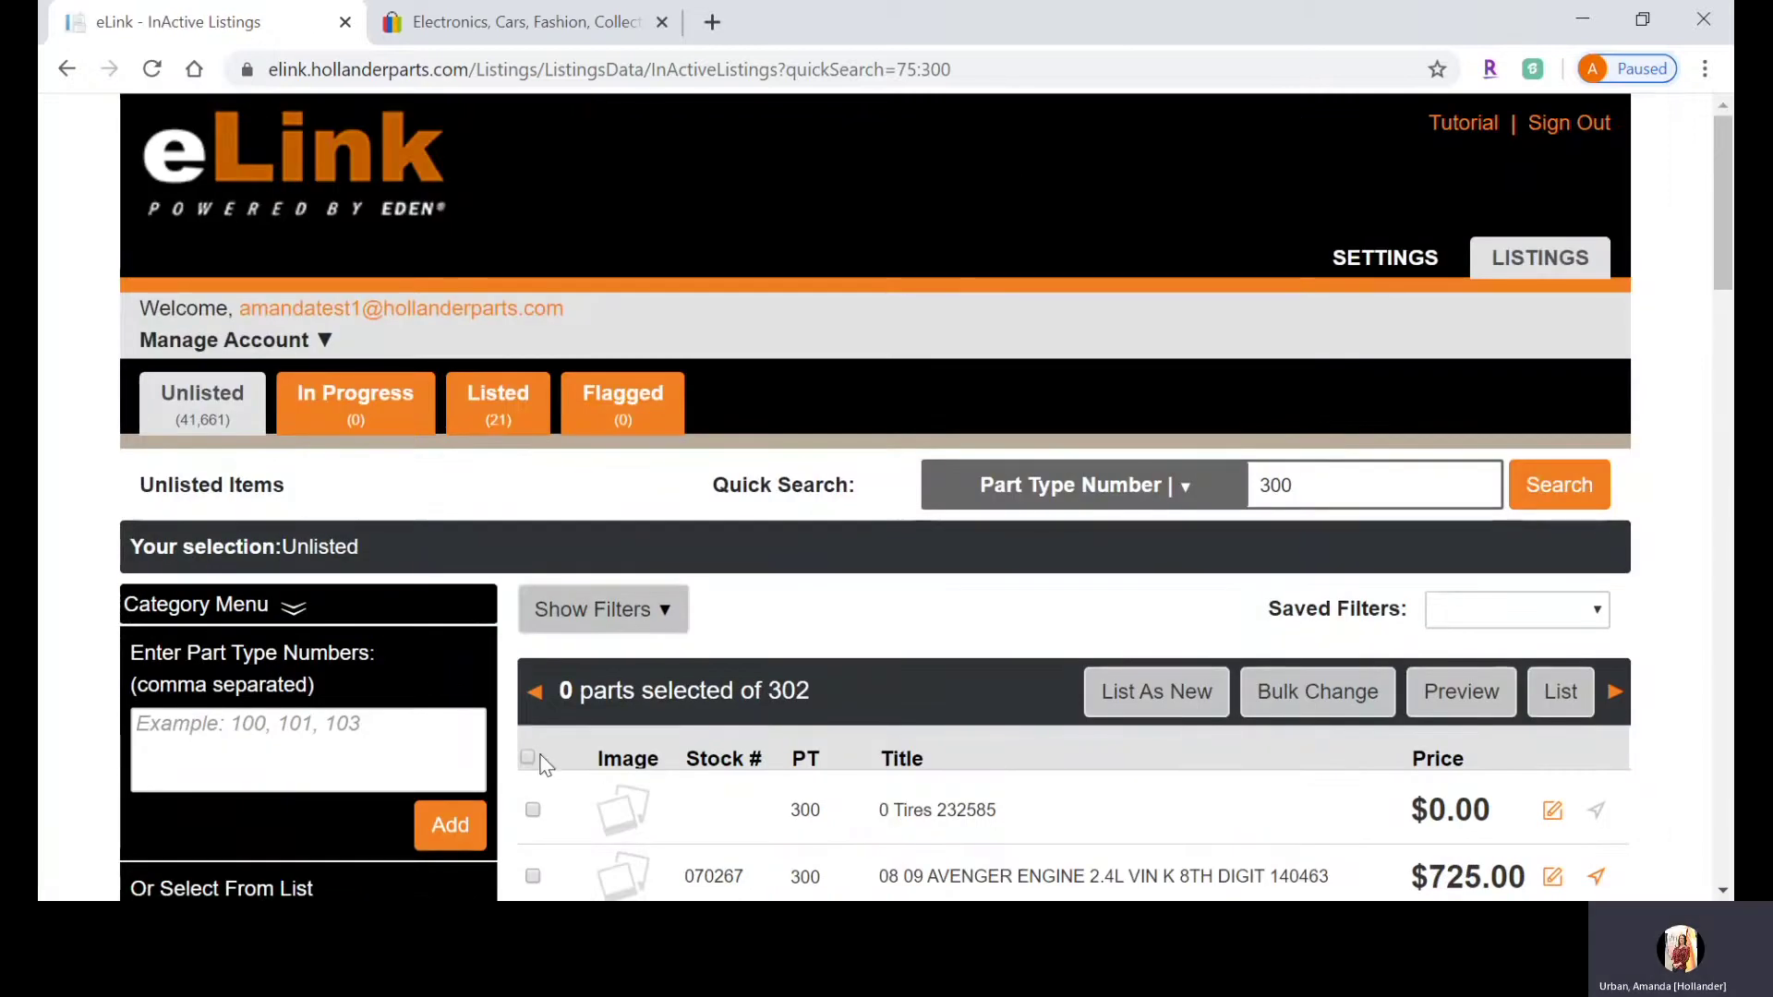
click(528, 758)
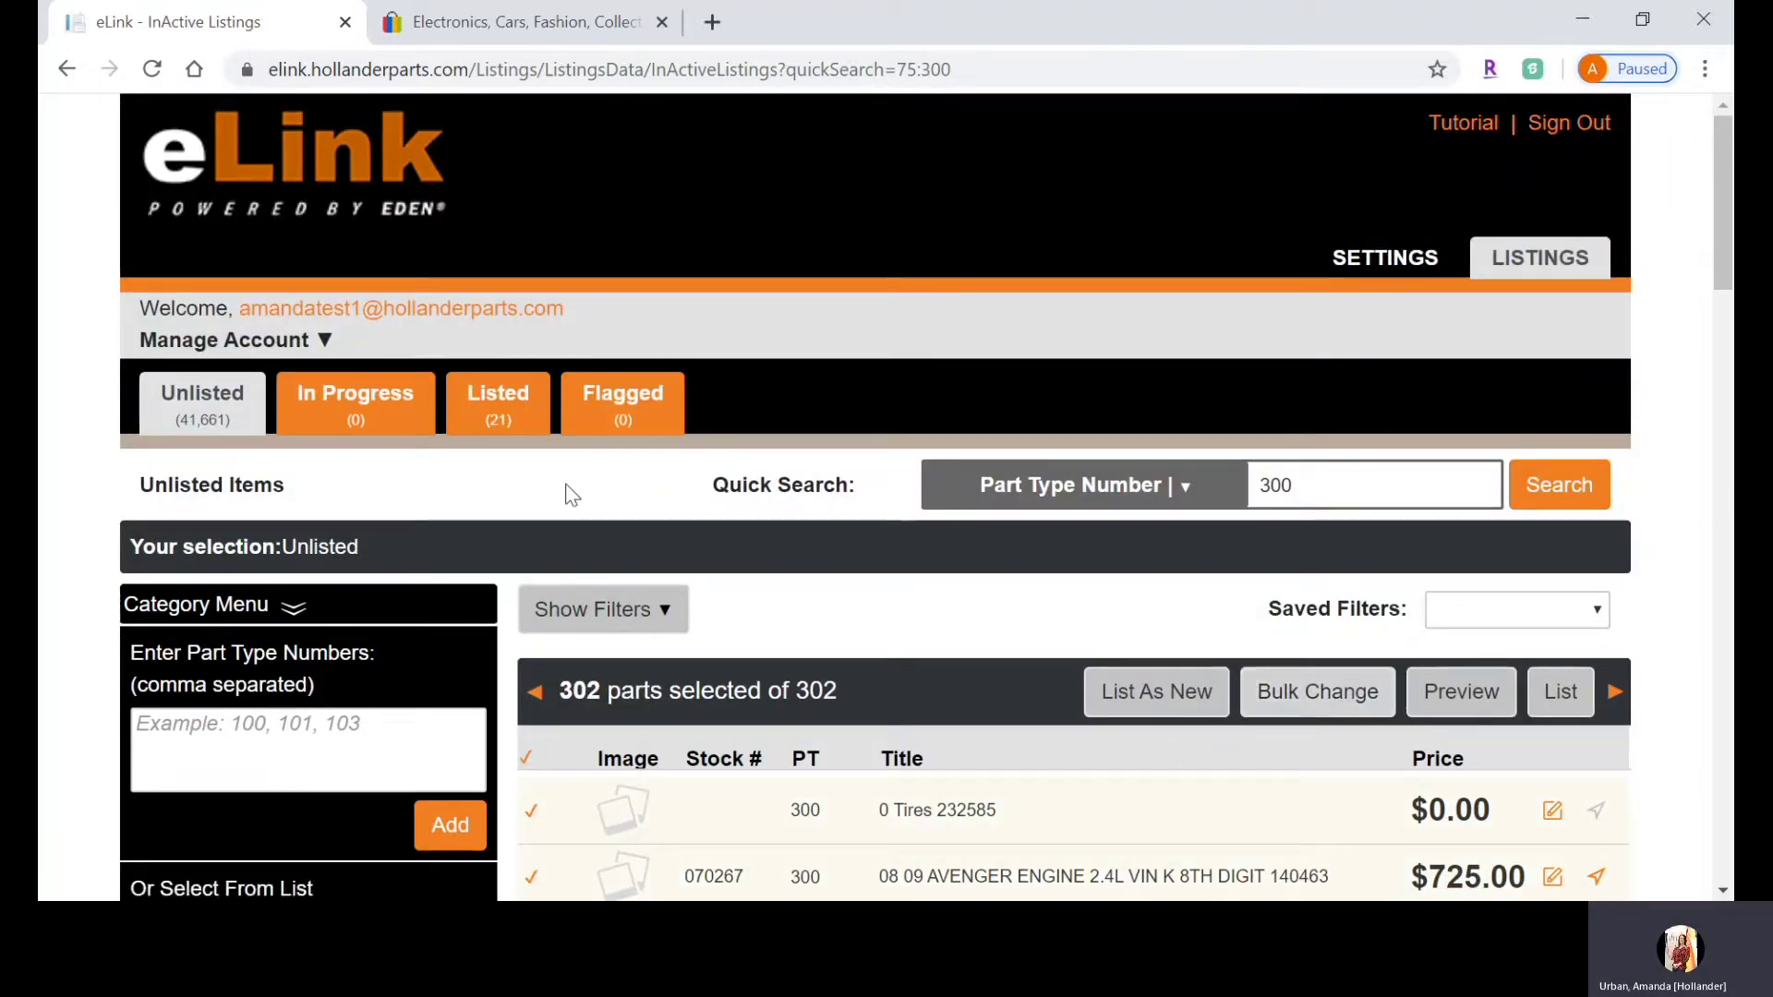
Step: Return to the full unlisted list and choose the Body part types 100 Front Clip, 101 Front Bumper Cover, 102 Header Panel, 103 Front Spoiler and 104 Grille
click(219, 402)
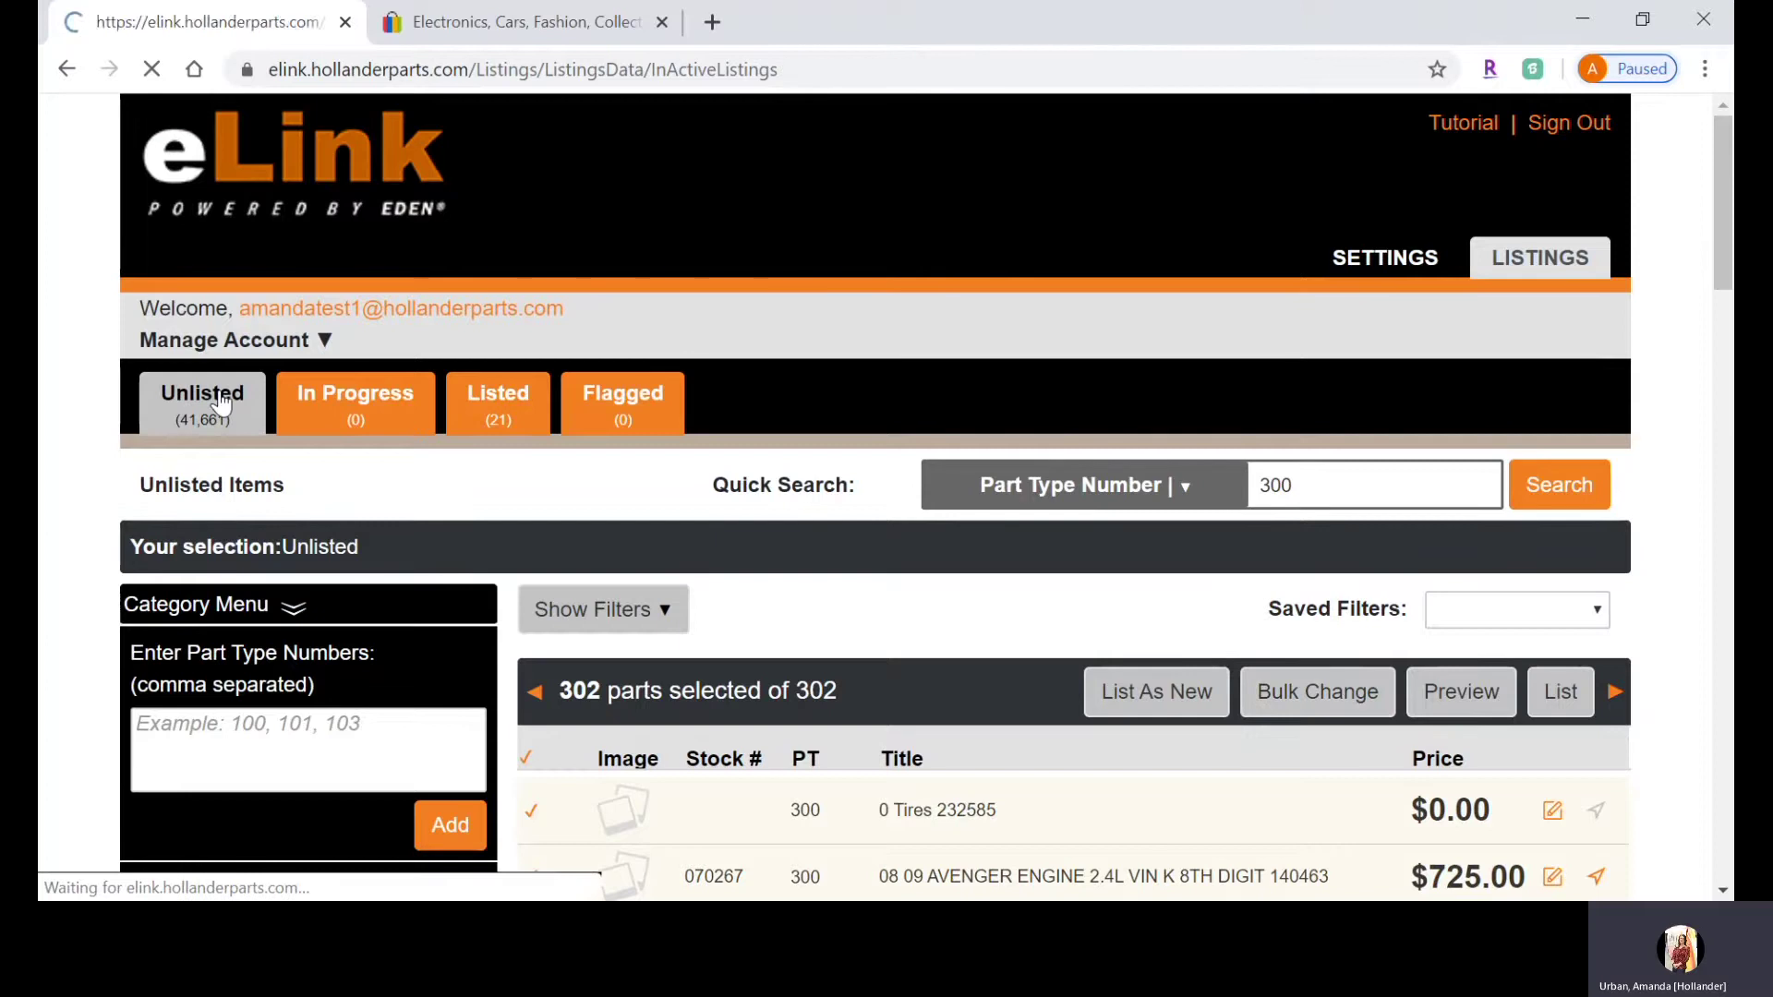
scroll(80, 580, down, 1)
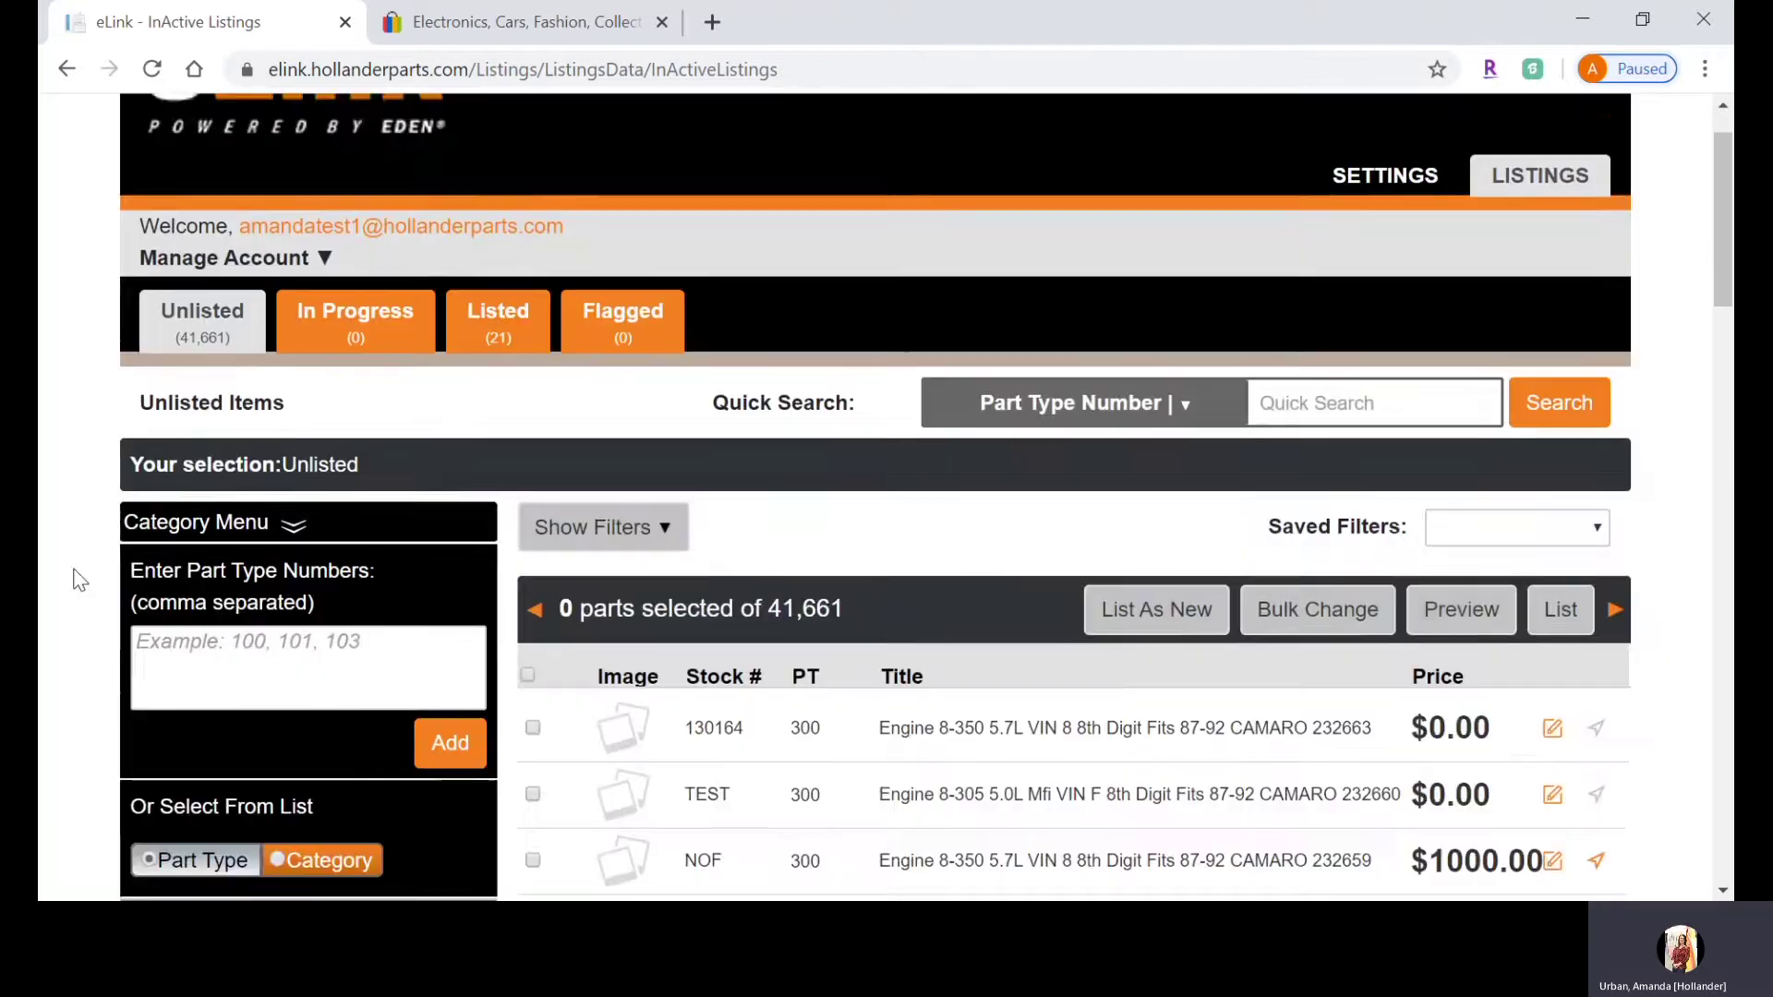
scroll(80, 580, down, 3)
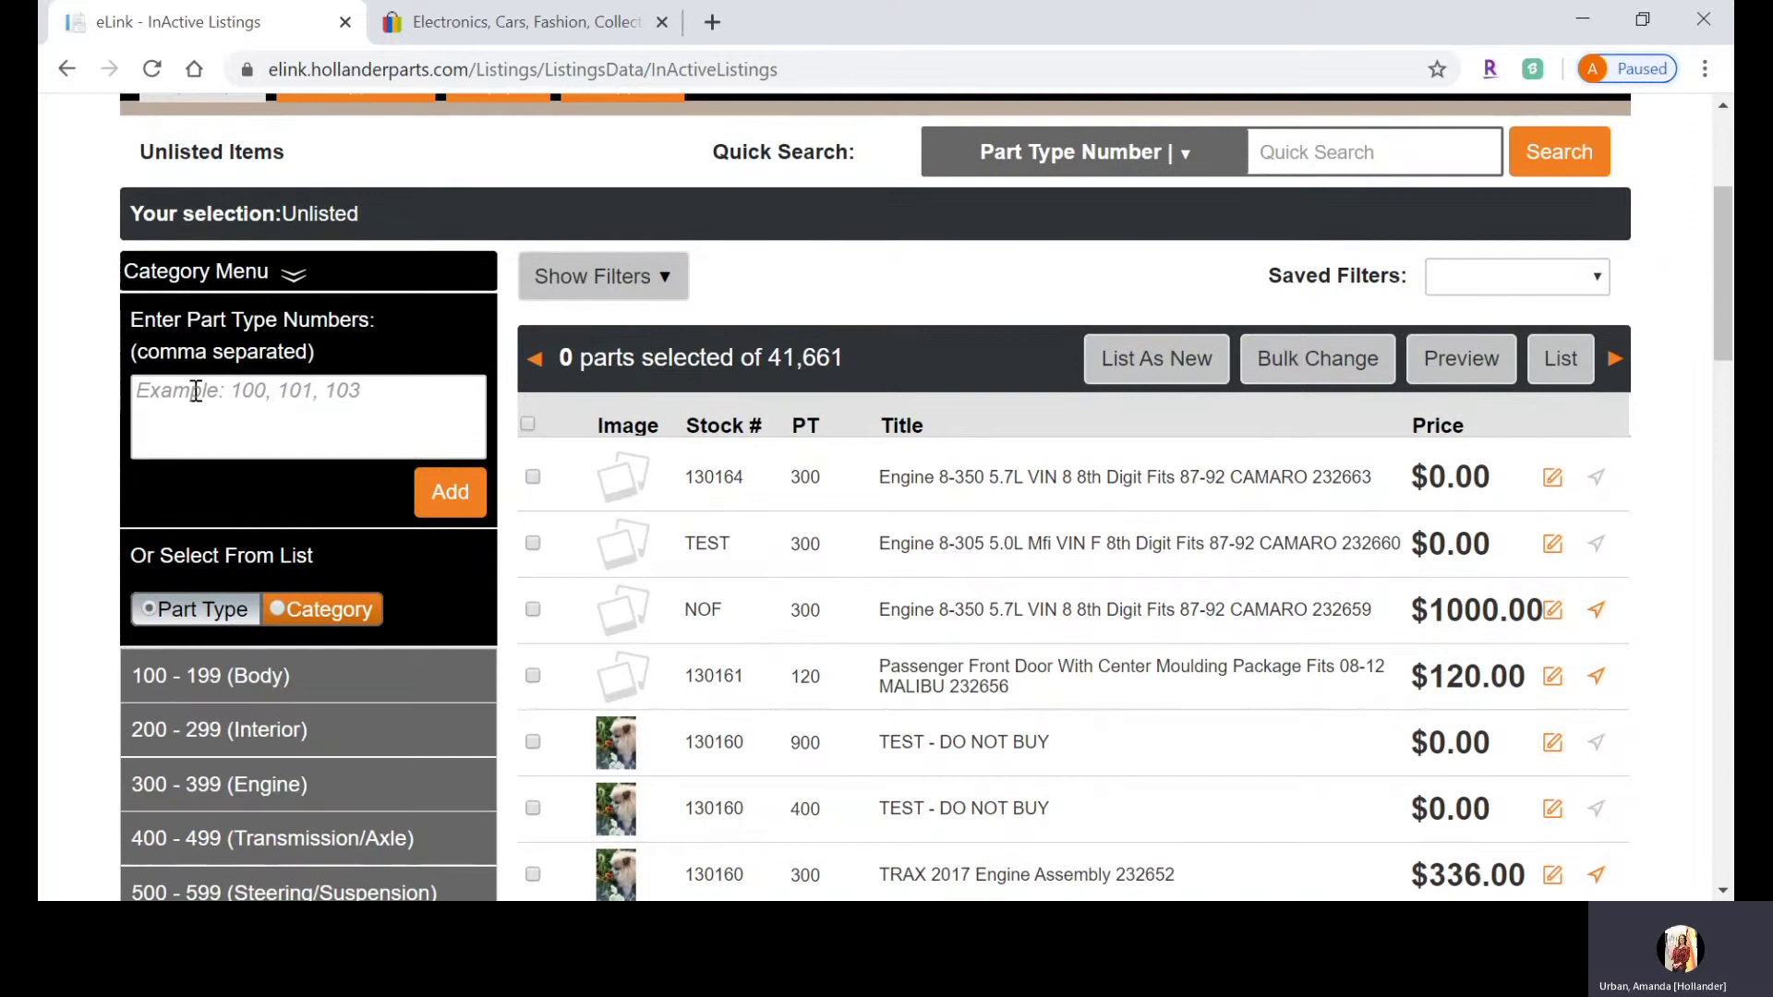
scroll(39, 427, down, 3)
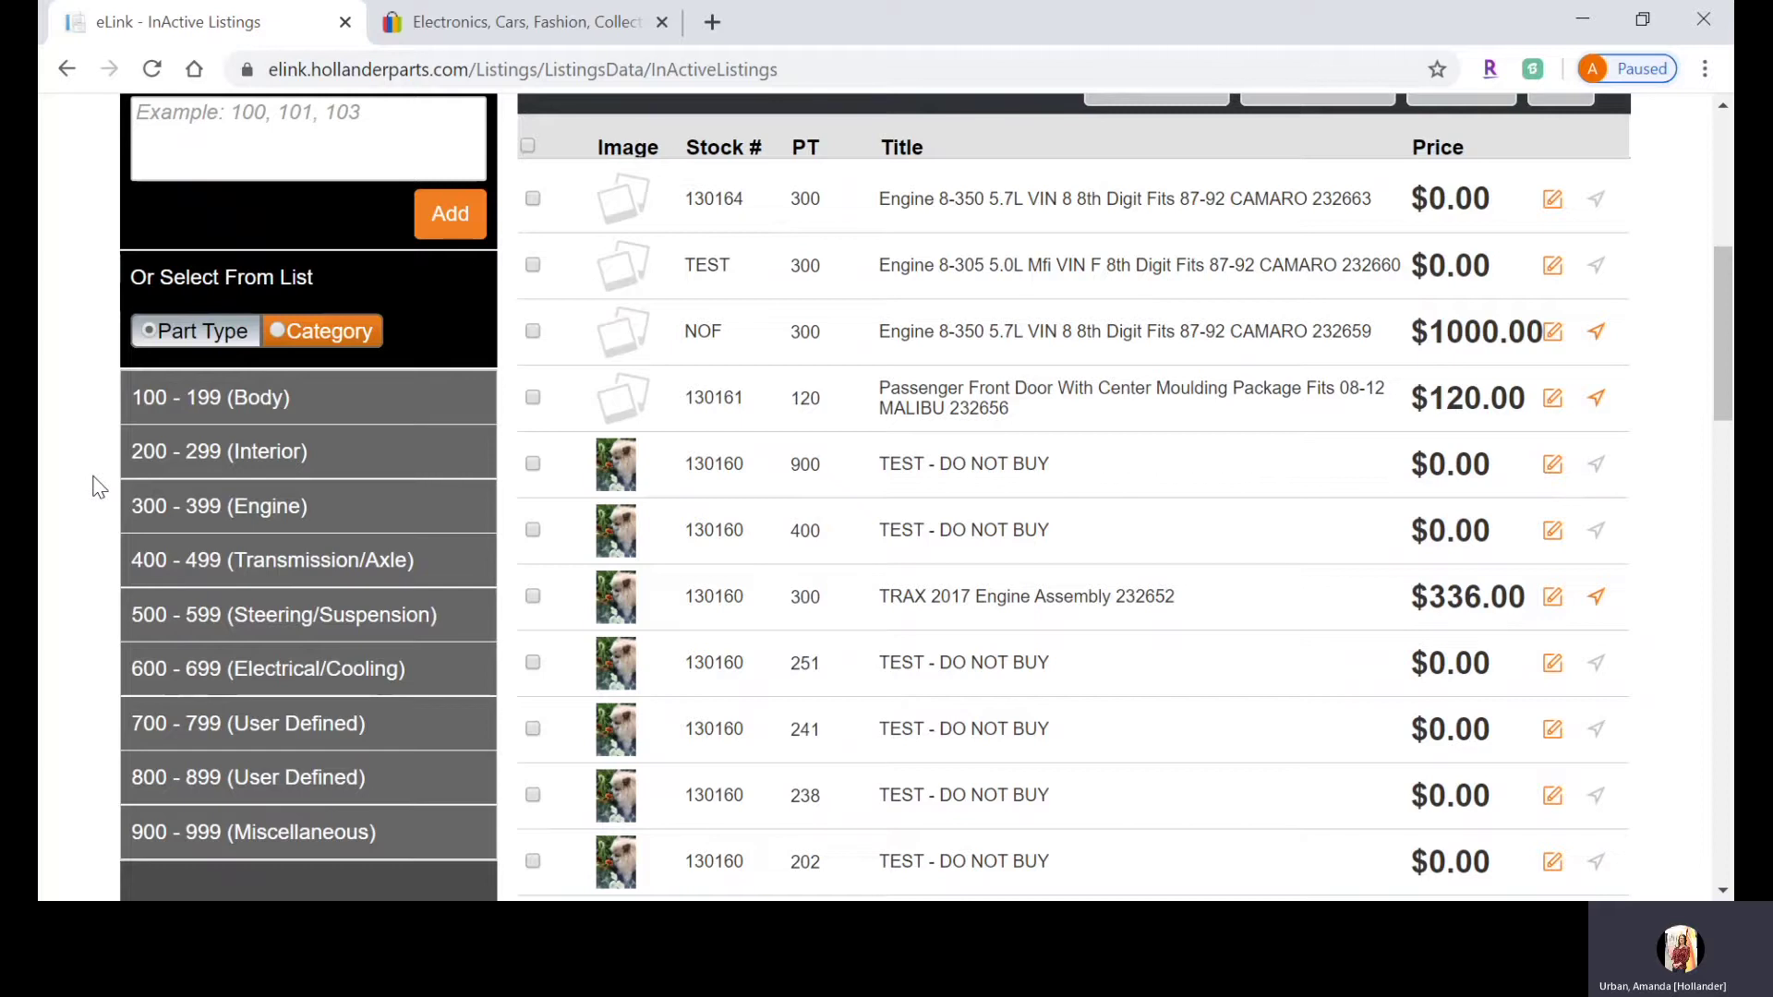
scroll(99, 487, down, 1)
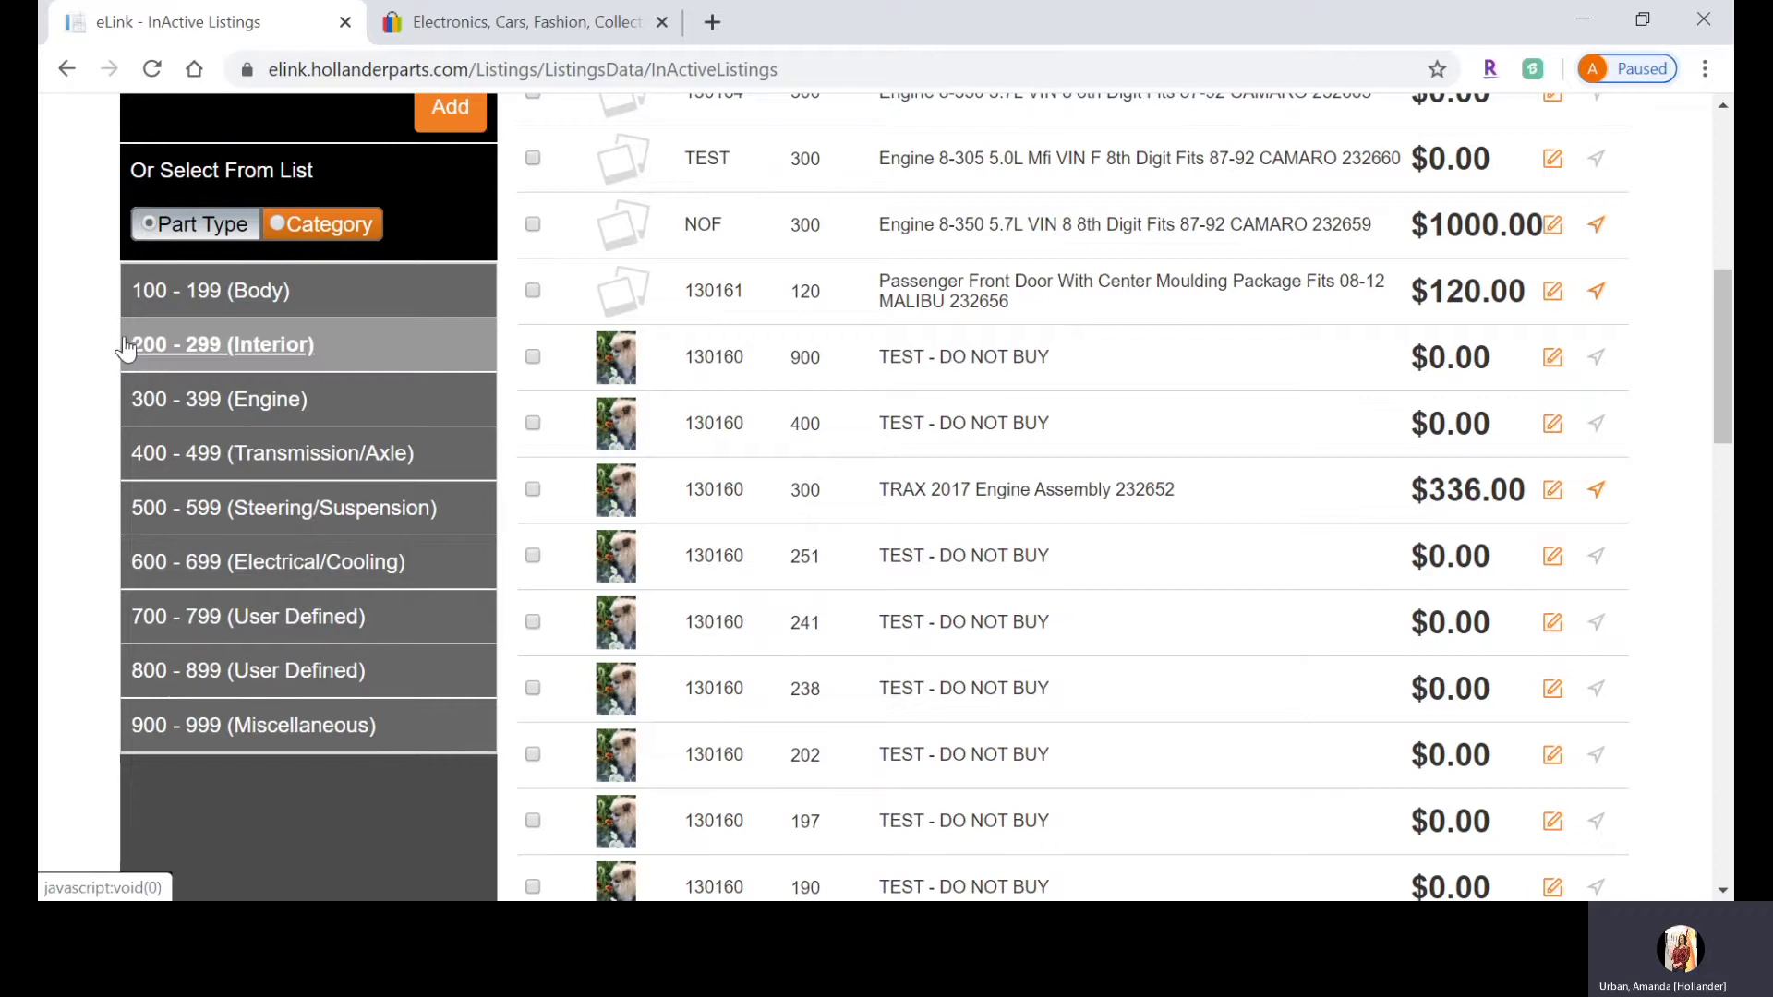
click(173, 314)
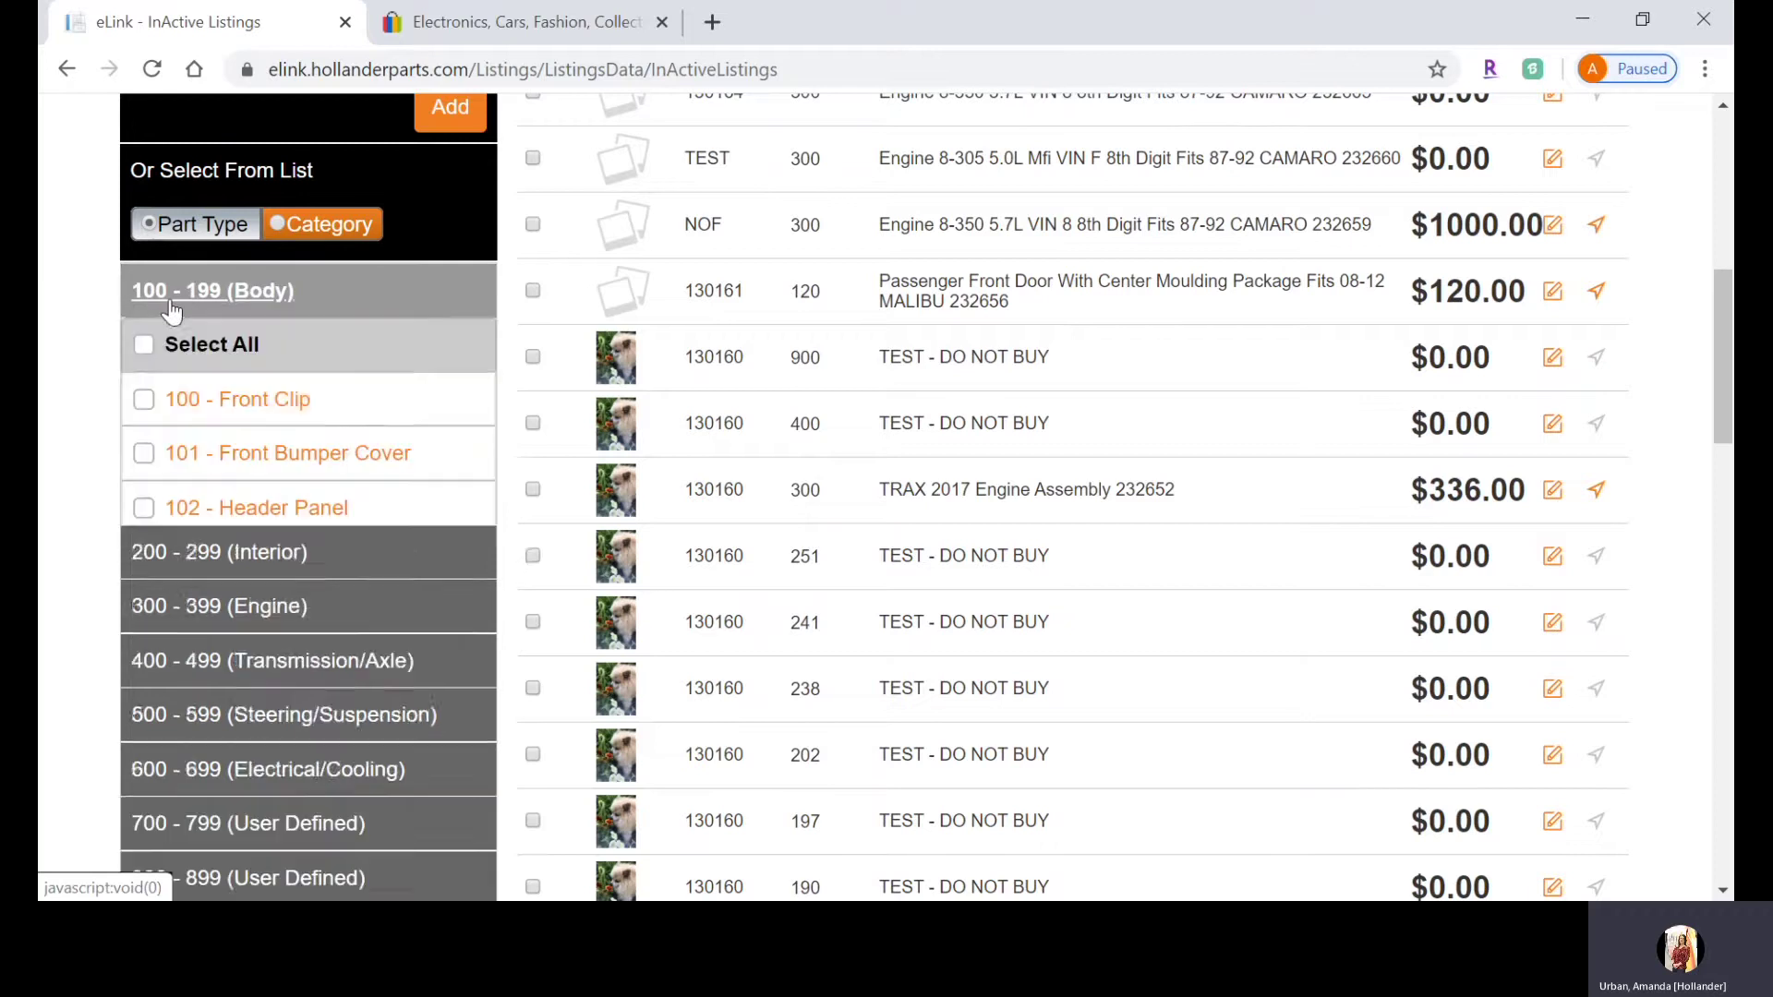
click(143, 400)
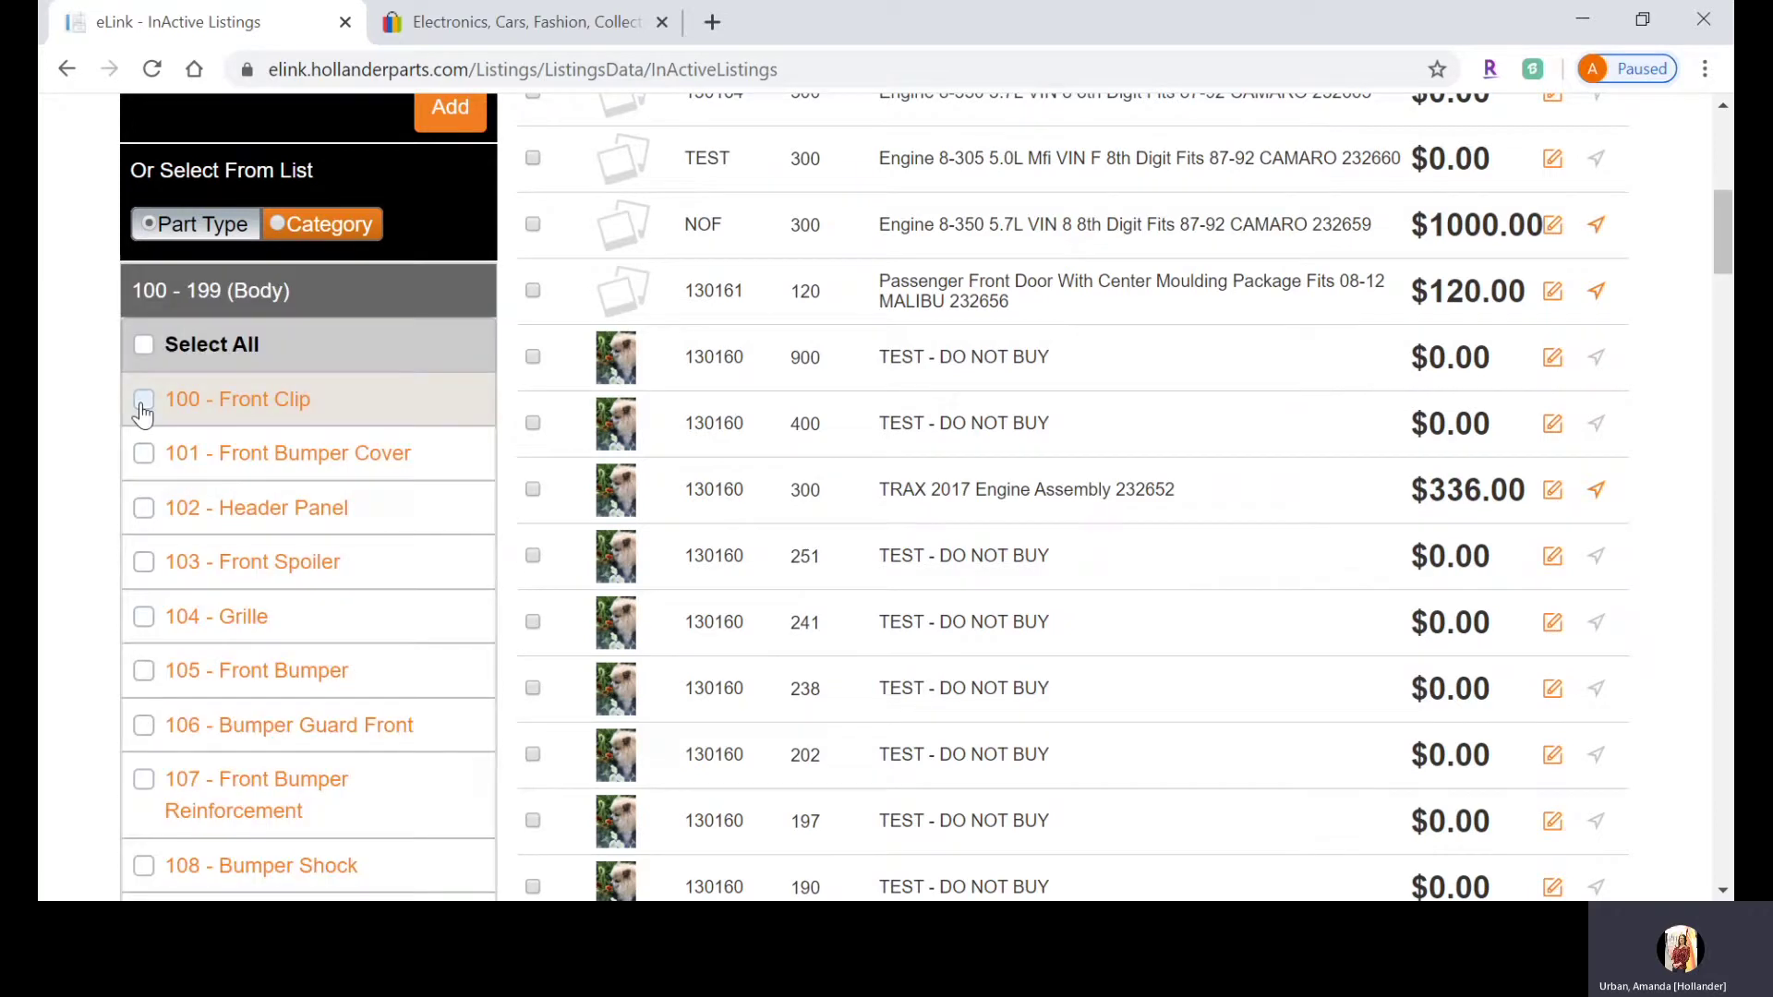
click(143, 453)
click(144, 509)
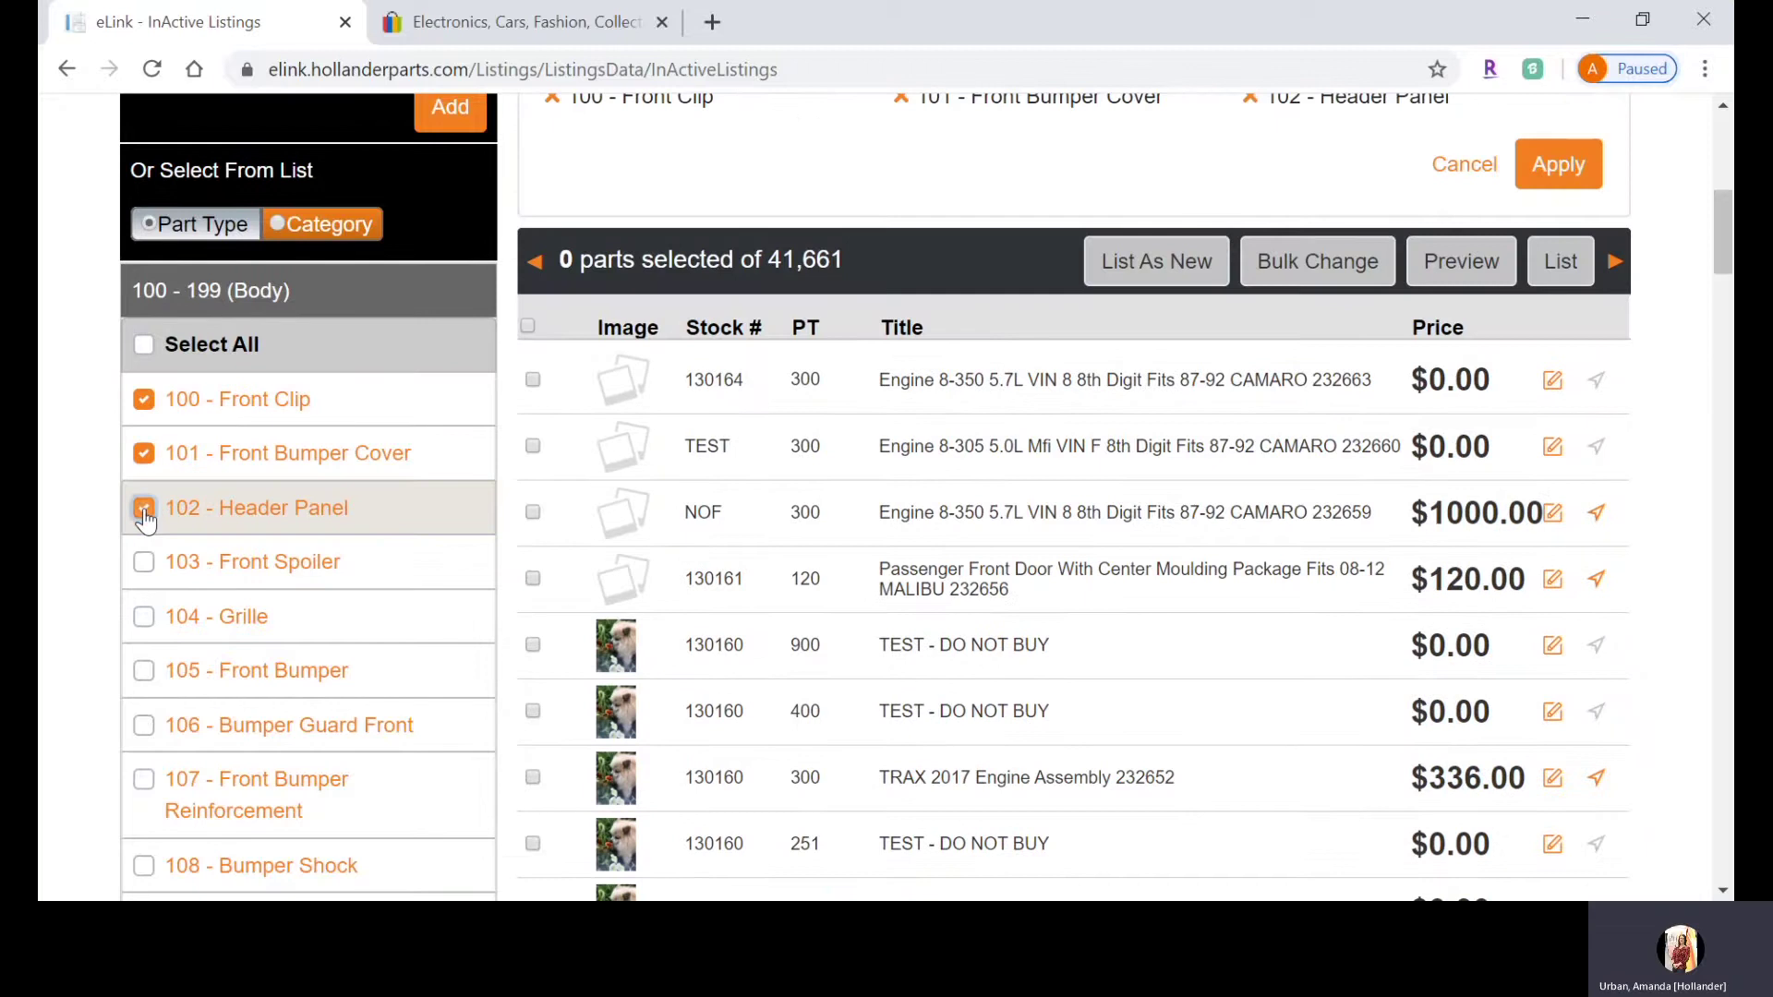
click(145, 562)
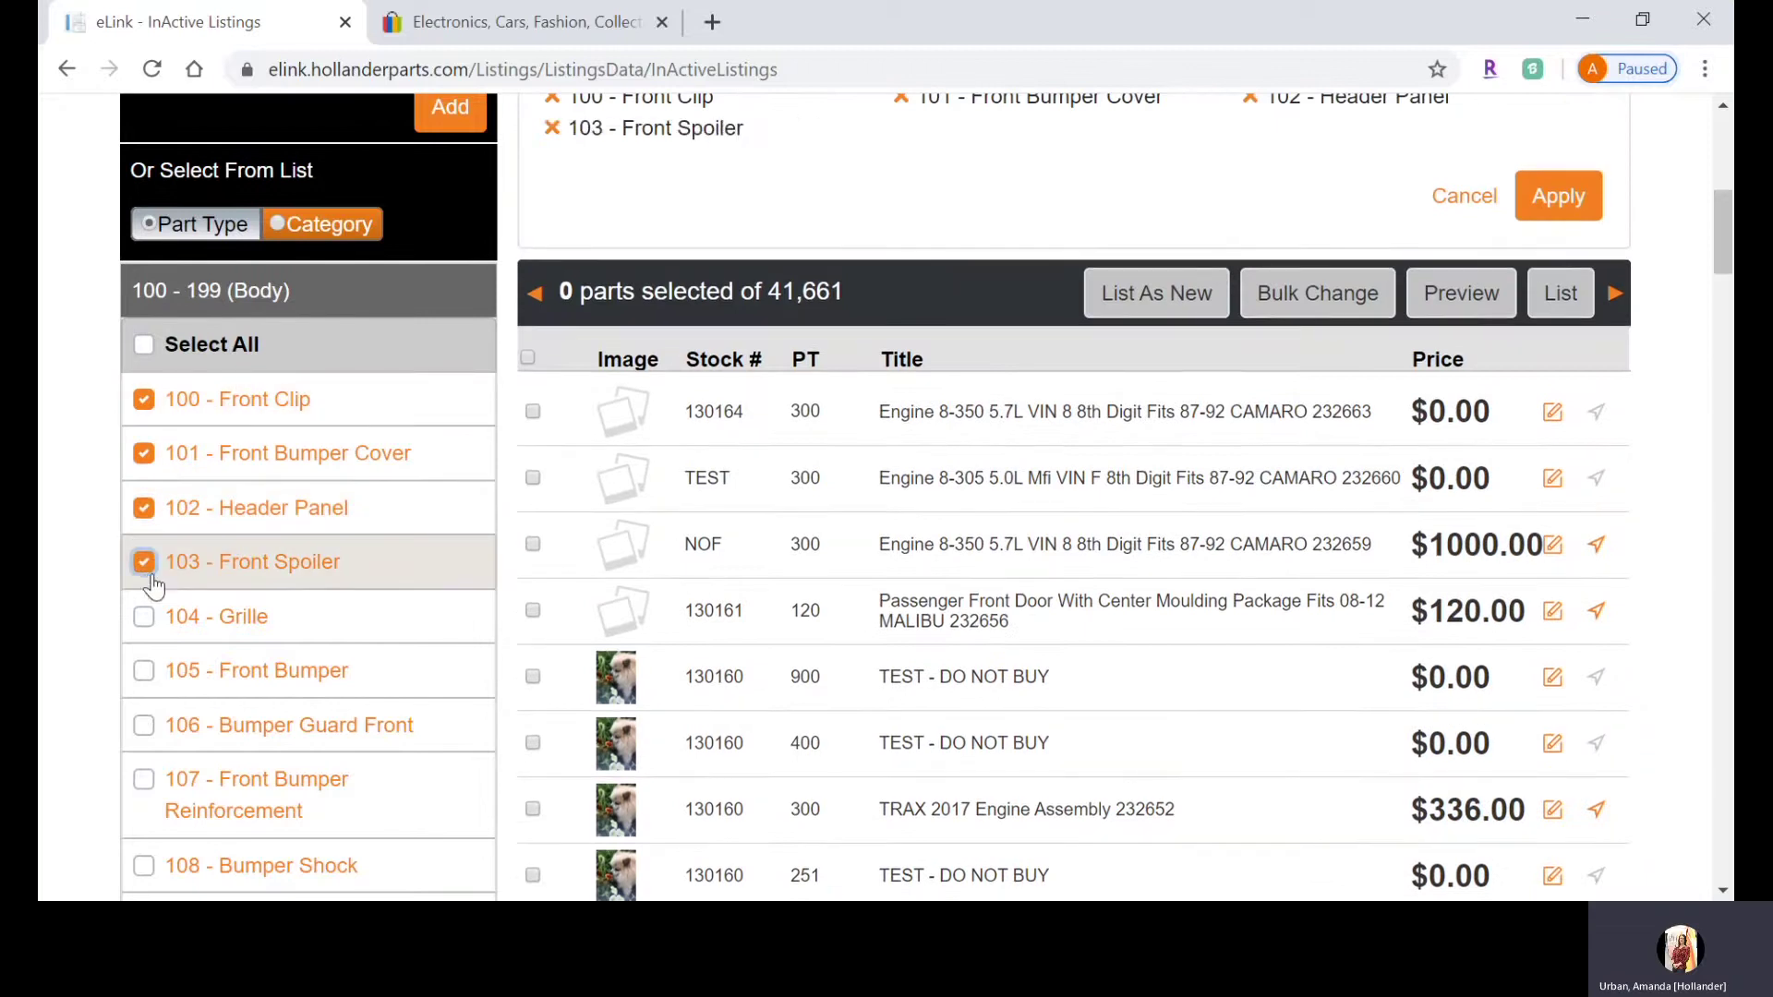
click(144, 617)
Step: Apply the chosen Body part types as a filter and select all parts in the filtered list
scroll(362, 665, down, 1)
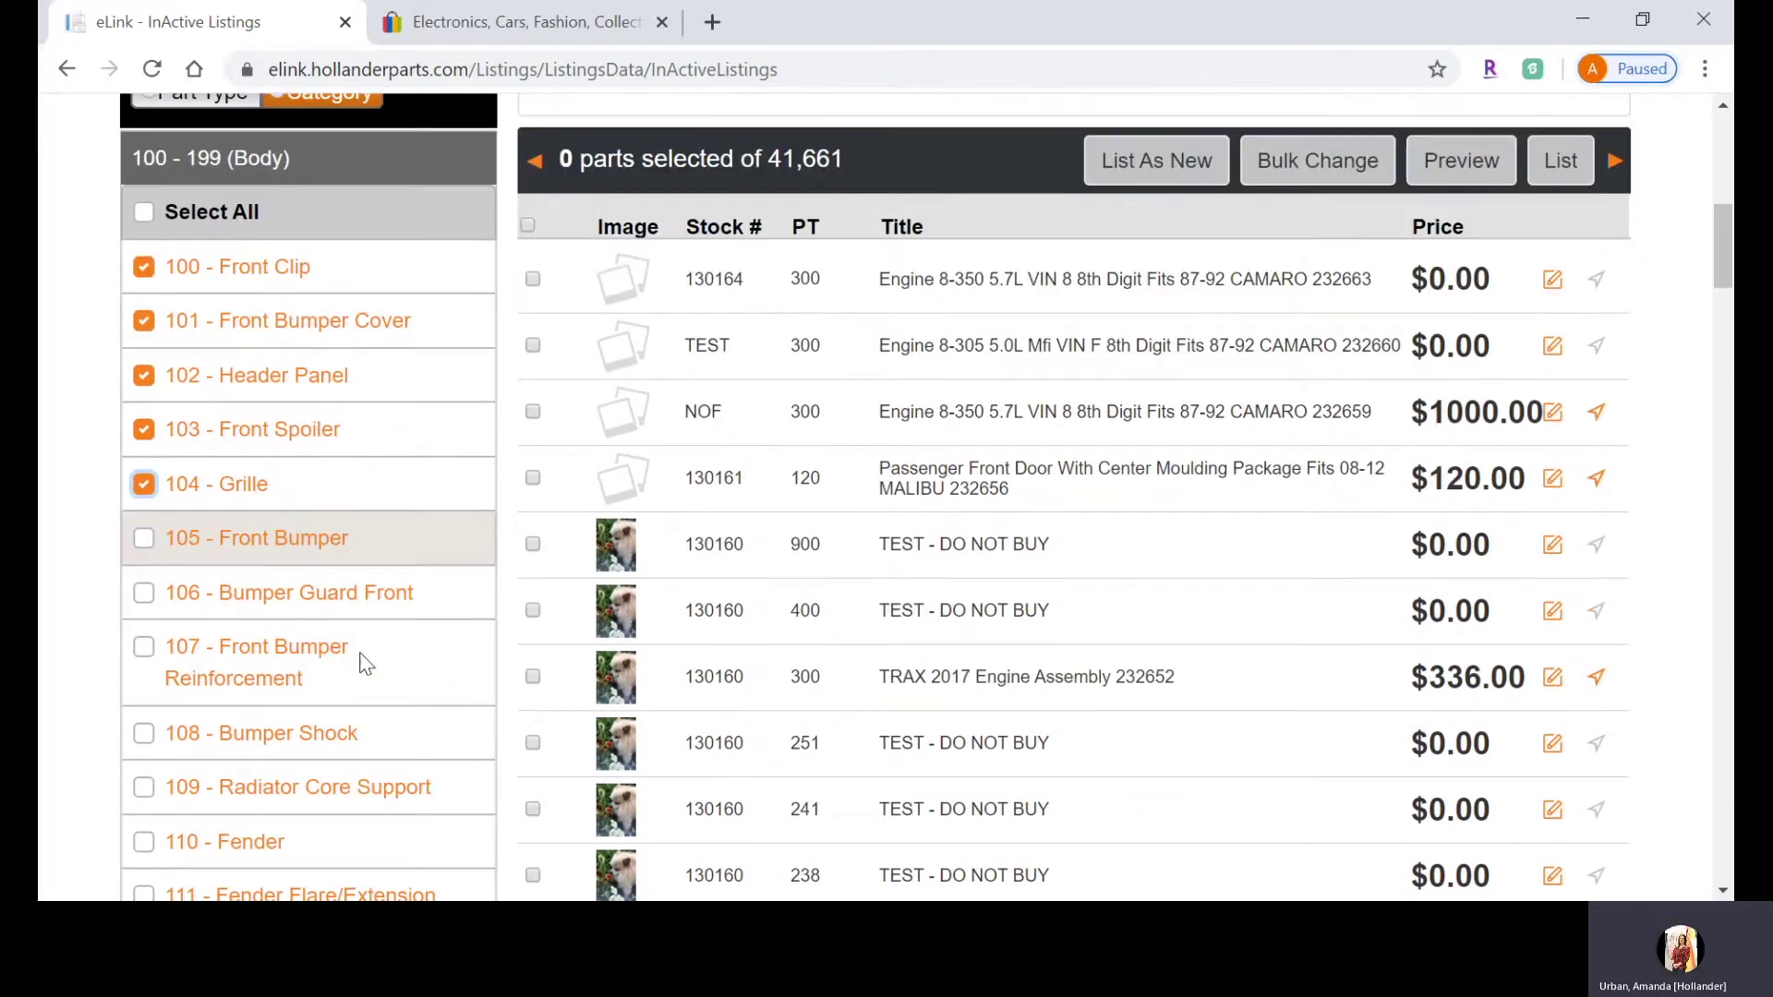
scroll(364, 662, down, 1)
scroll(365, 663, up, 4)
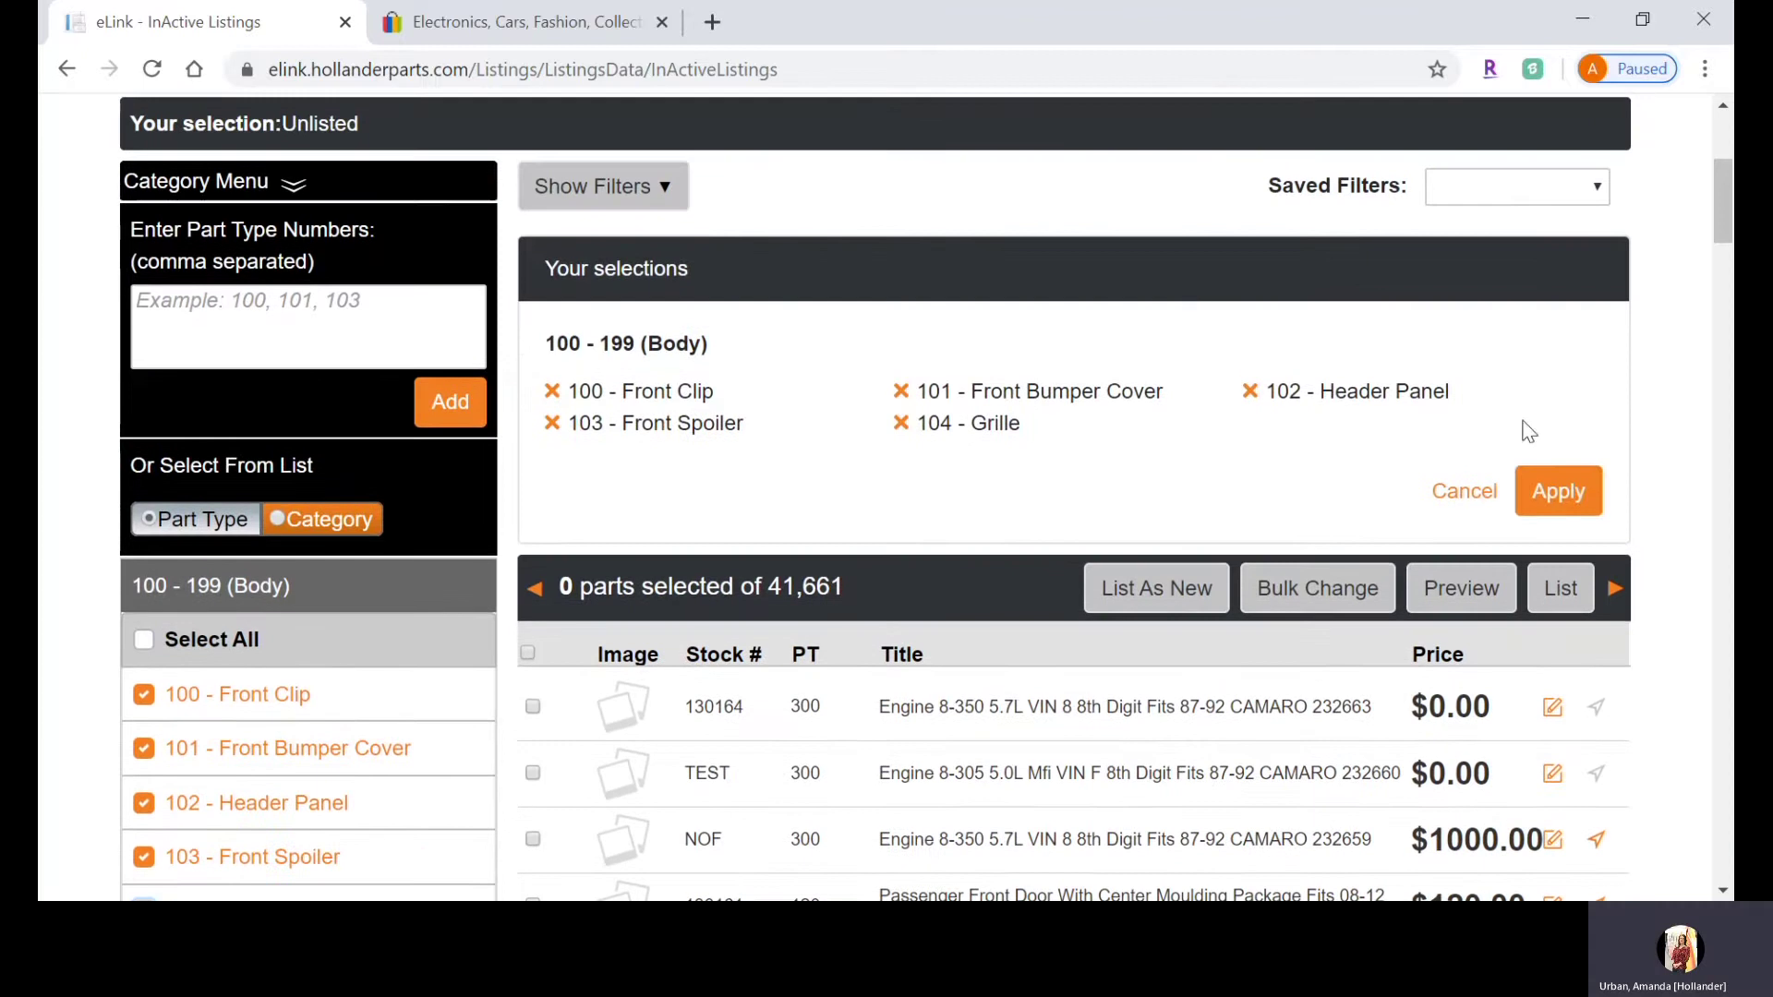
click(1545, 499)
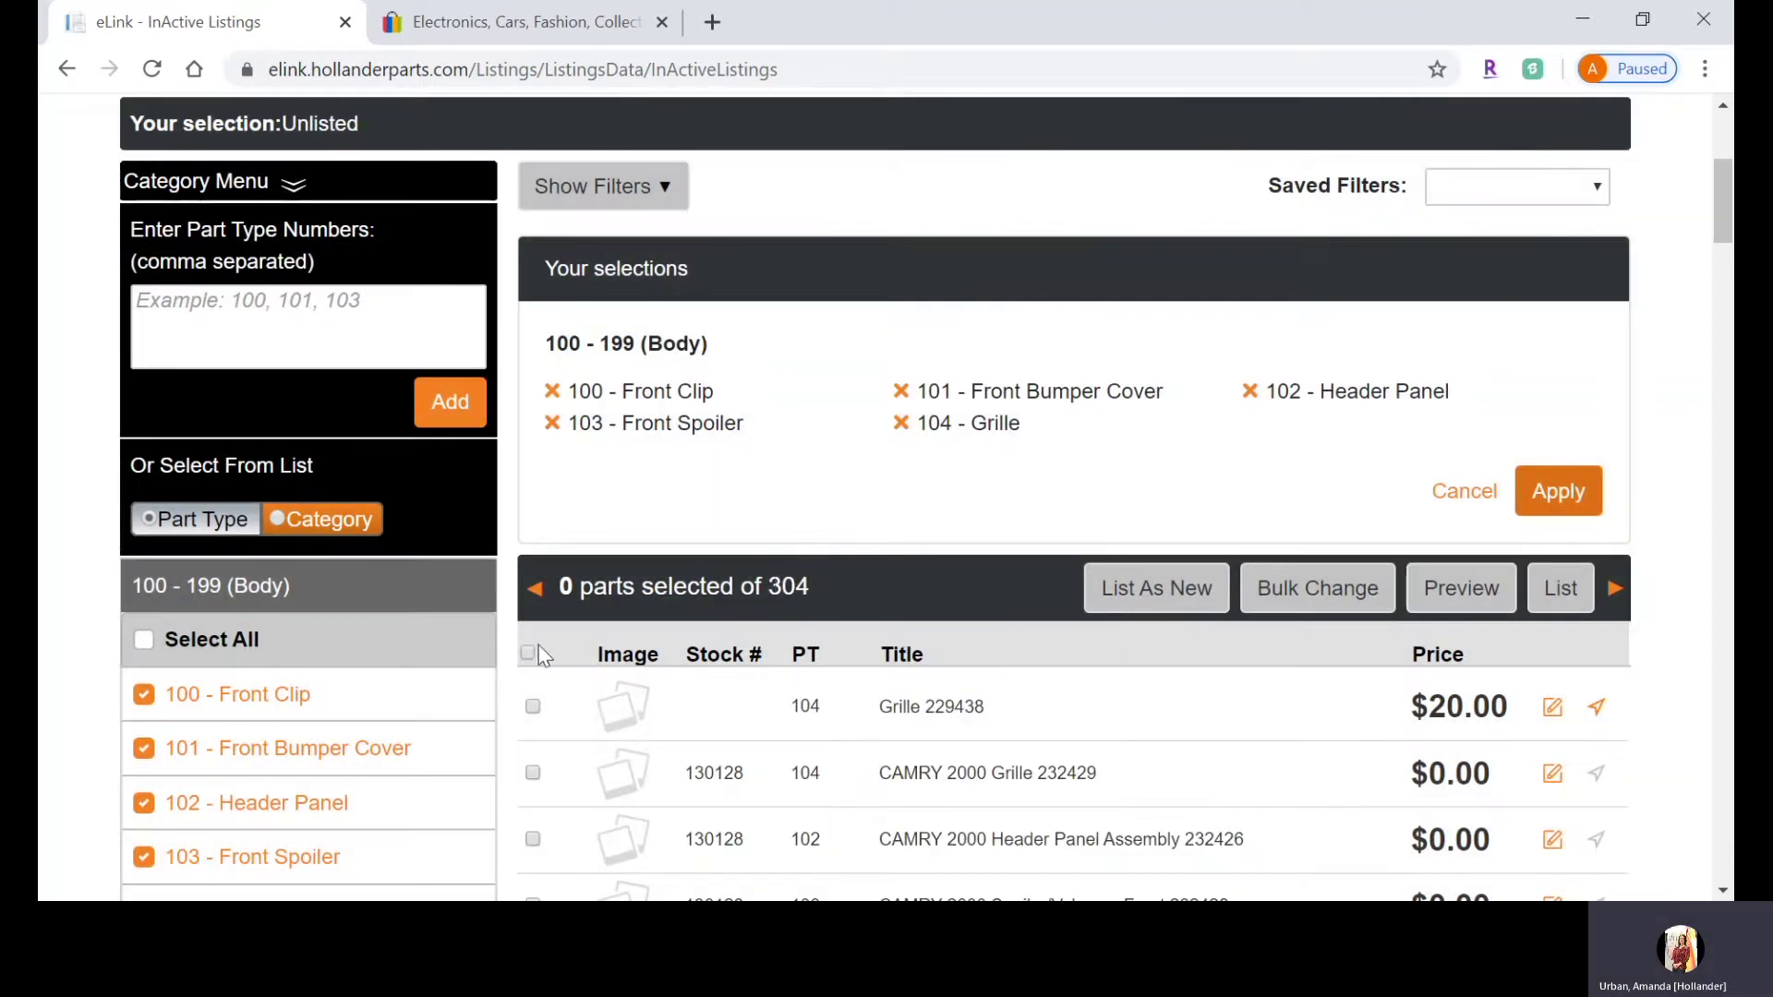
click(528, 654)
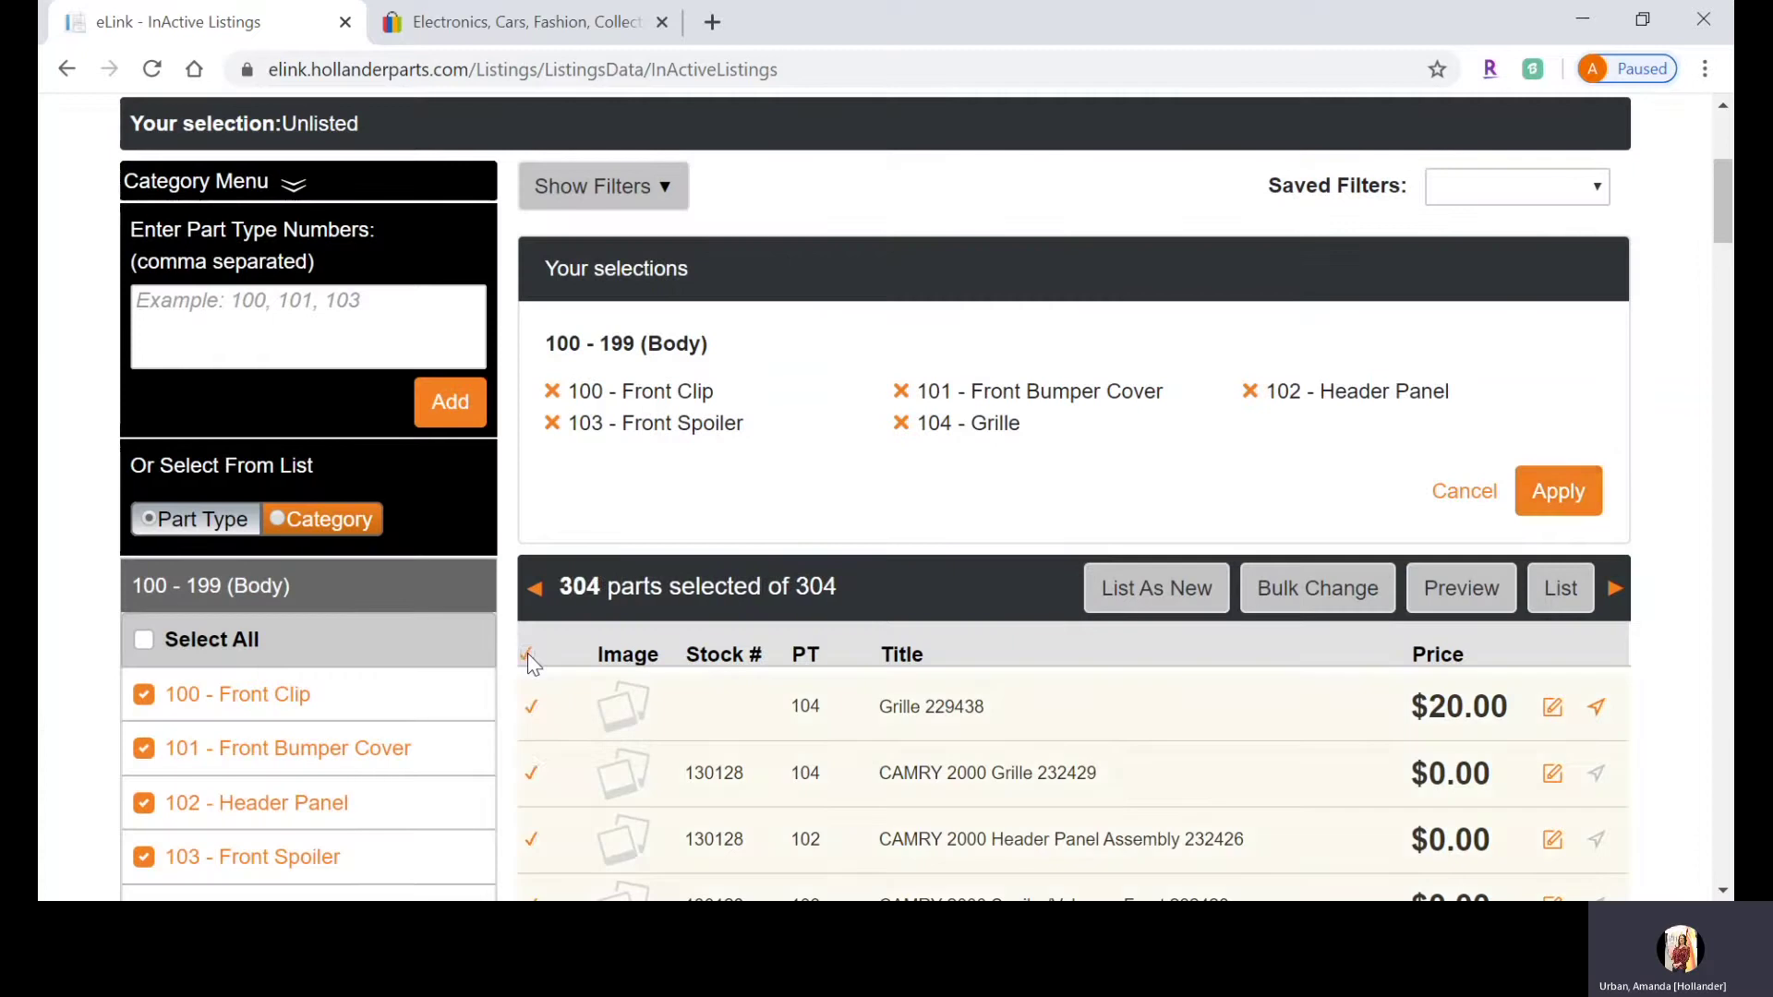
scroll(531, 658, down, 3)
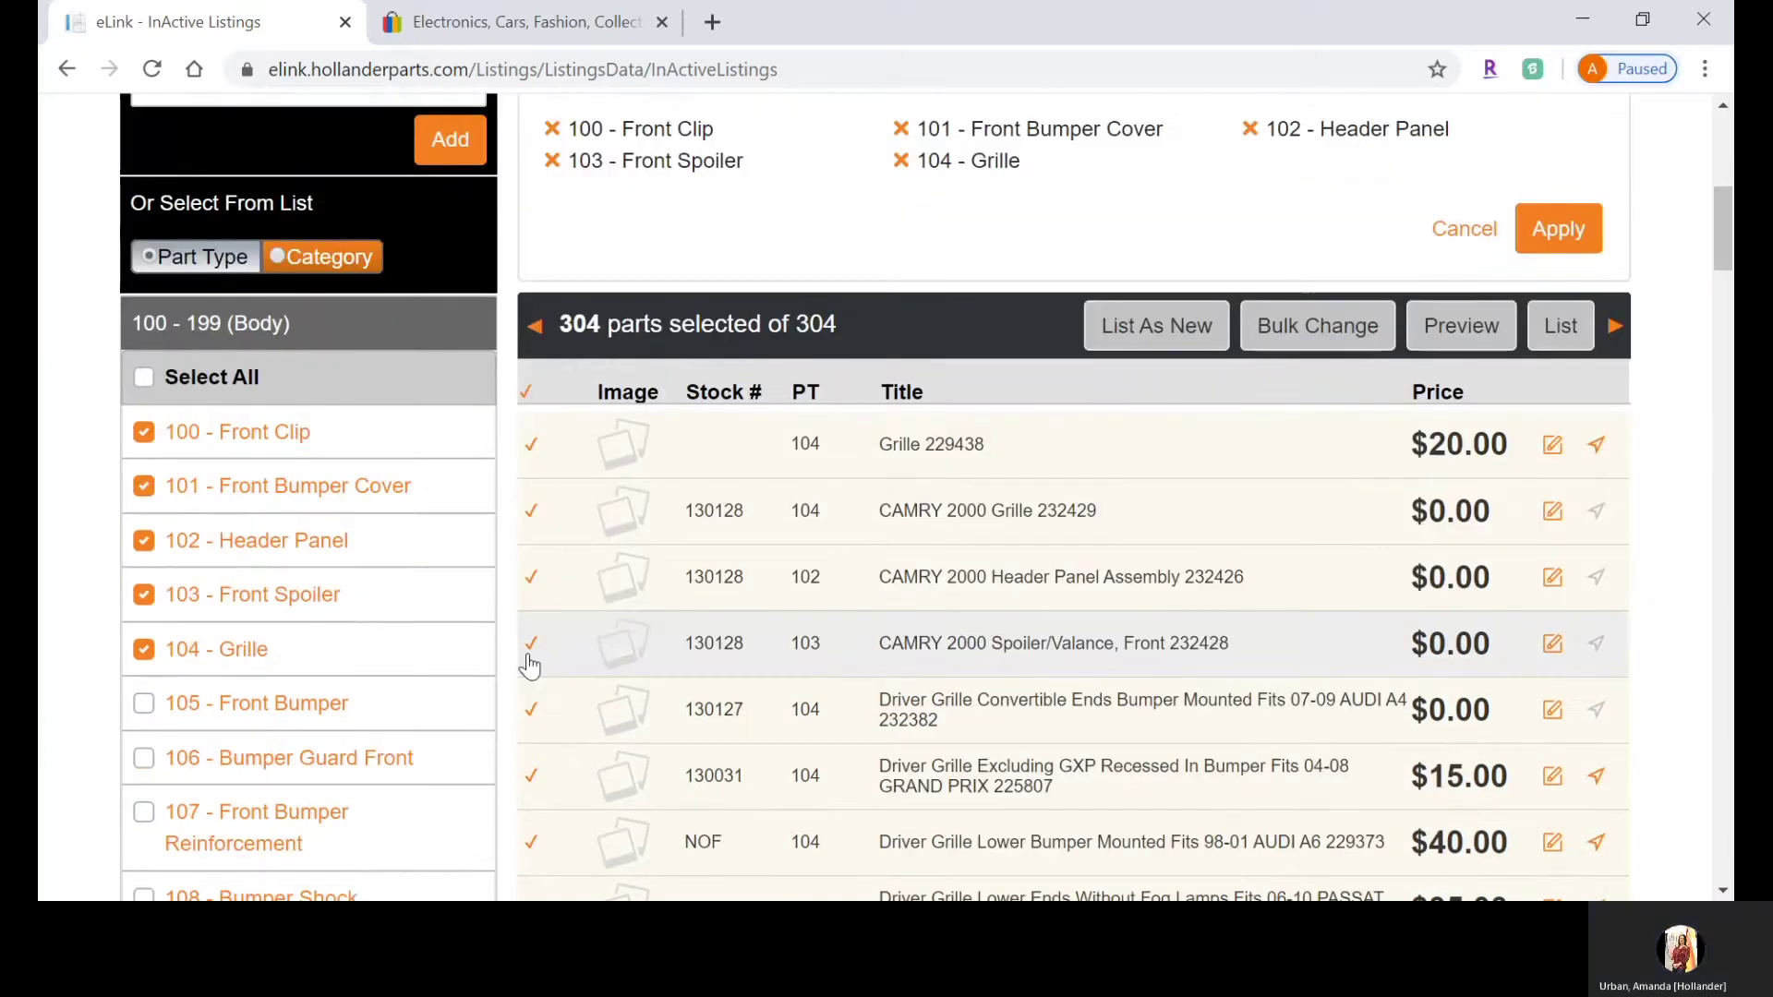
Step: Try a bulk change of the selected parts' Part Details warranty to No Warranty and cancel it without updating
click(1329, 326)
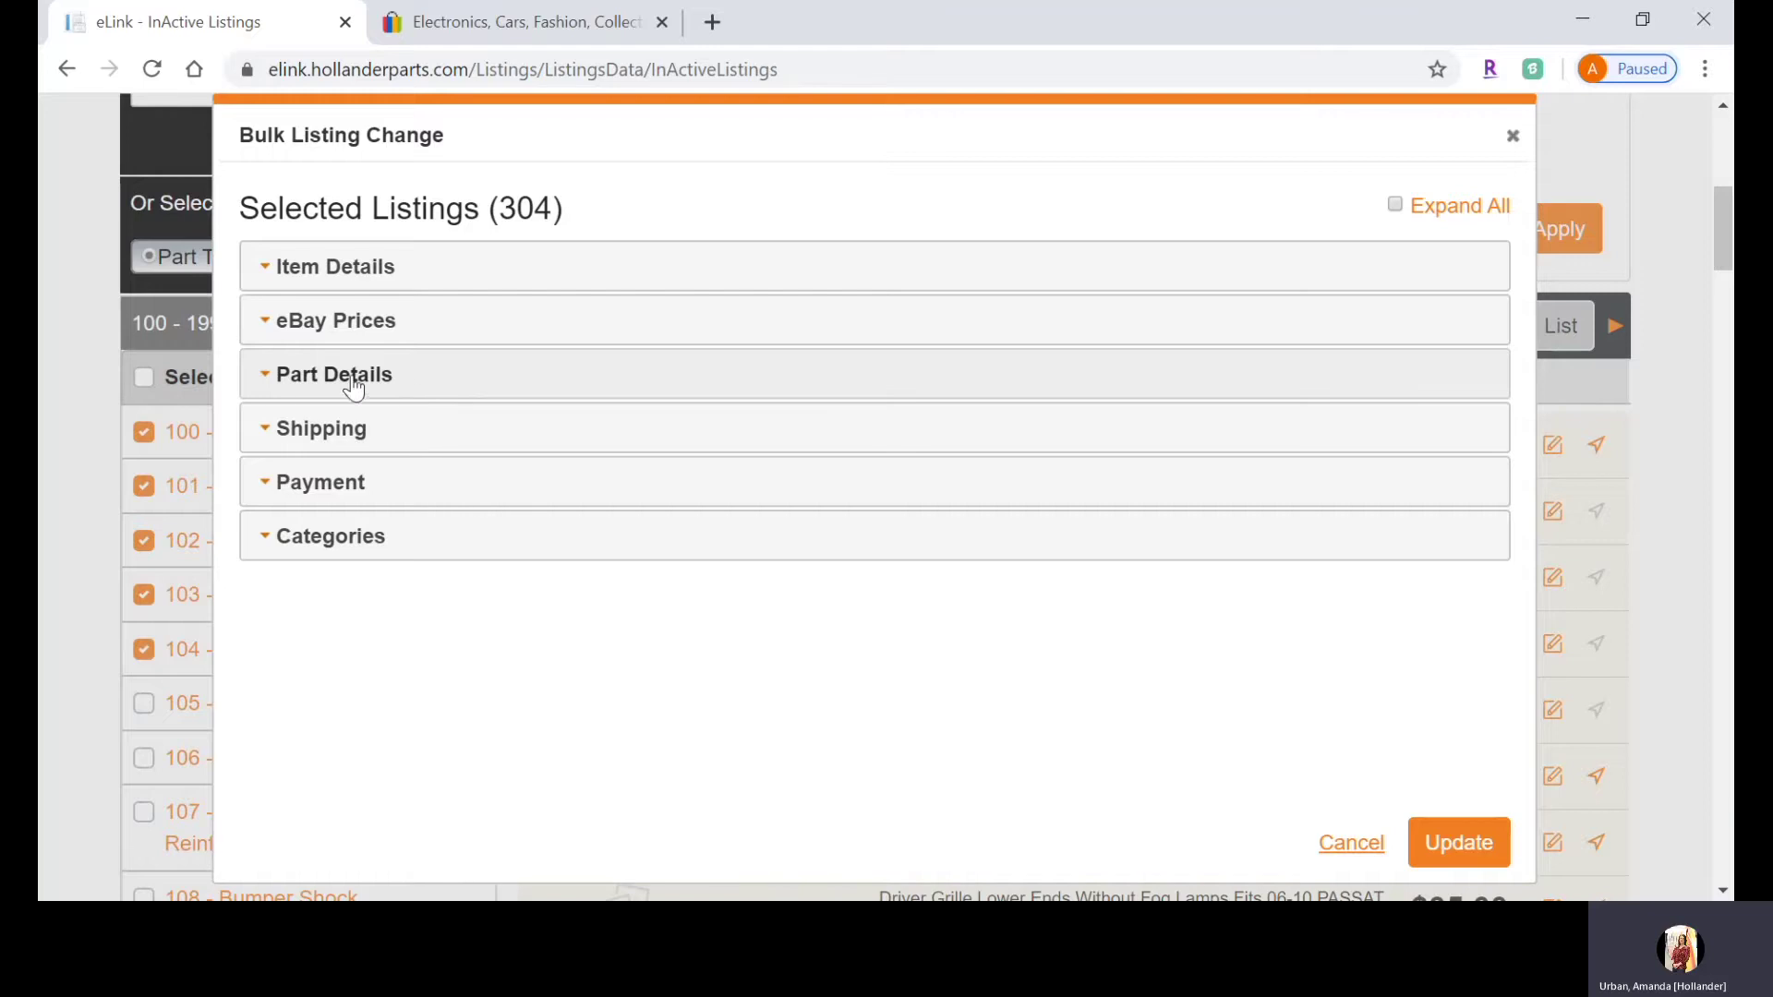
click(301, 389)
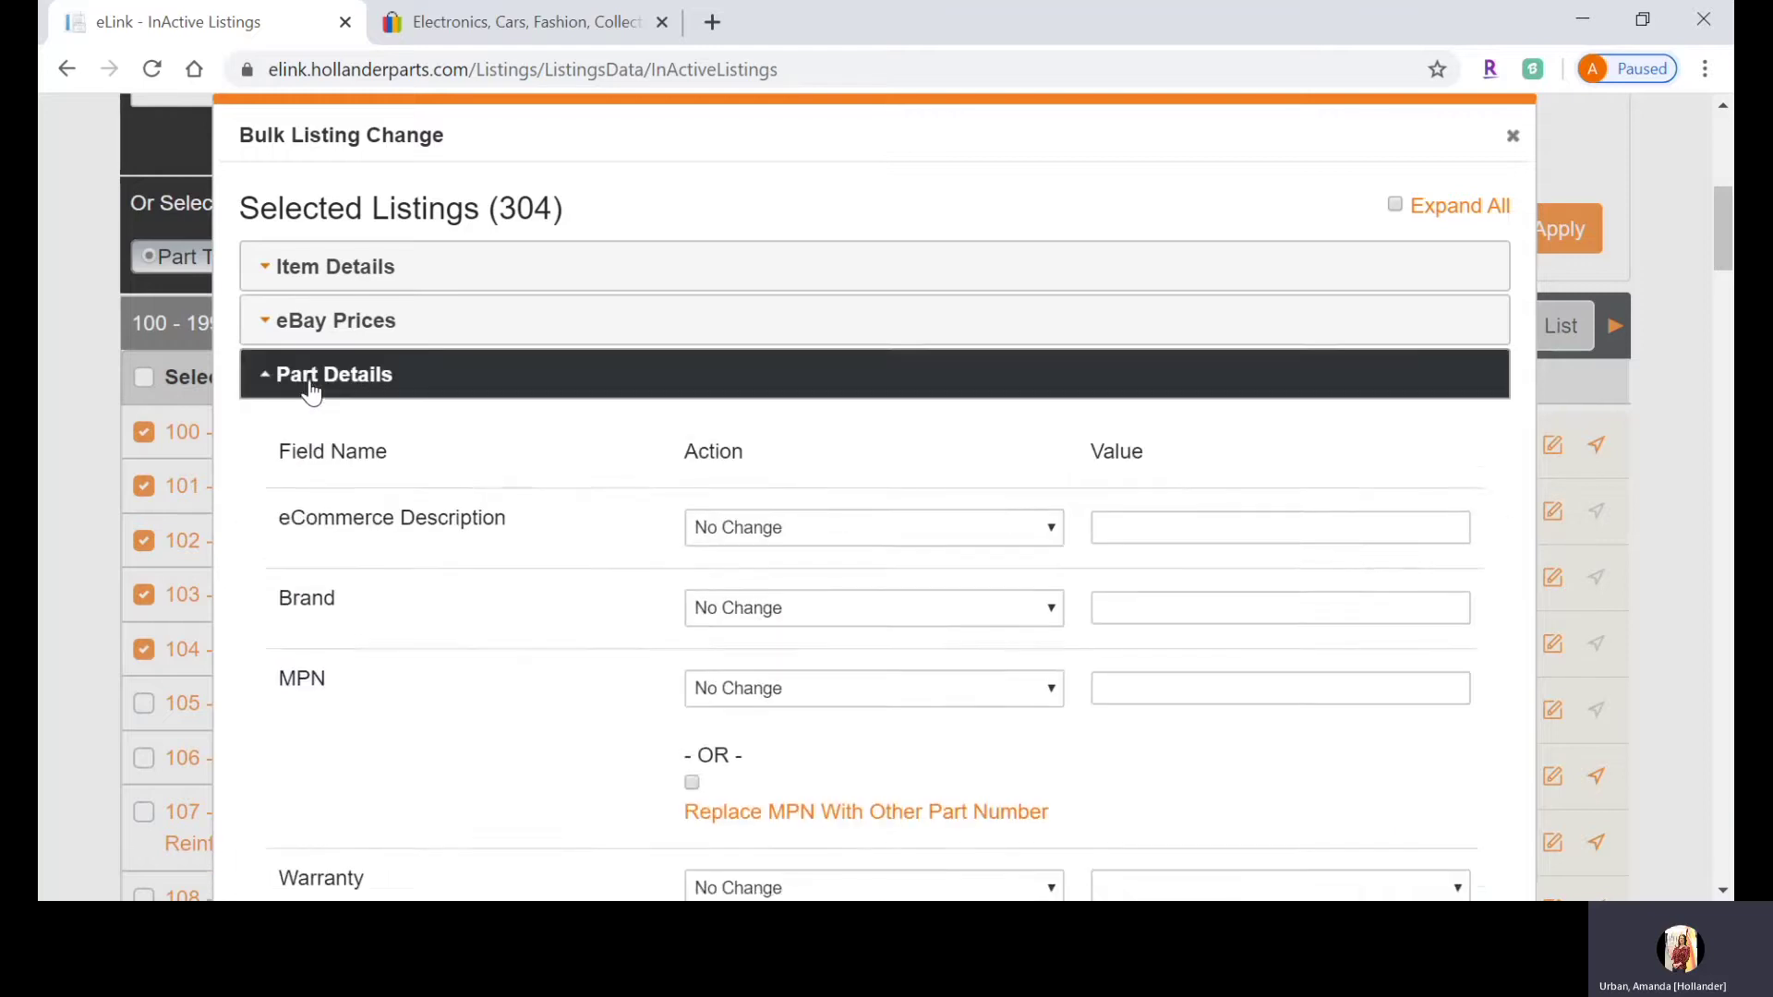
scroll(312, 390, down, 2)
scroll(310, 390, down, 1)
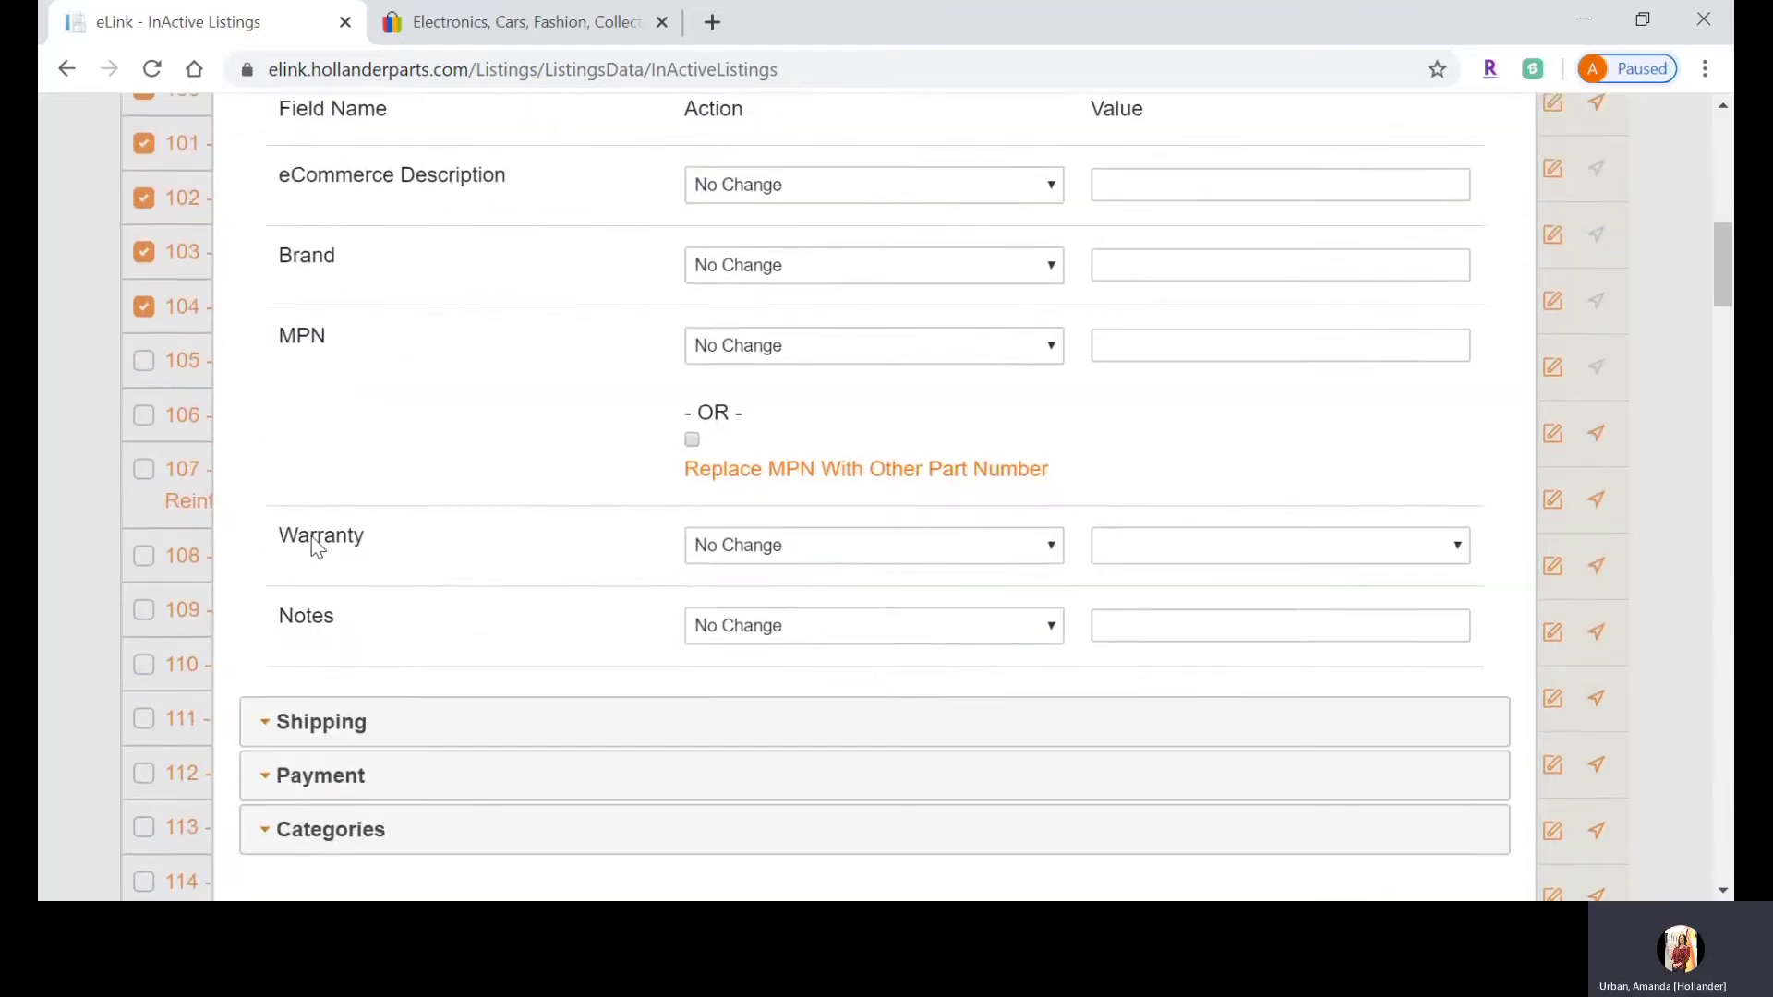
click(700, 556)
click(712, 594)
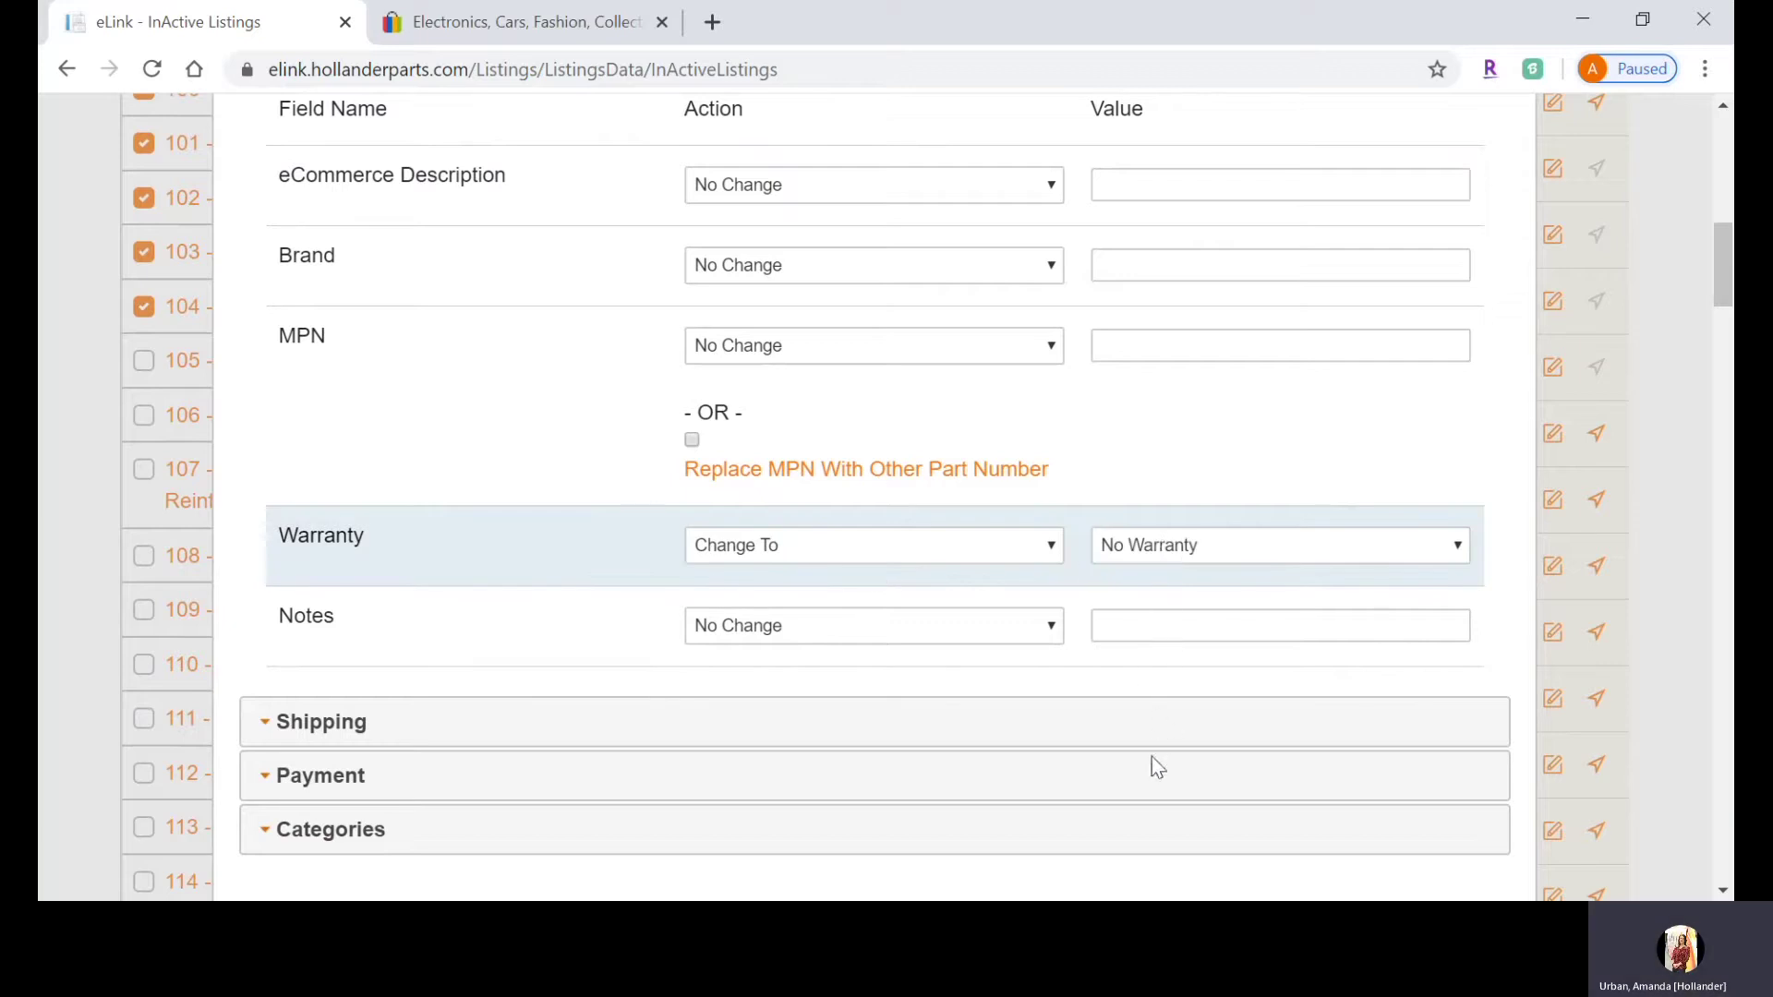
scroll(1185, 502, down, 5)
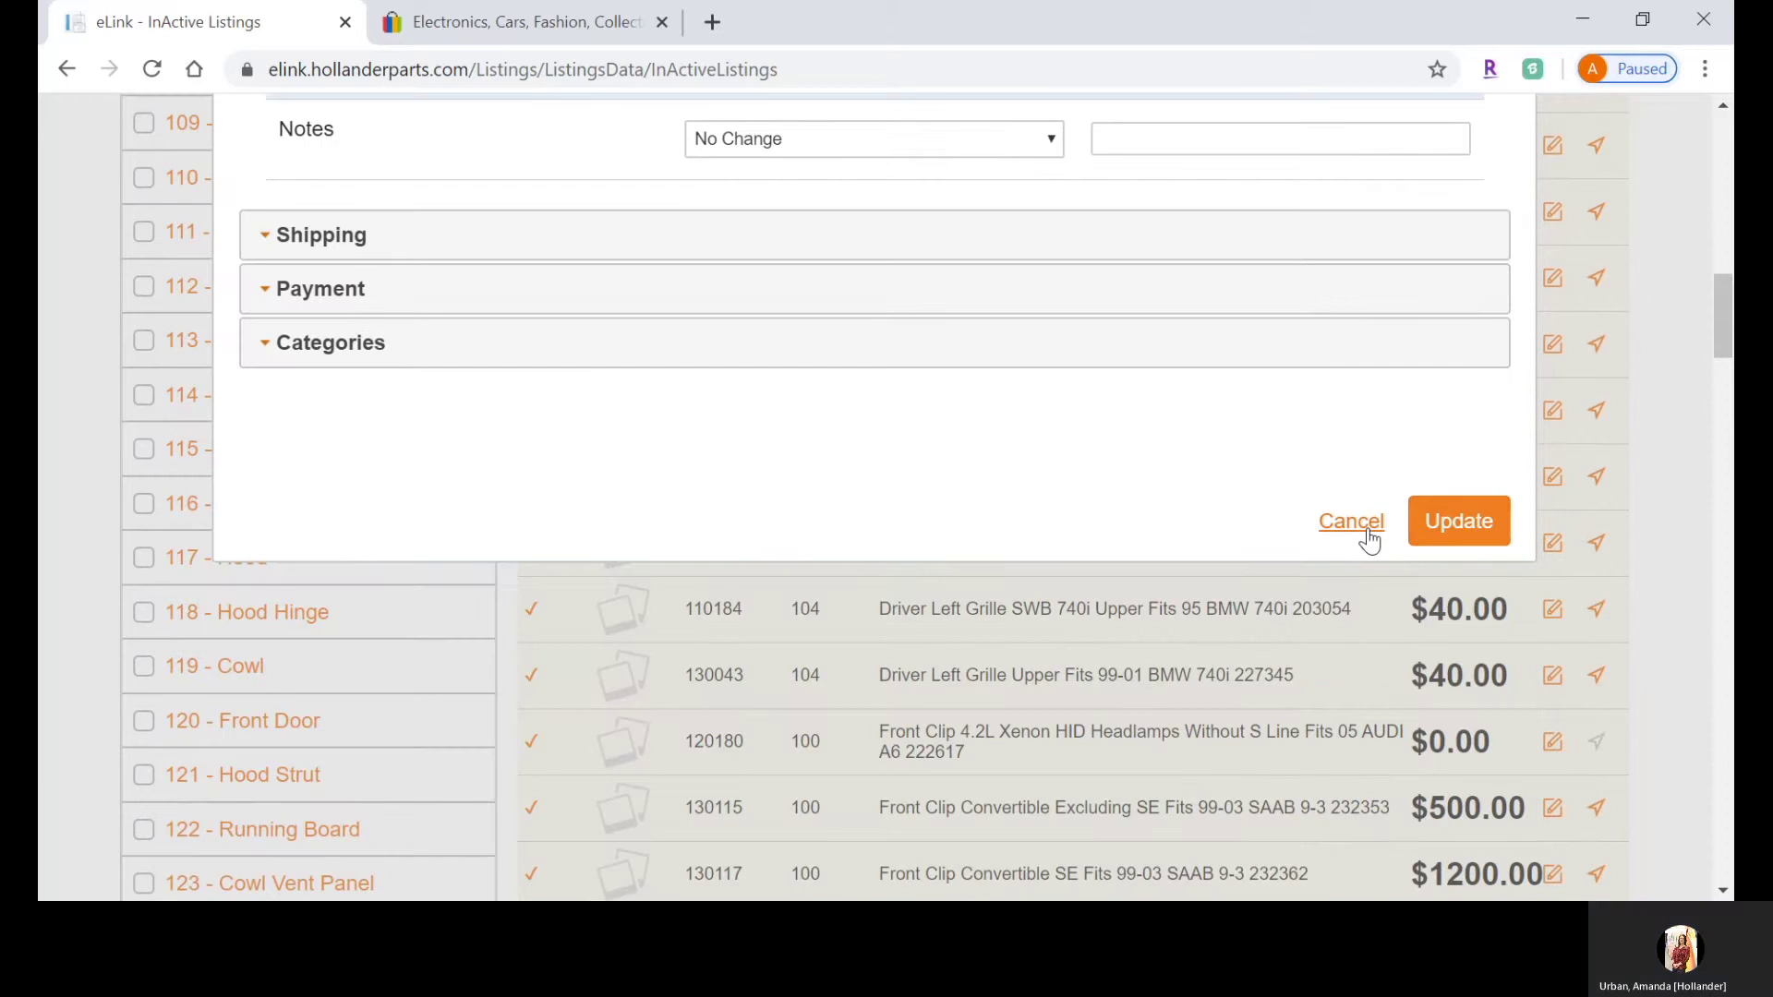
click(1351, 522)
Step: Open the Listed items and look over the active listings and the actions available for them
scroll(1357, 665, up, 3)
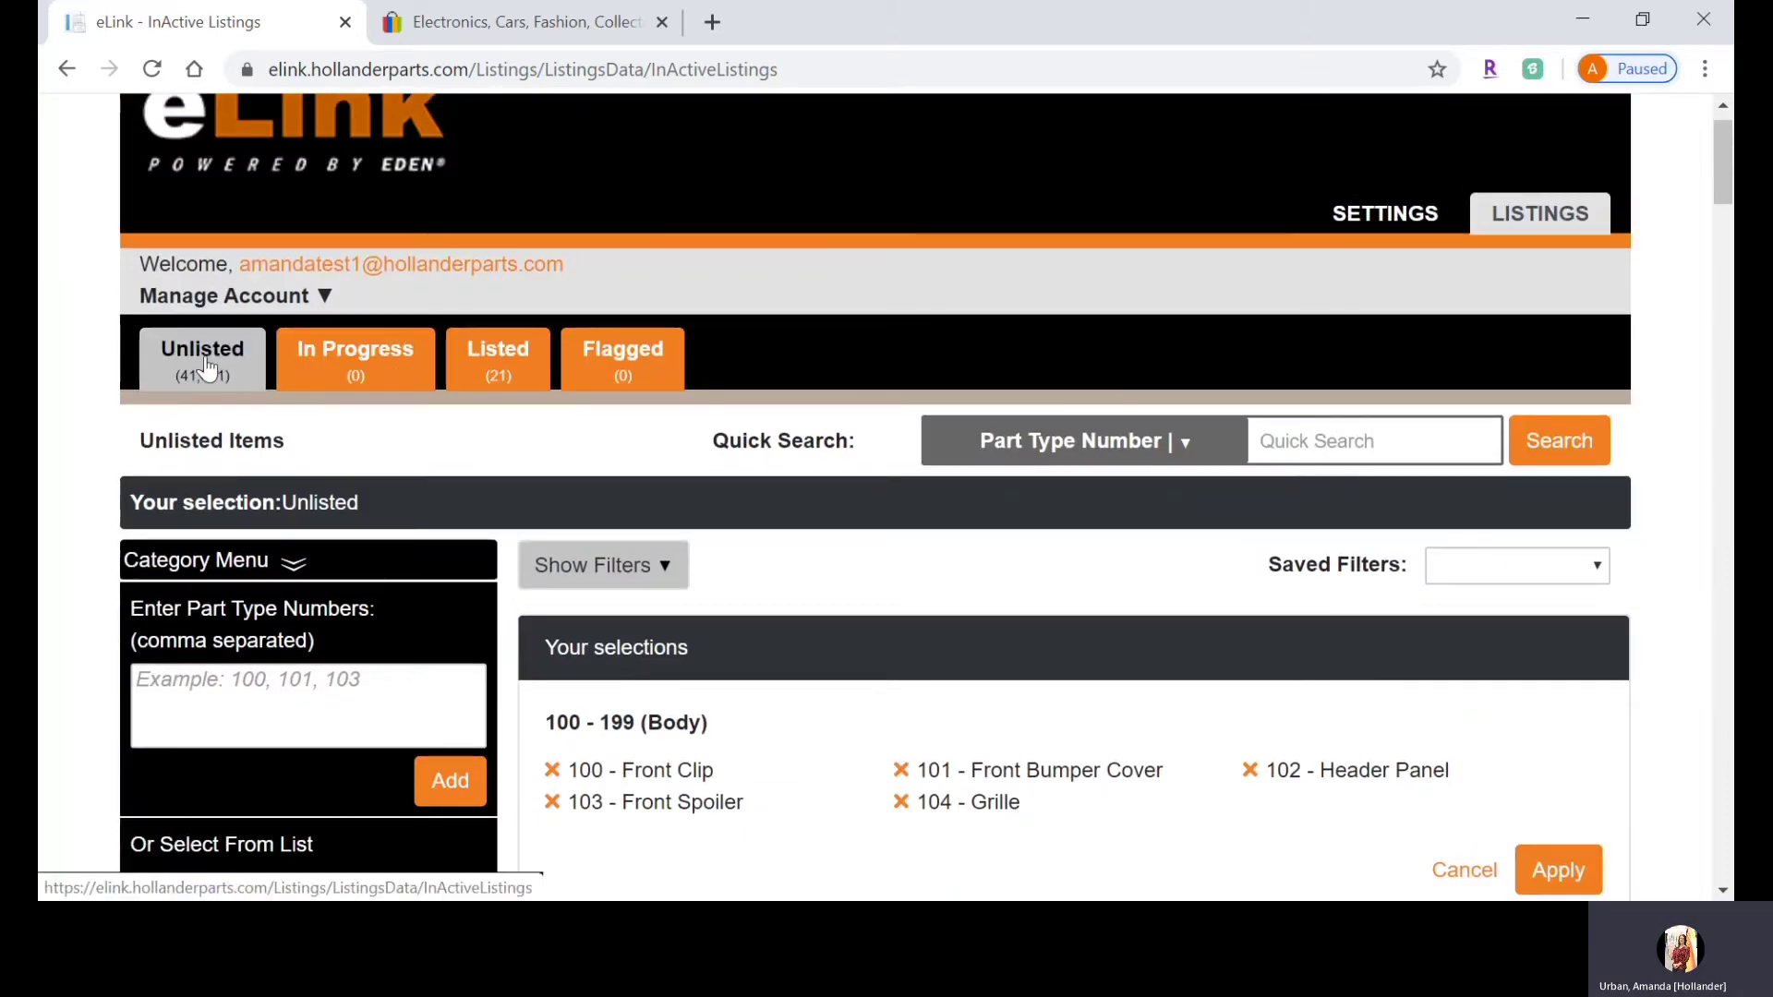
mouse_move(508, 364)
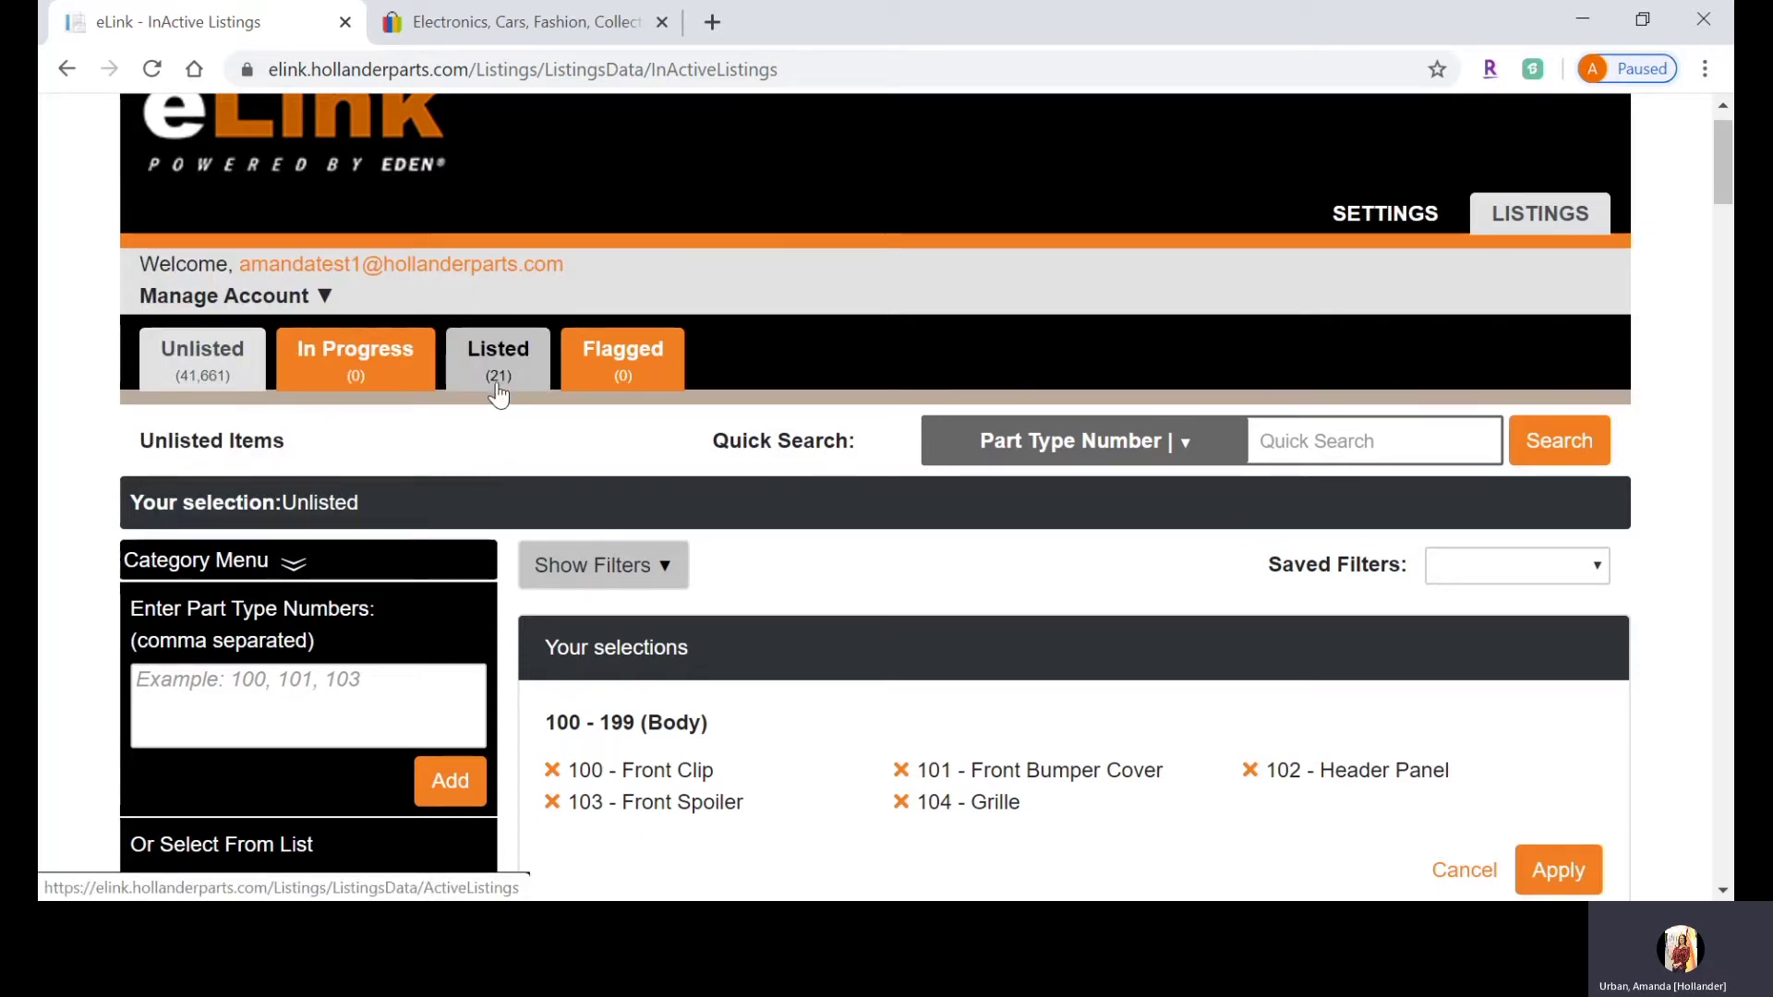
click(498, 369)
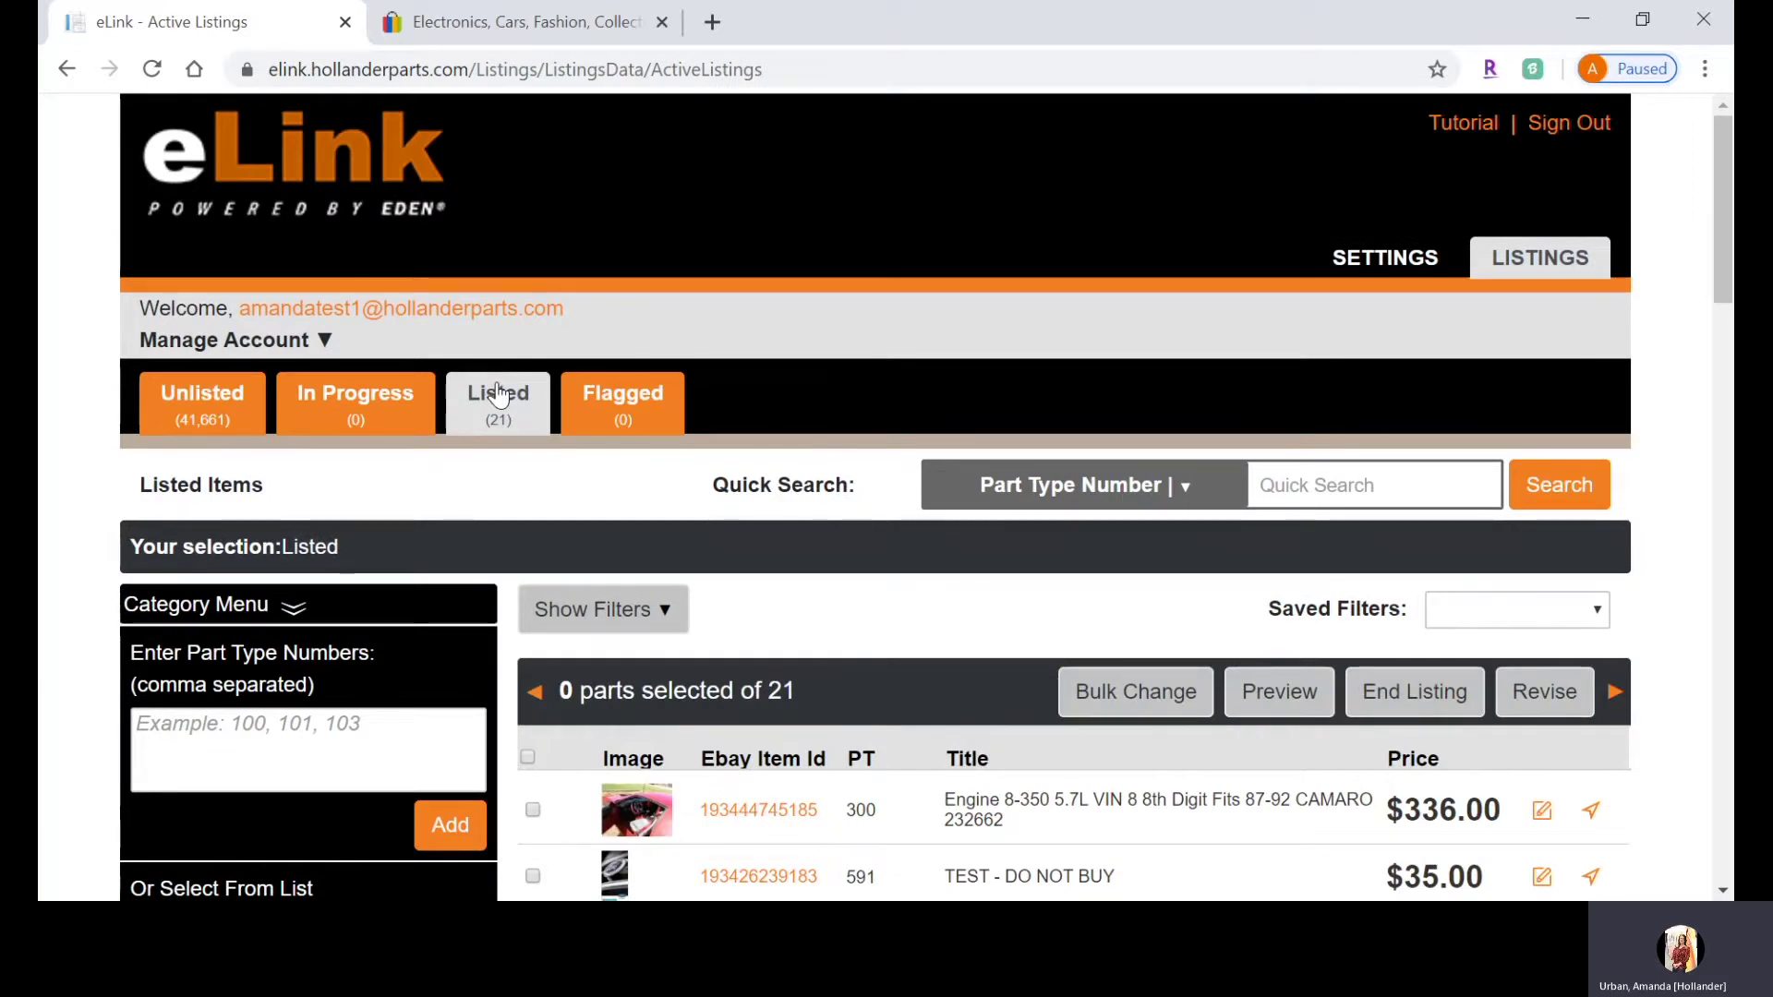
scroll(499, 392, down, 2)
scroll(499, 392, down, 2)
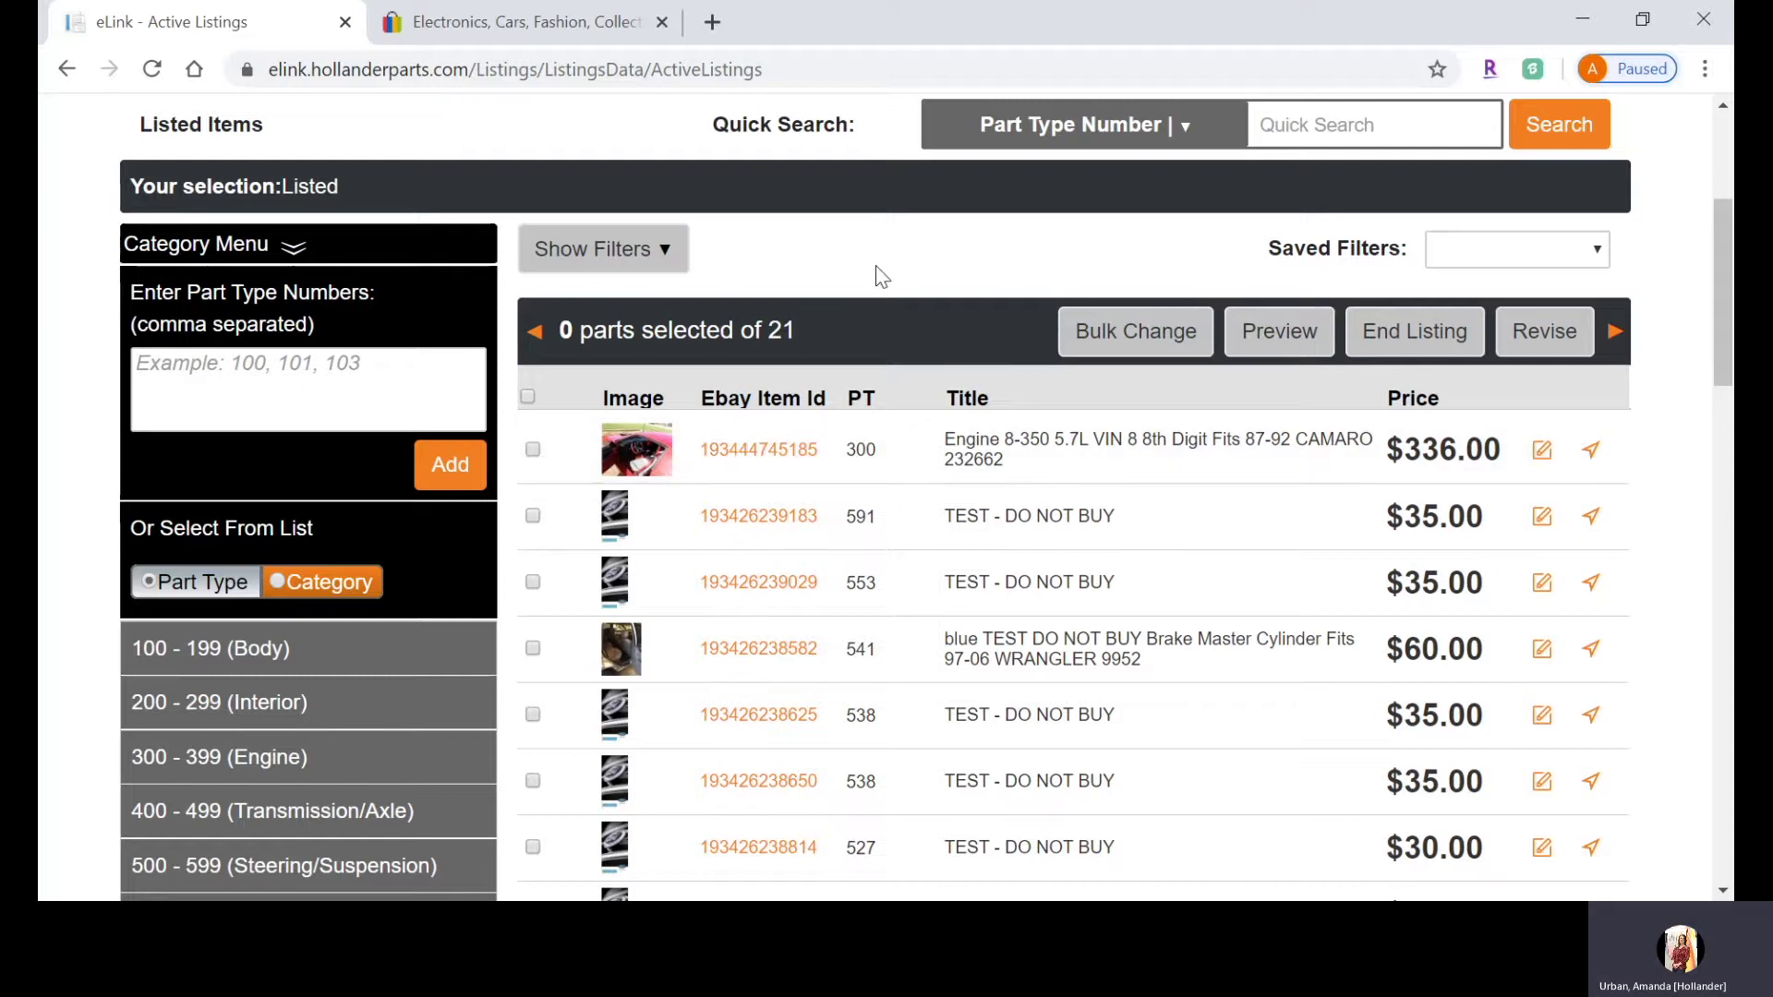
Step: Open the Part Types settings and review the saved part type preferences
scroll(879, 269, up, 4)
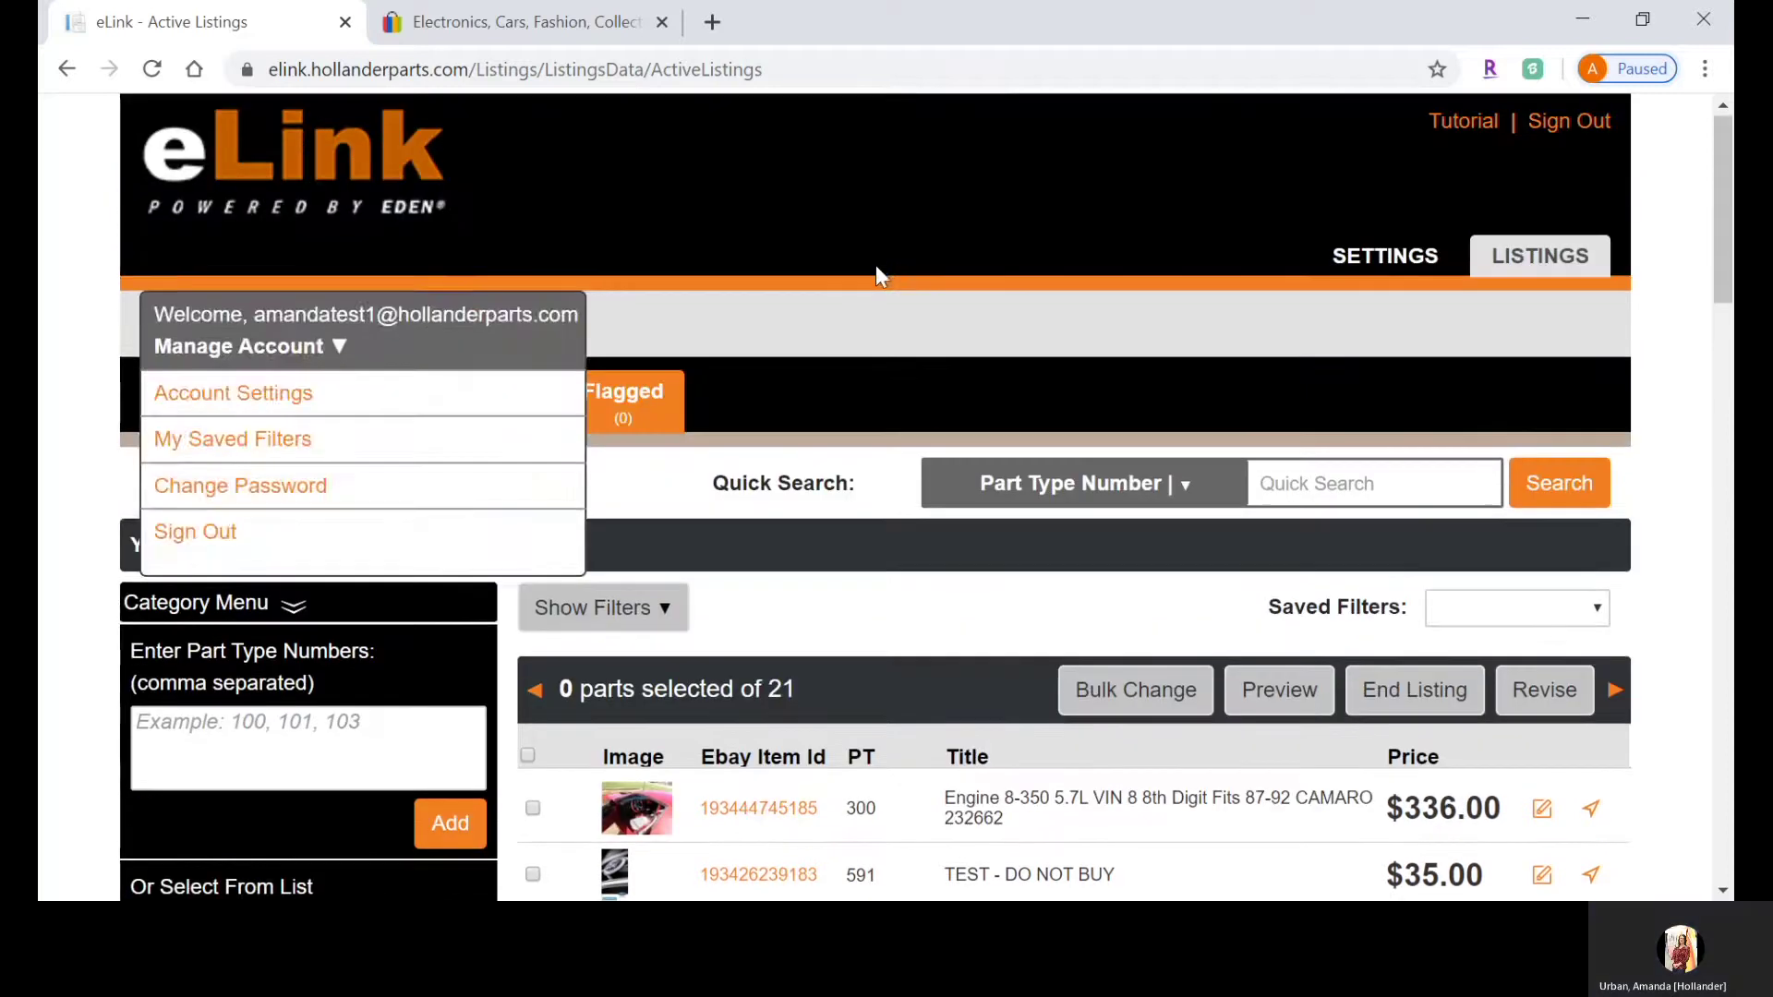
click(1348, 268)
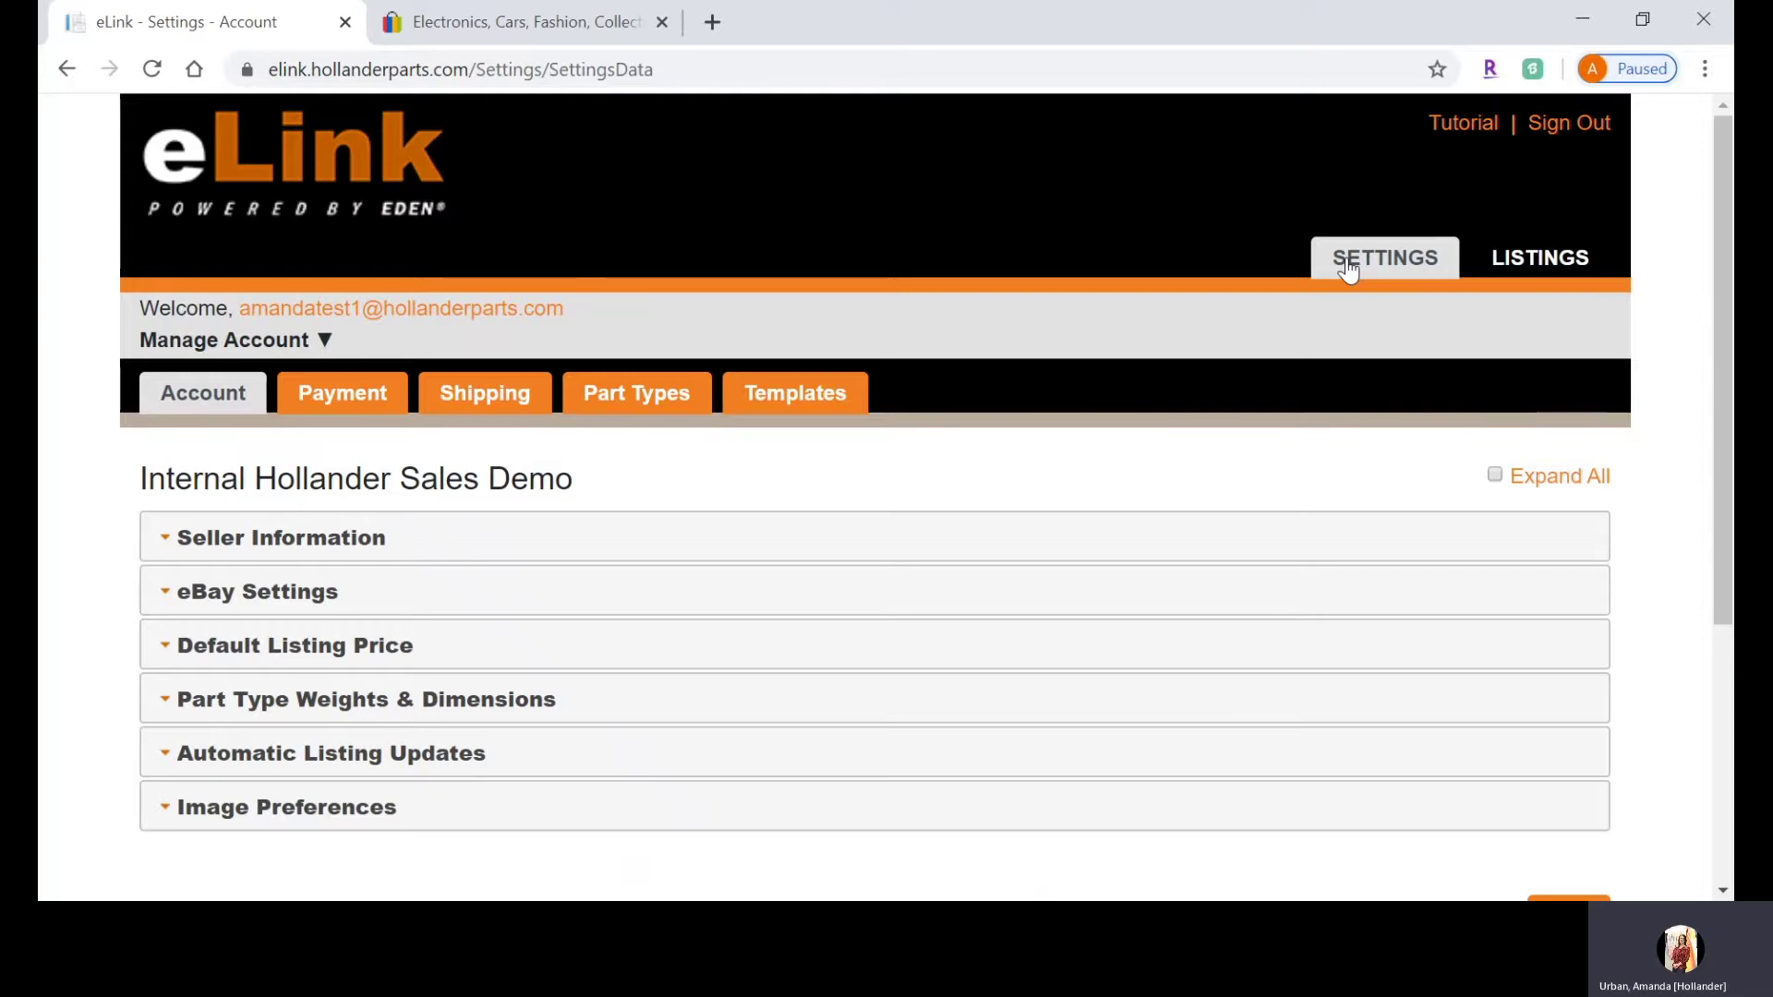
mouse_move(720, 341)
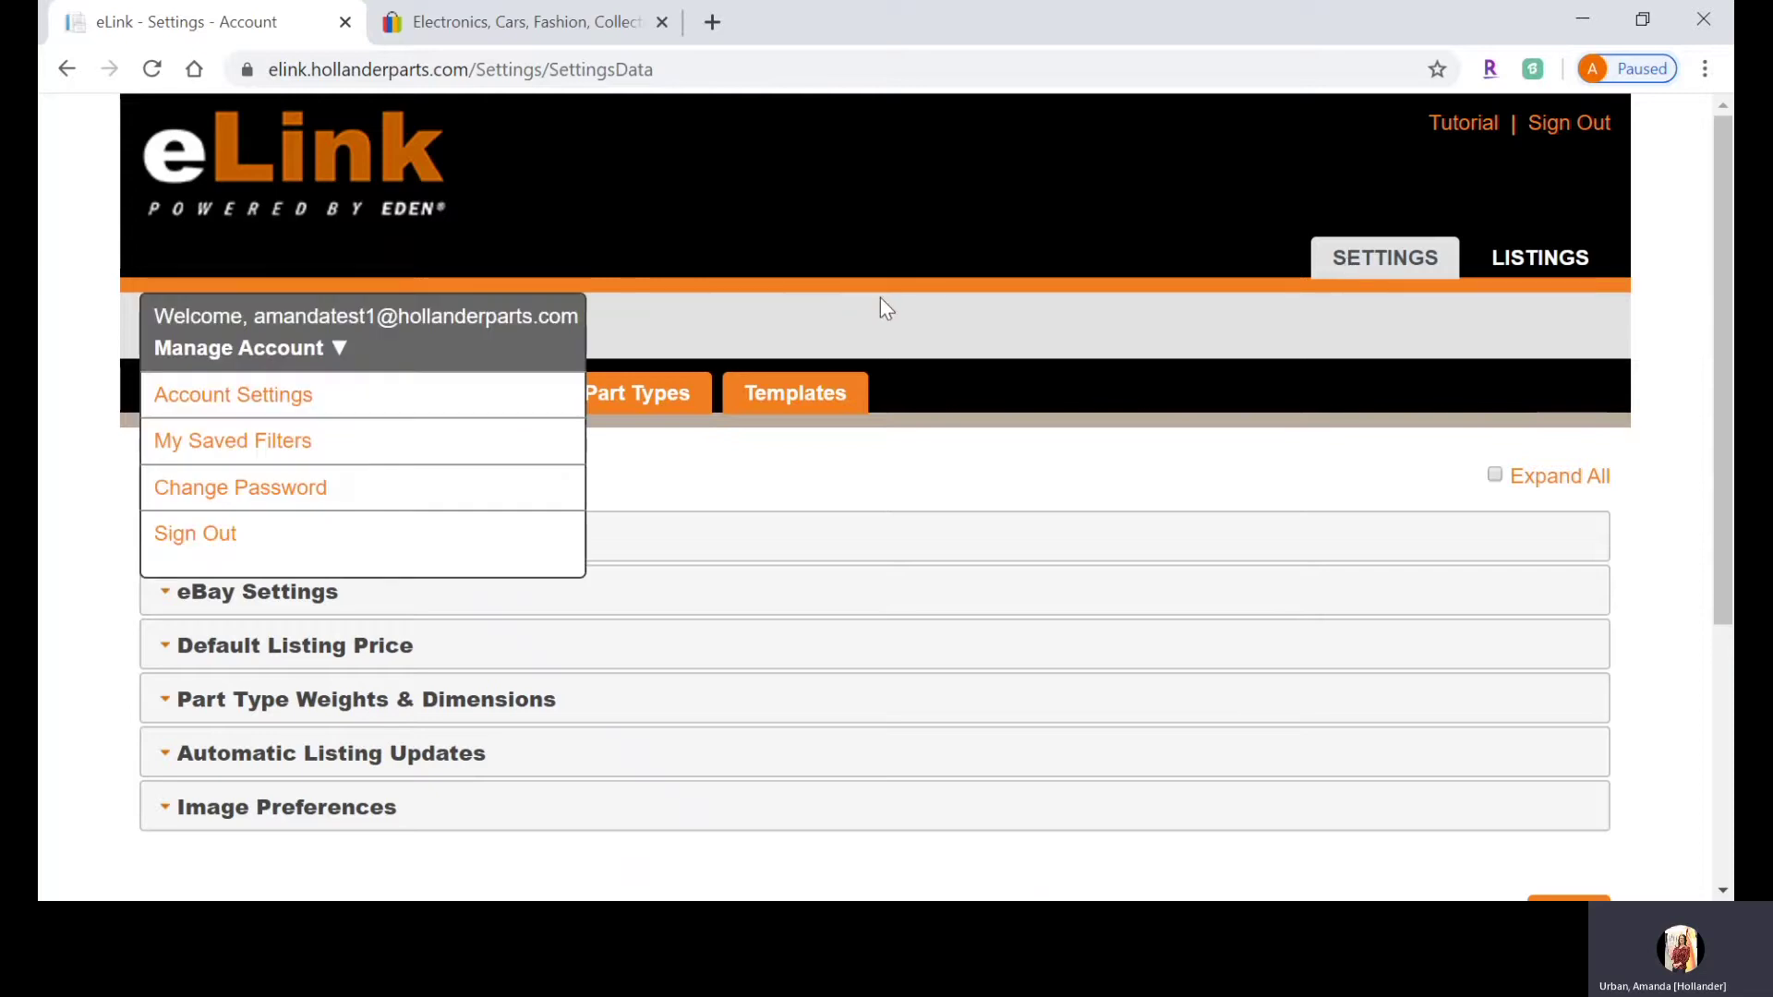
scroll(879, 297, down, 2)
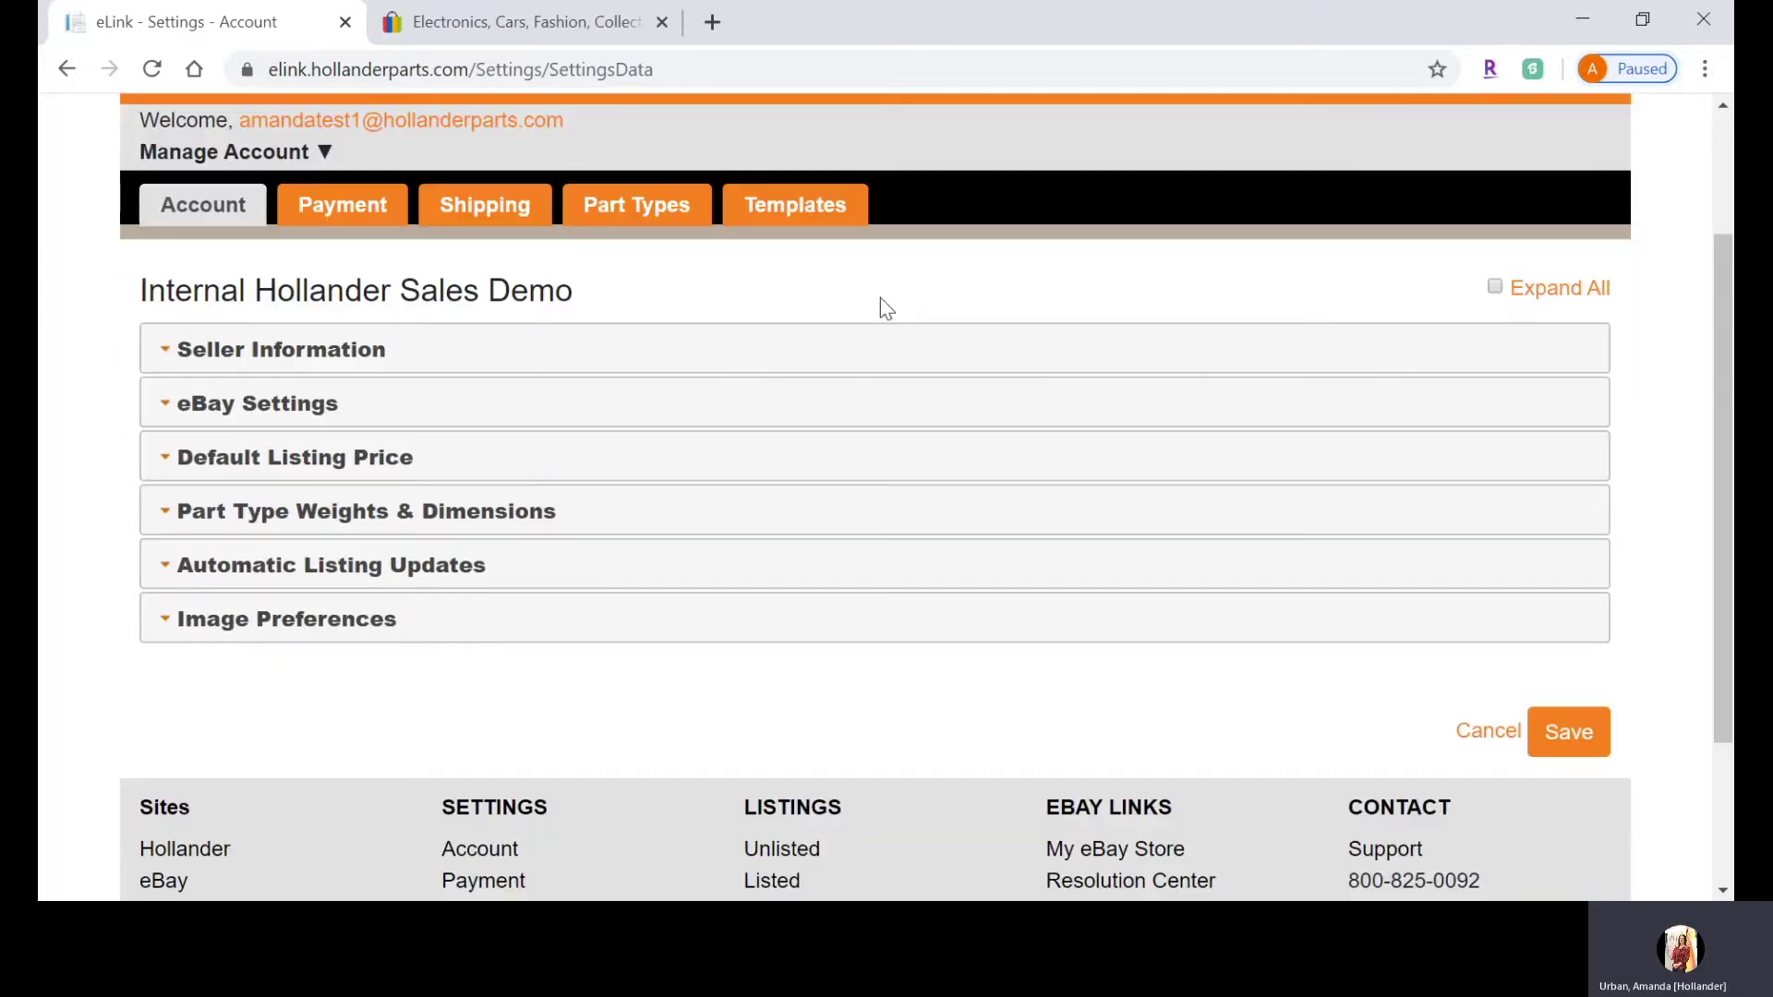
click(653, 211)
scroll(341, 605, down, 2)
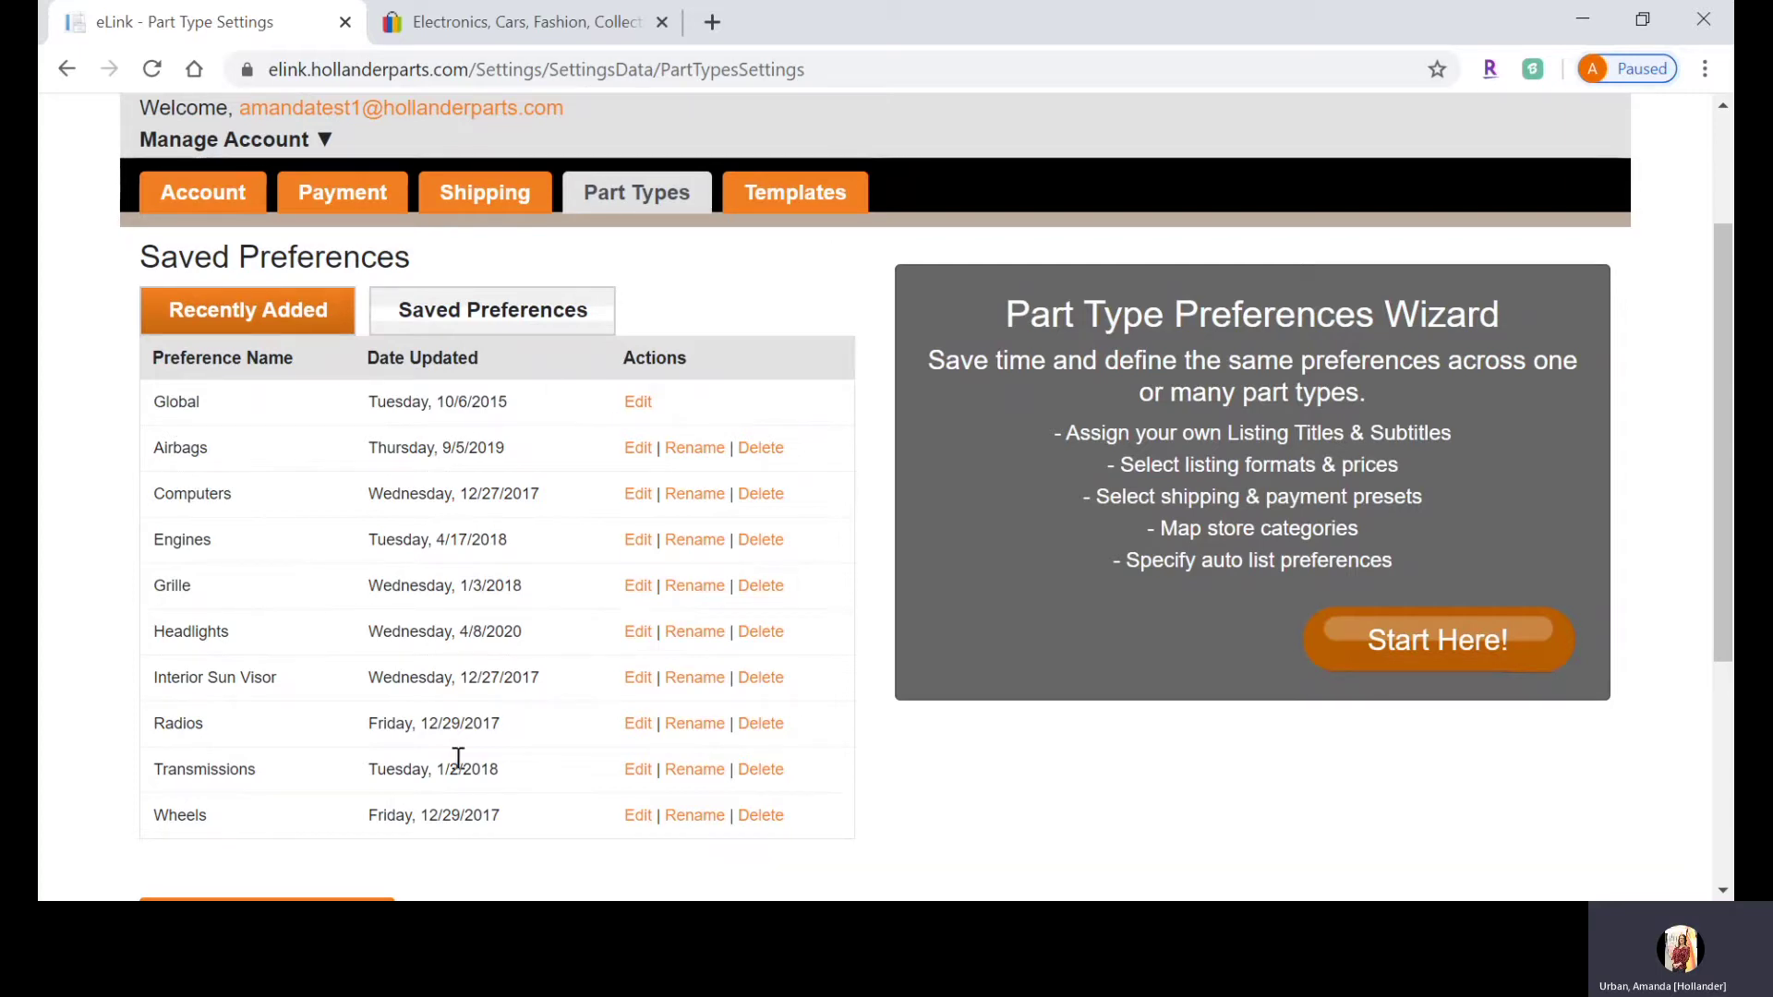
drag(163, 407, 254, 757)
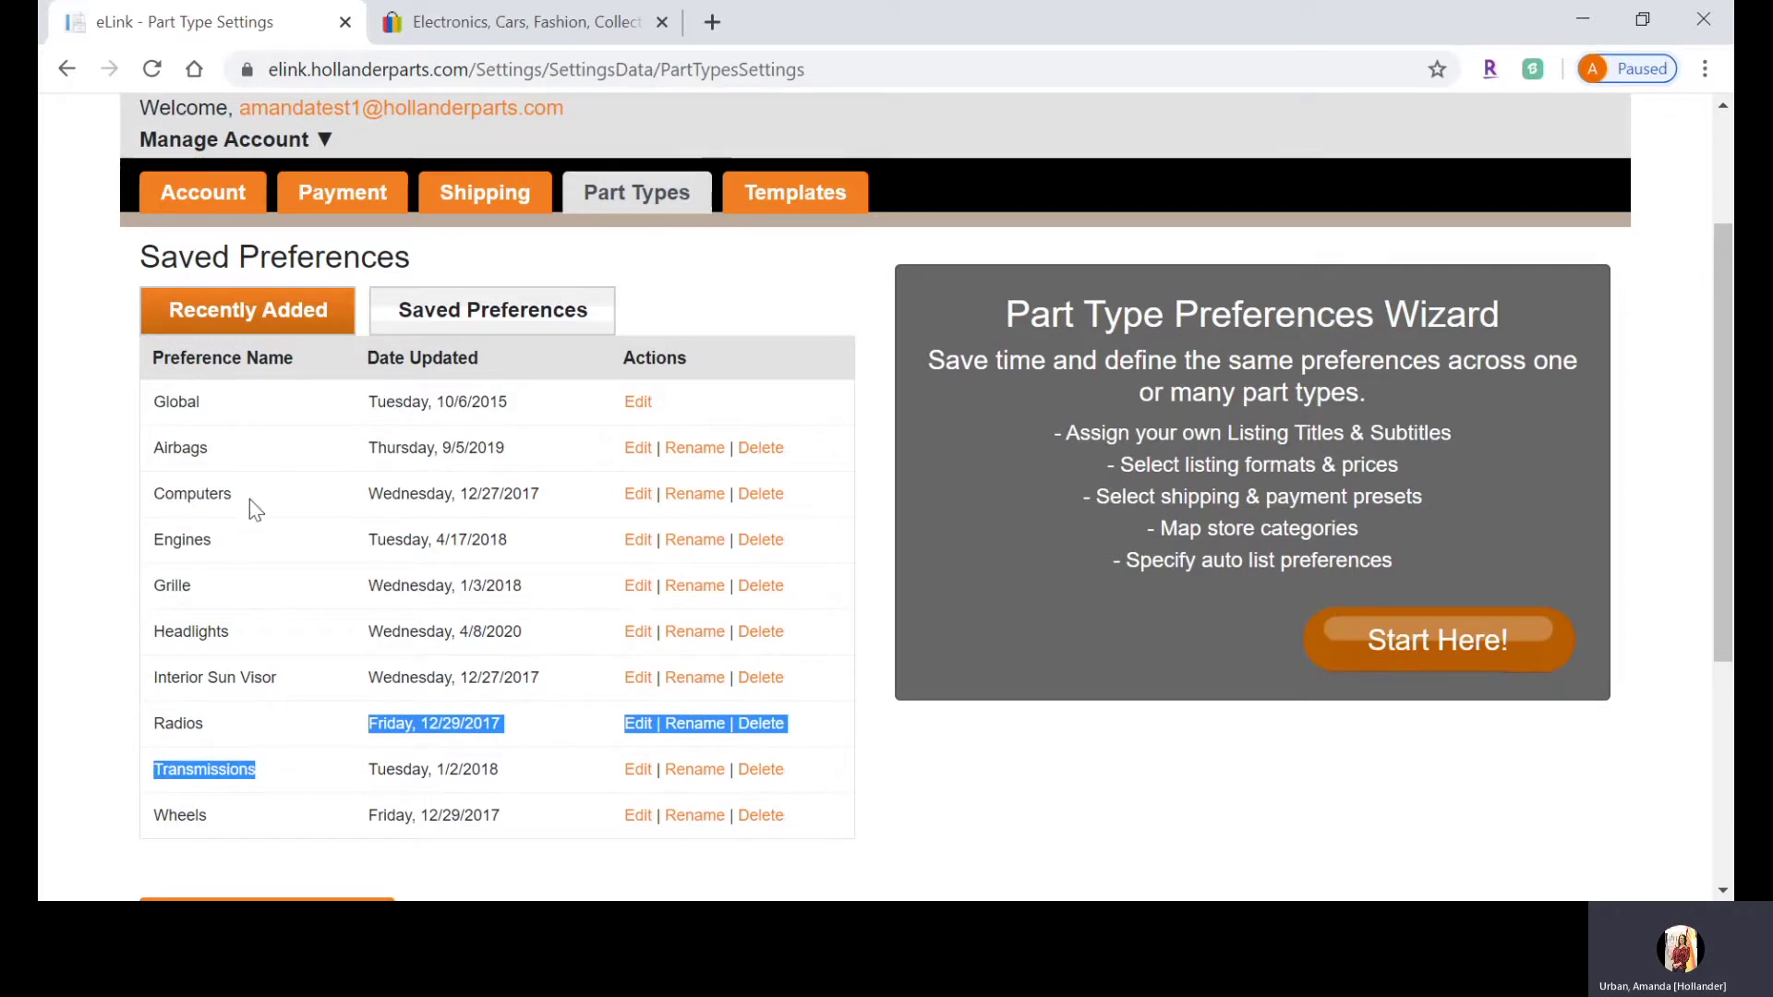
click(239, 623)
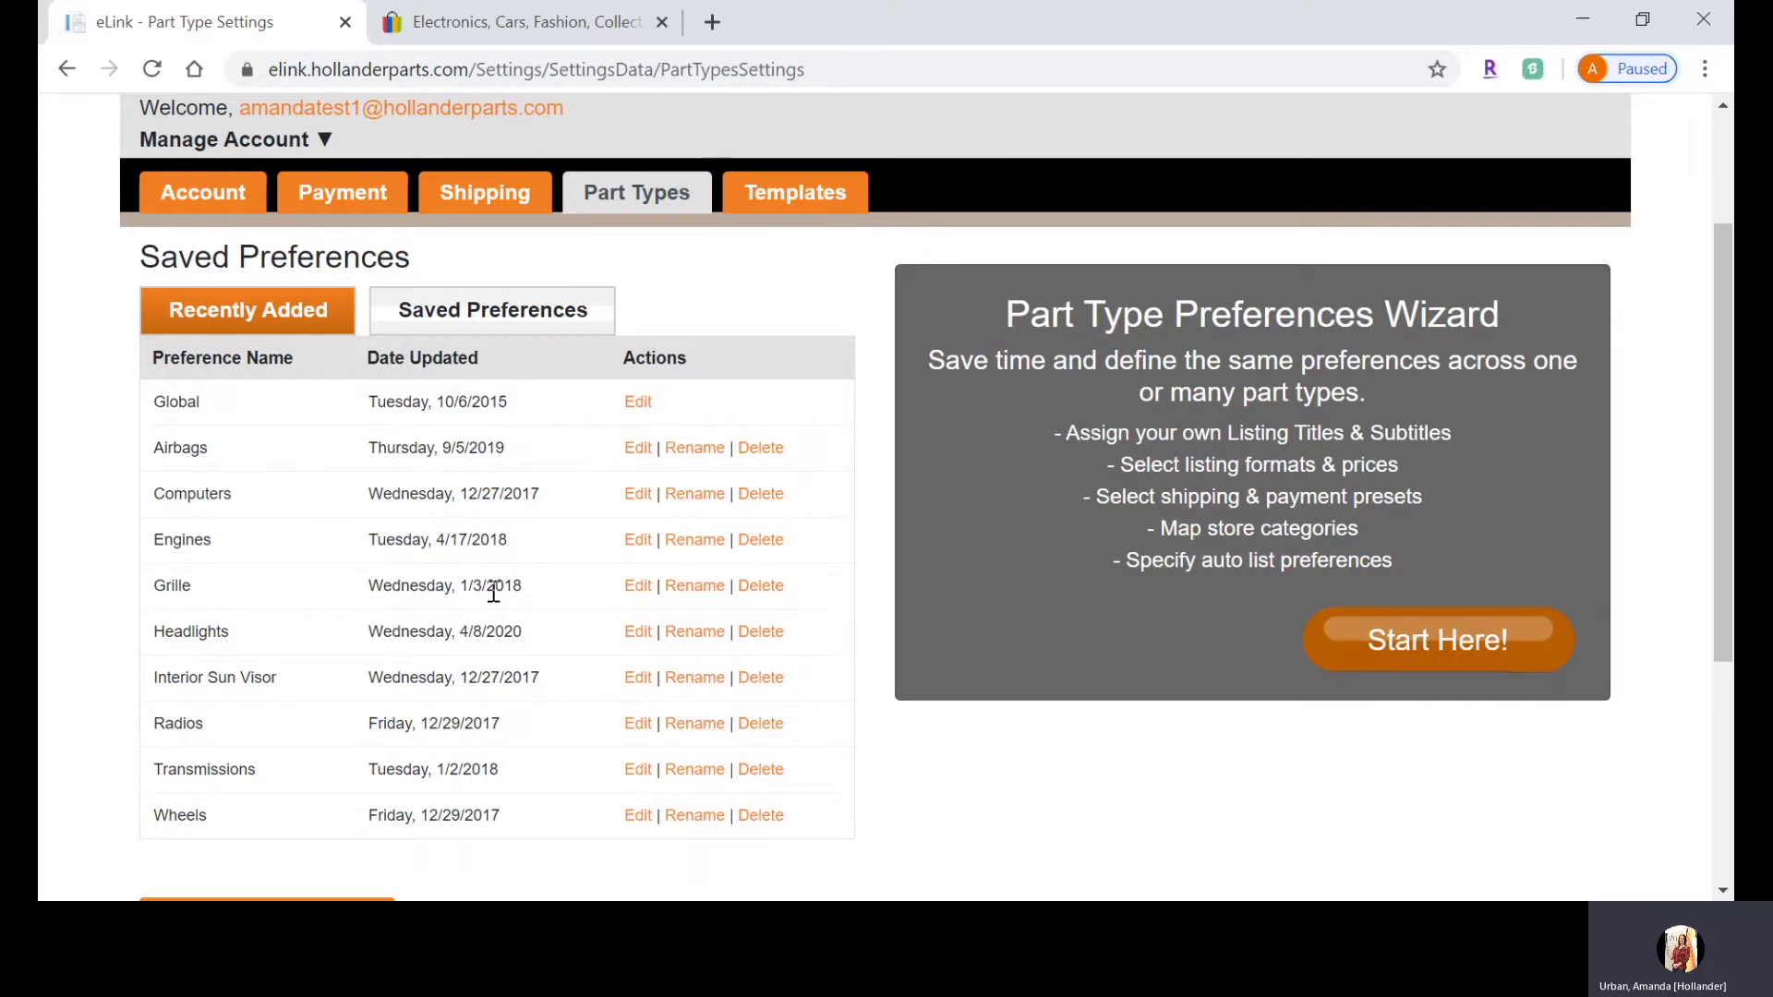
scroll(494, 594, down, 2)
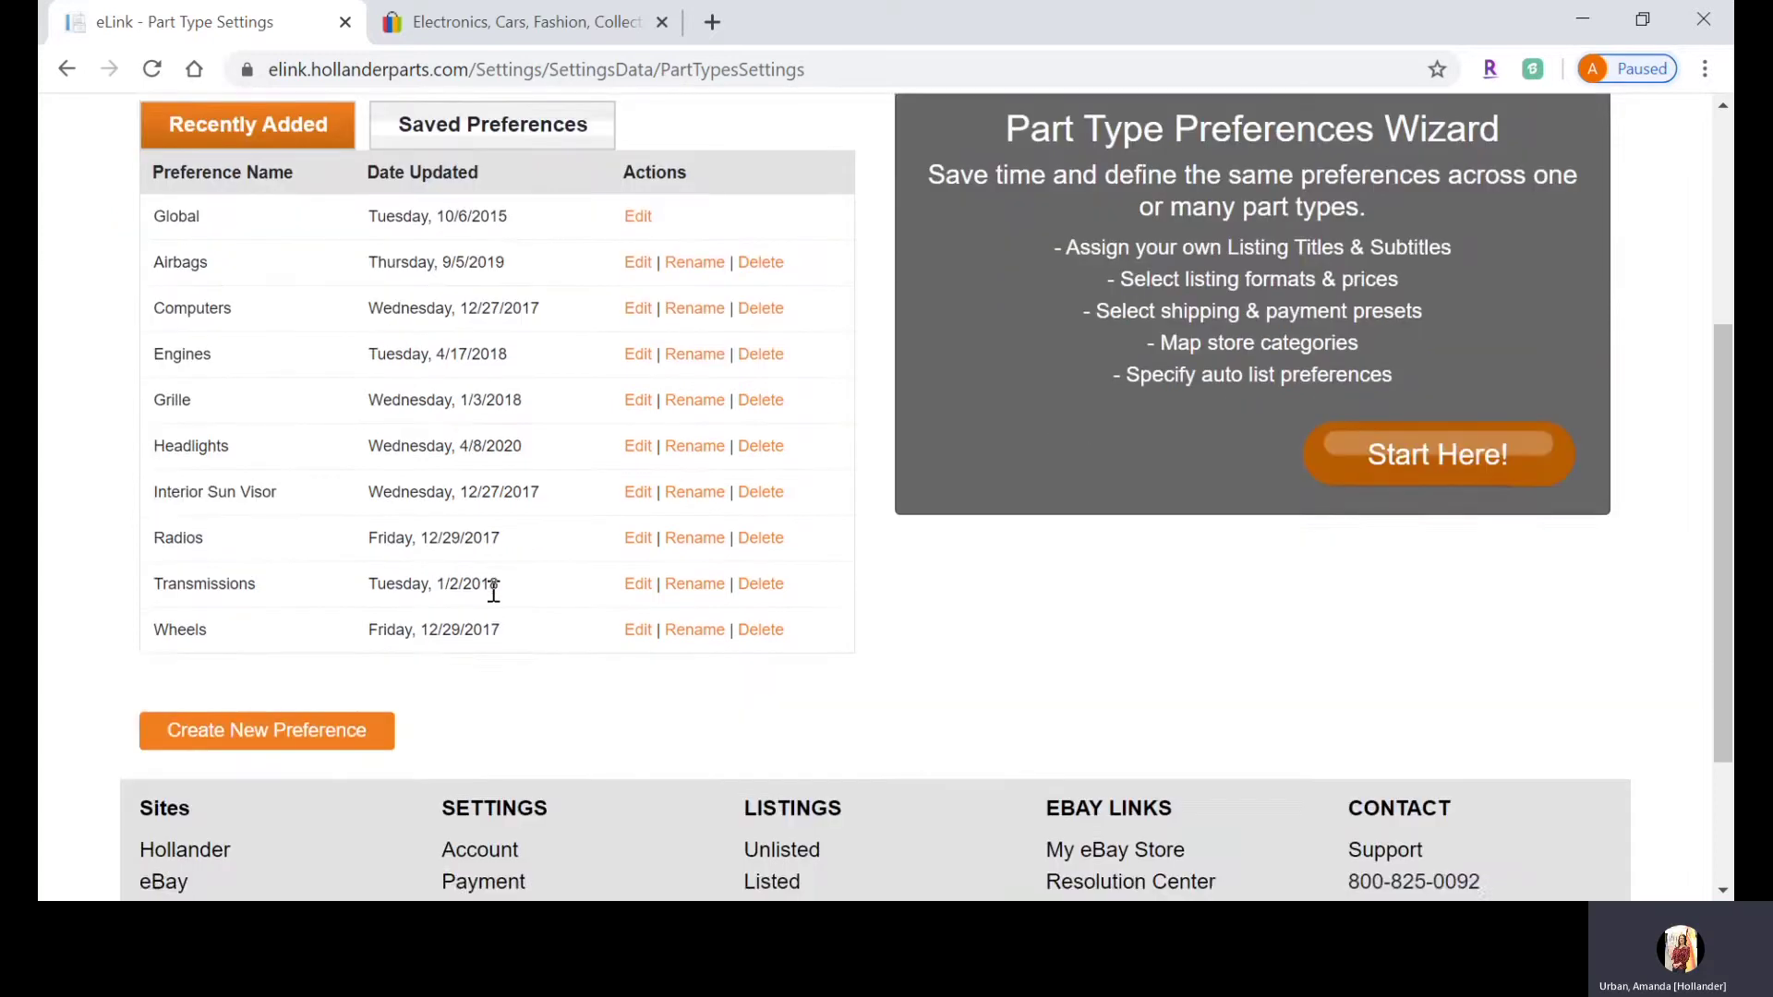
scroll(494, 592, up, 4)
scroll(492, 591, down, 1)
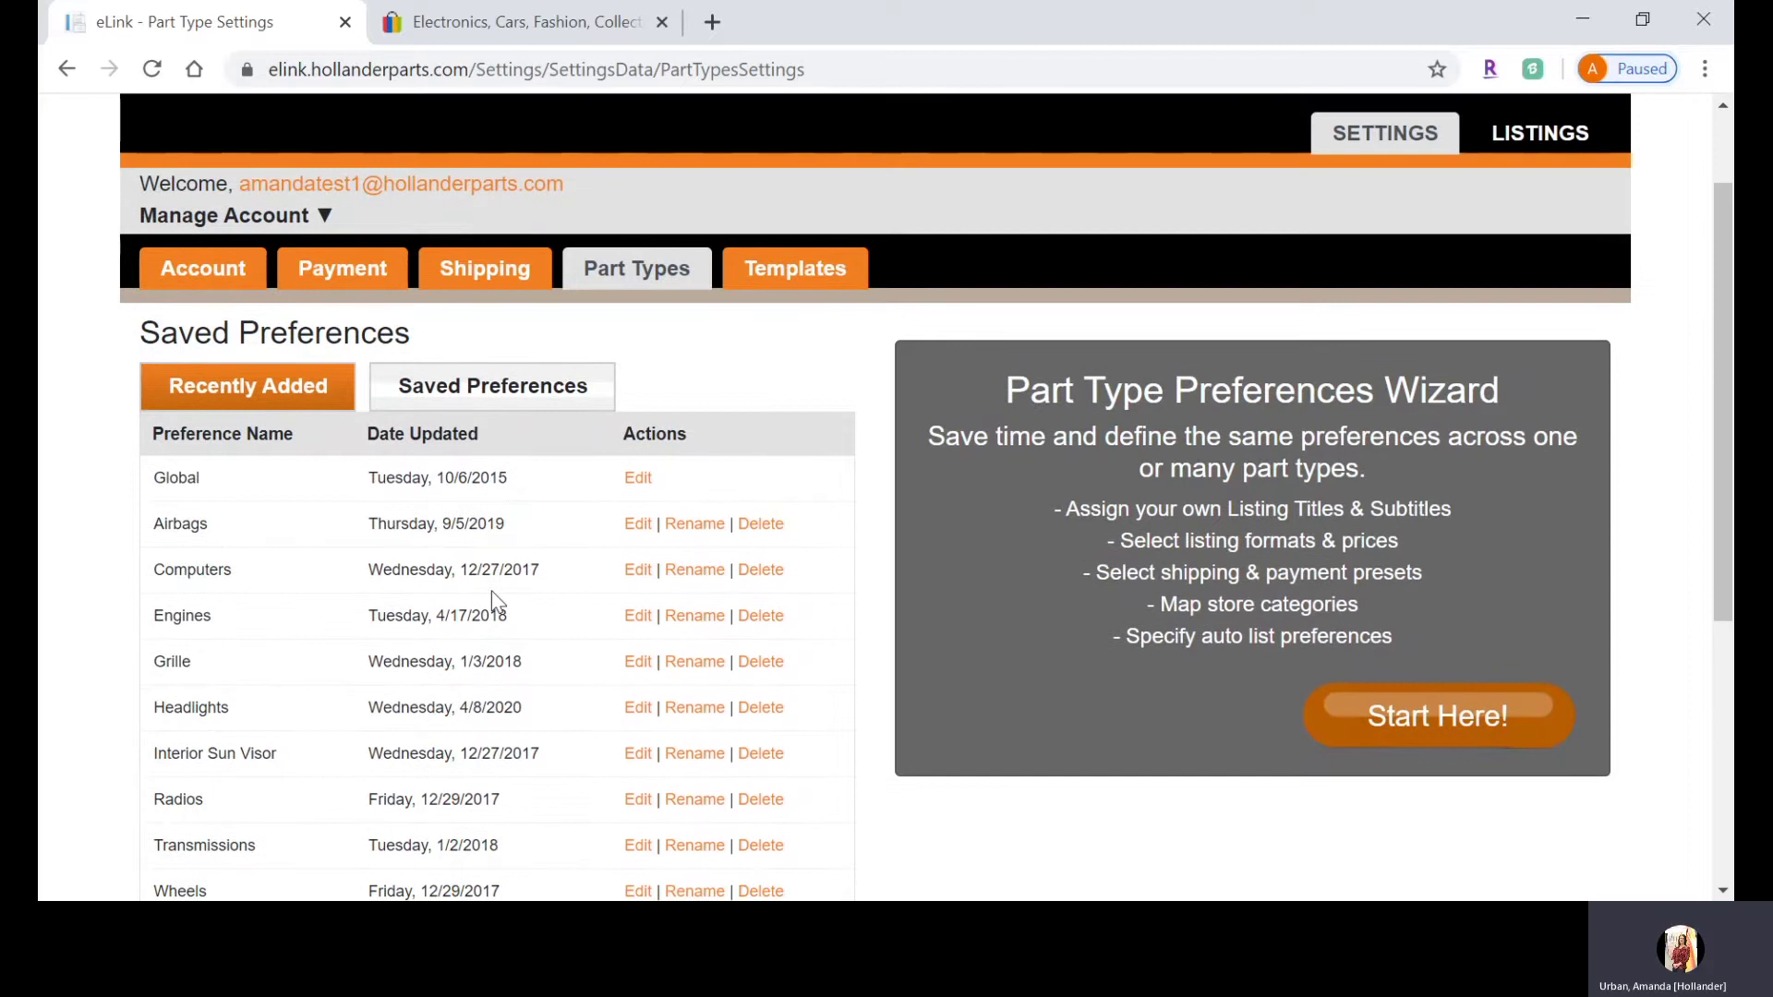
scroll(493, 591, up, 2)
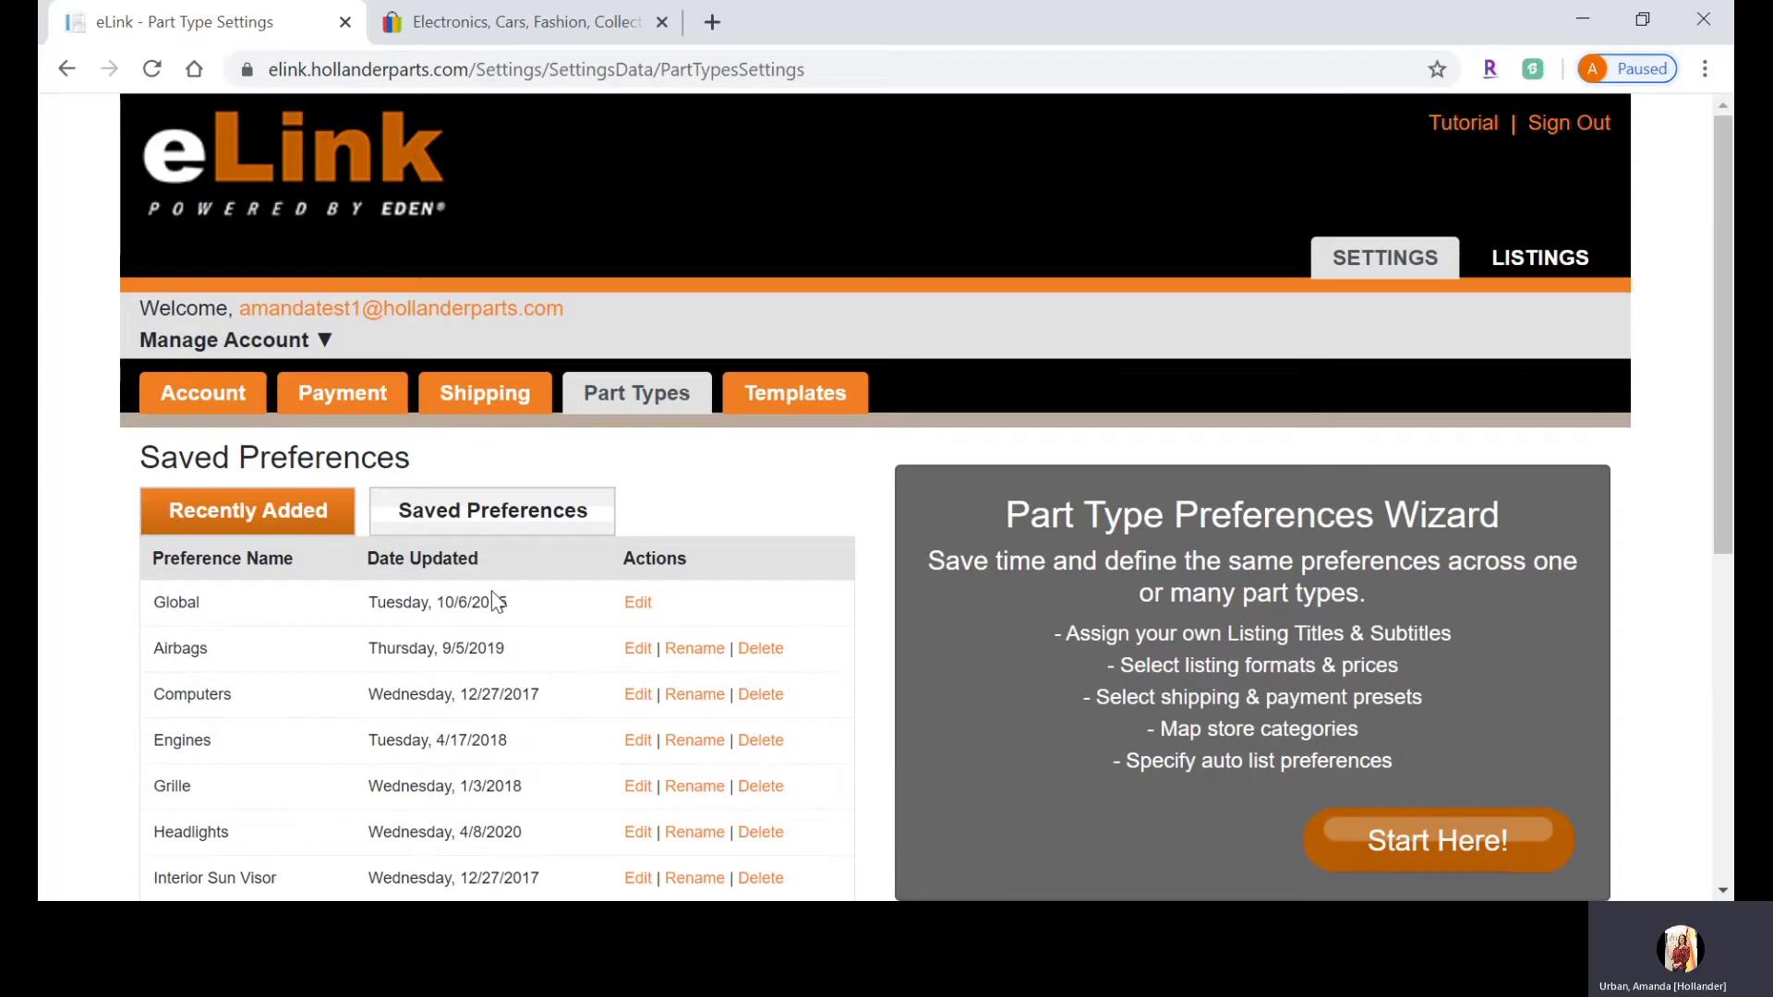
Step: Switch to eBay and search for "2012 sonic driver side mirror"
click(489, 28)
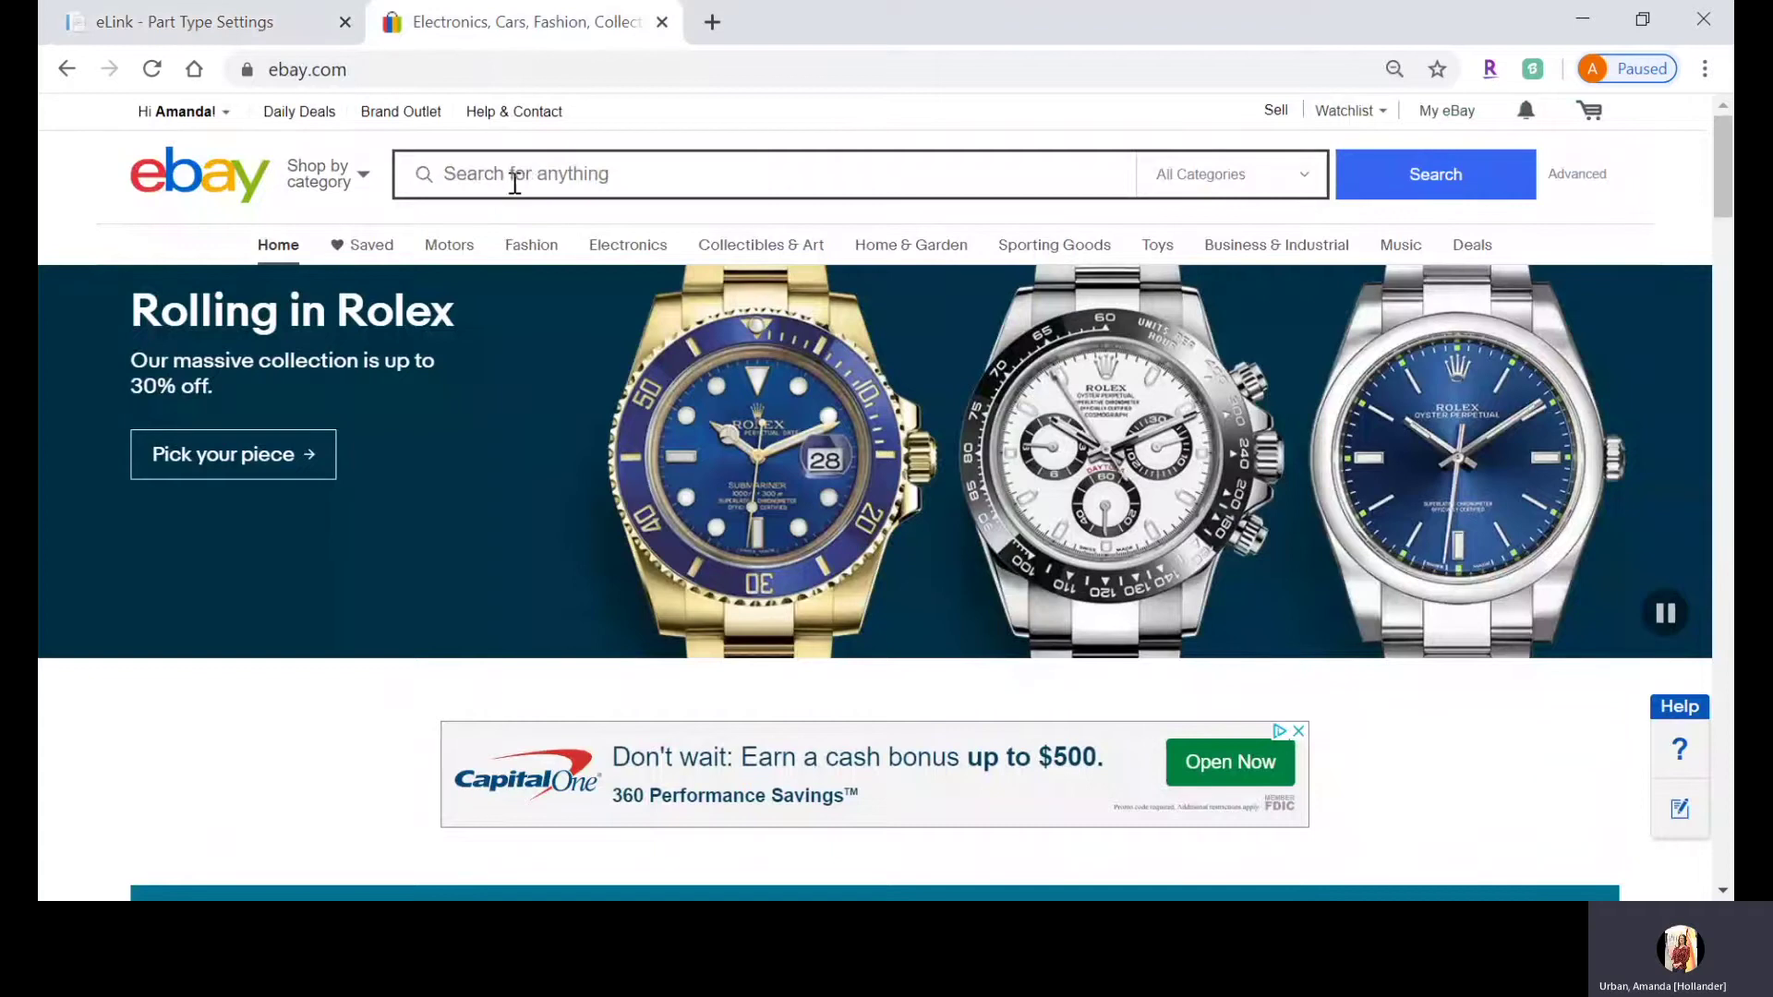
click(514, 183)
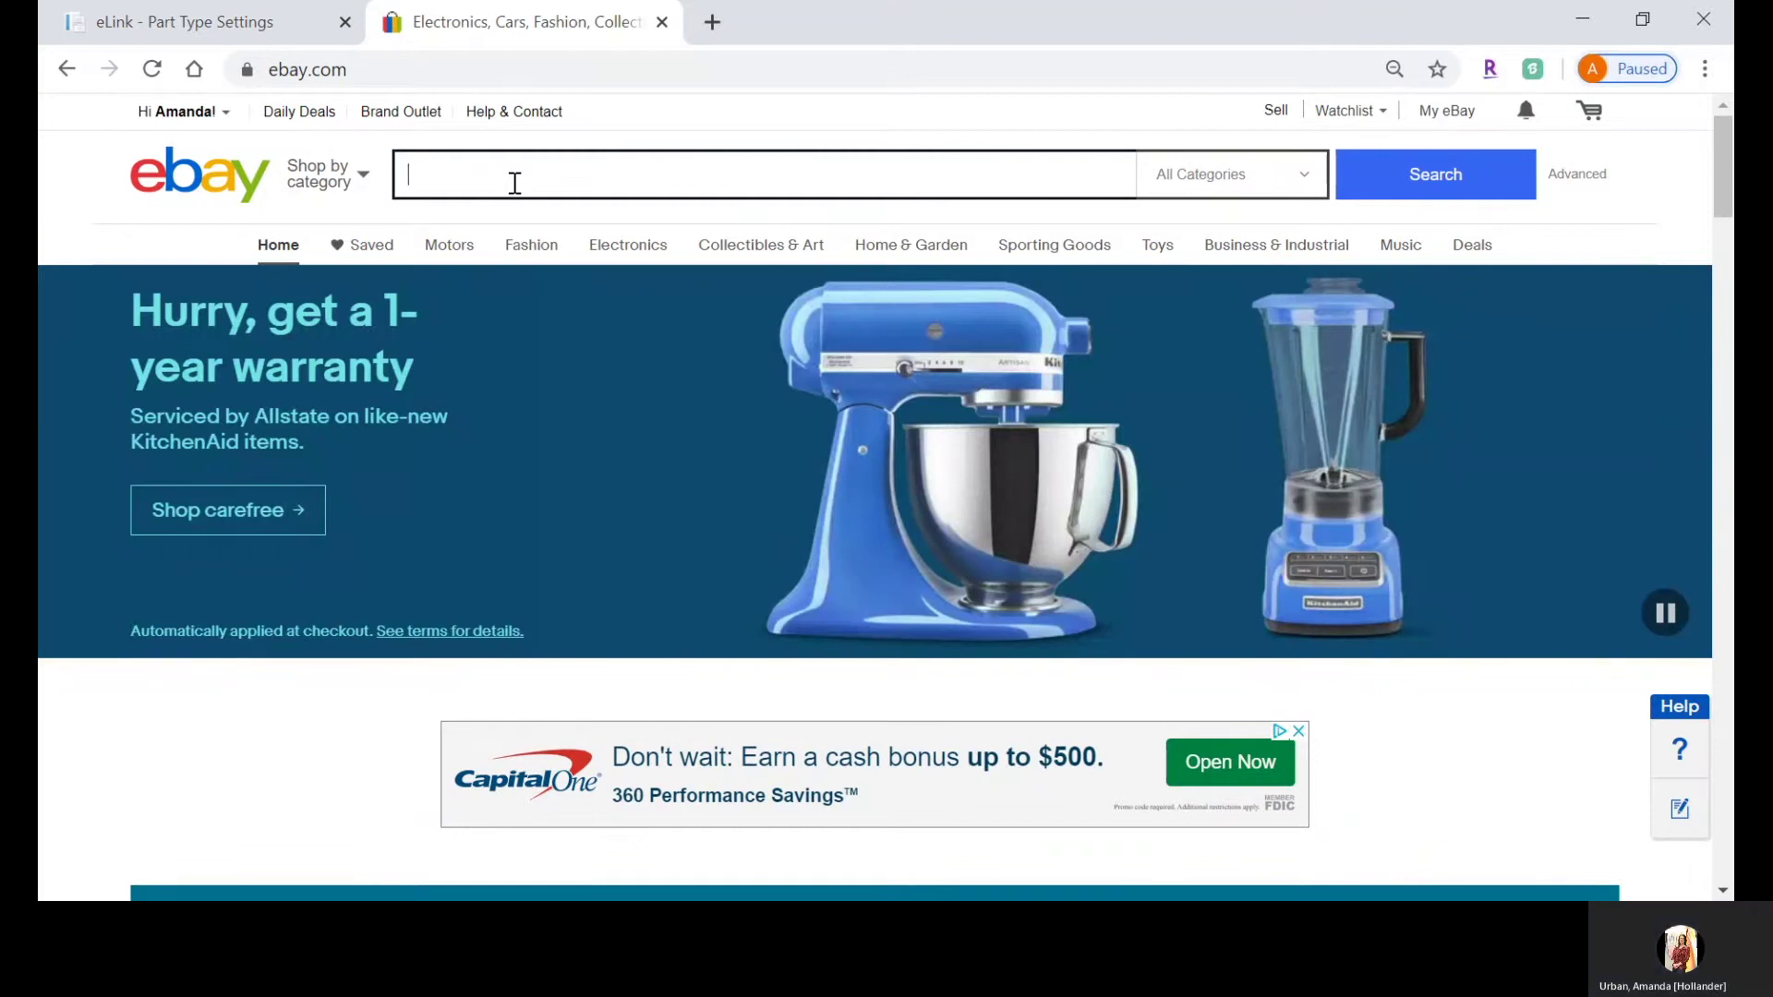
text(2012 soni)
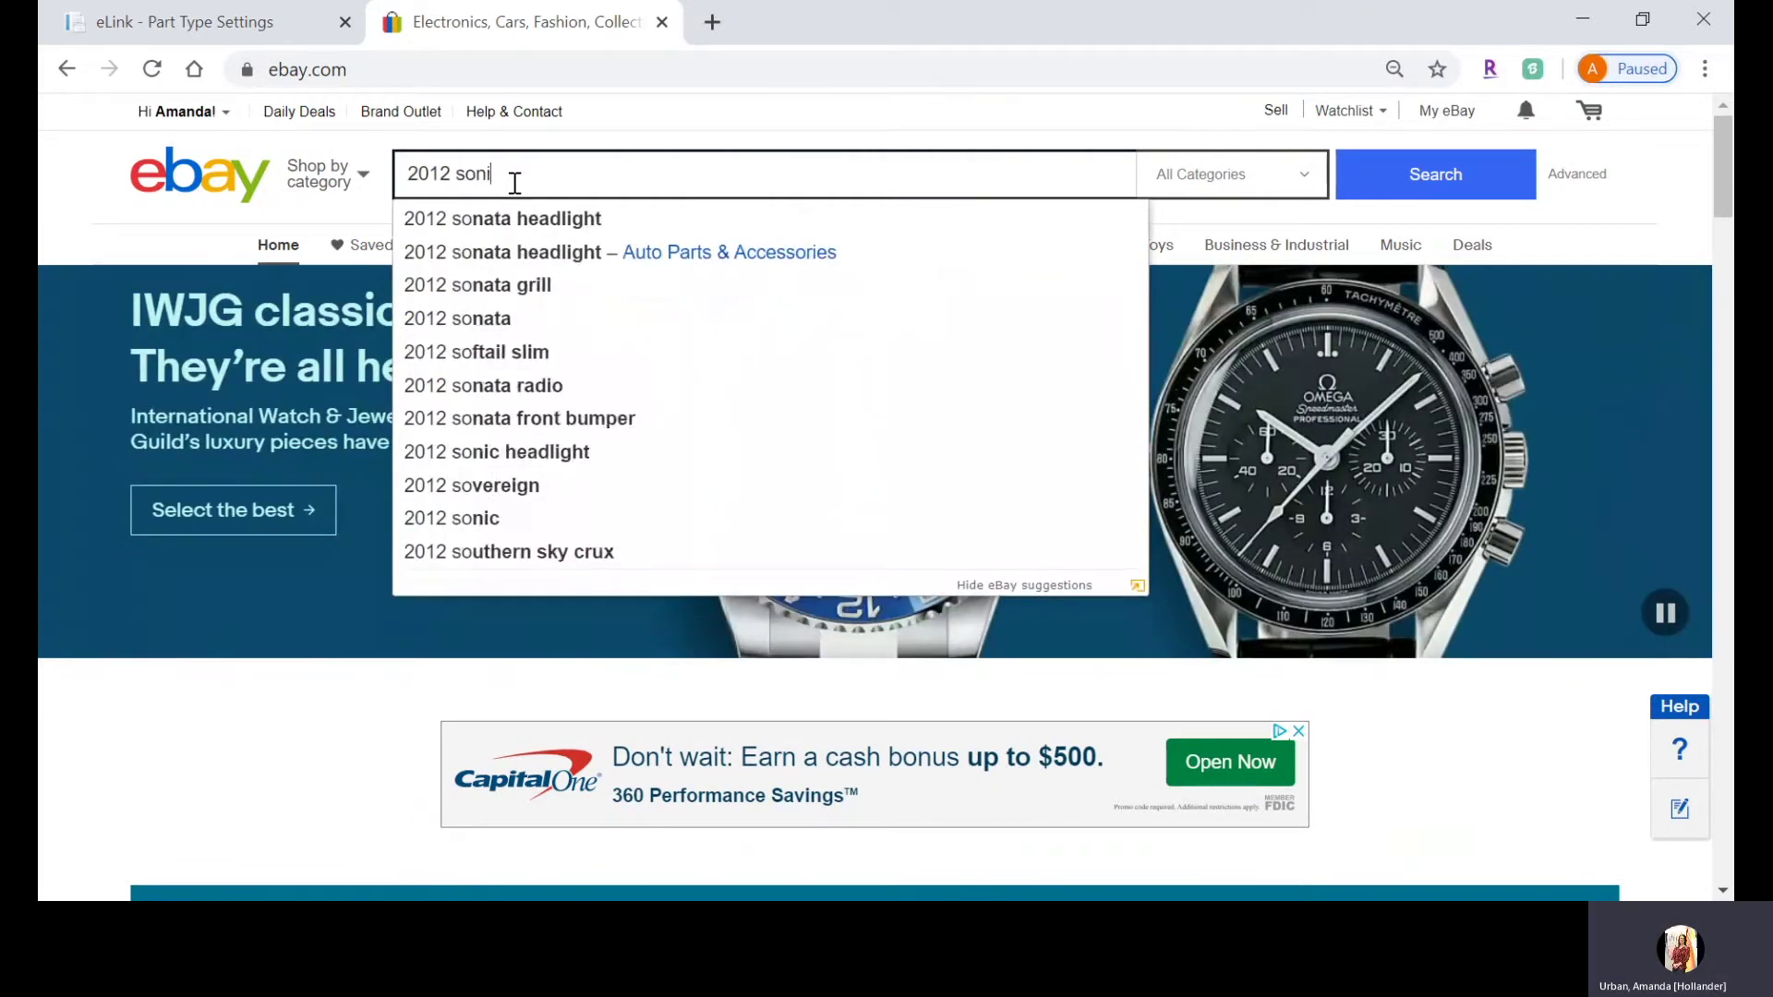
text(c driver side mirror)
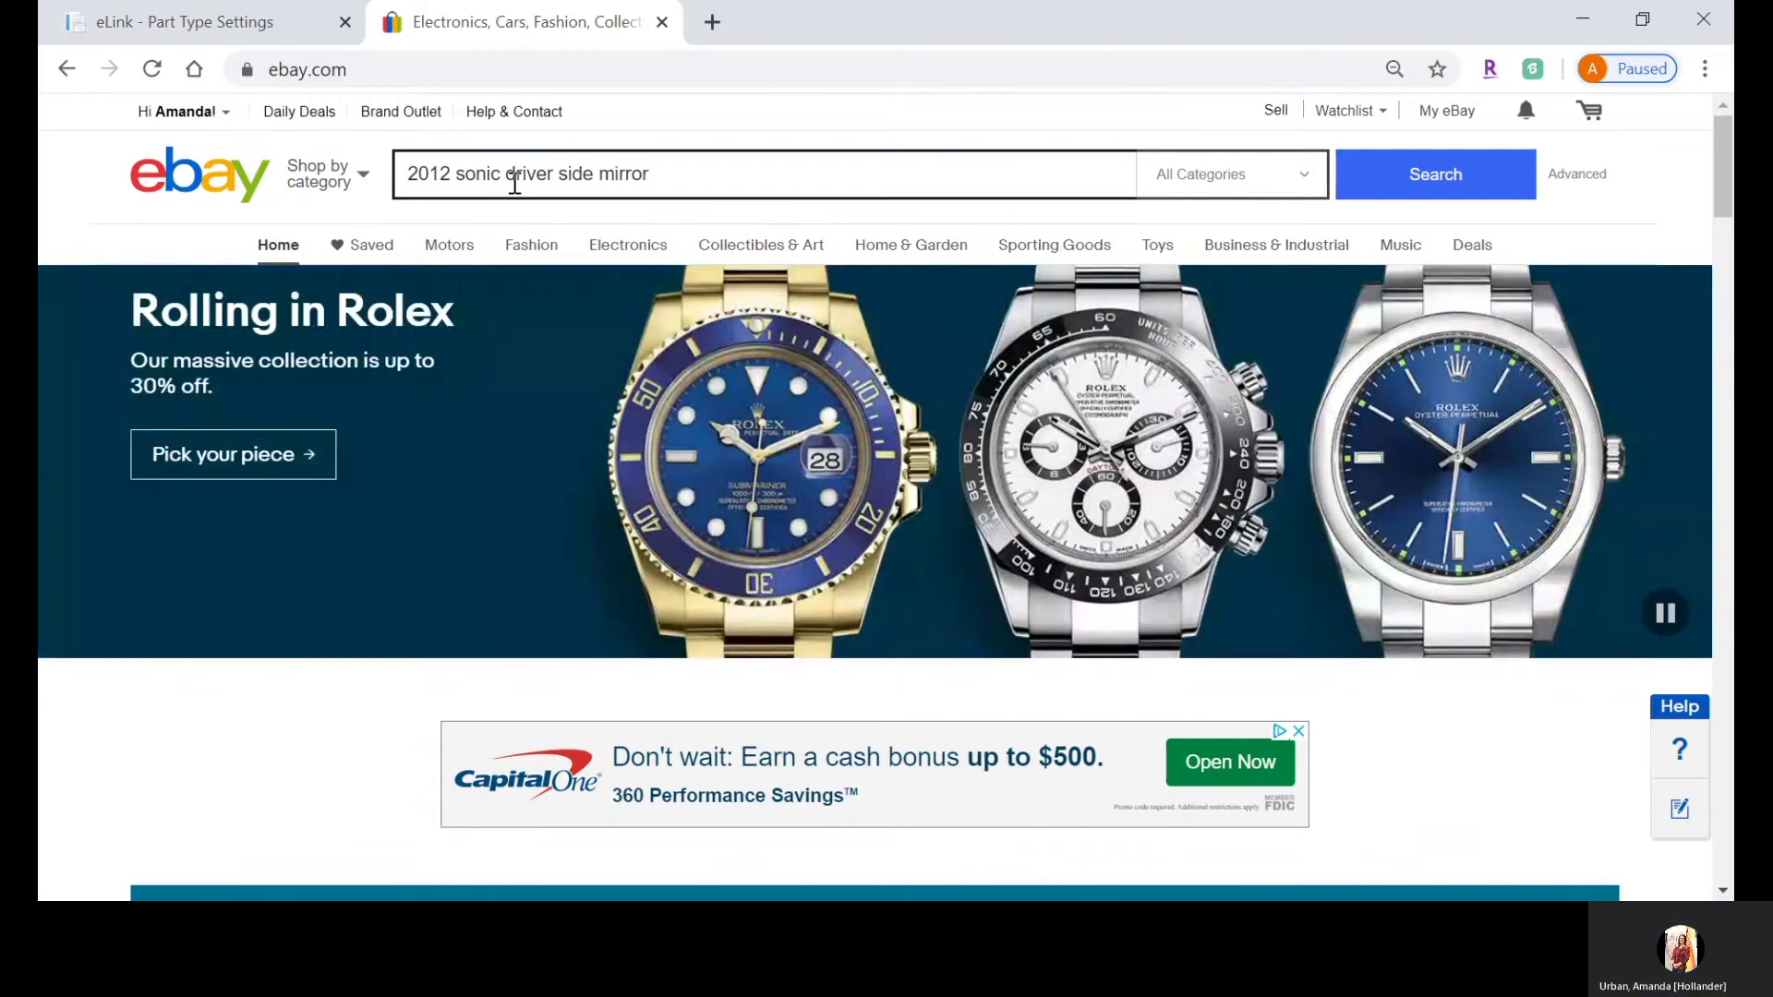
key(Return)
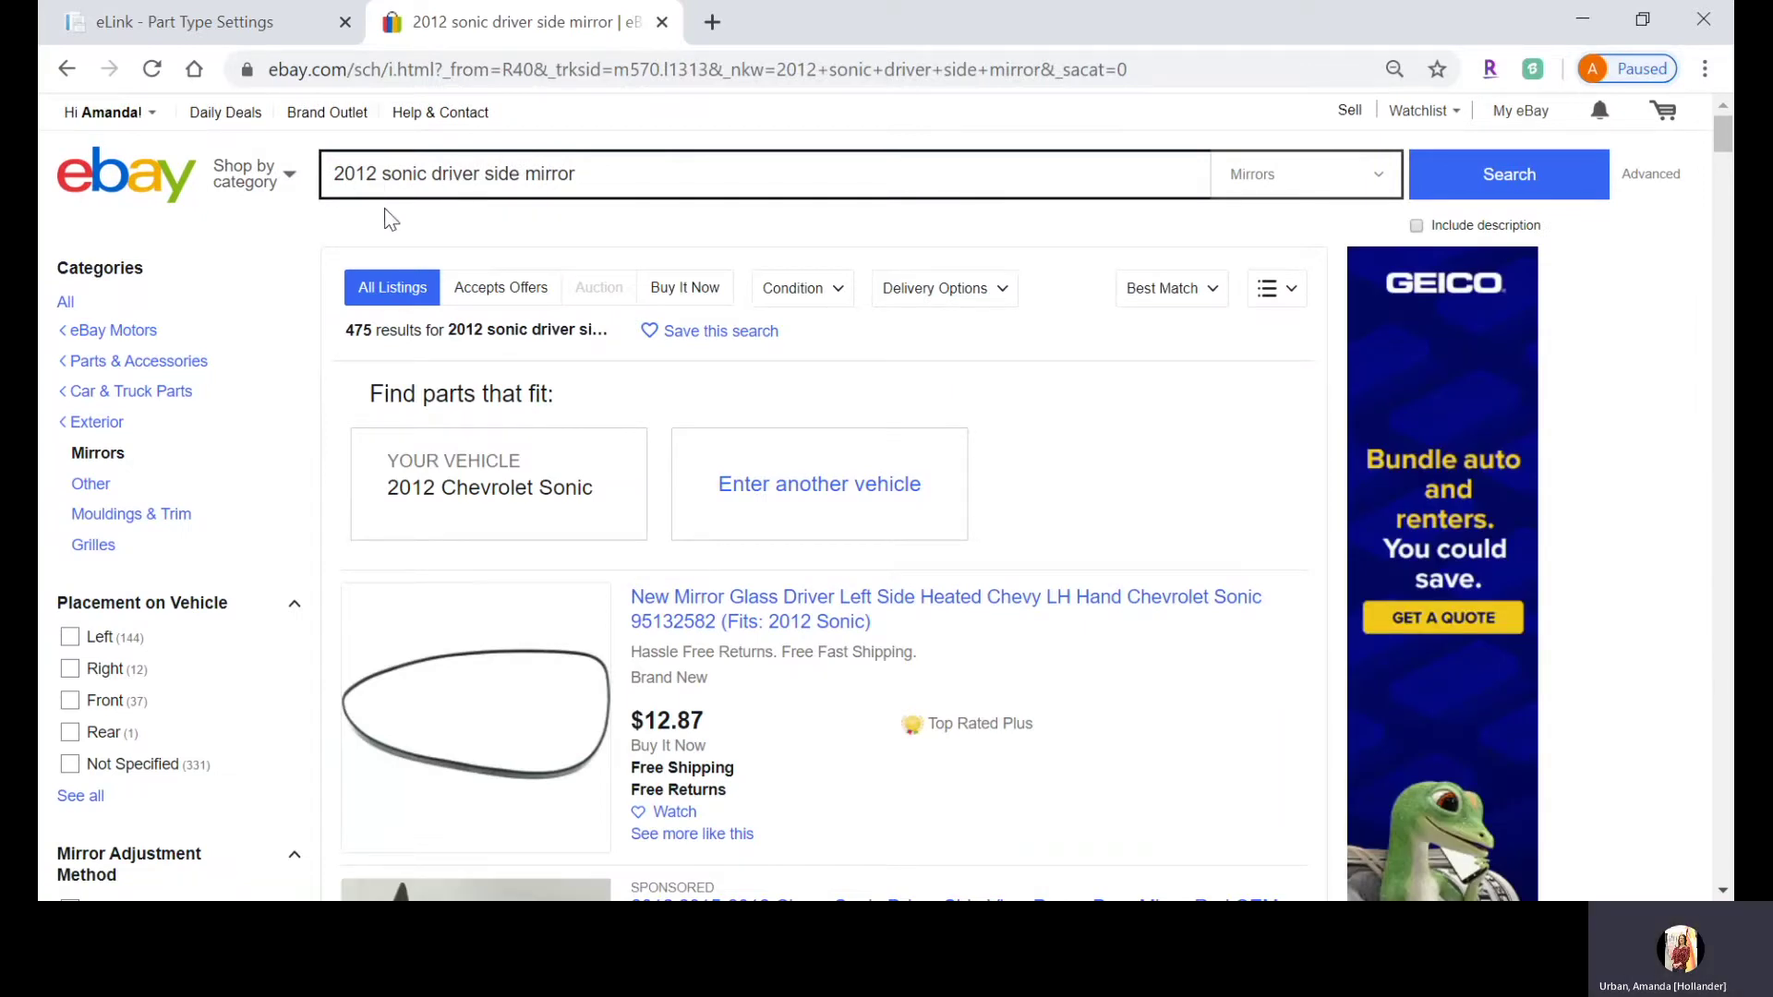
scroll(387, 214, down, 1)
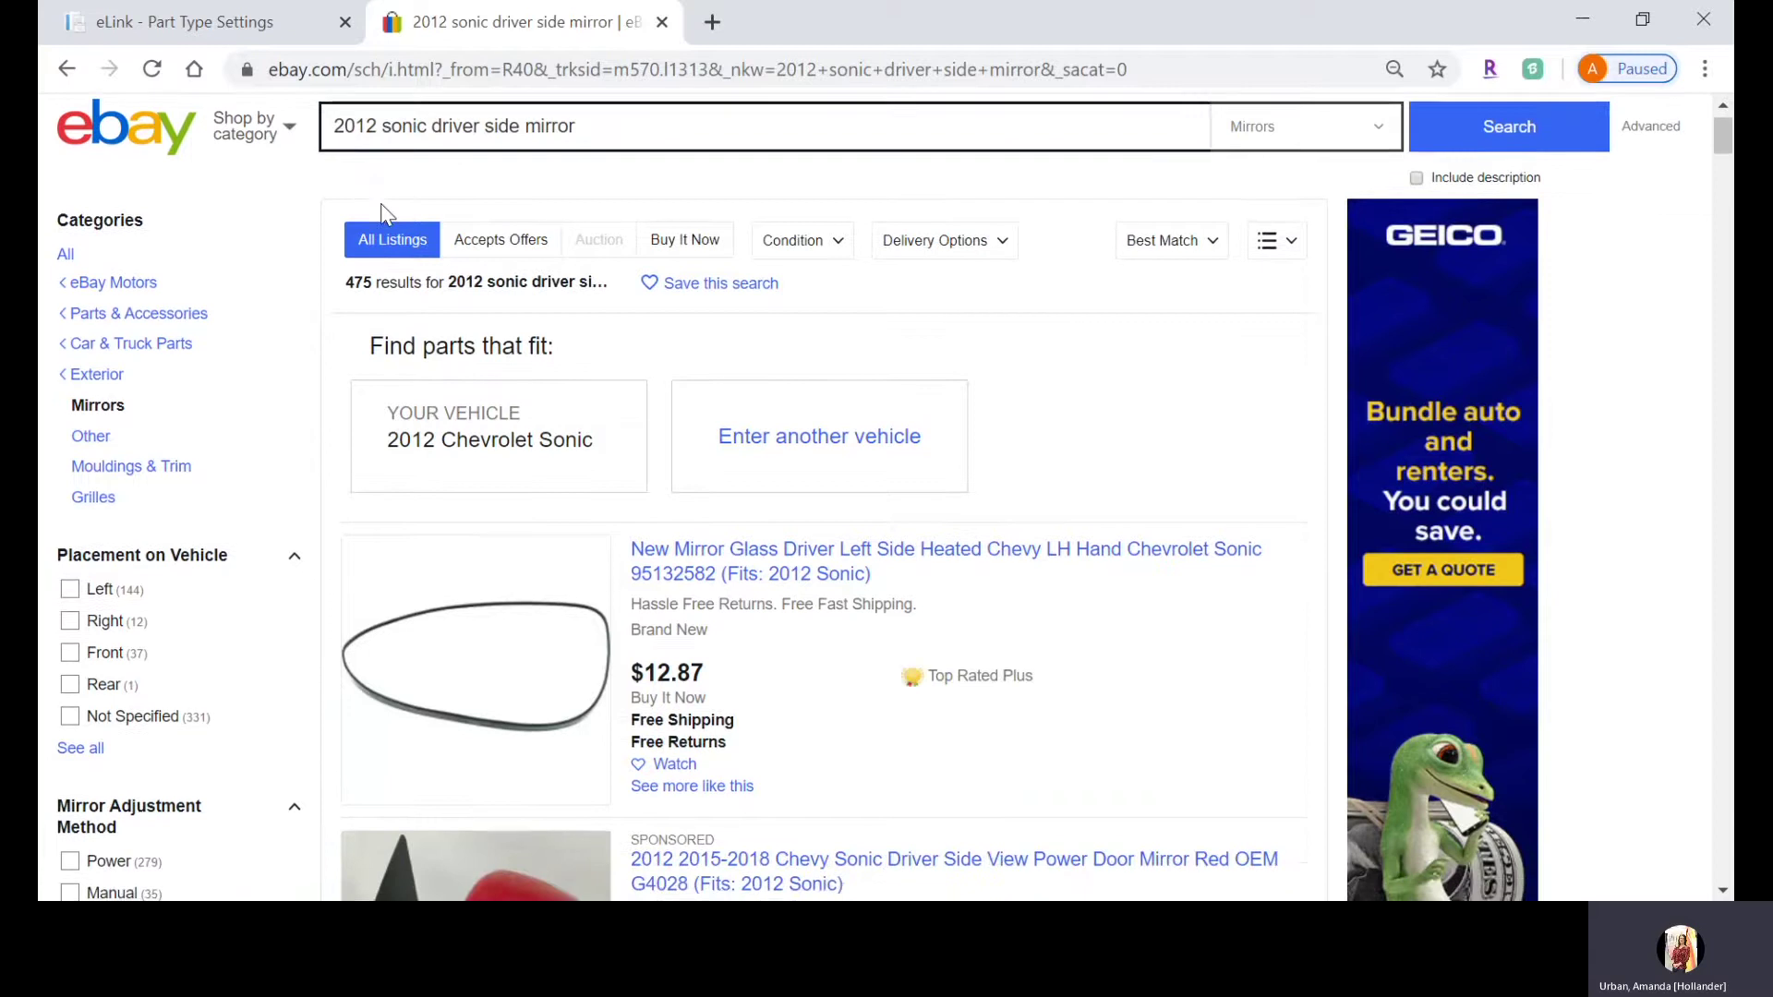
Step: Switch back to eLink, return to the unlisted parts and open the listing details of the Camaro engine with stock number 130164
click(182, 23)
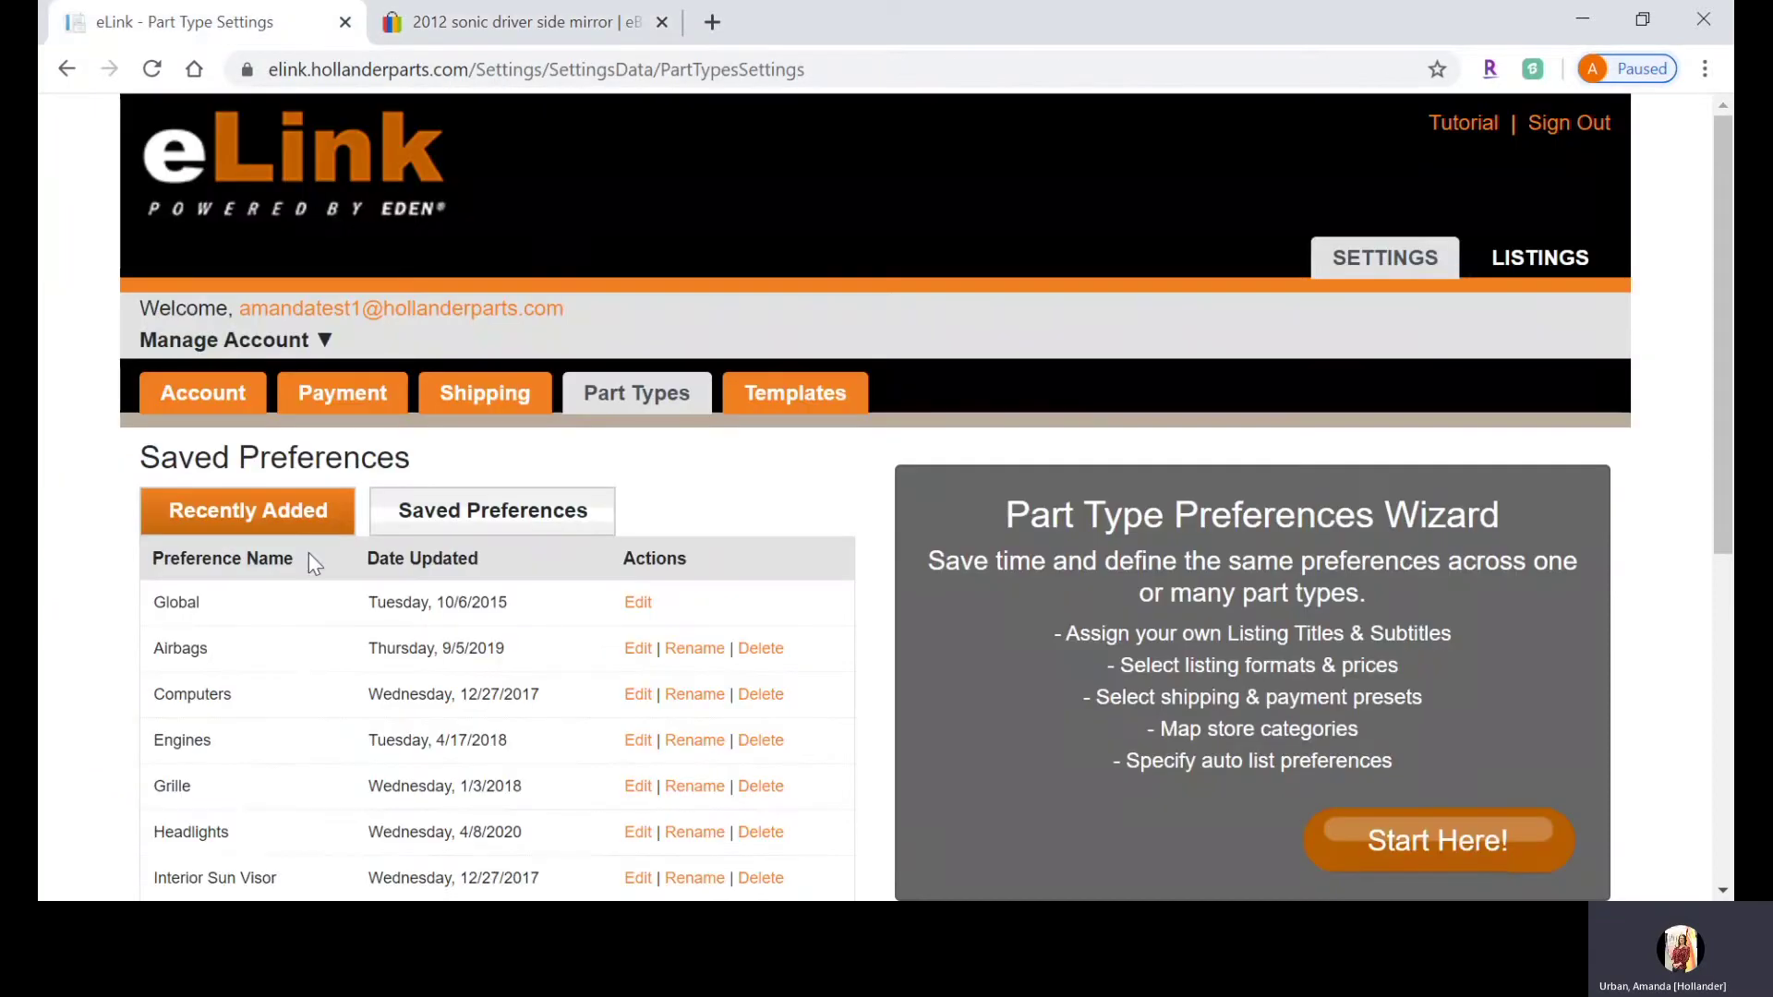
click(1555, 263)
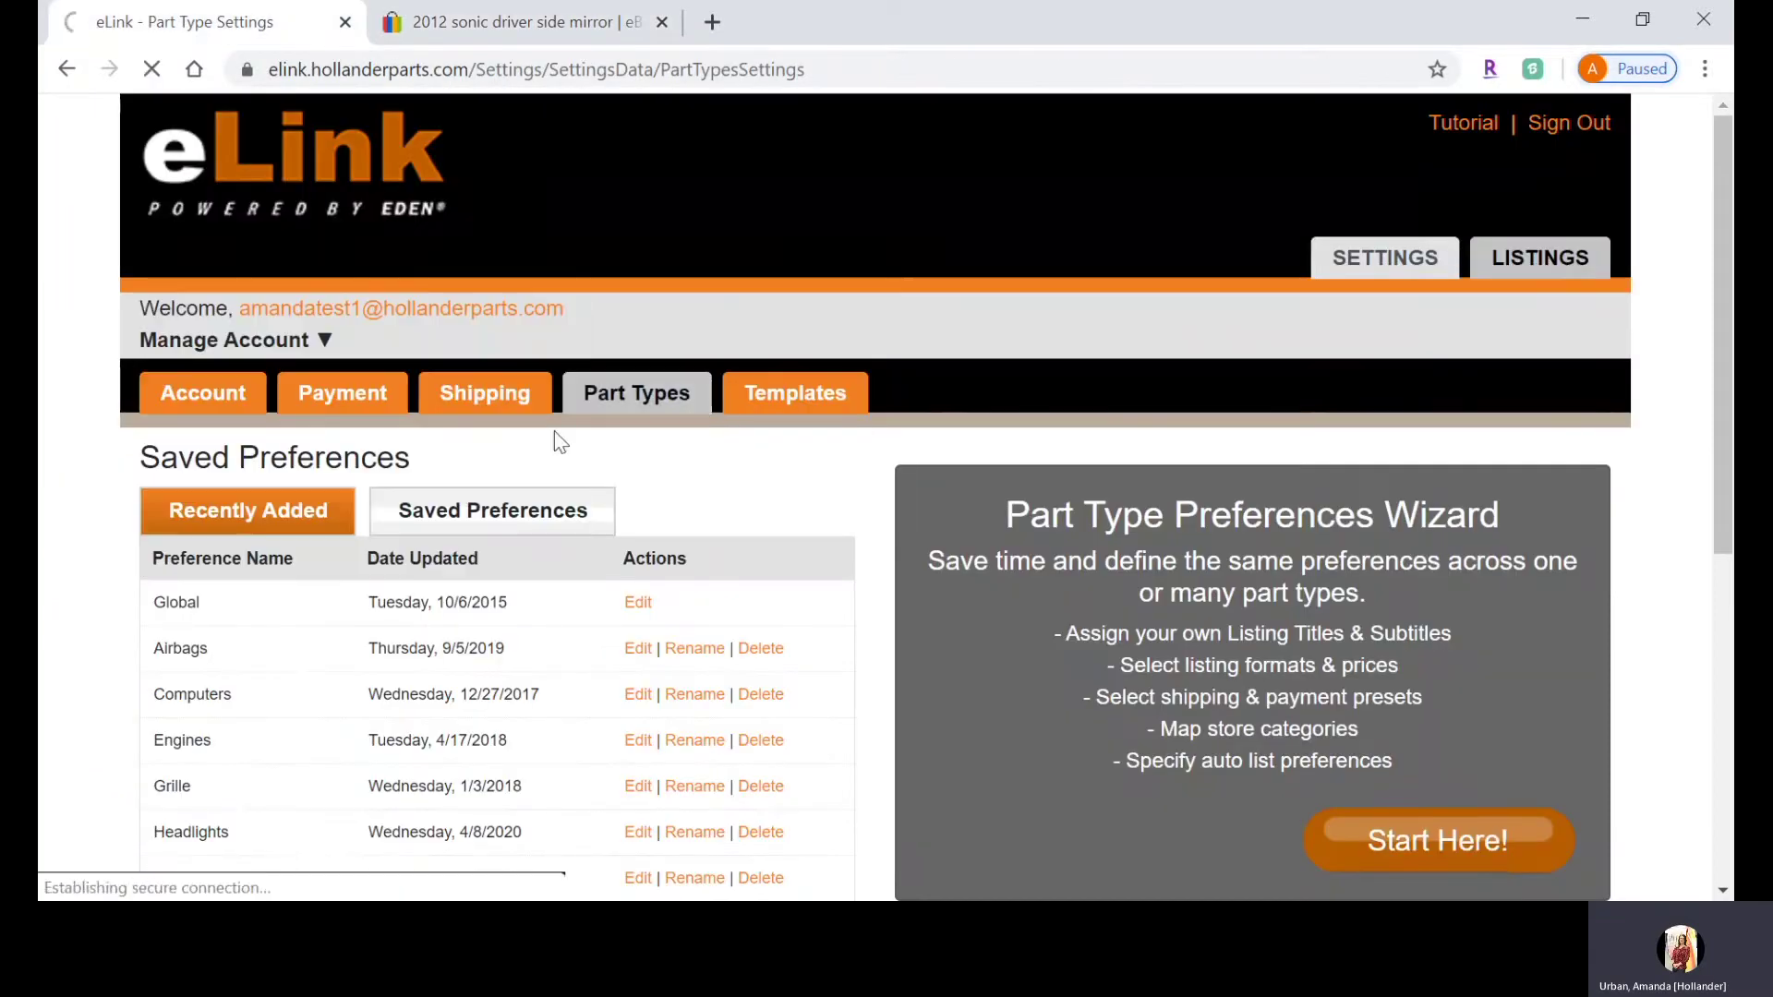
scroll(518, 659, down, 2)
scroll(524, 671, down, 2)
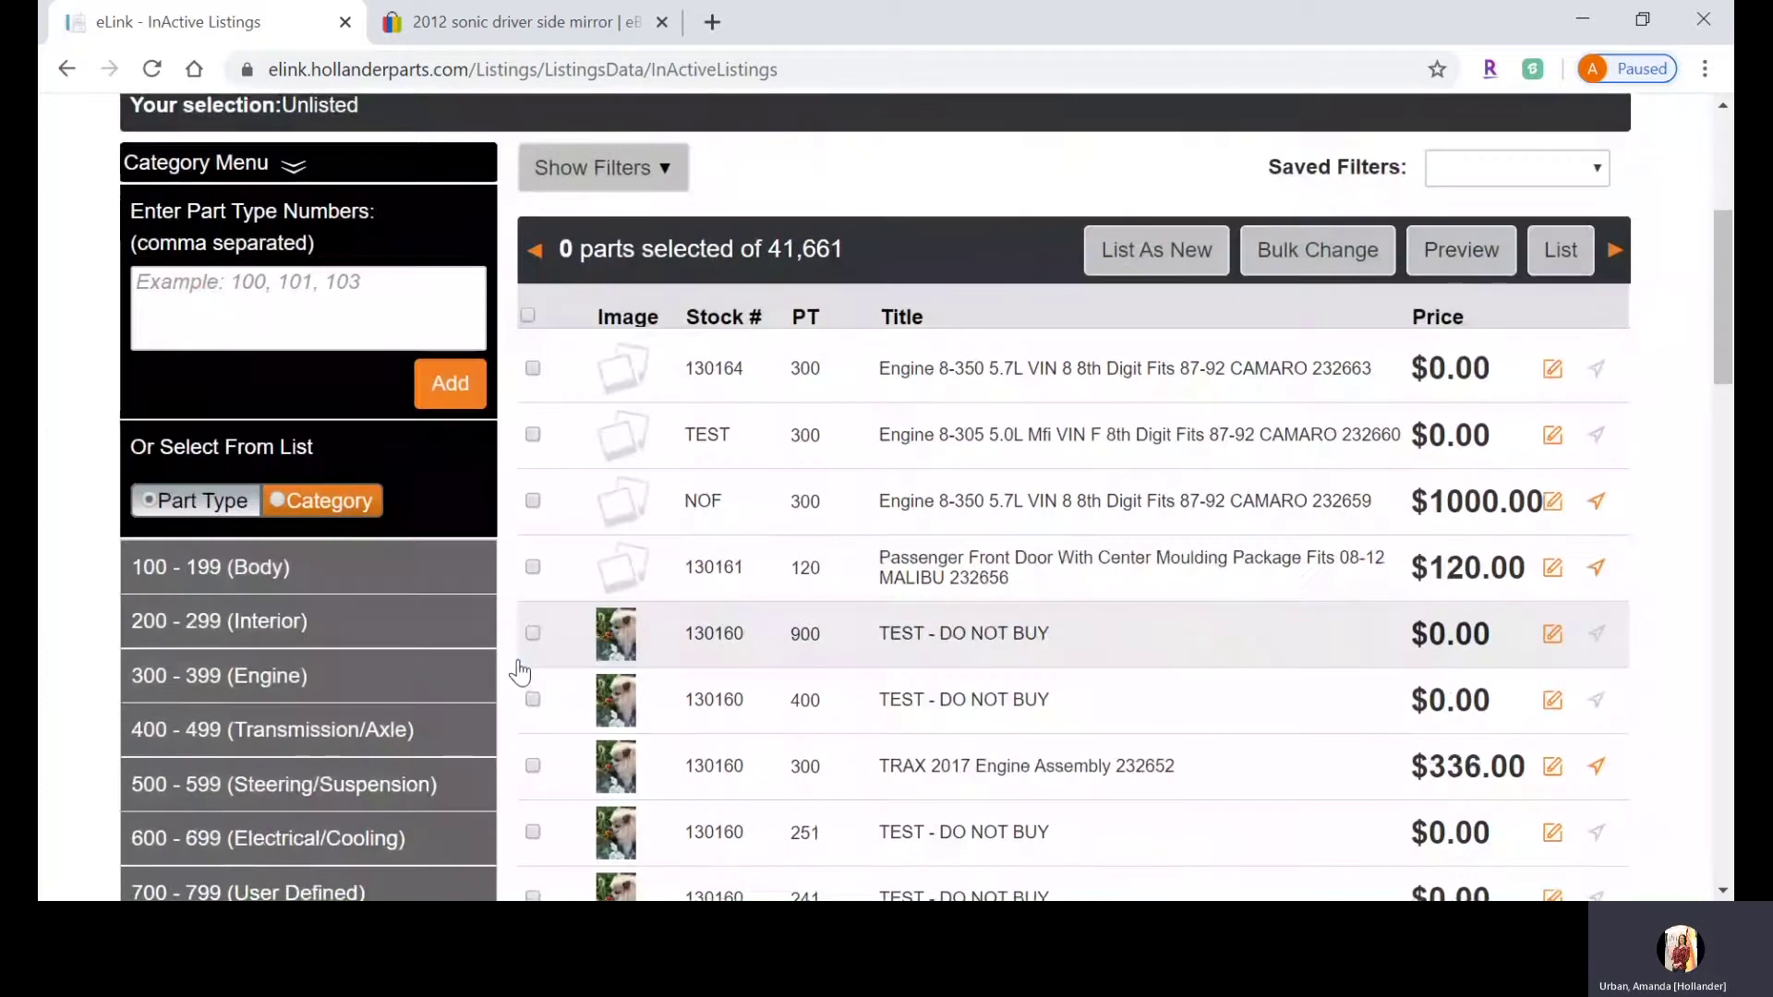
double_click(930, 369)
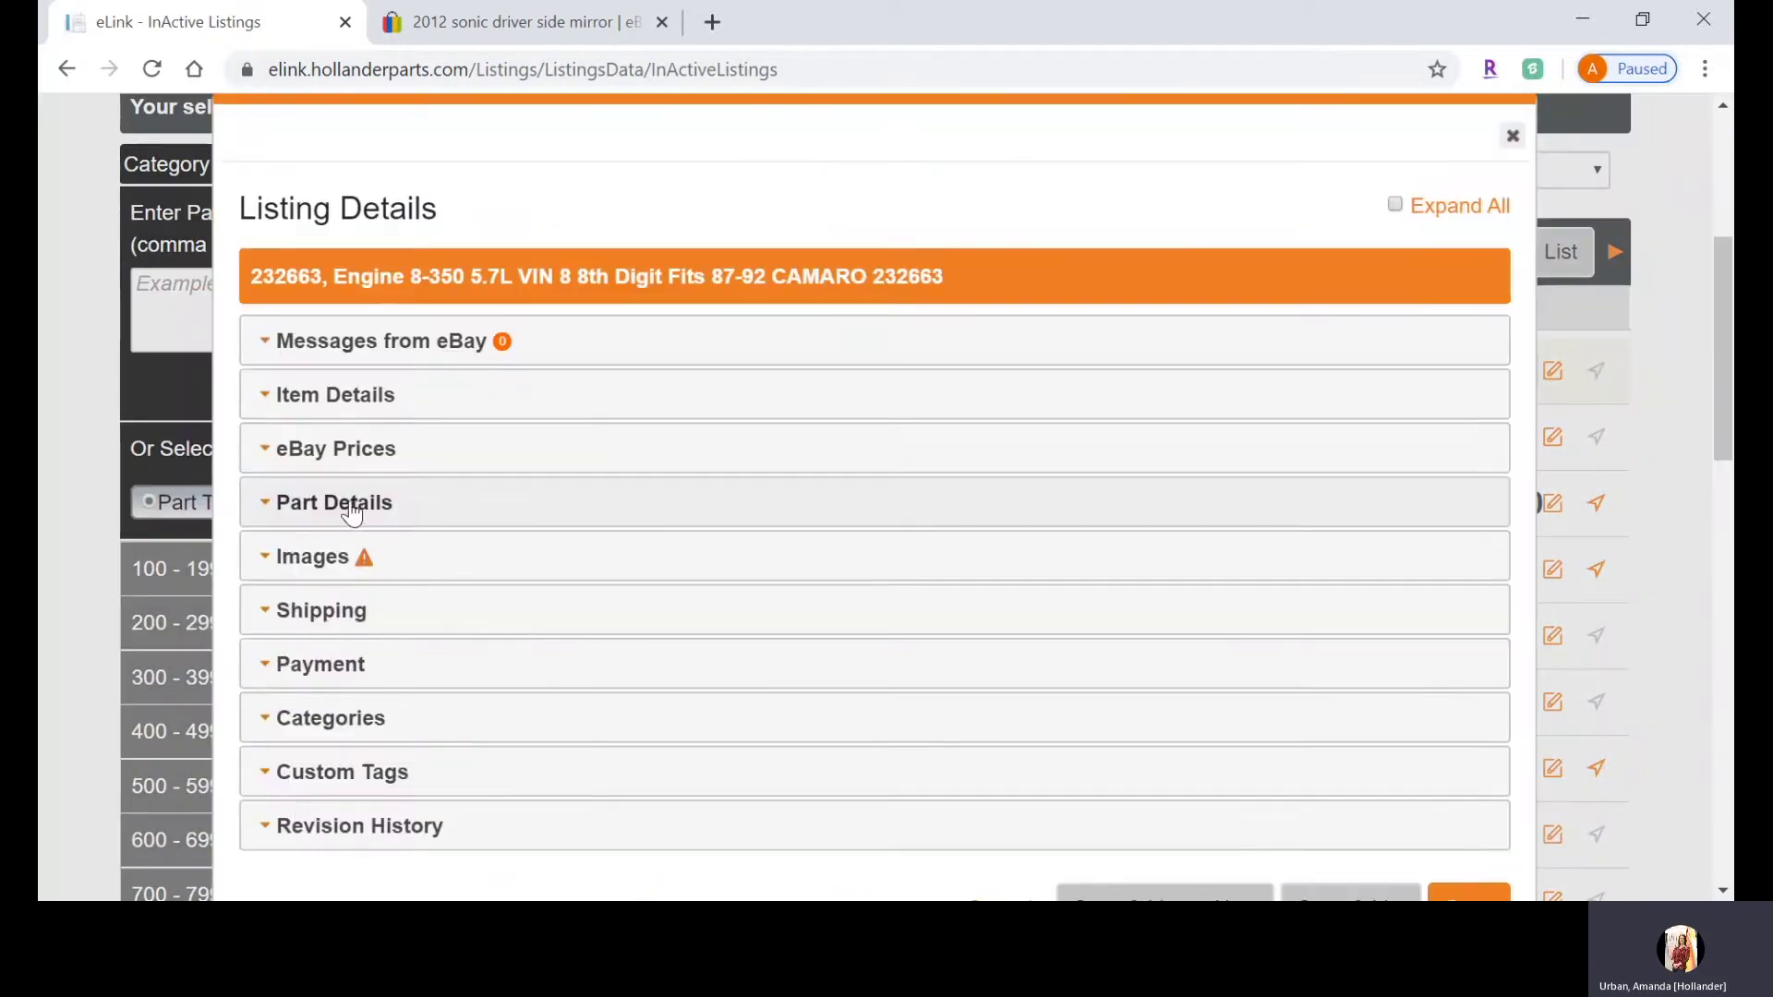
Step: Set the warranty to 5 Year in the Item Specifics of the engine's Part Details
click(351, 510)
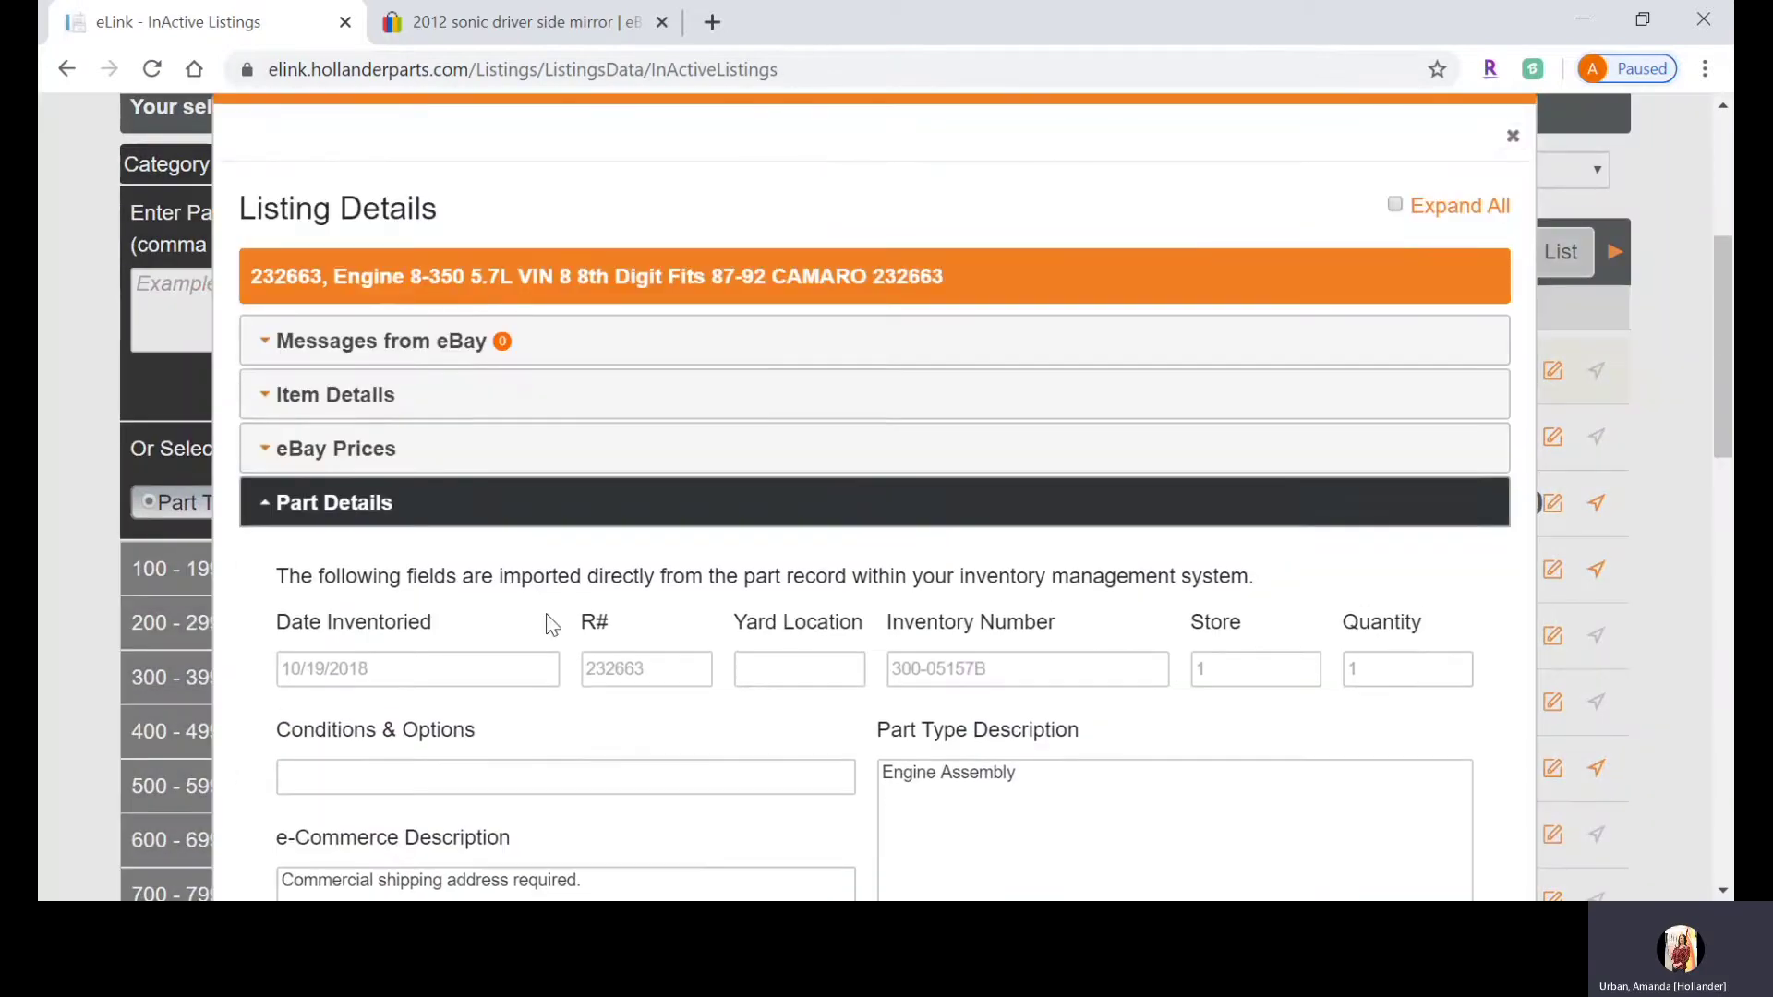
scroll(546, 622, down, 10)
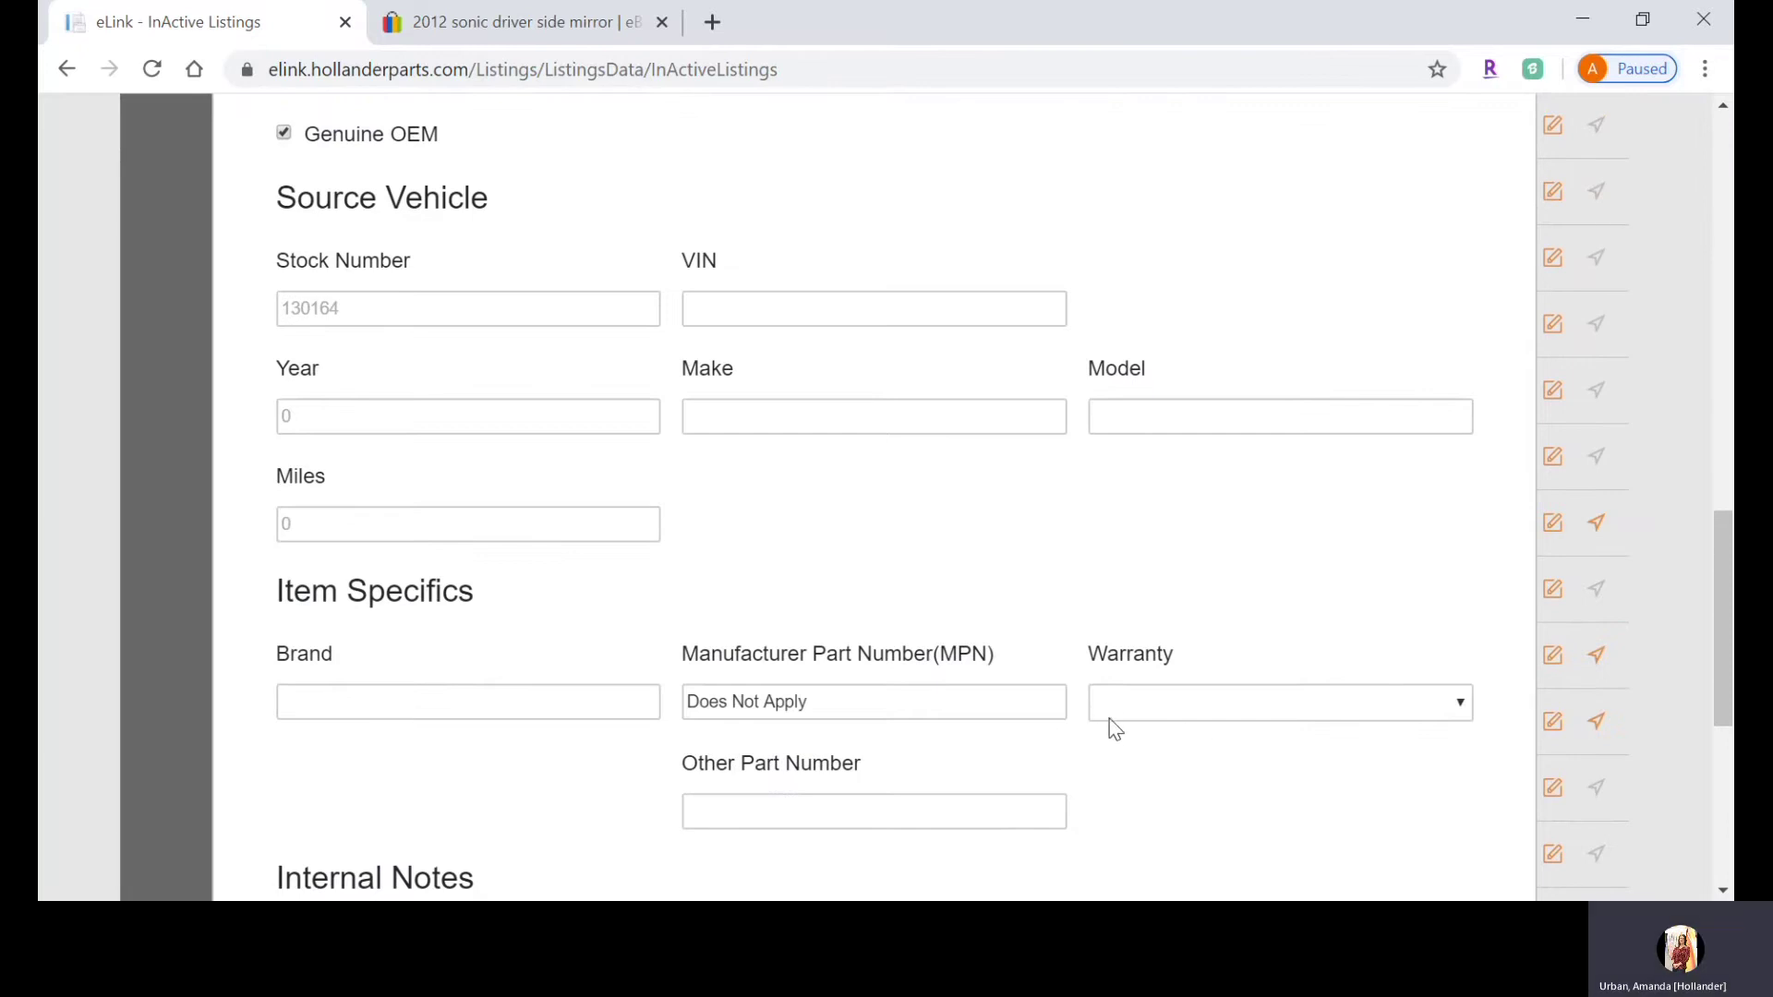
click(1124, 656)
click(1127, 635)
Step: Check the Warranty filter options in the eBay mirror search results and return to the engine's Item Specifics in eLink
click(512, 35)
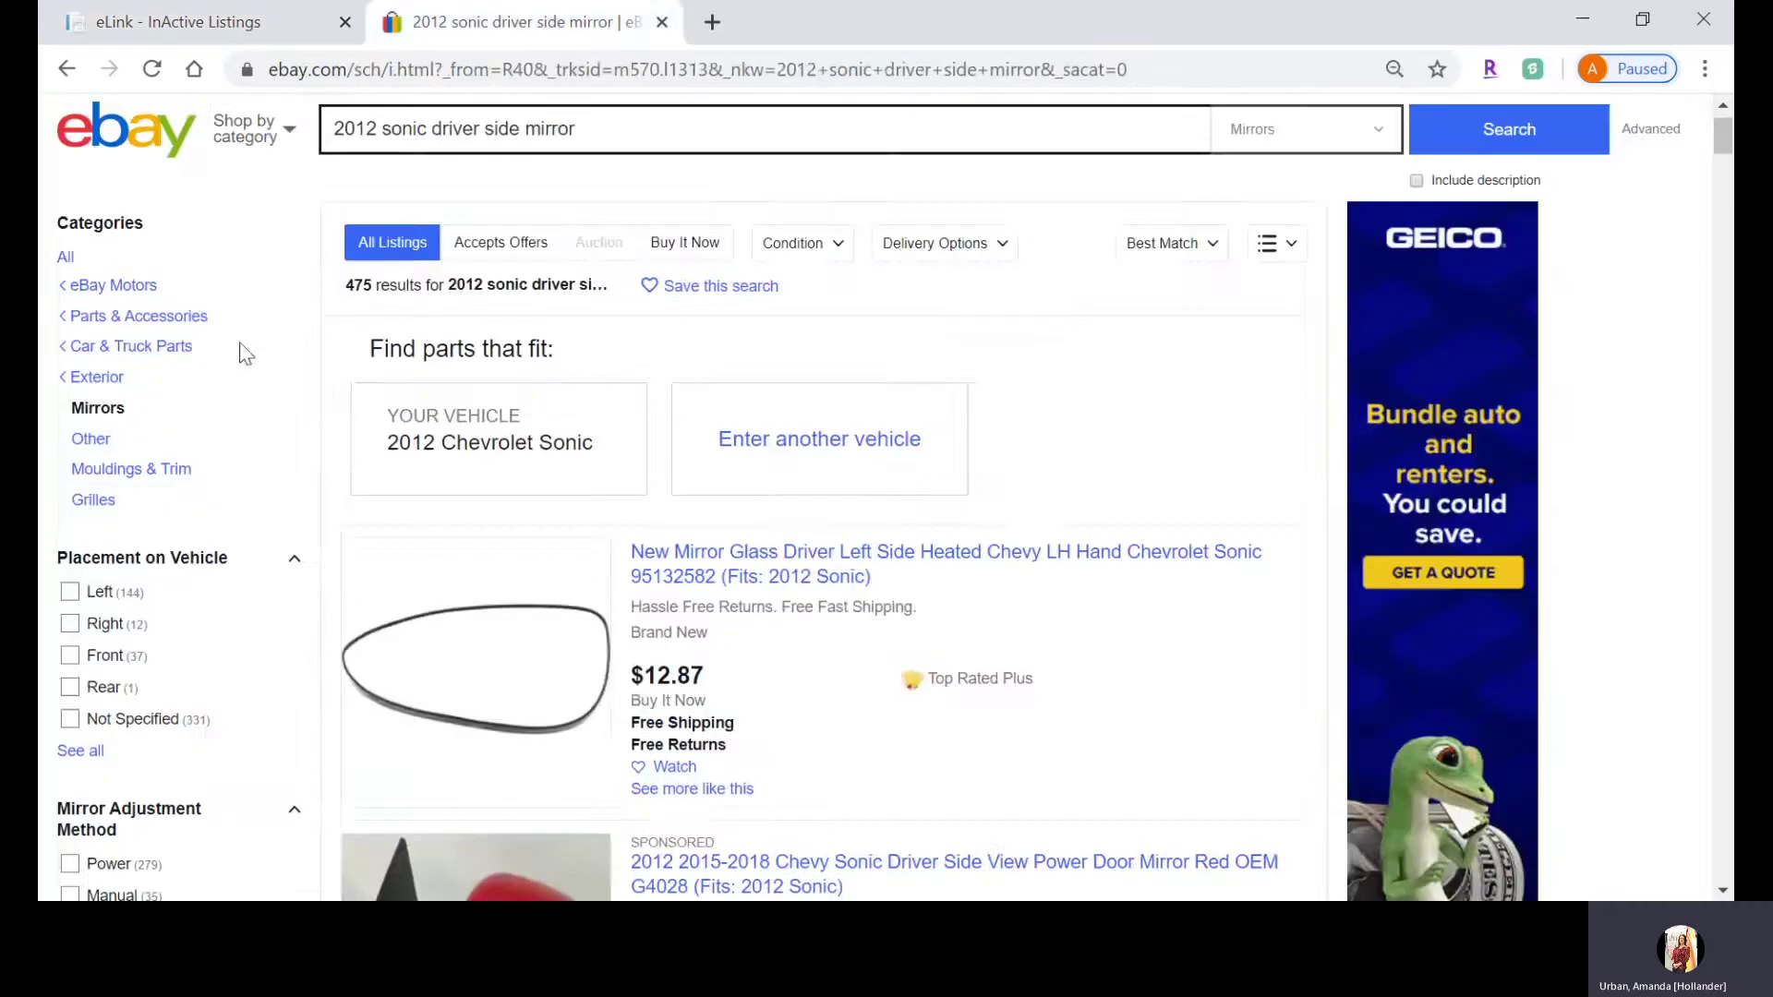
scroll(190, 423, down, 8)
scroll(190, 423, down, 5)
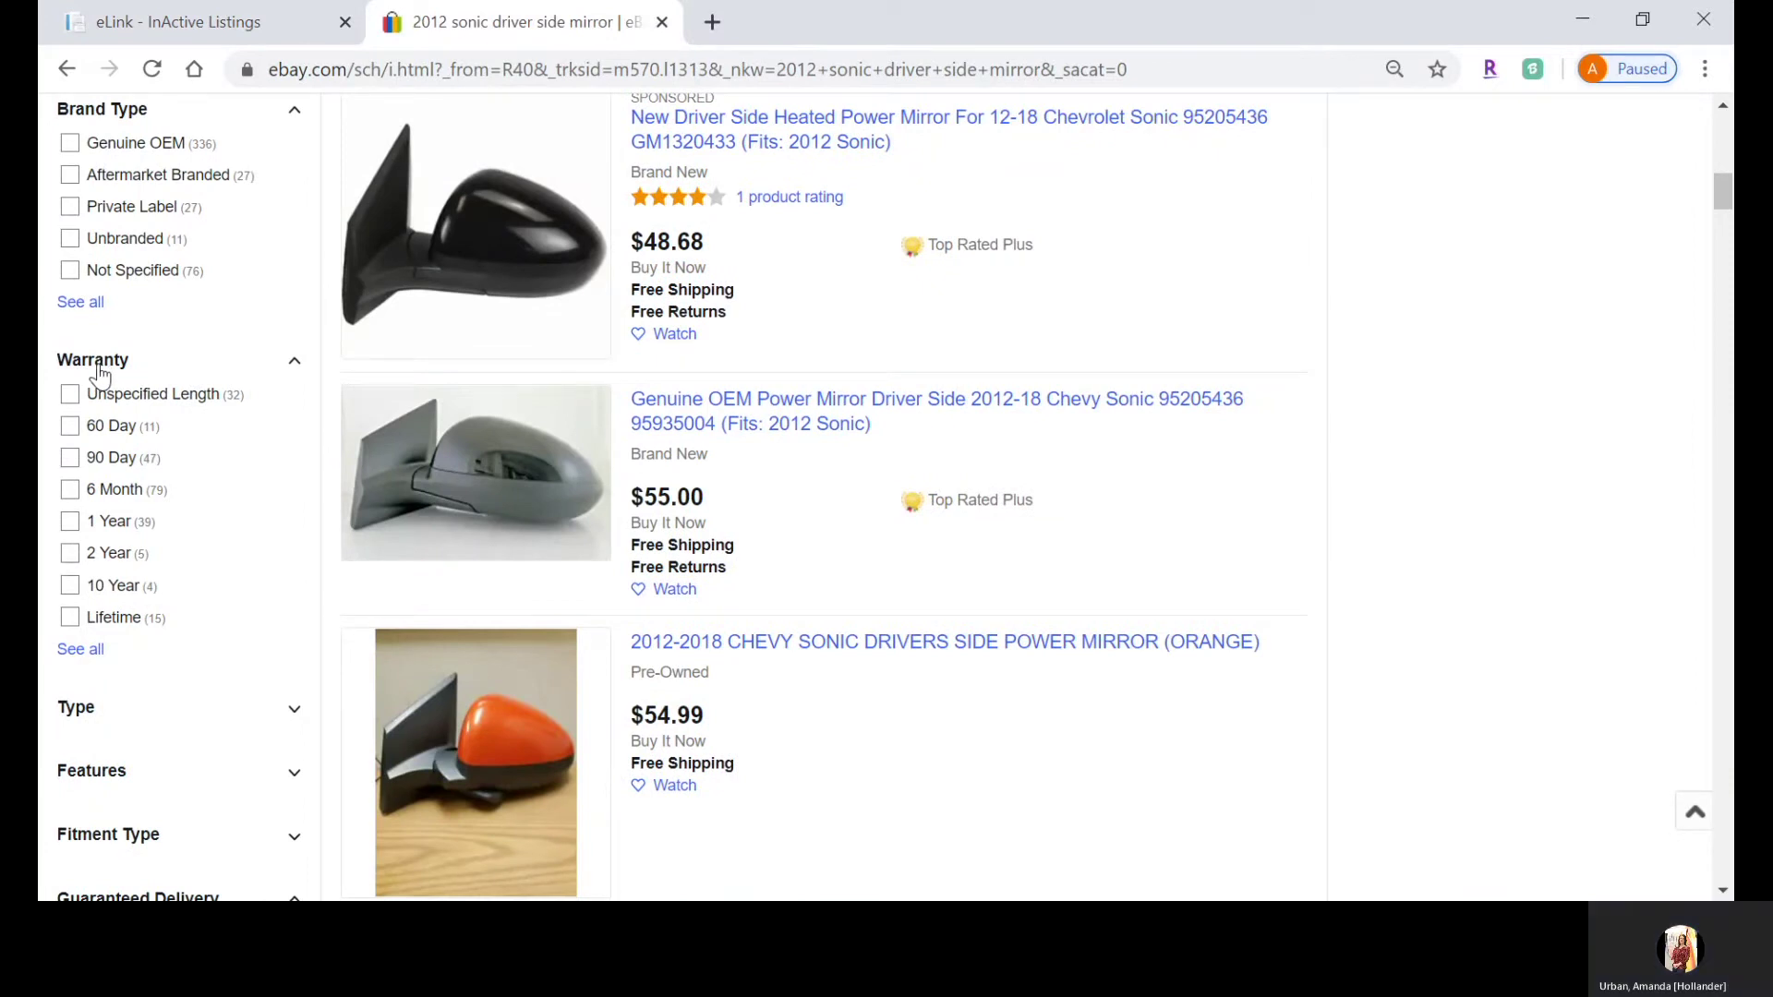
click(160, 32)
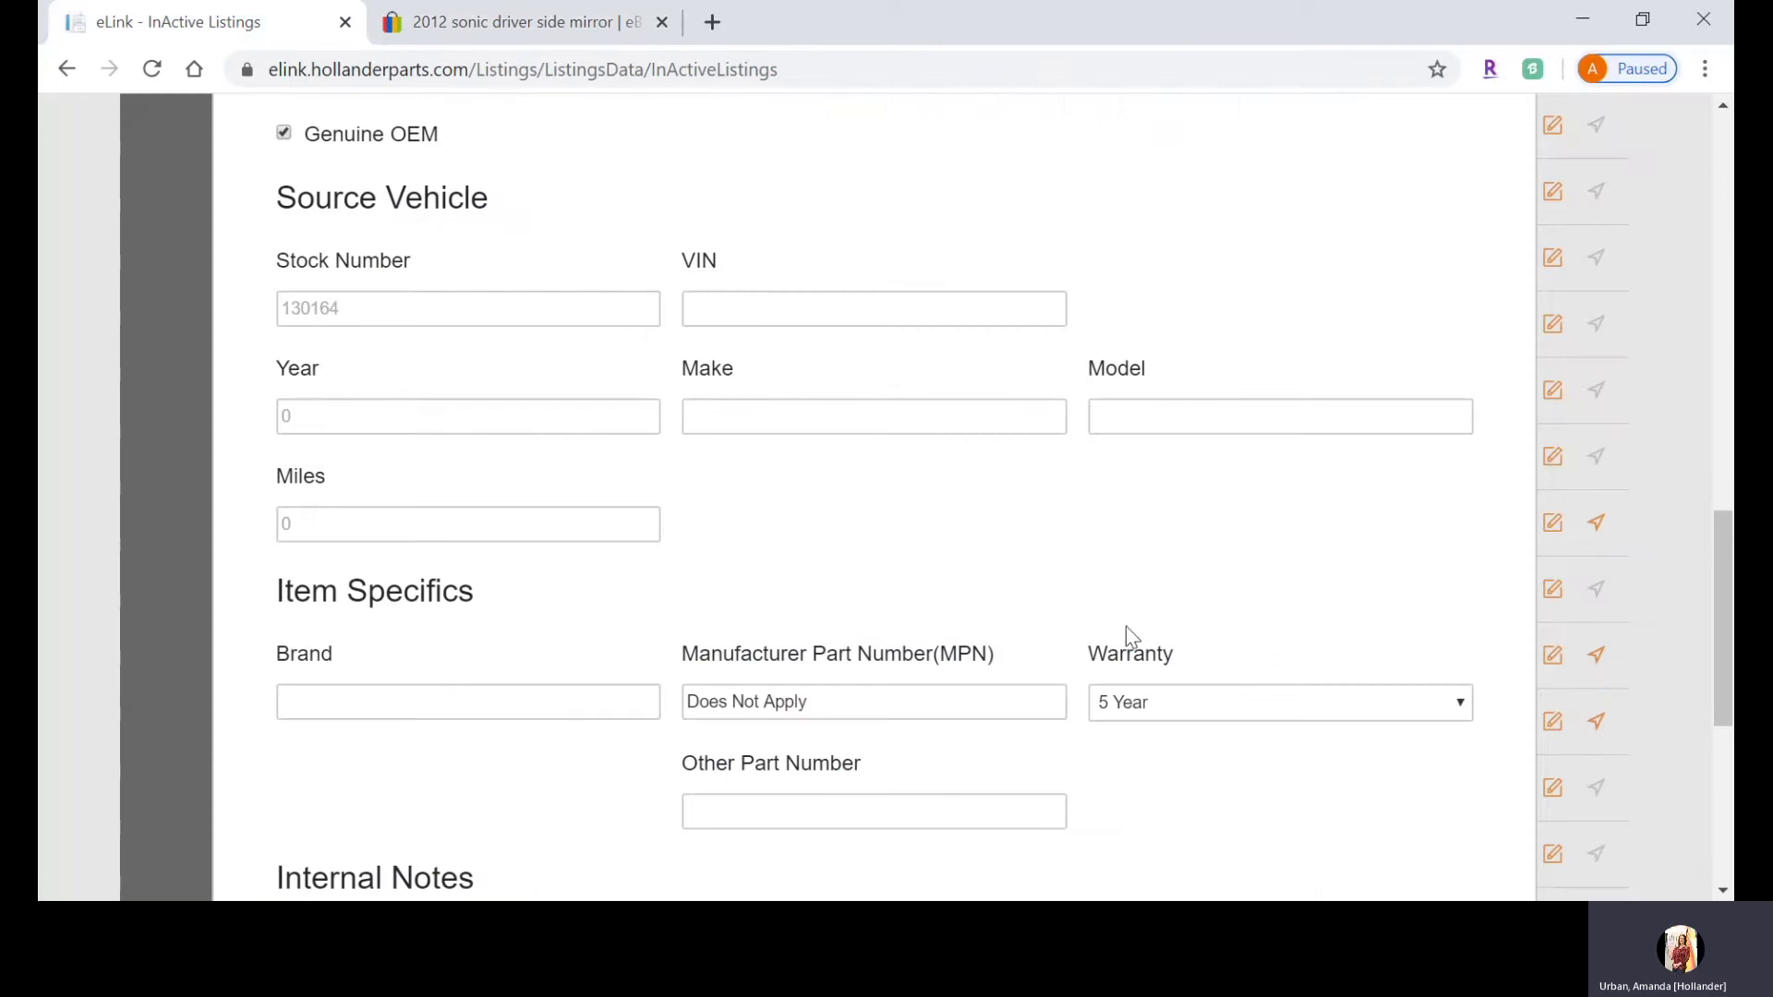
scroll(1145, 727, down, 2)
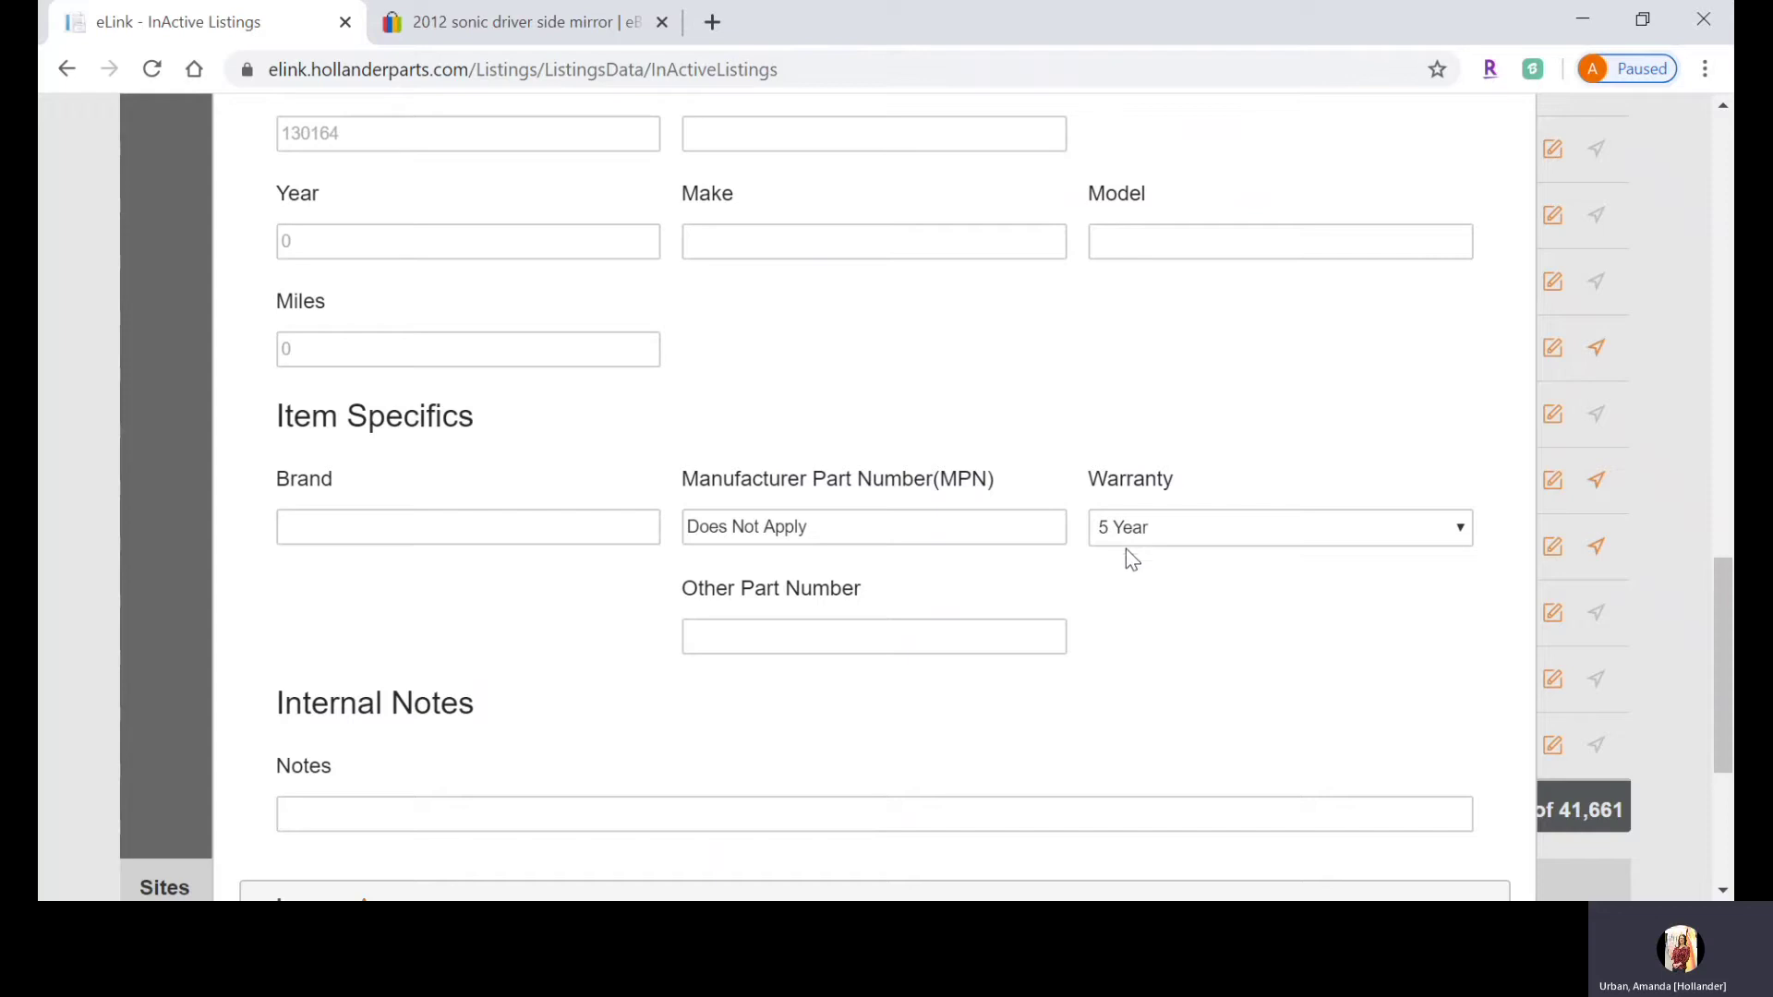
Step: Try the Unspecified Length and 1 Year warranty options in the Camaro engine's Item Specifics
click(1131, 582)
click(1126, 599)
click(1137, 533)
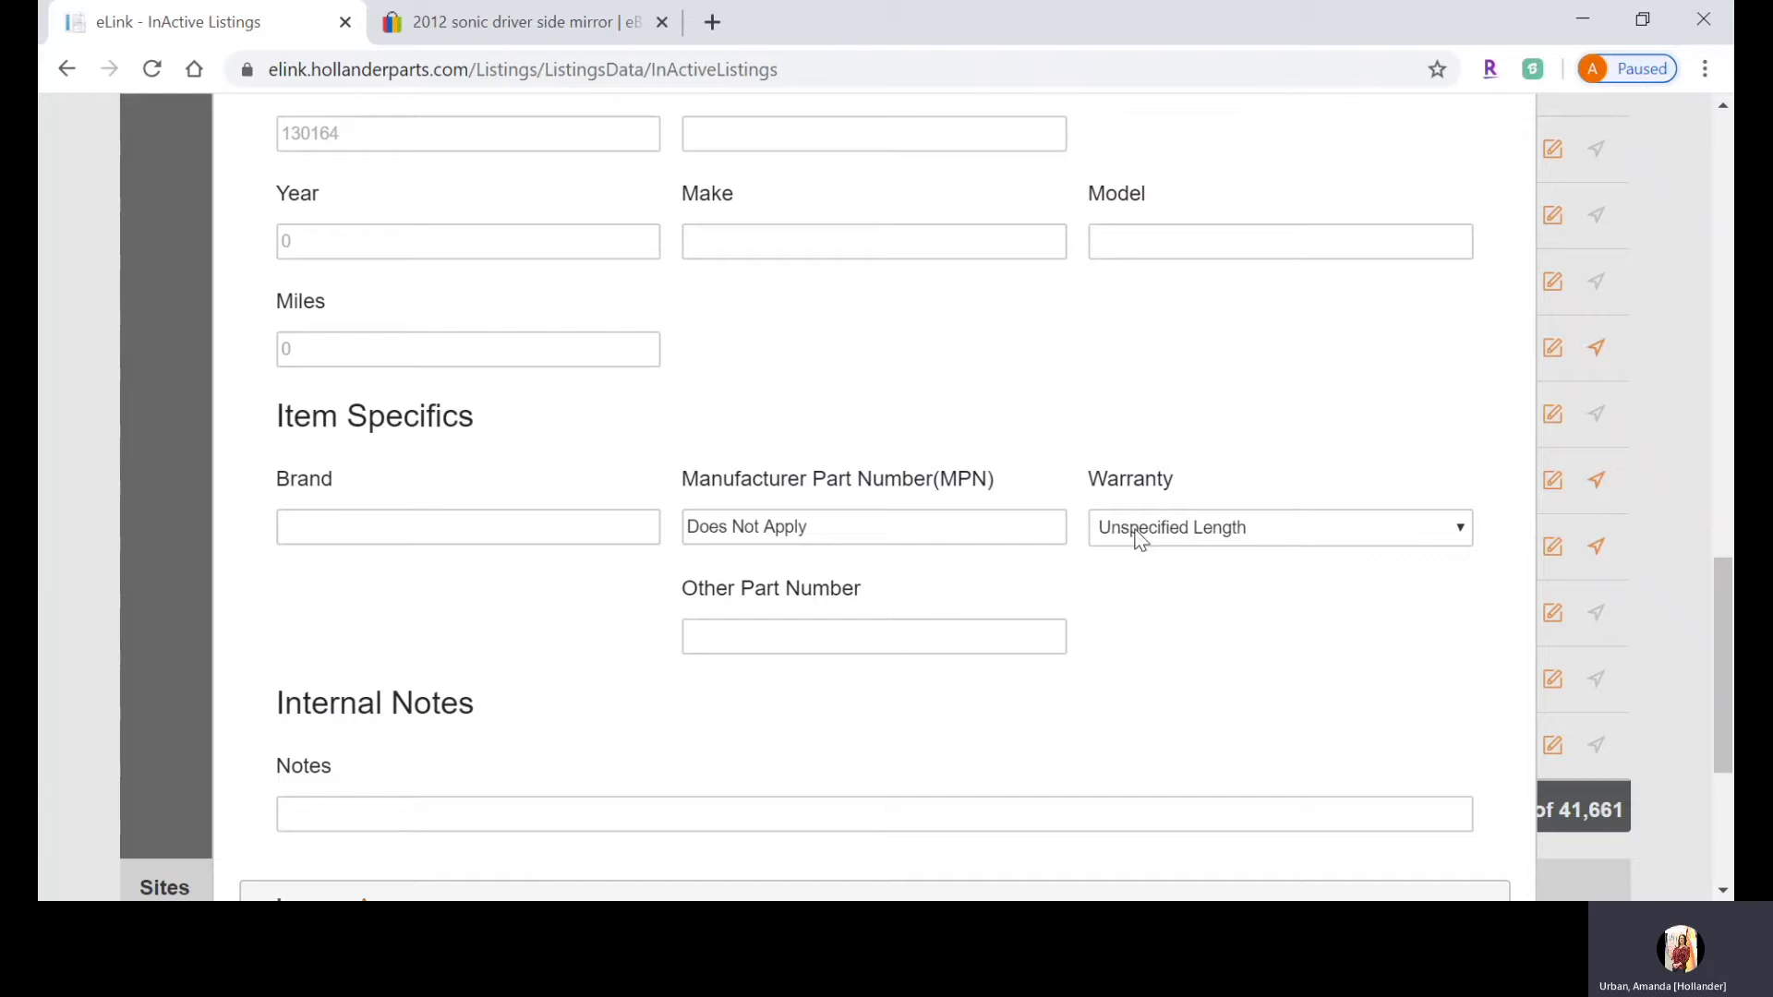
click(1127, 626)
click(1129, 776)
click(1127, 701)
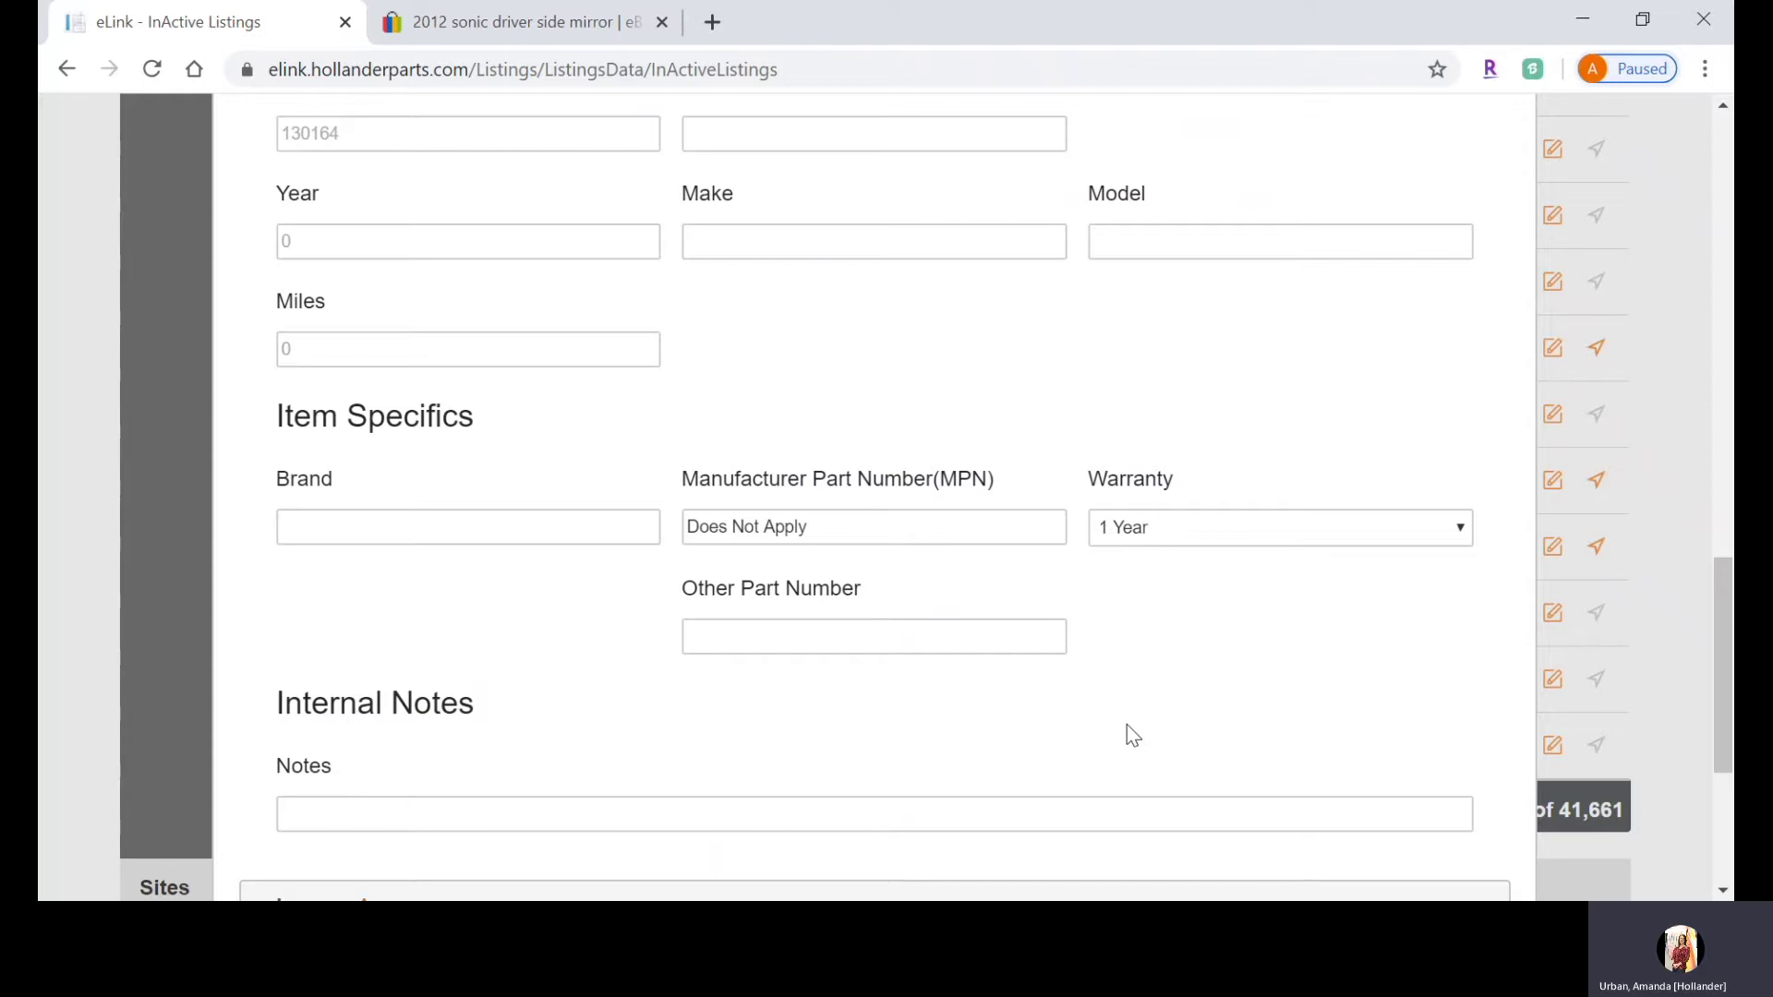
Step: Switch to eBay and examine the Brand, Brand Type and Warranty filters of the mirror search results
click(465, 37)
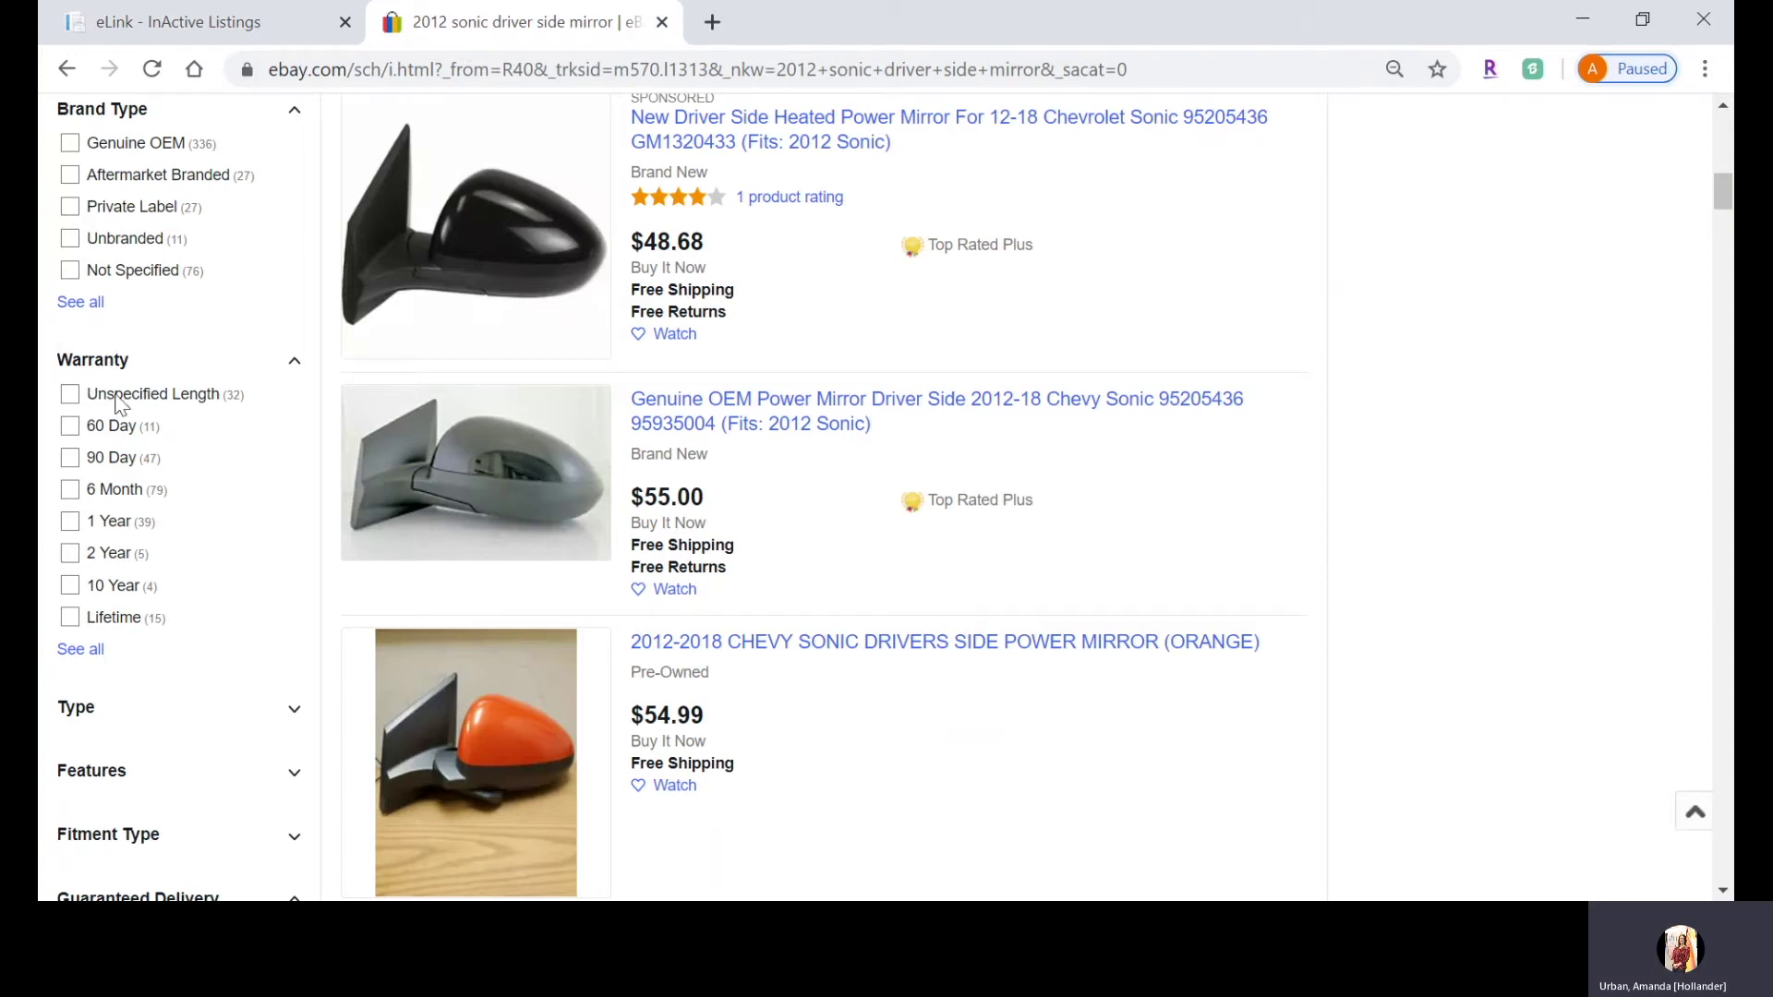
scroll(555, 259, up, 4)
scroll(556, 259, up, 2)
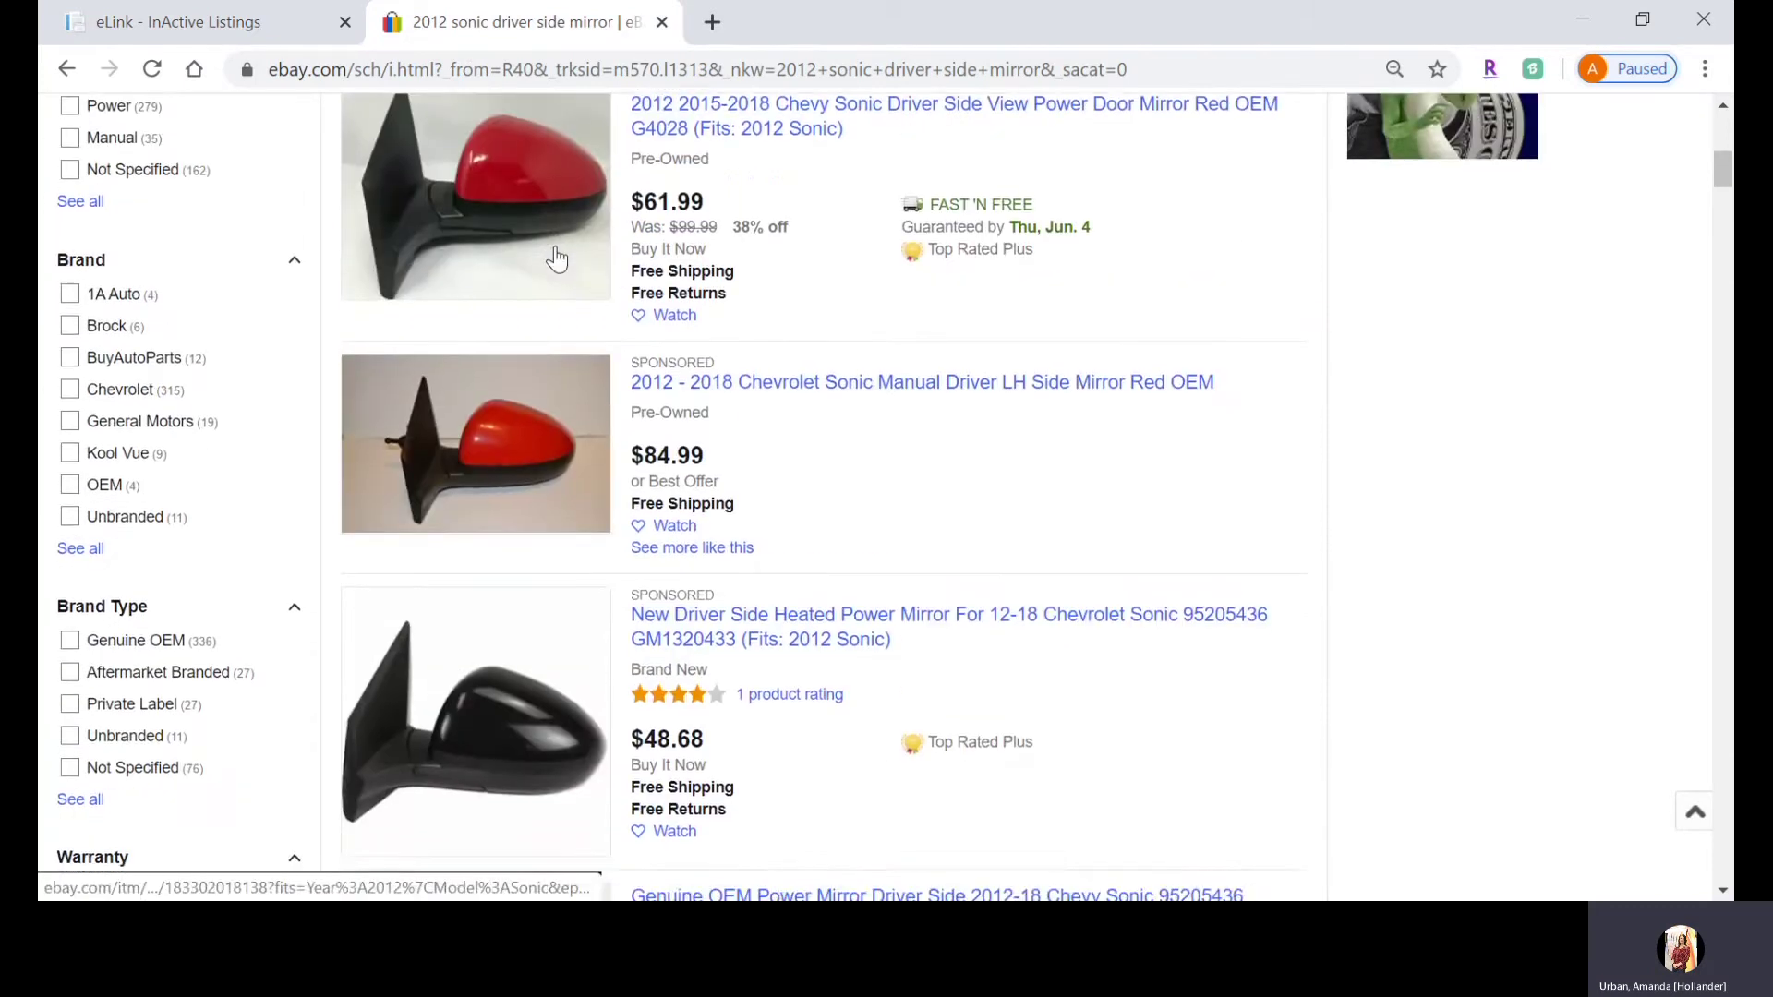
scroll(556, 259, down, 4)
scroll(555, 259, down, 3)
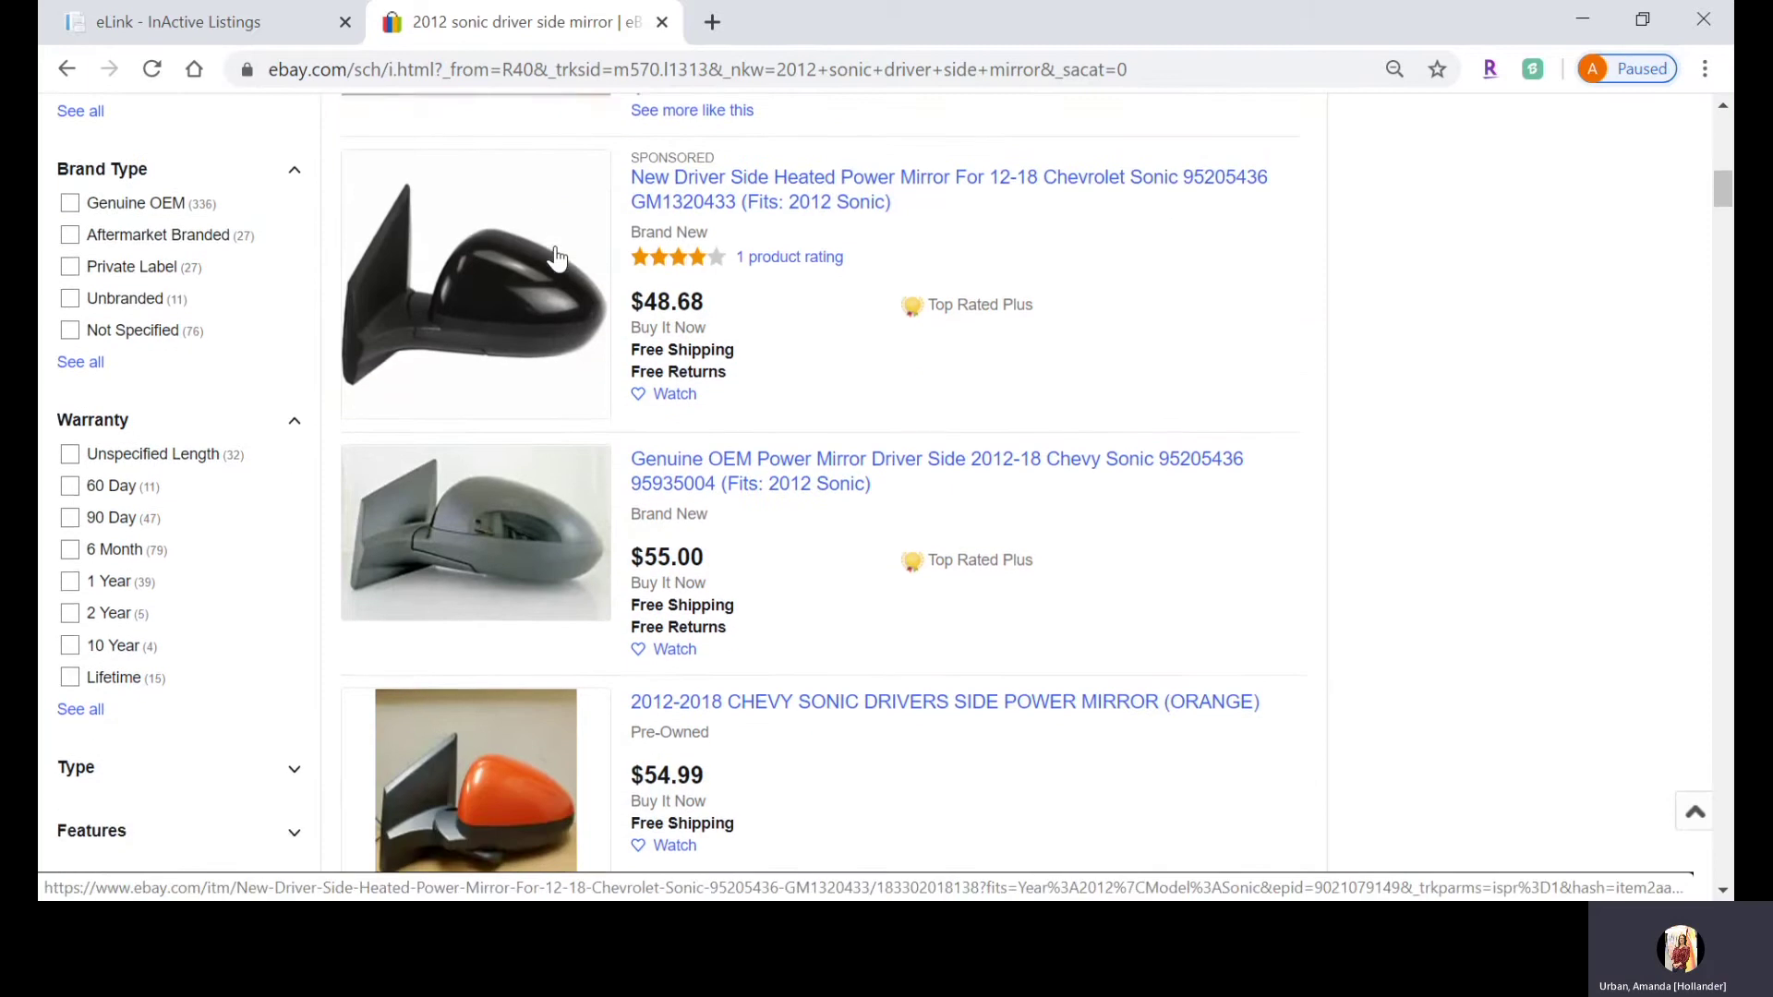
scroll(314, 171, up, 15)
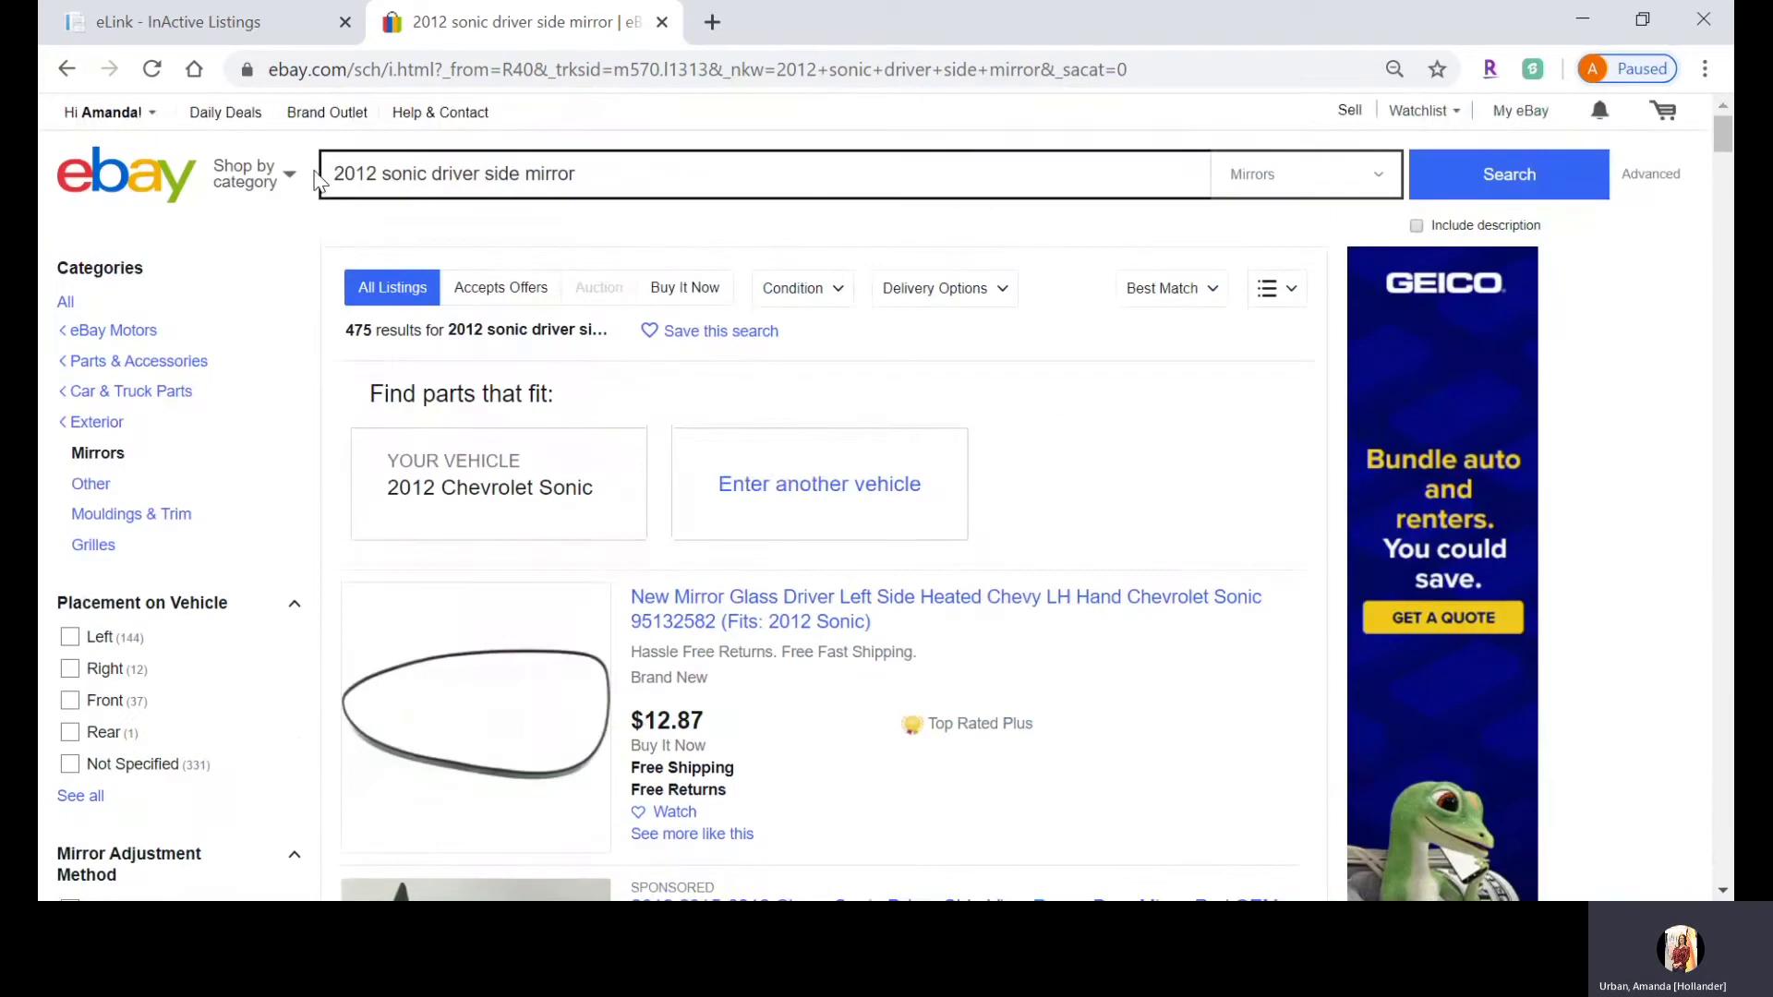
Step: Filter the mirror search results by the 6 Month warranty and remove that filter again
scroll(353, 340, down, 3)
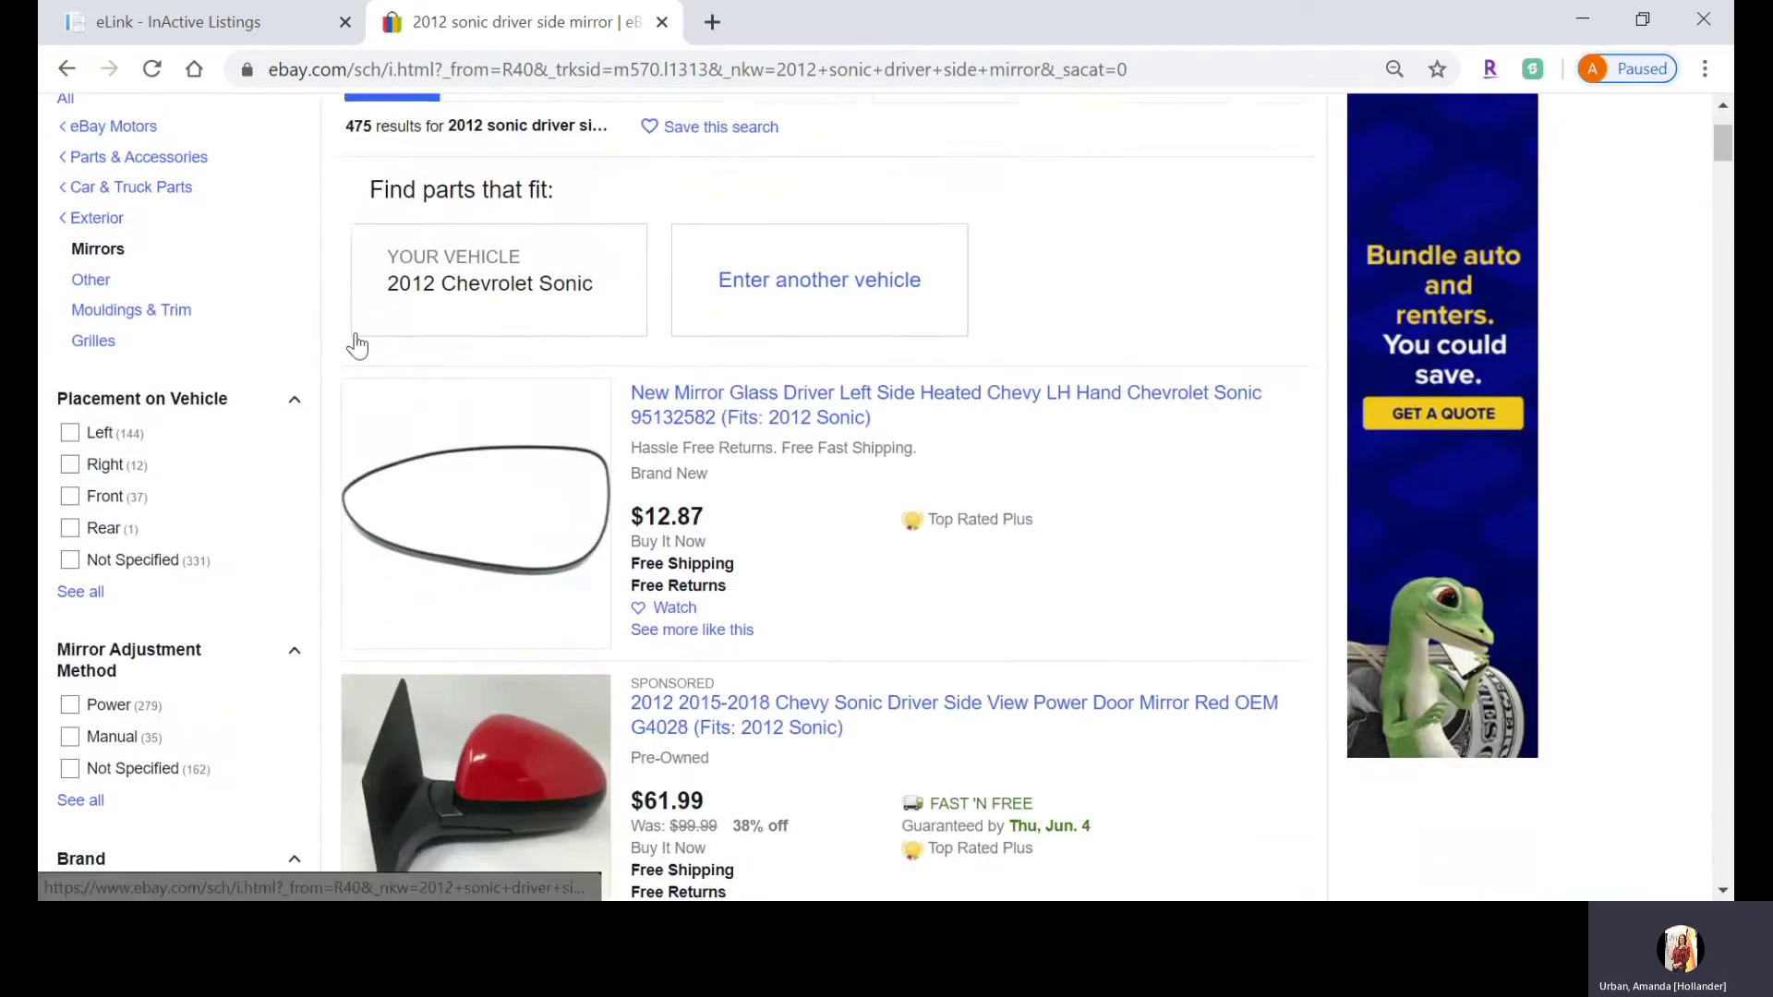
scroll(196, 649, down, 8)
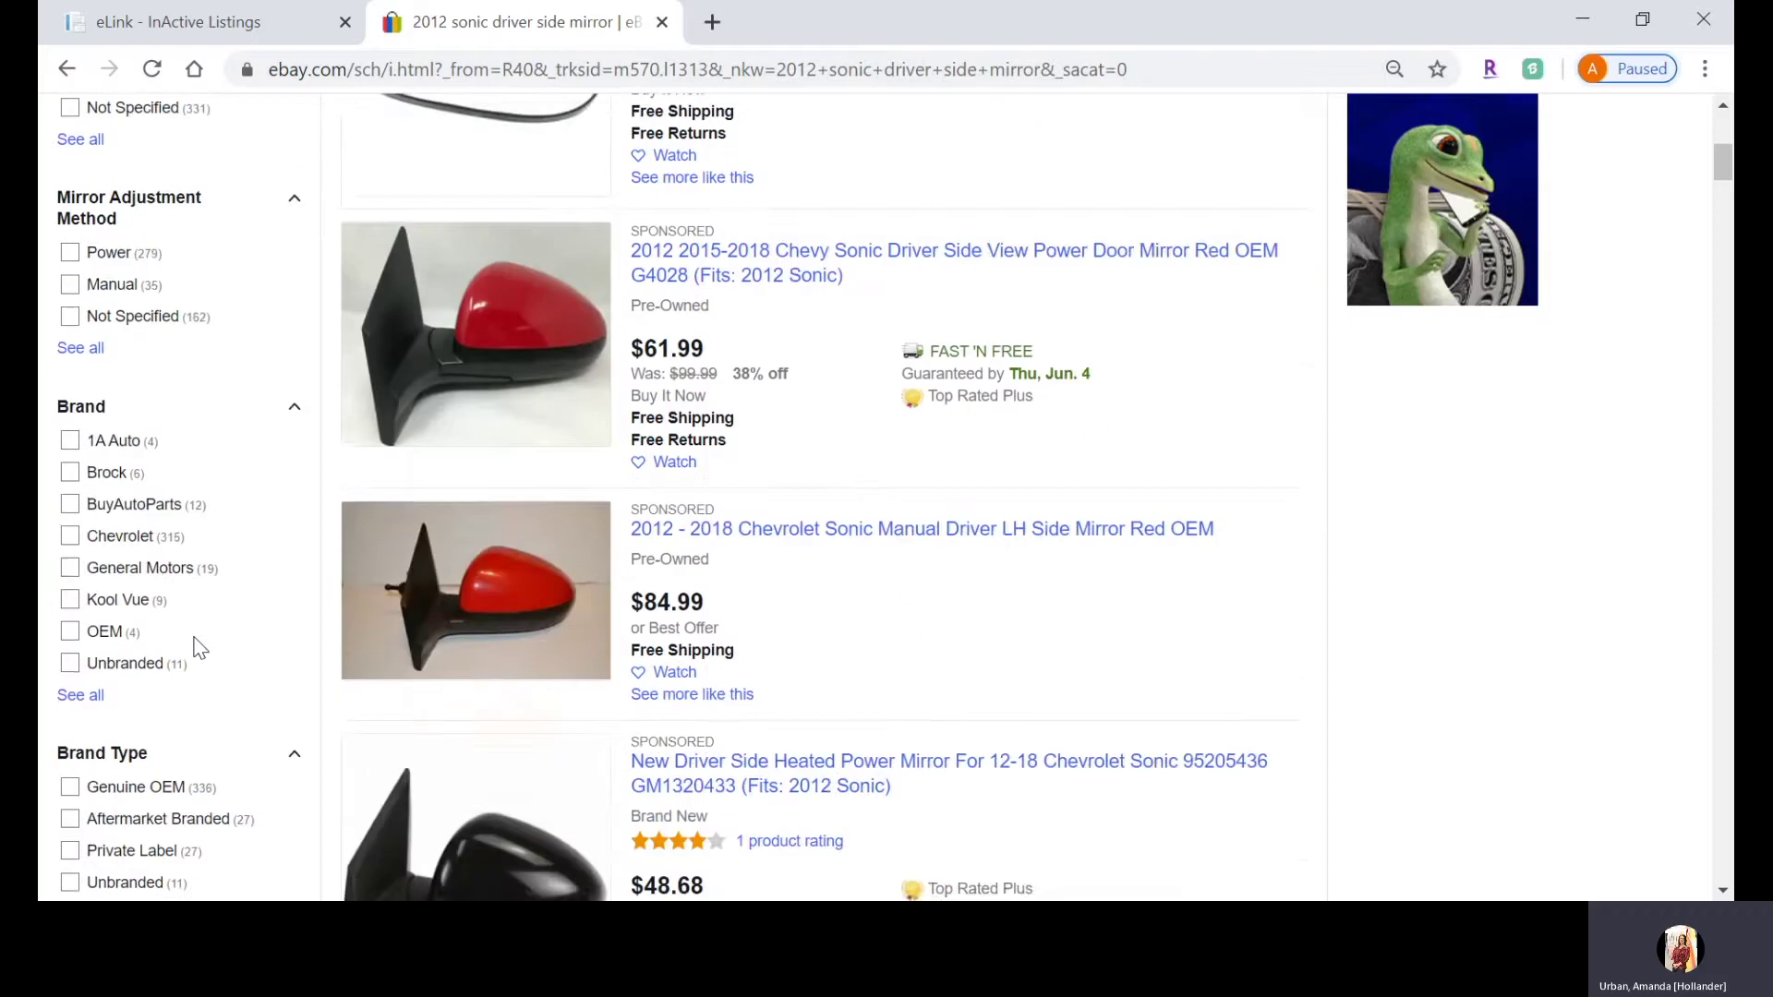
scroll(195, 649, down, 2)
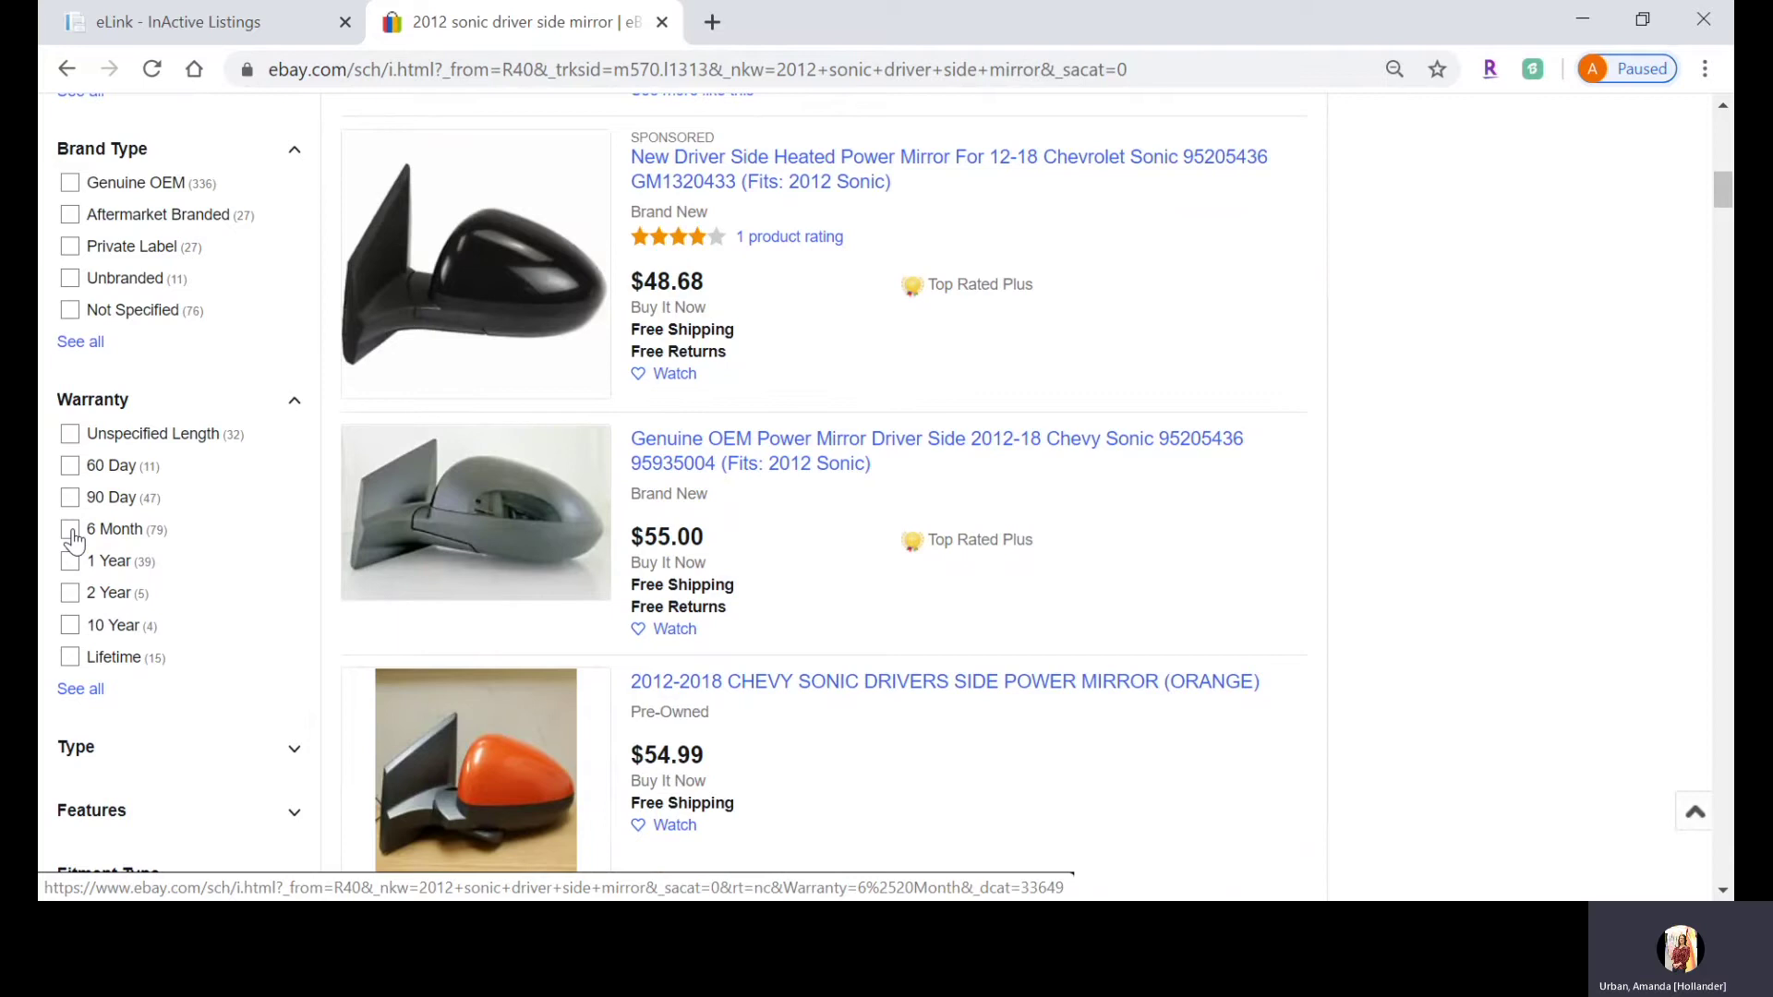
click(70, 529)
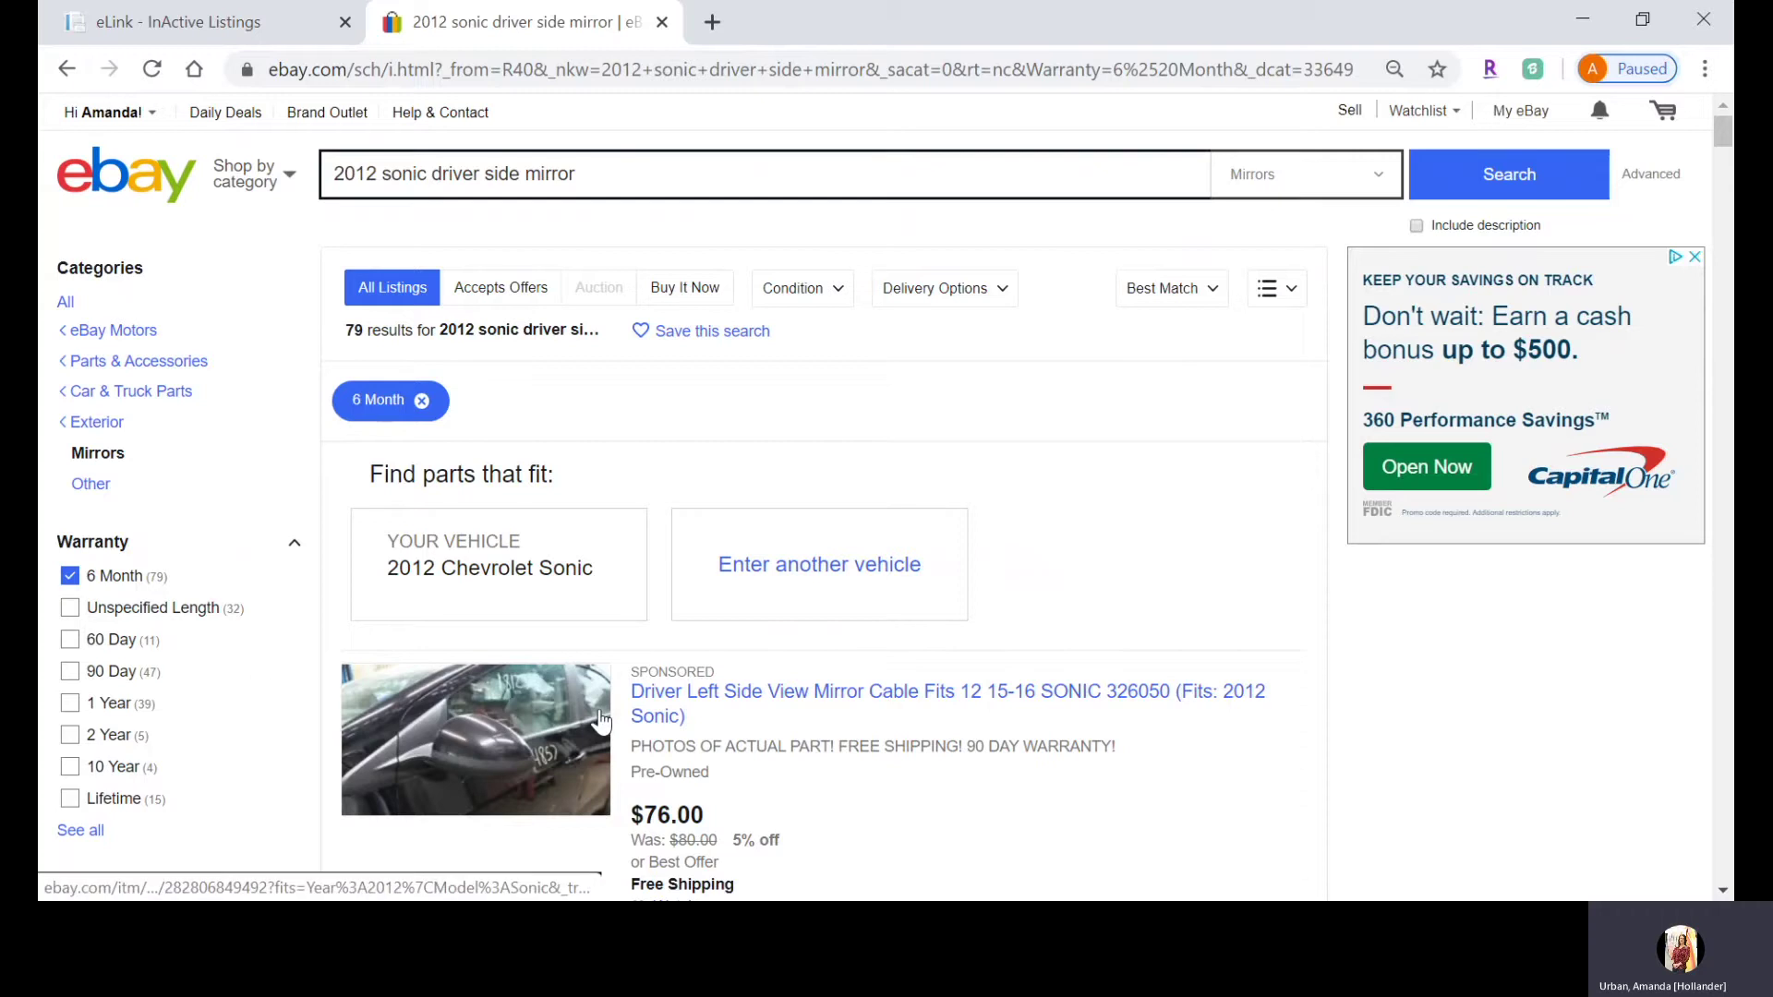
click(70, 577)
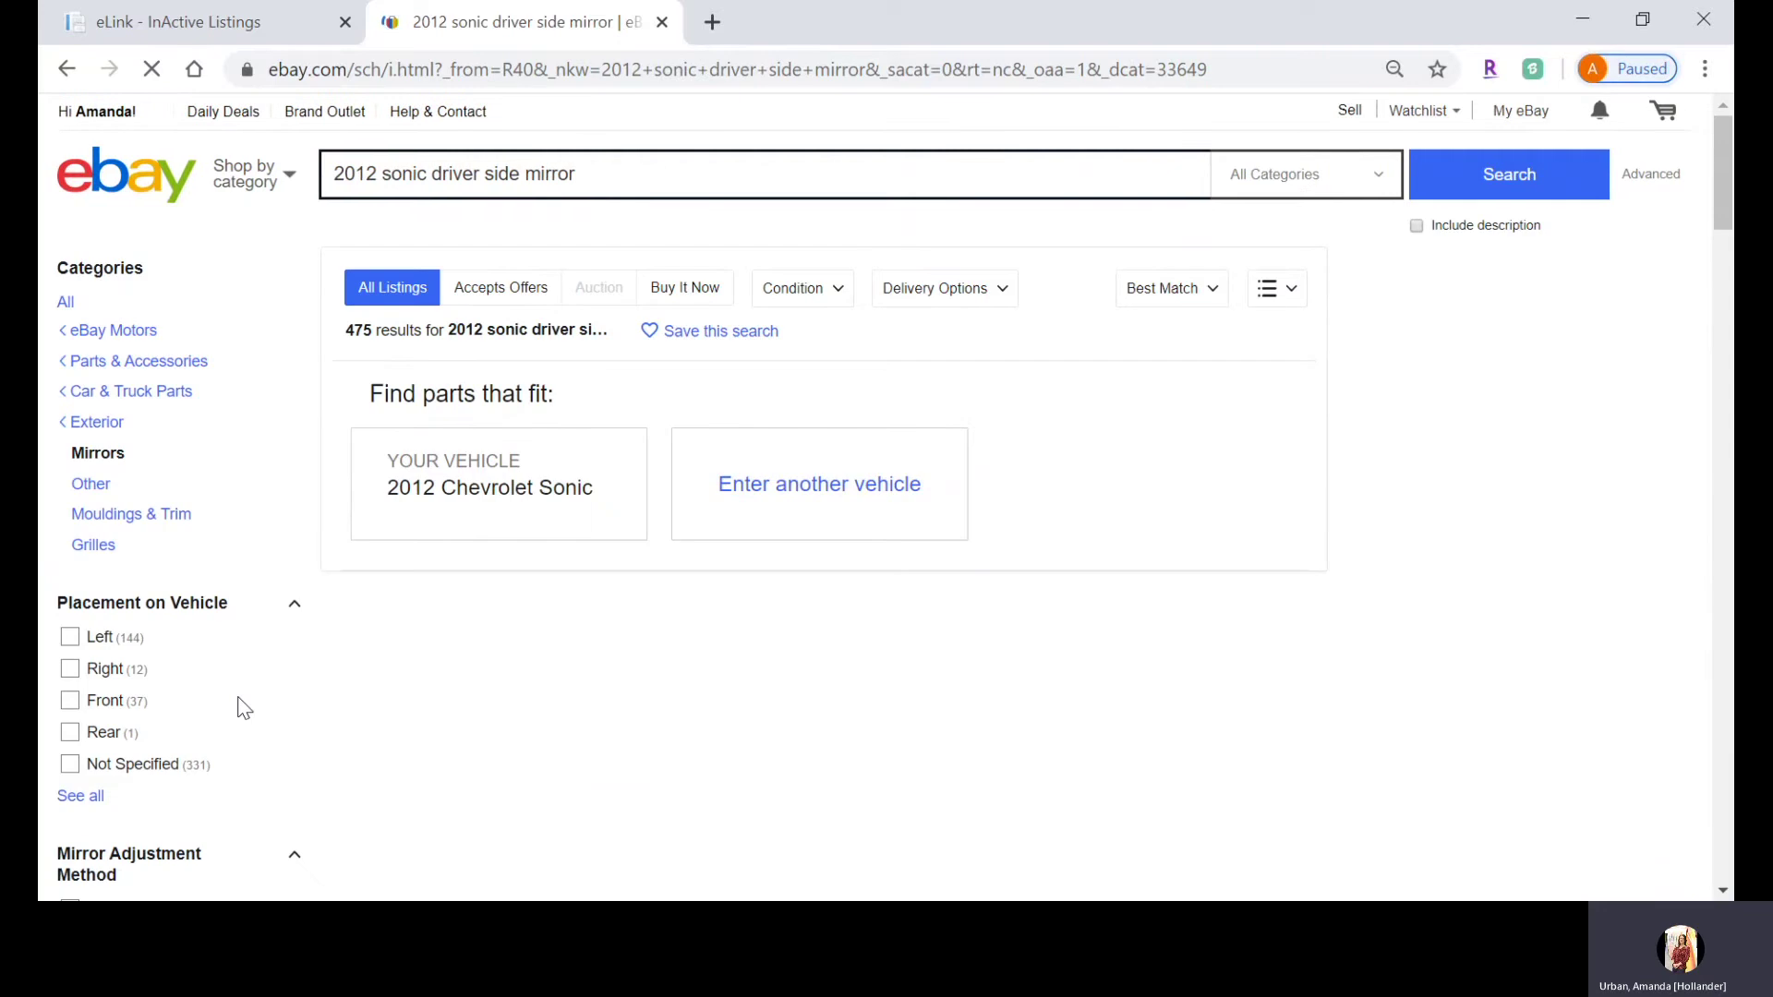
Step: Look through the unfiltered mirror results and highlight the "Free Shipping - 90 Day Warranty - Est. 1923" subtitle of a listing
scroll(242, 708, down, 10)
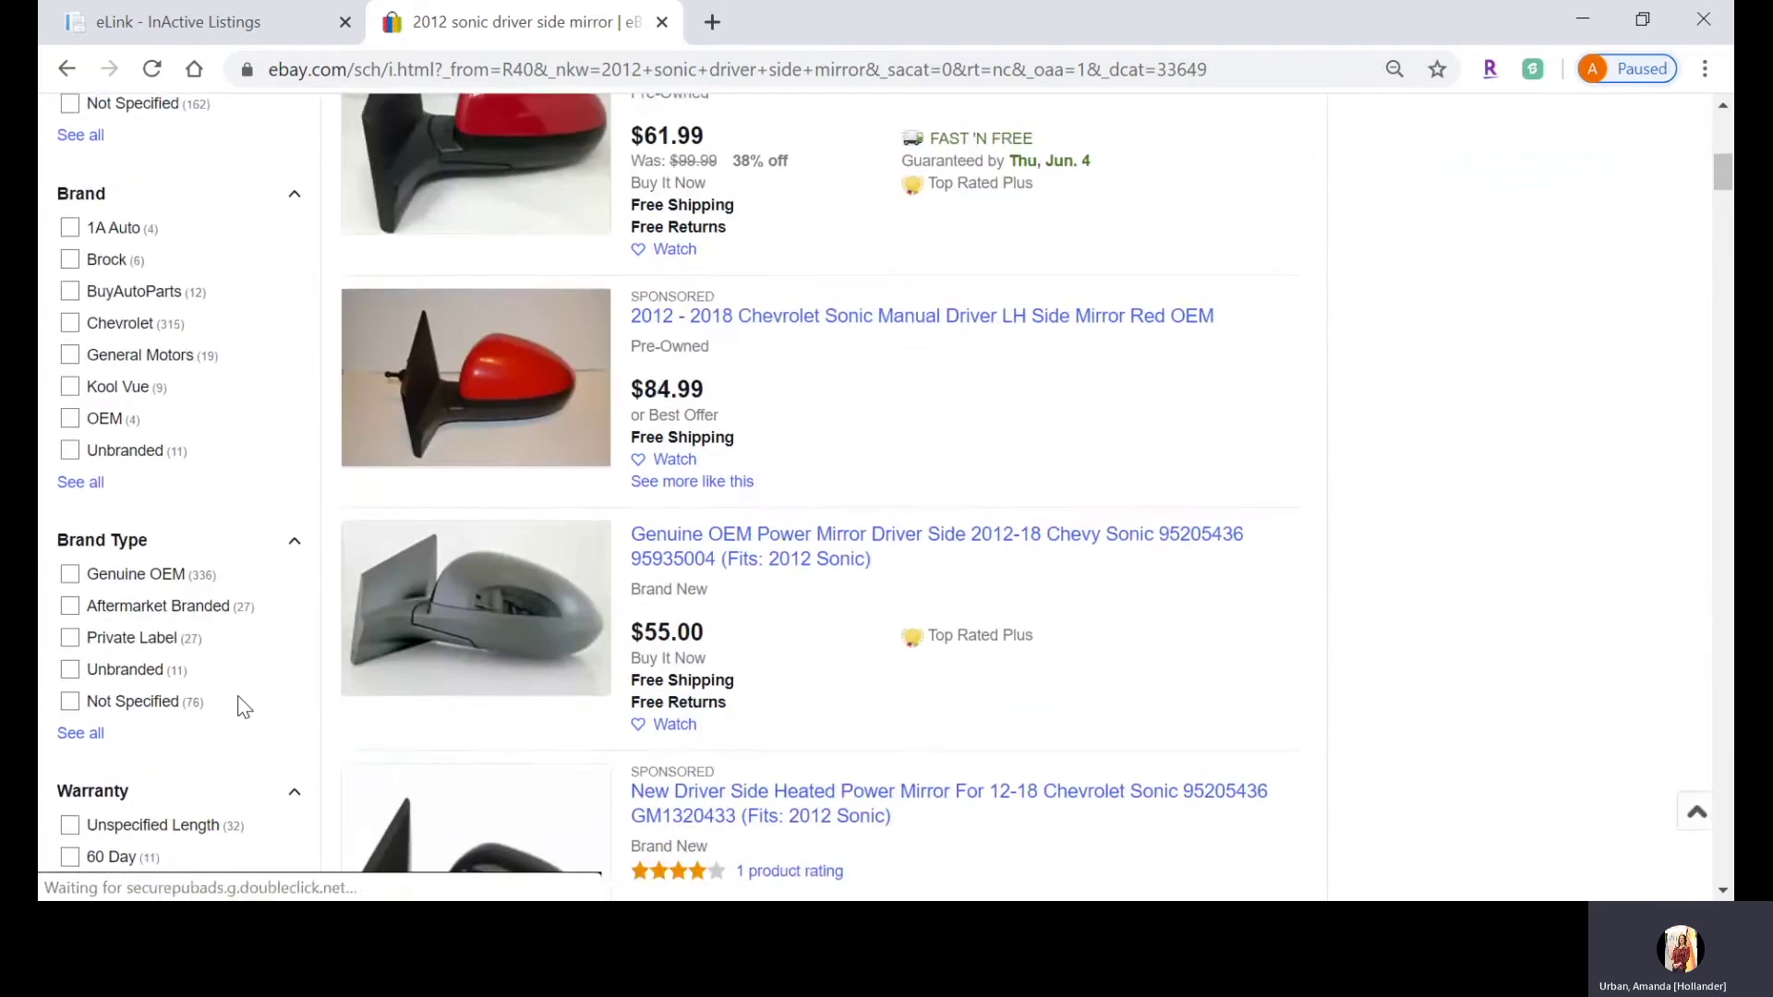
scroll(242, 707, down, 15)
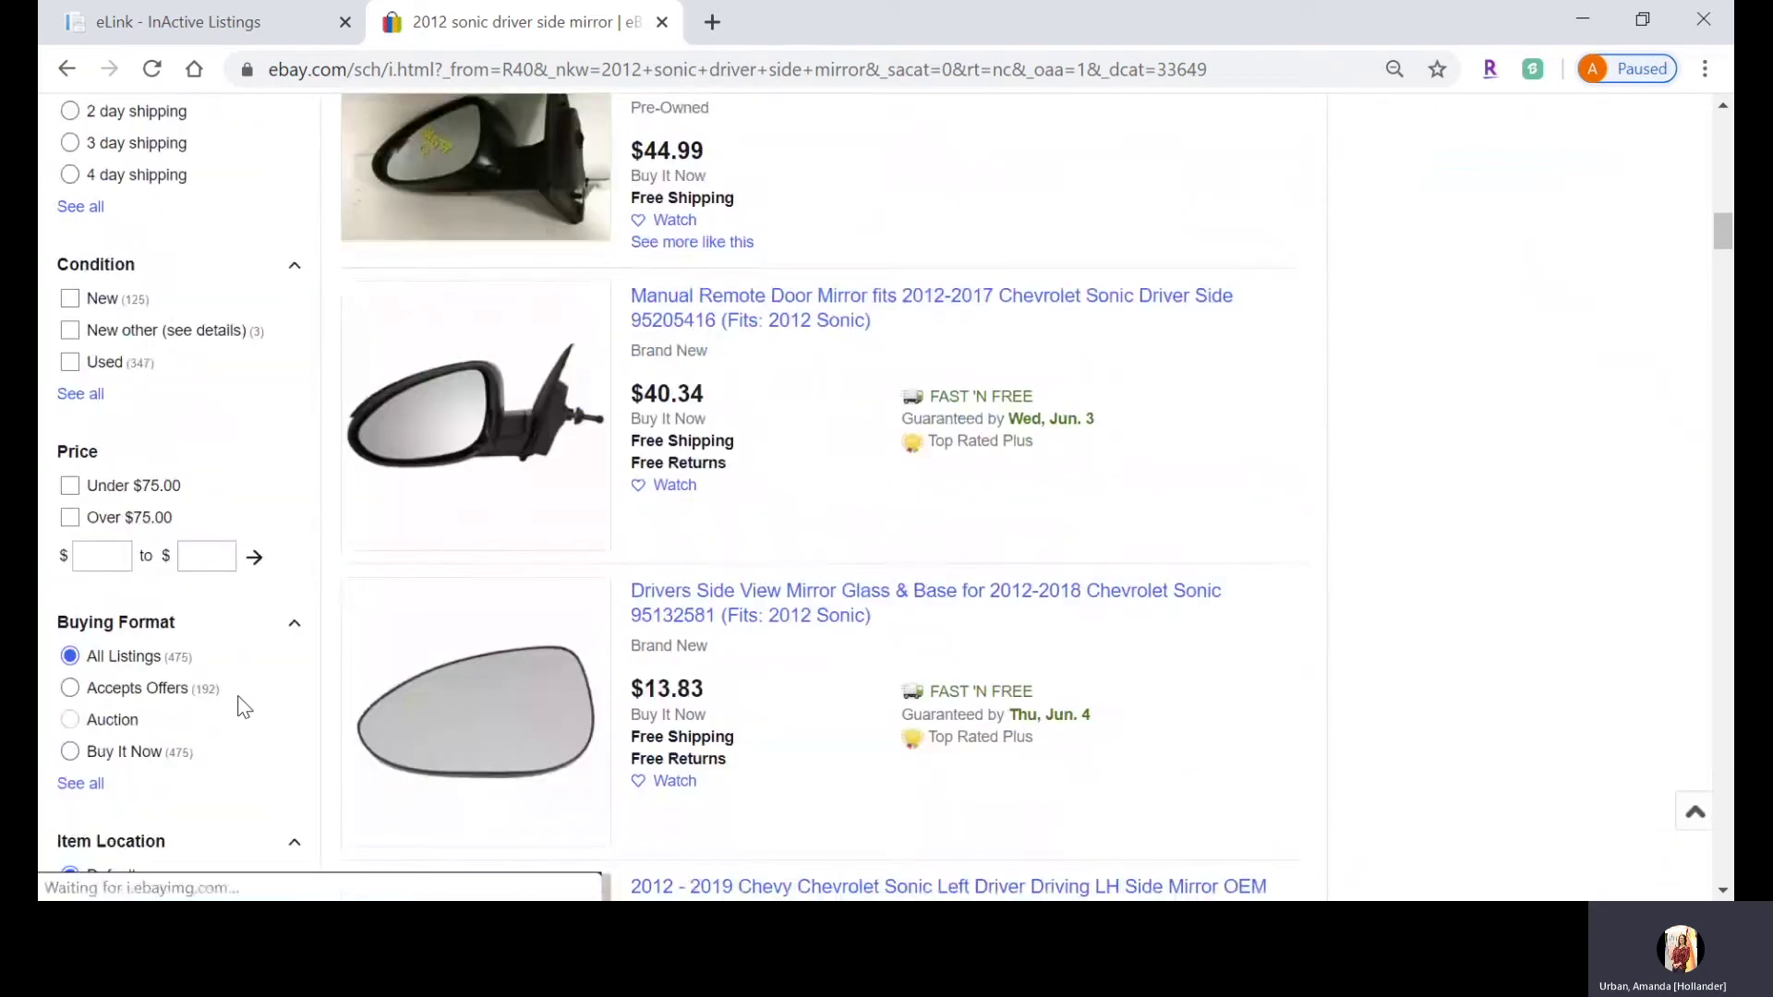
scroll(243, 708, down, 14)
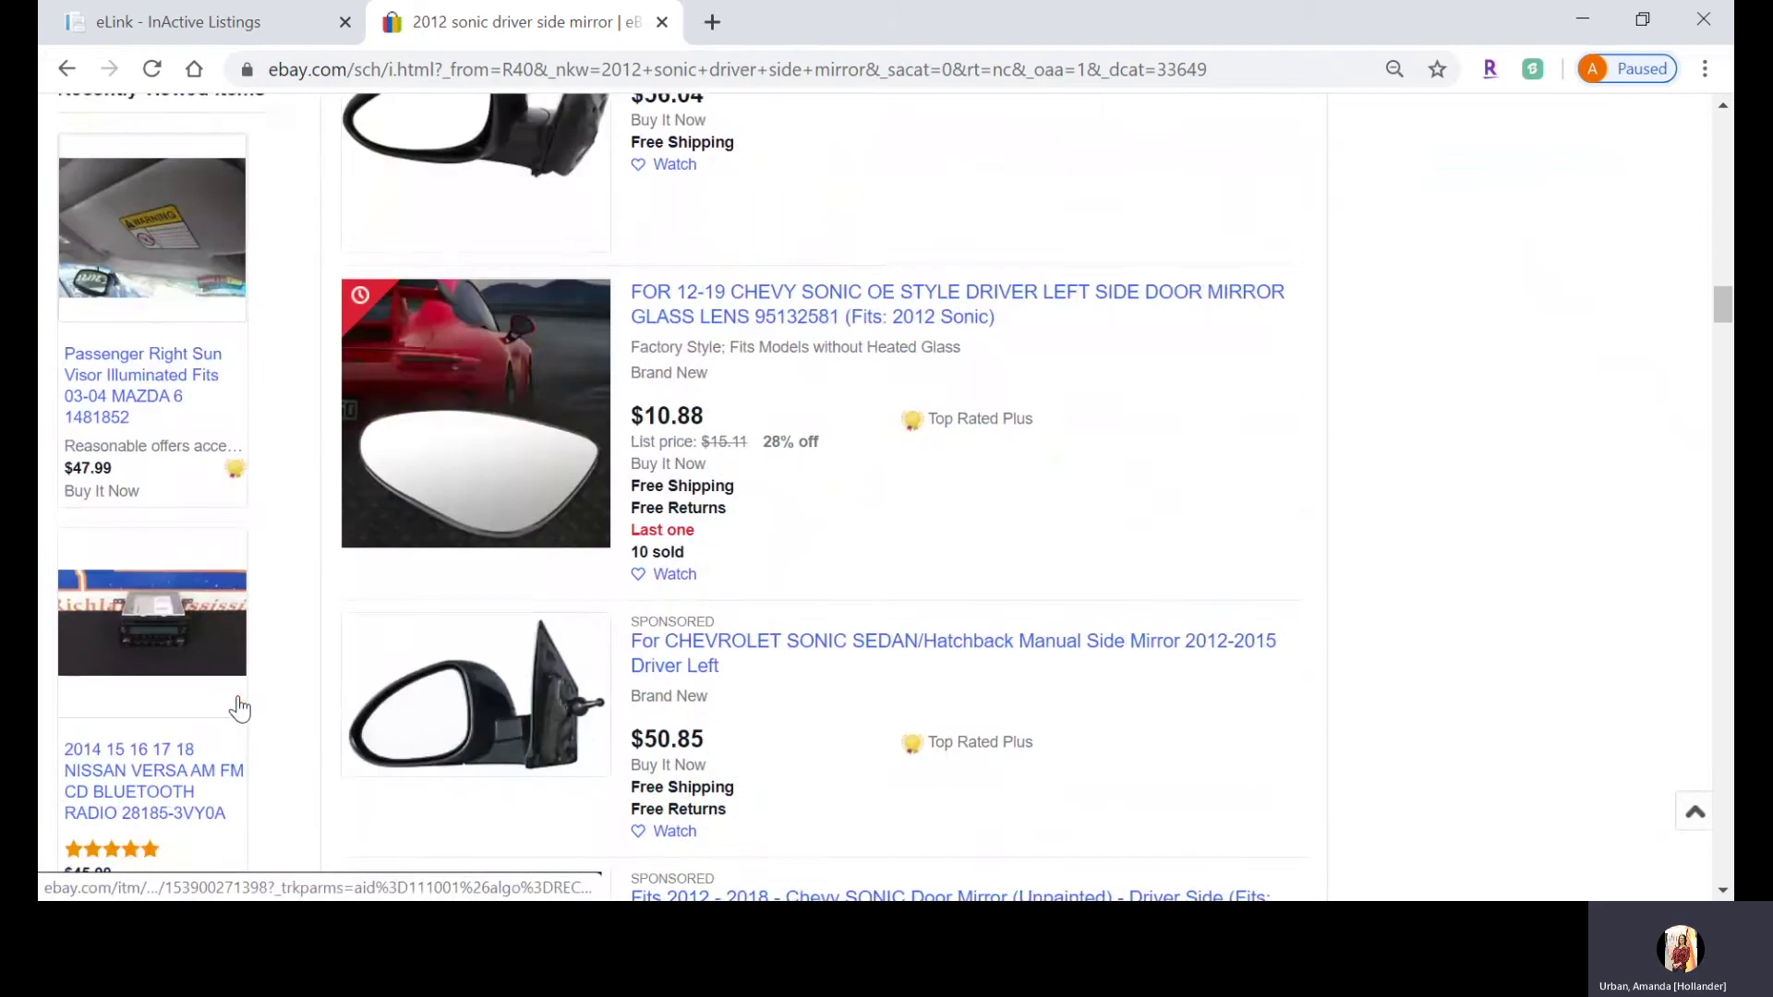
scroll(792, 692, down, 13)
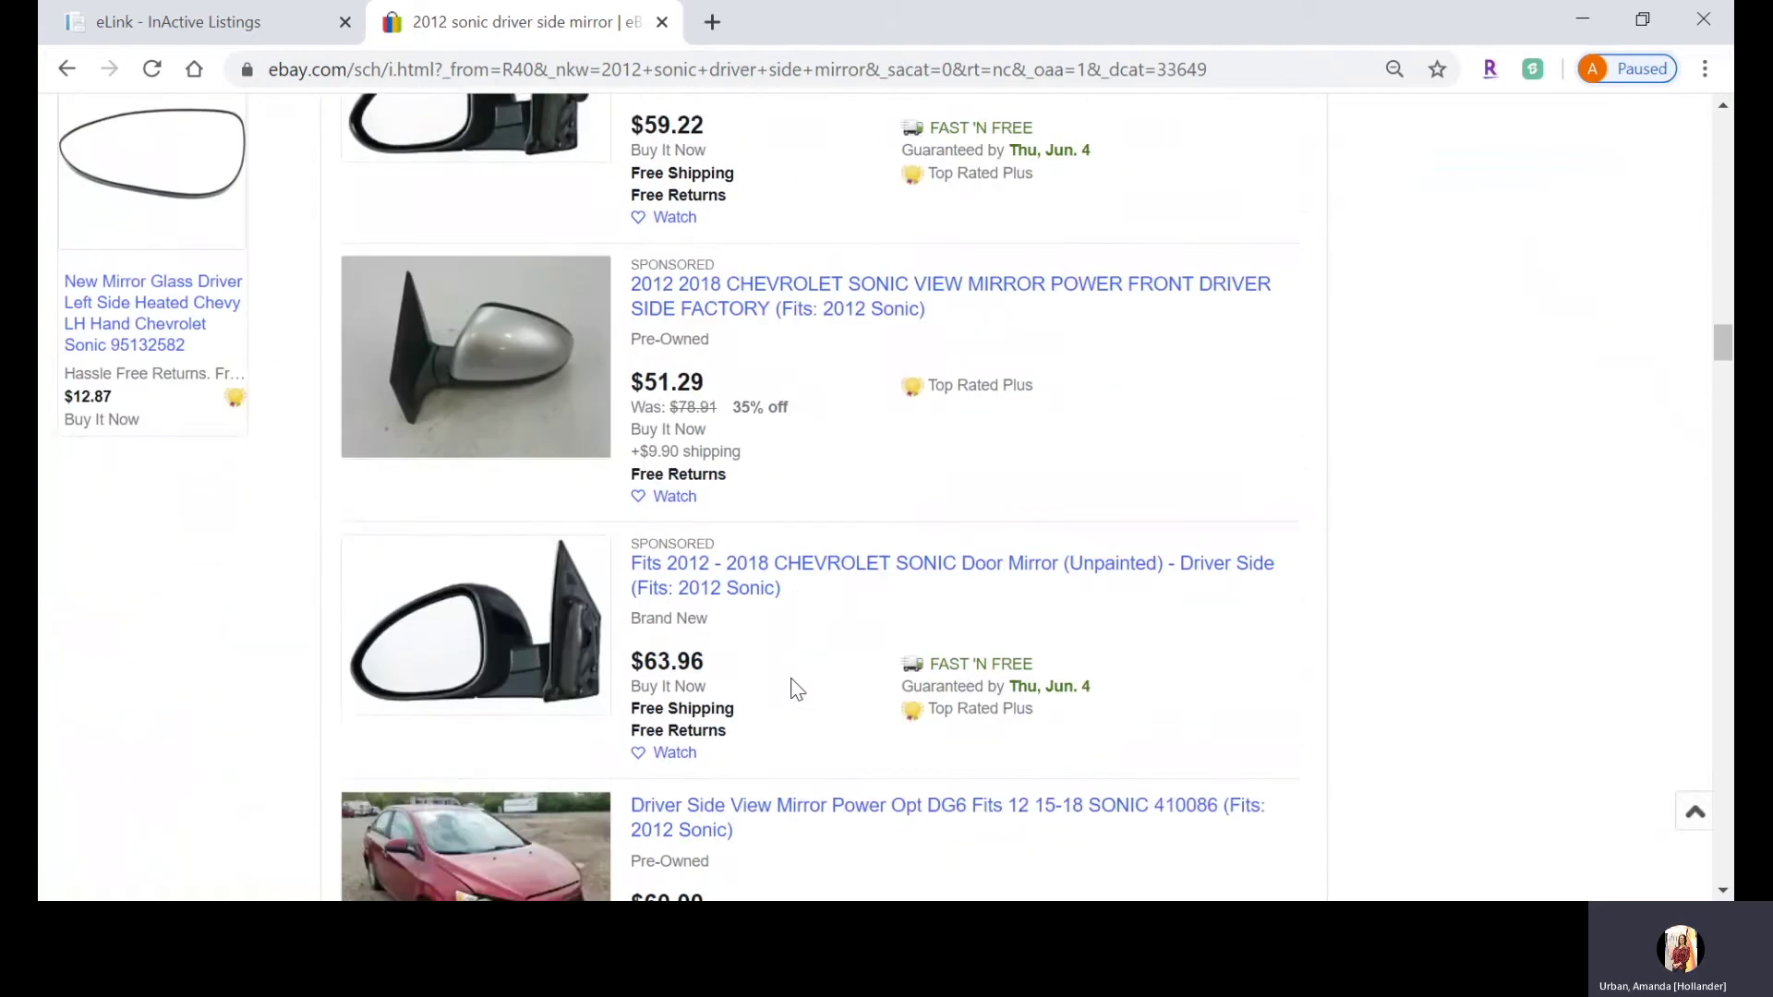
scroll(793, 692, down, 12)
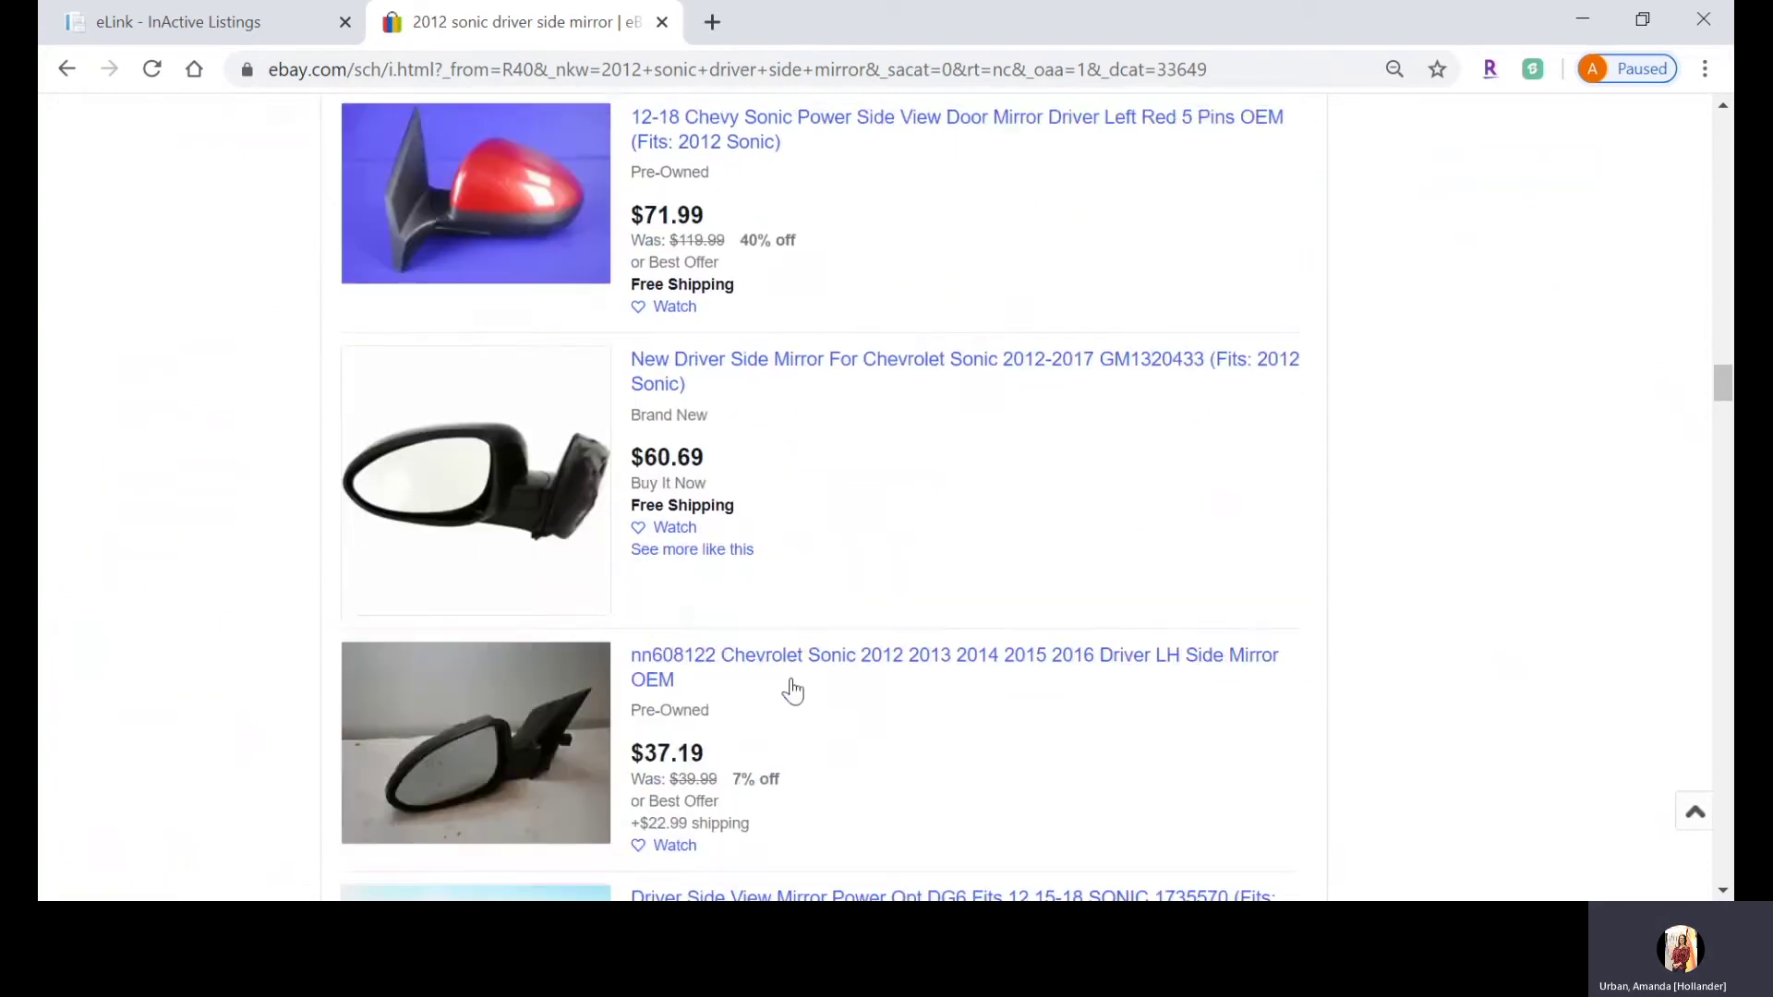
scroll(795, 689, down, 8)
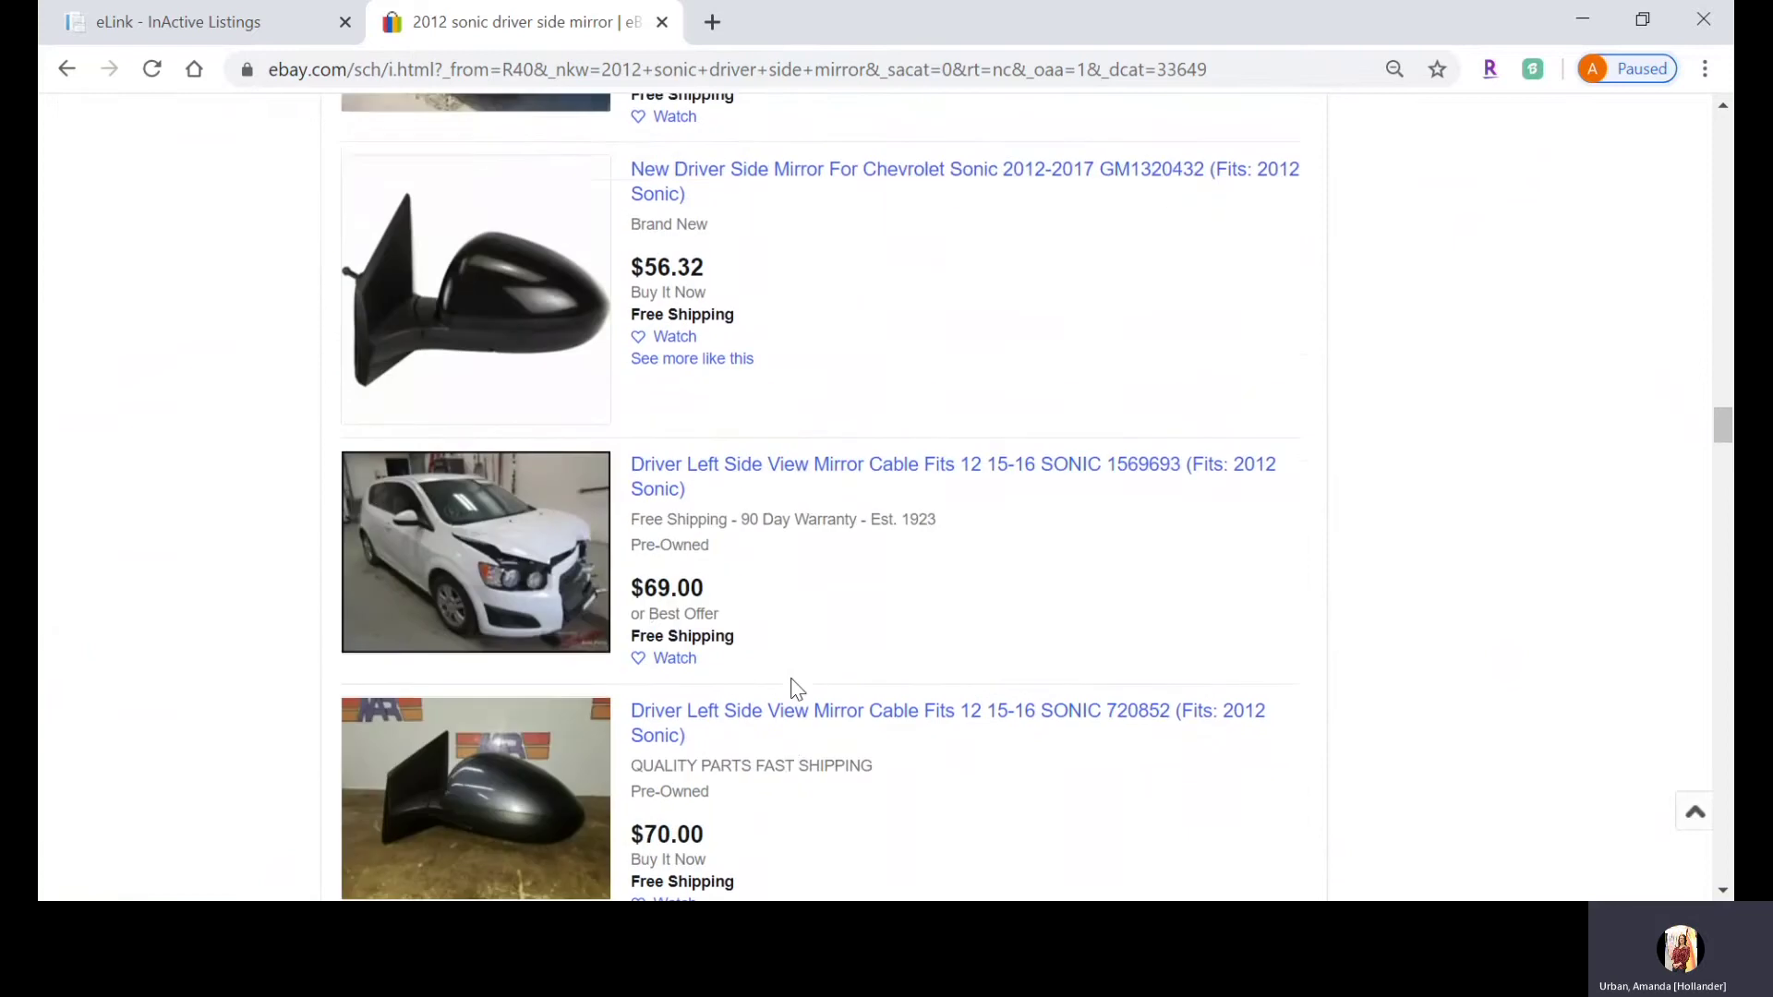
drag(633, 434, 938, 434)
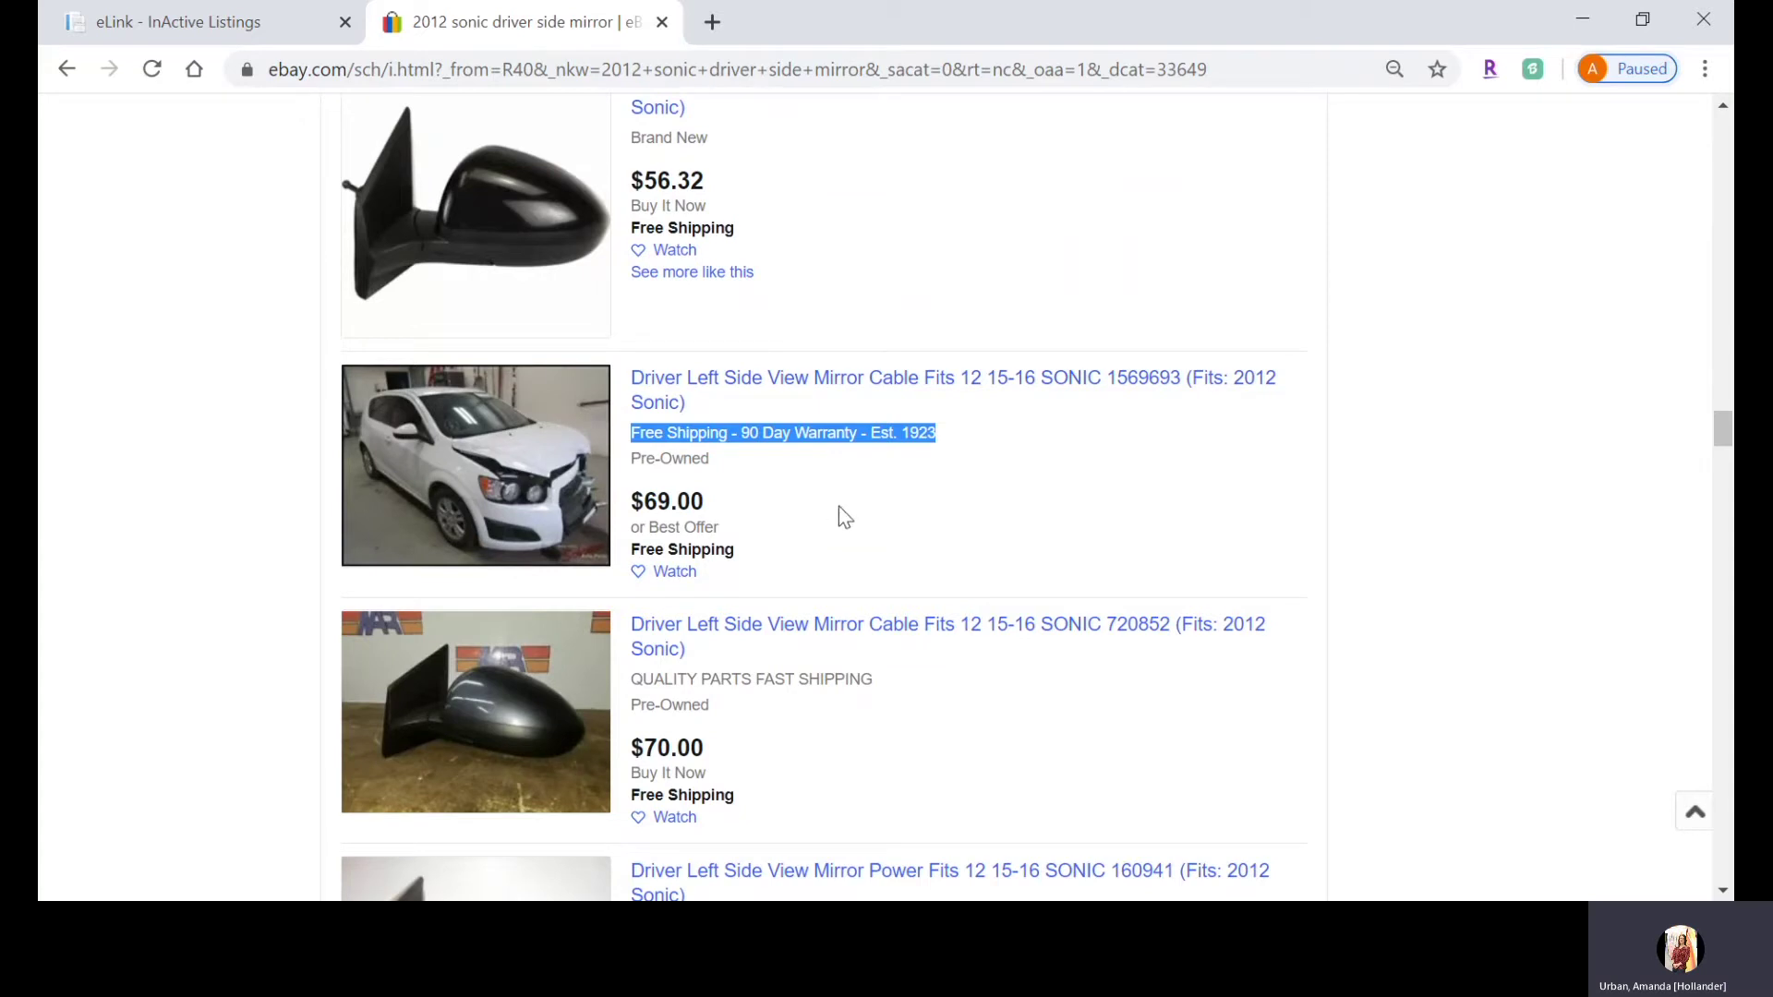
click(763, 447)
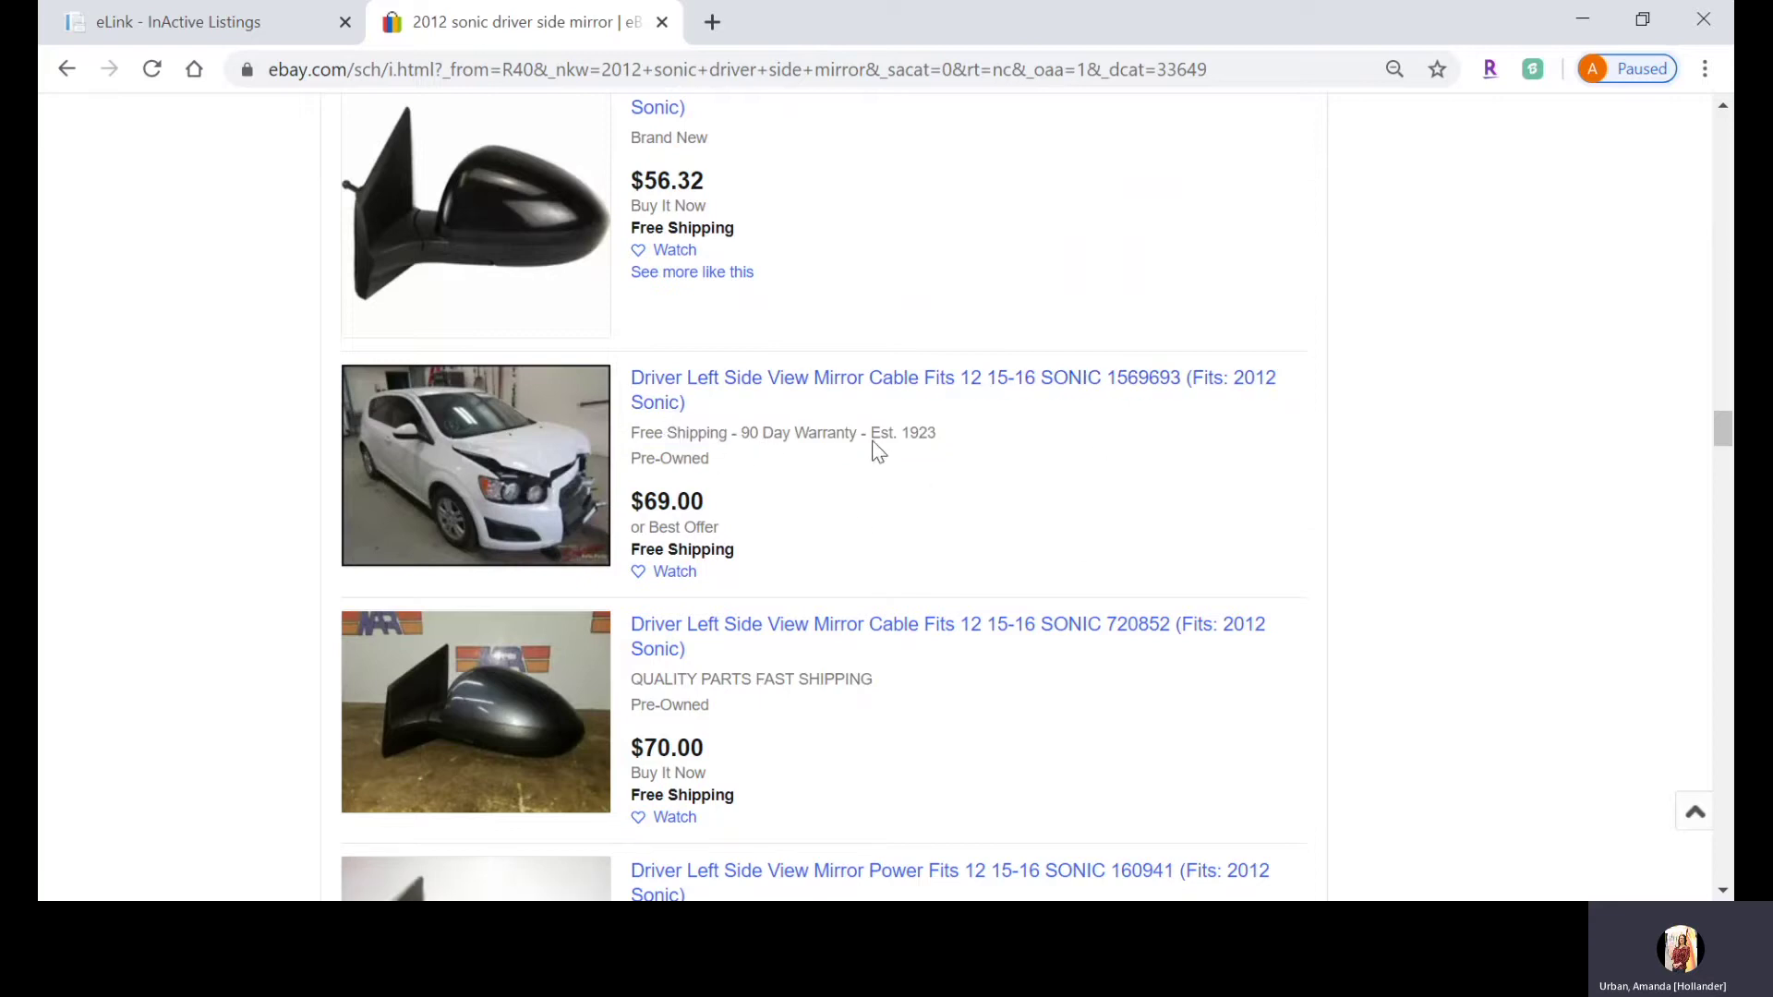
scroll(811, 729, down, 3)
scroll(812, 729, up, 4)
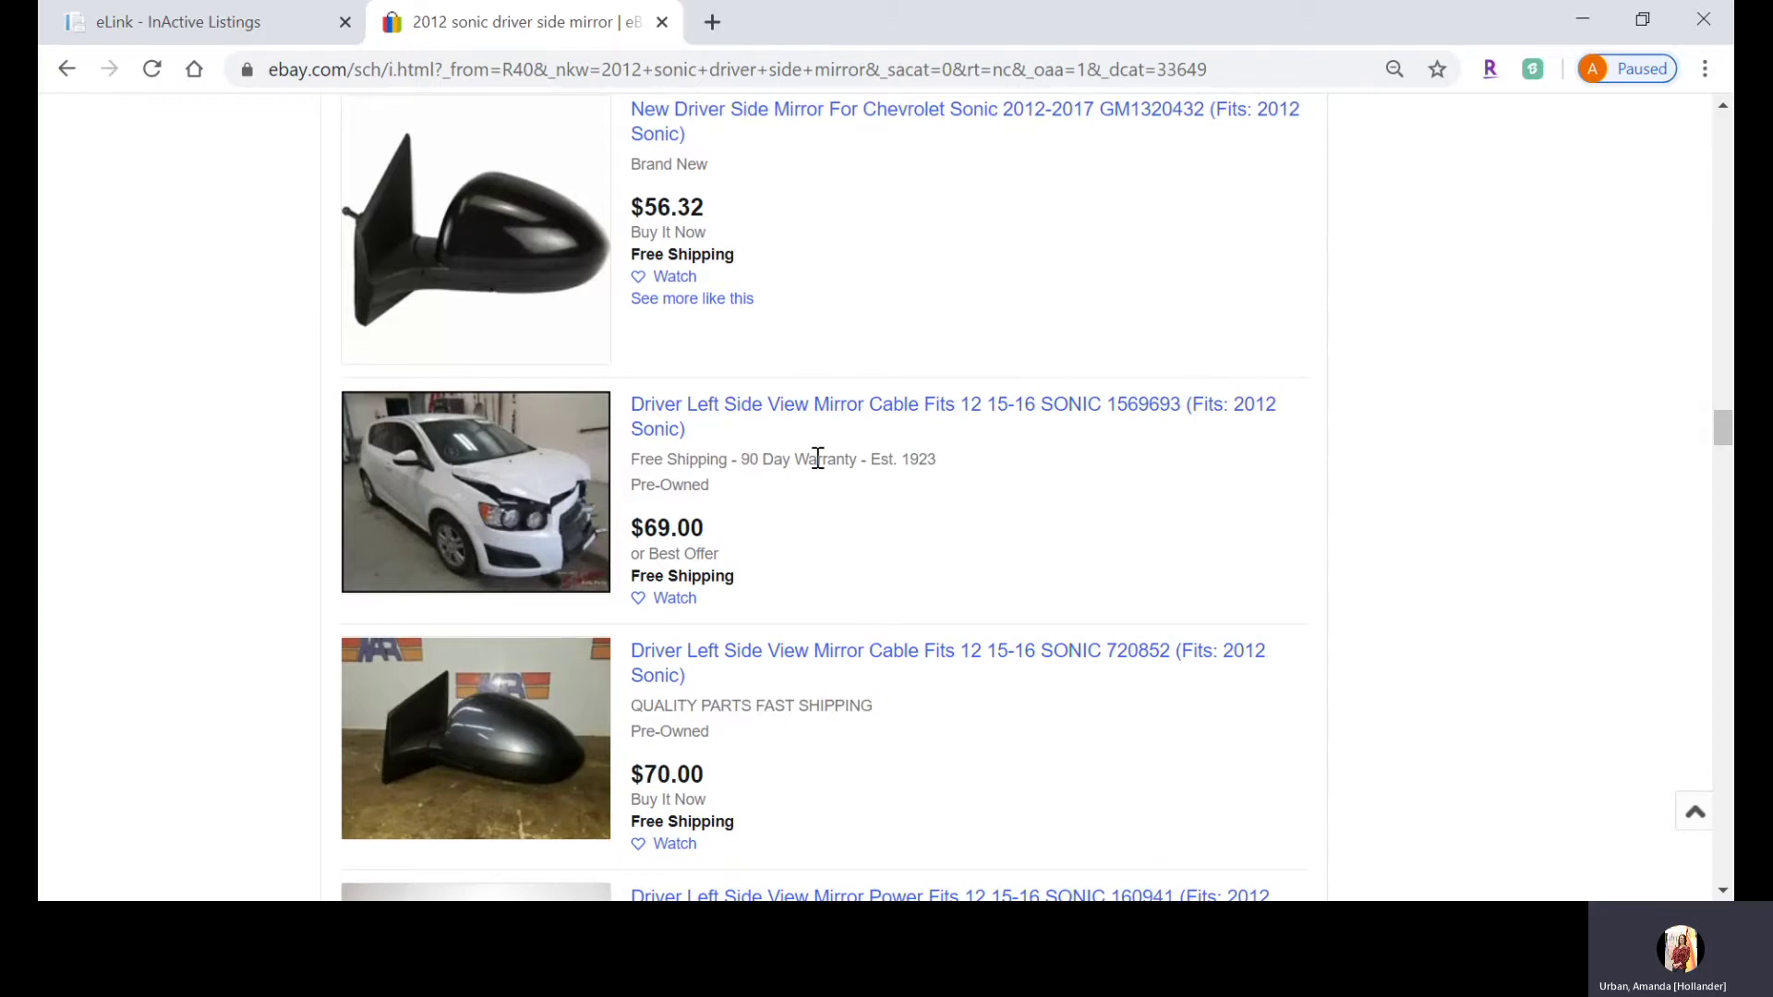
Step: Return to the Warranty filter options of the mirror search results and review them
scroll(817, 461, up, 15)
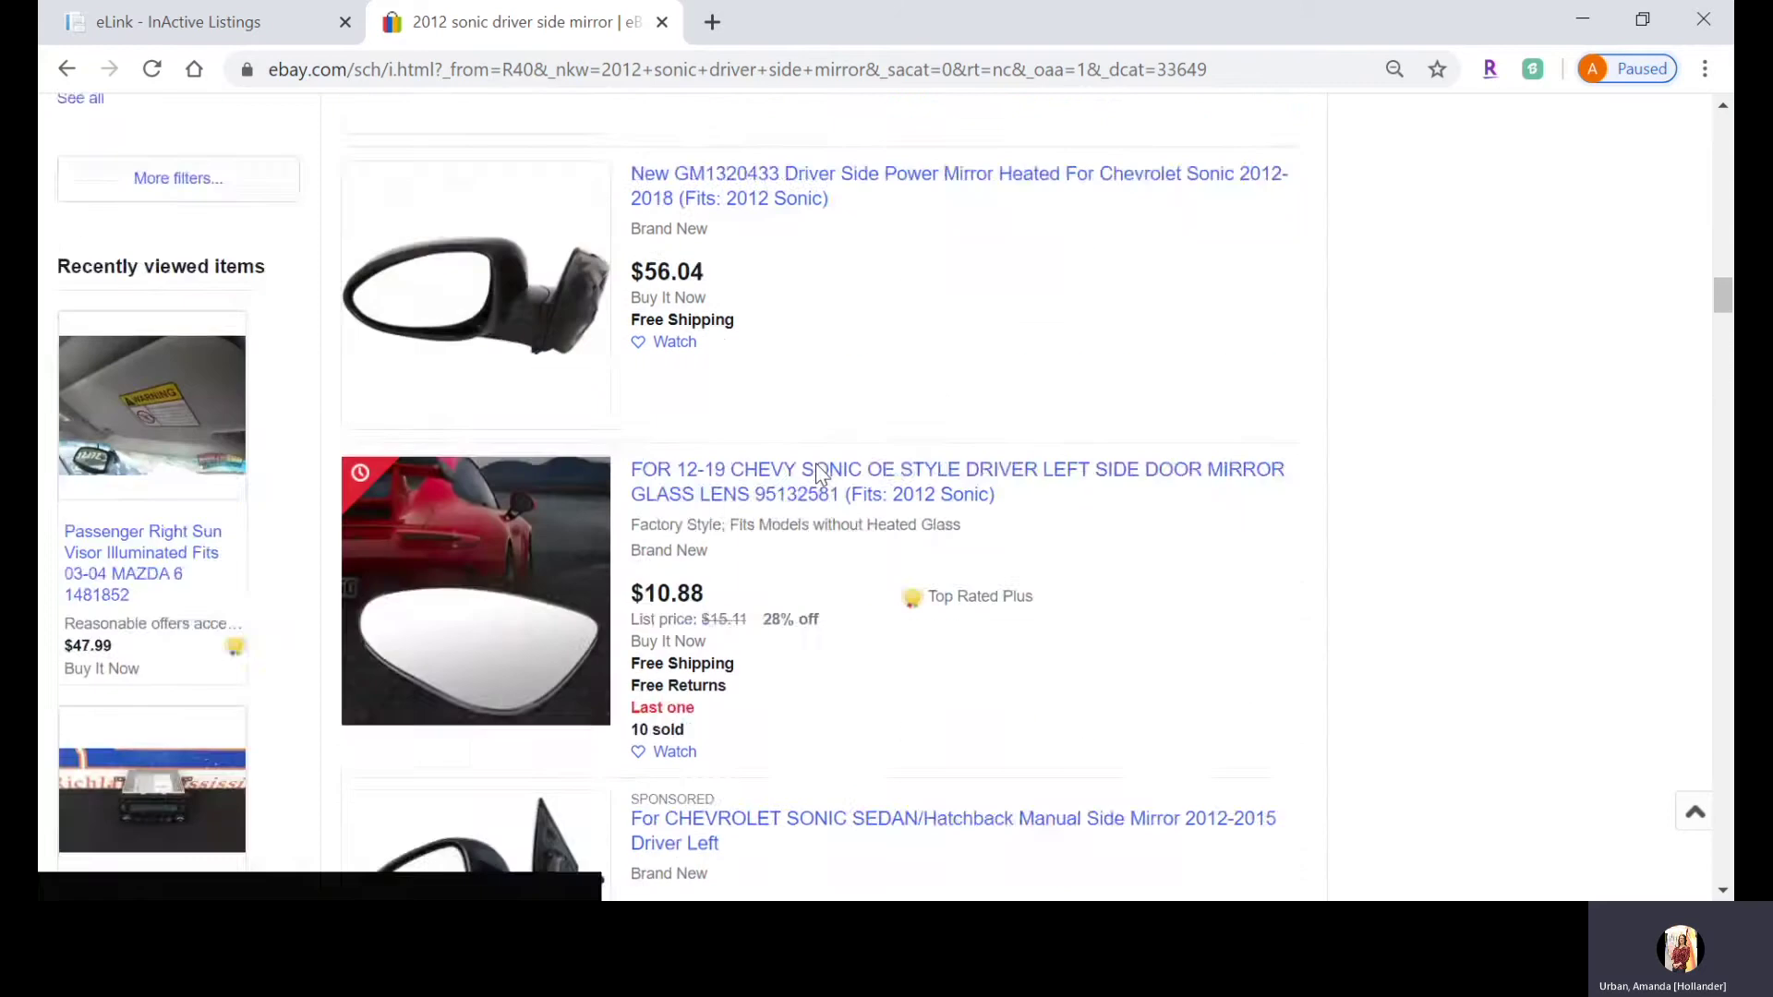
scroll(817, 473, down, 12)
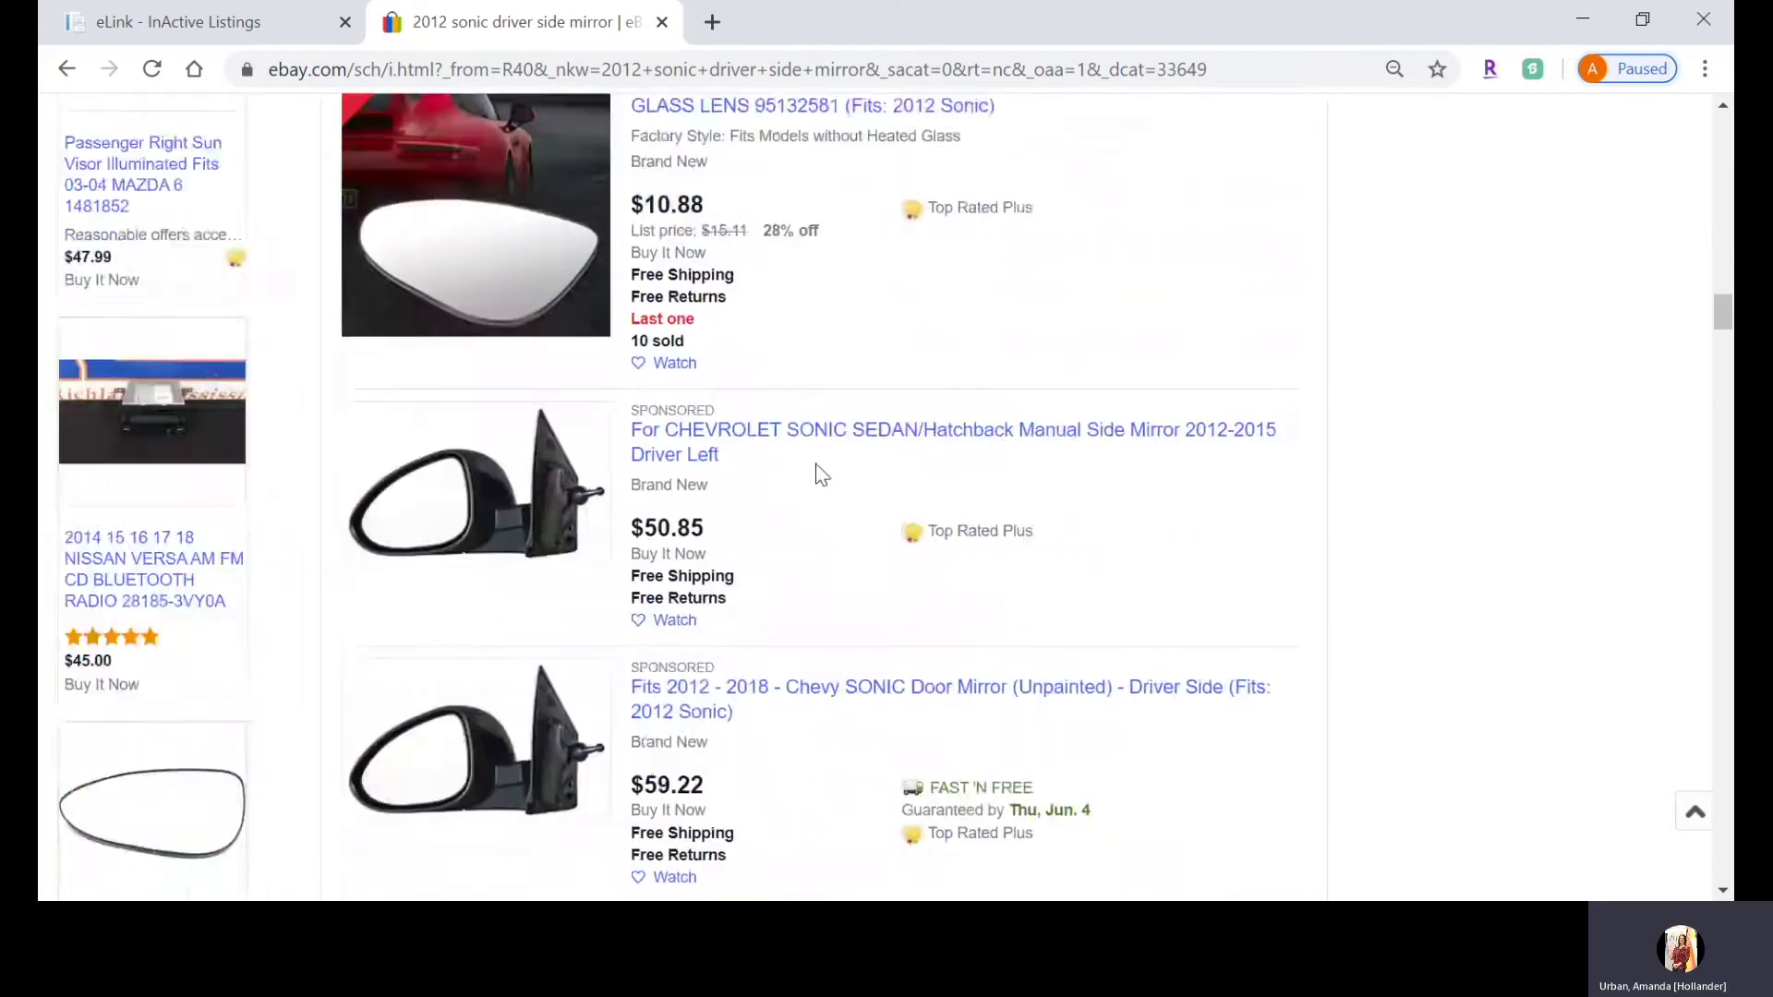
scroll(820, 473, up, 8)
scroll(820, 473, up, 10)
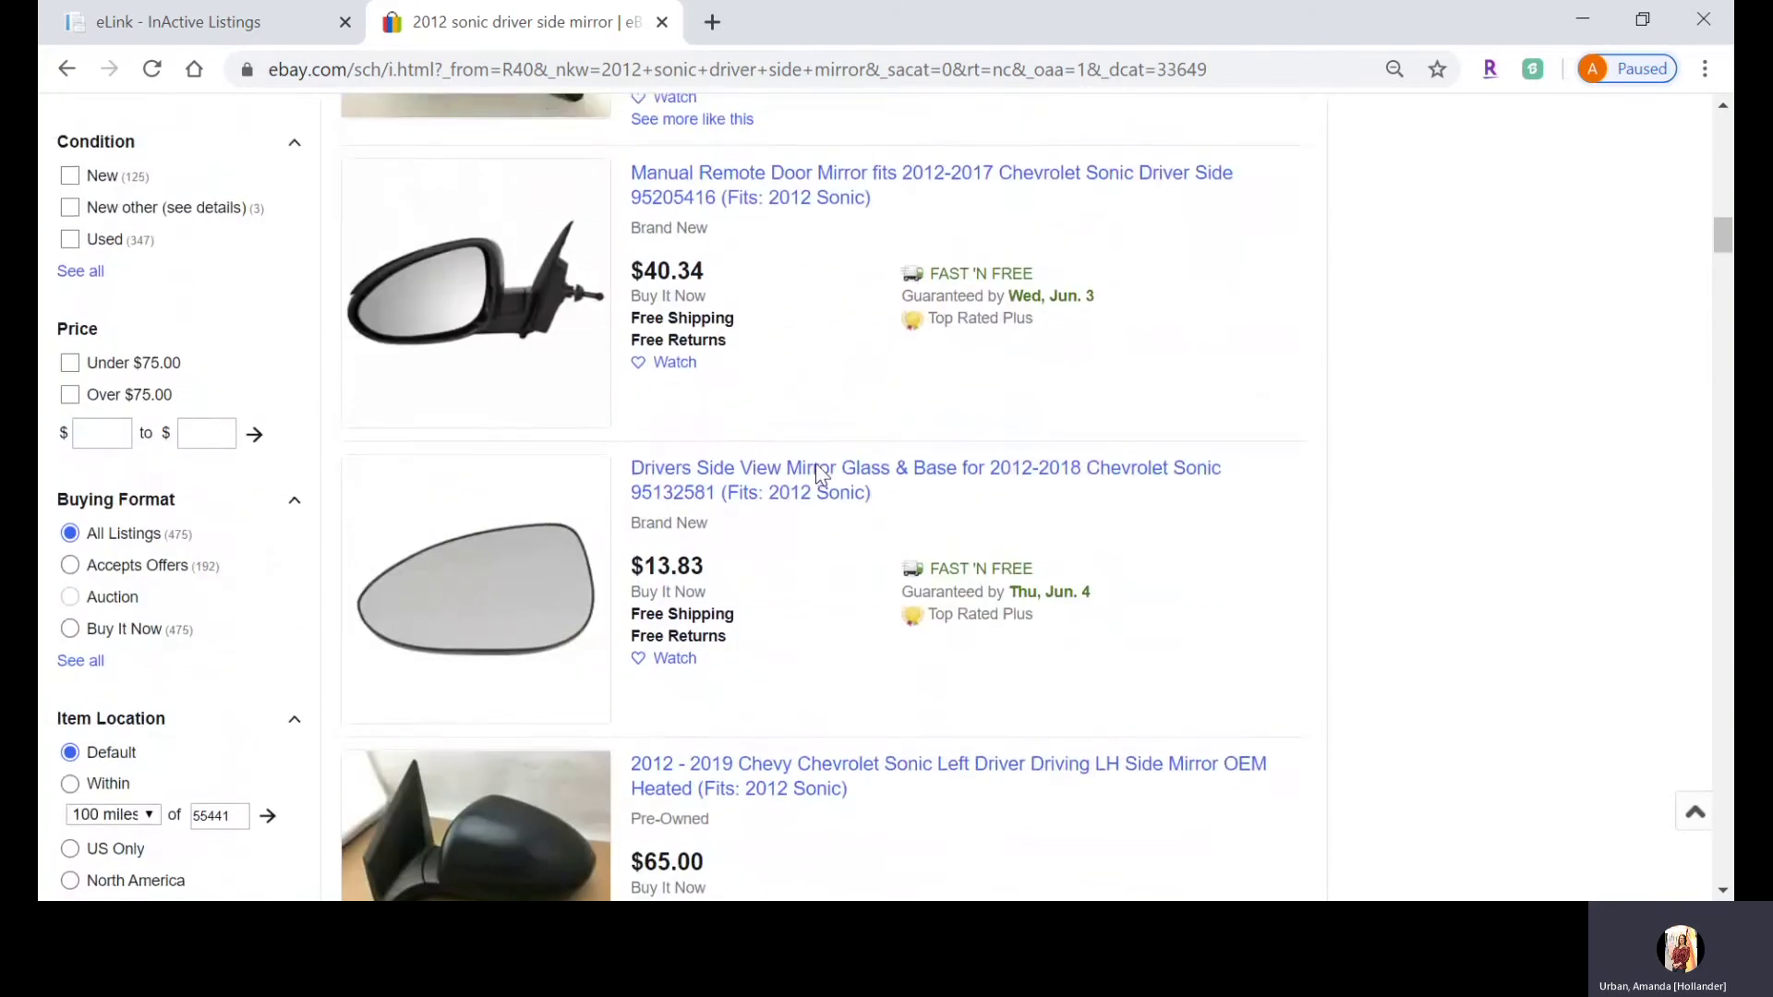
scroll(817, 476, up, 10)
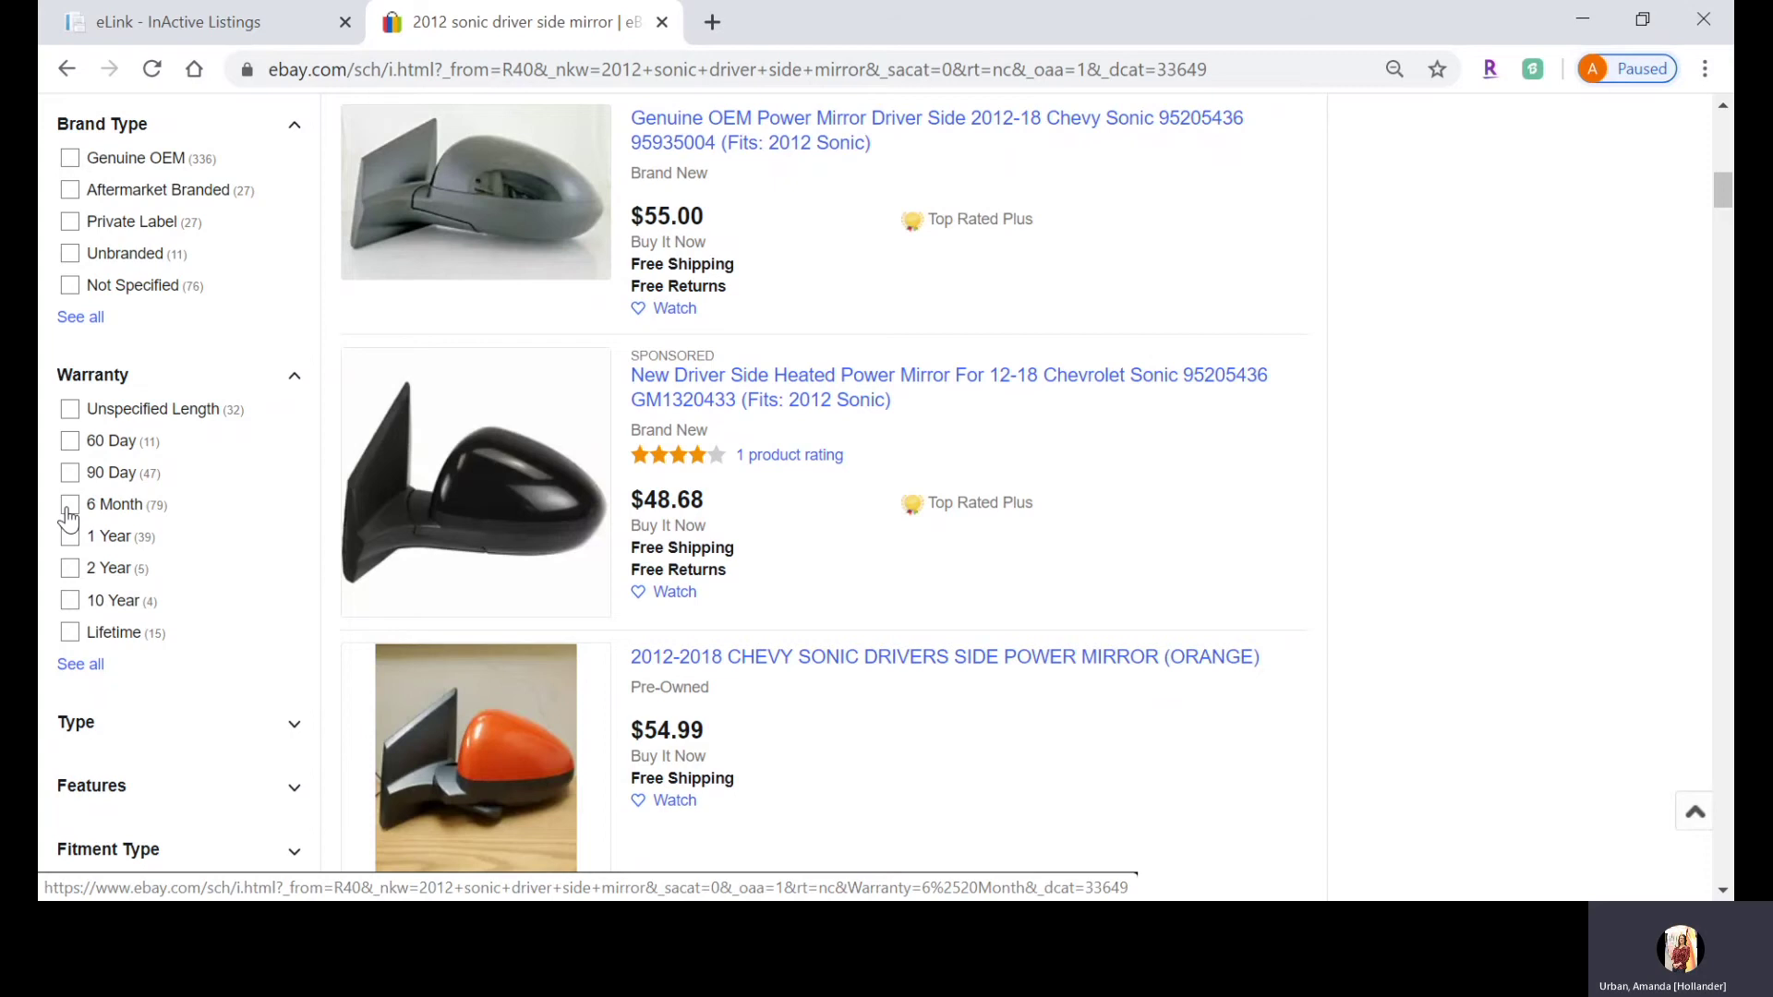
scroll(68, 516, down, 2)
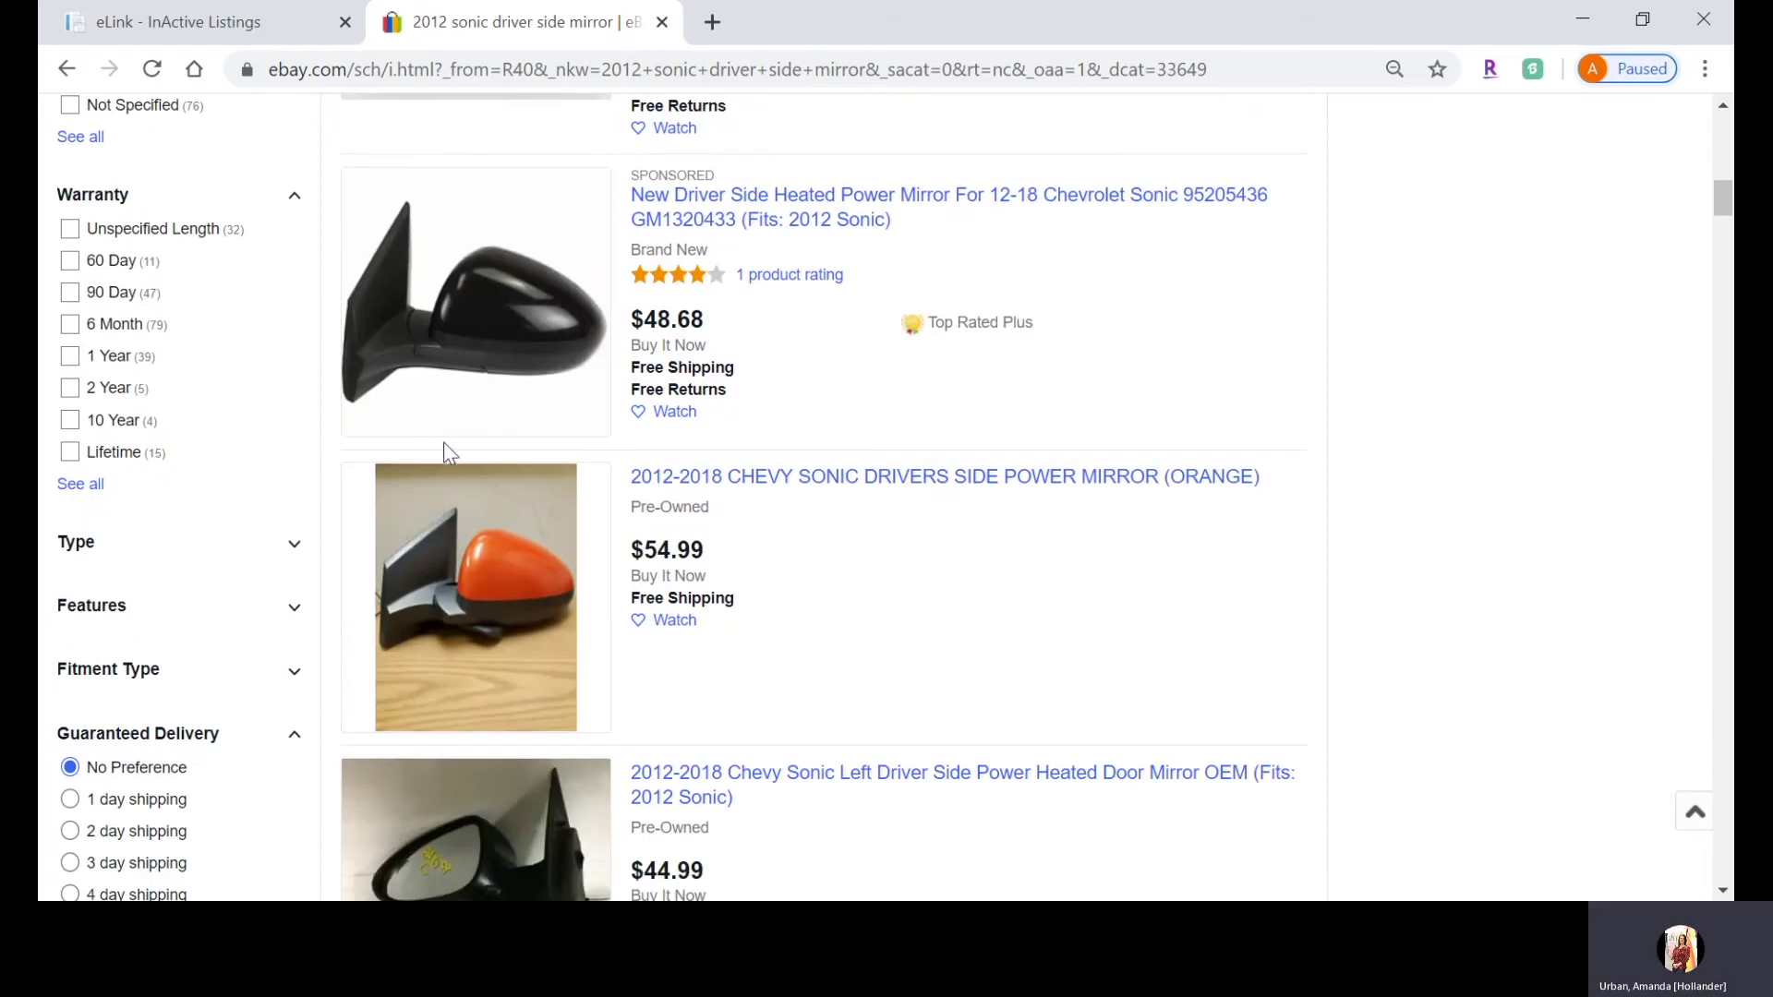
Step: Switch back to eLink and close the listing details of the Camaro engine
click(224, 28)
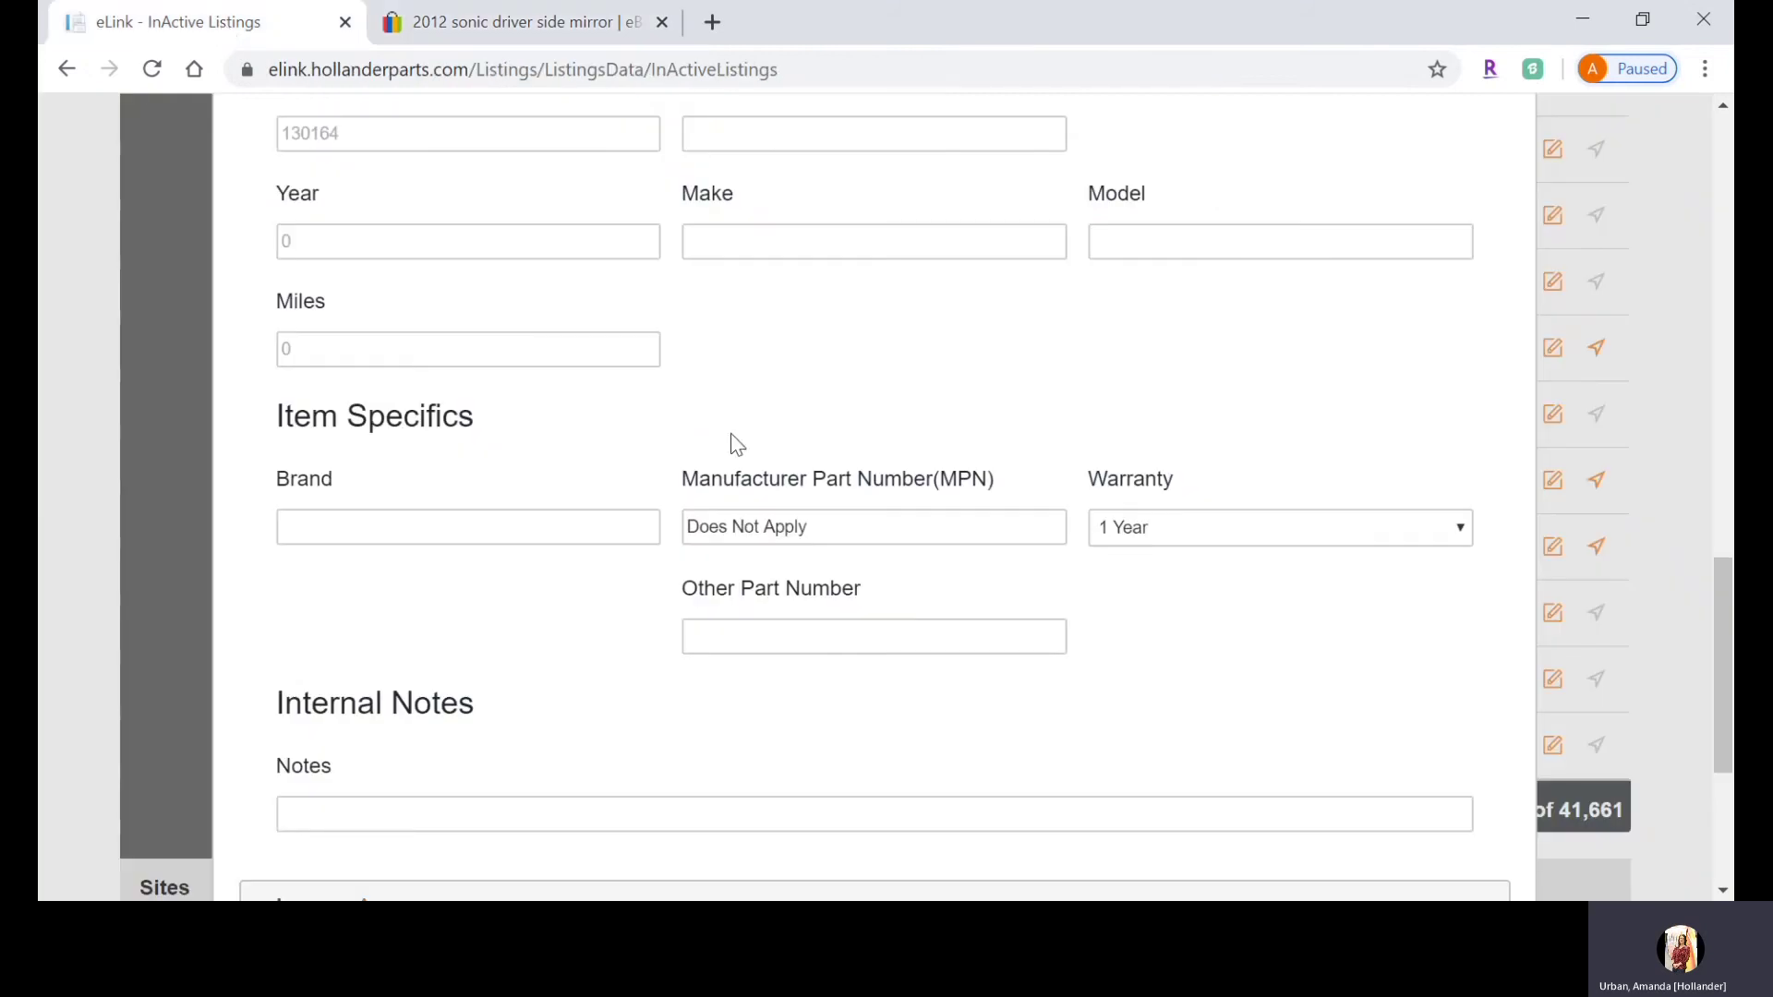
scroll(605, 429, up, 1)
scroll(604, 429, up, 3)
scroll(602, 424, down, 3)
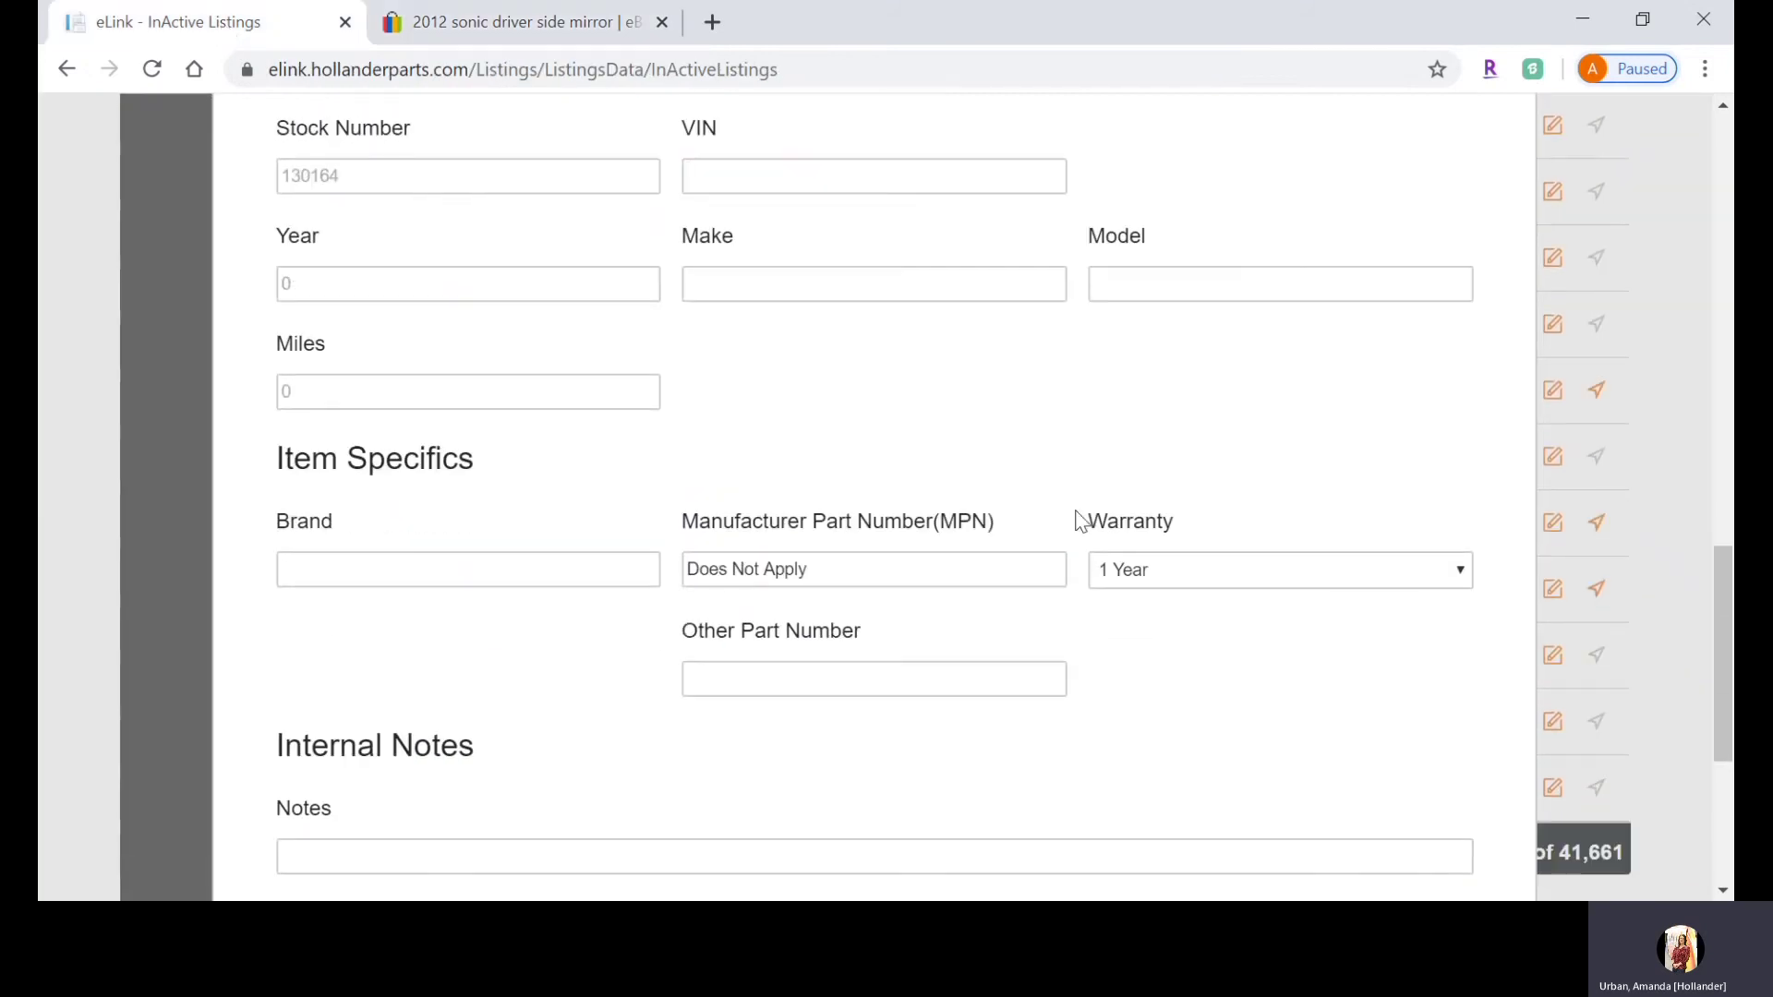
scroll(1085, 522, up, 1)
scroll(1085, 522, up, 10)
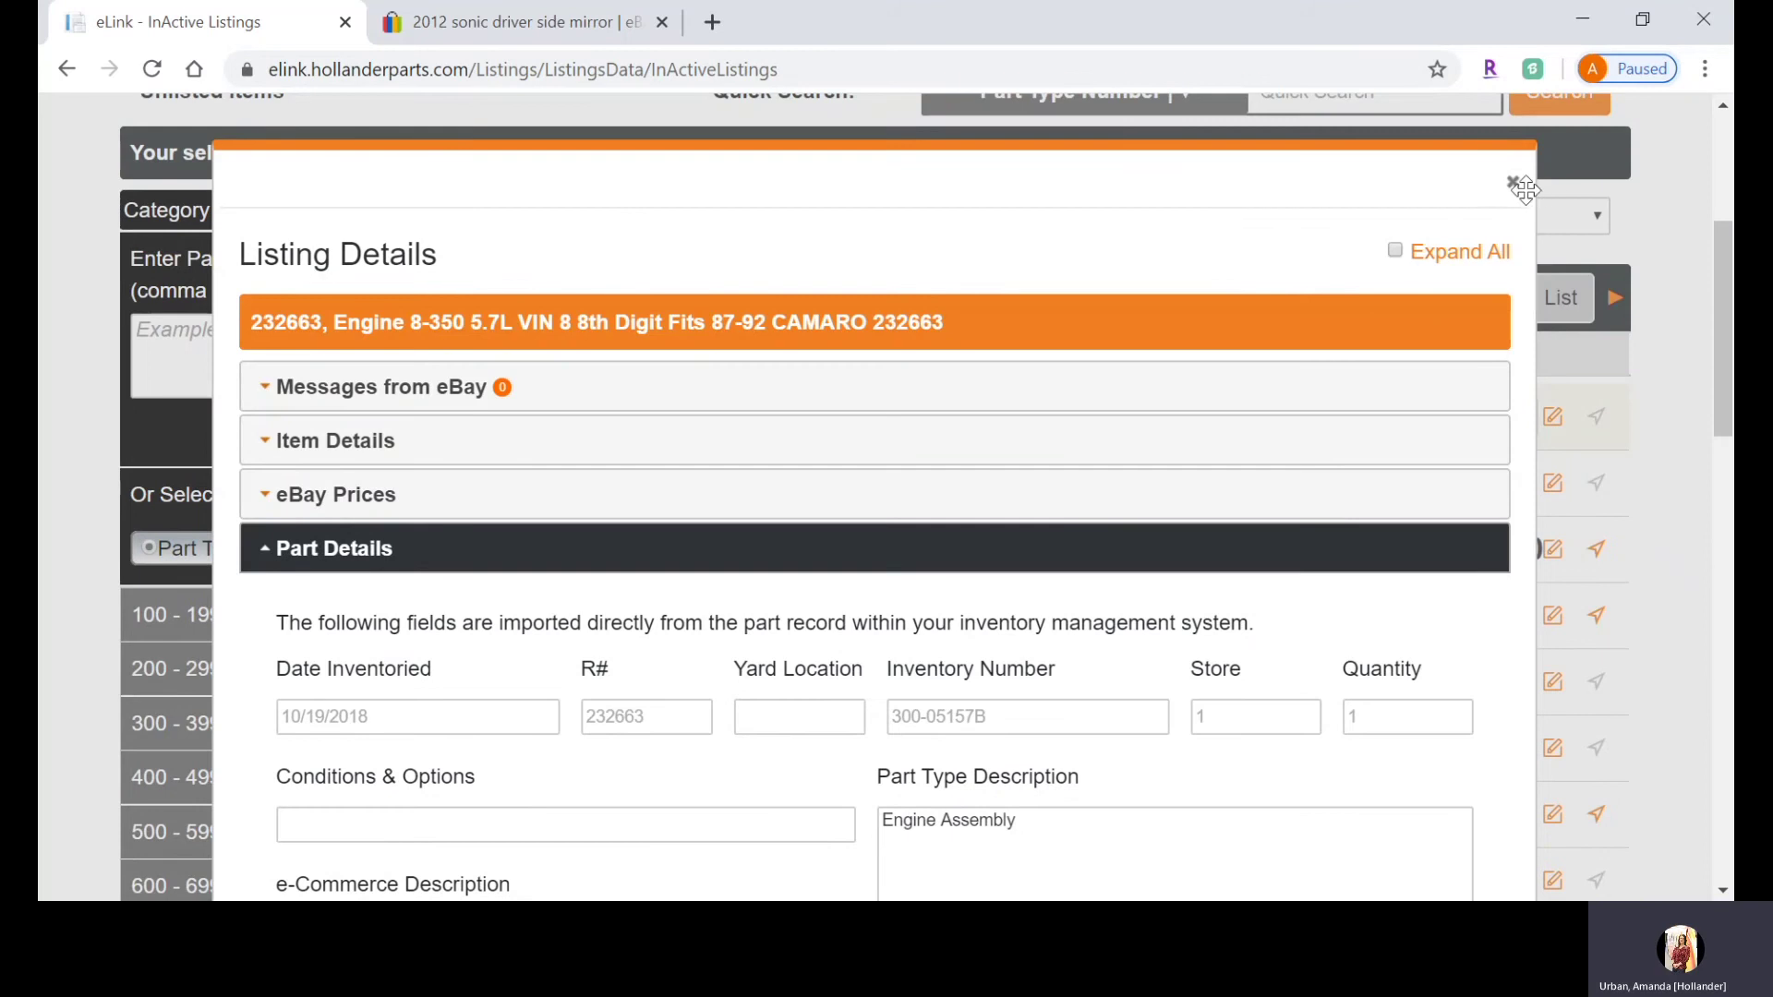
click(1510, 192)
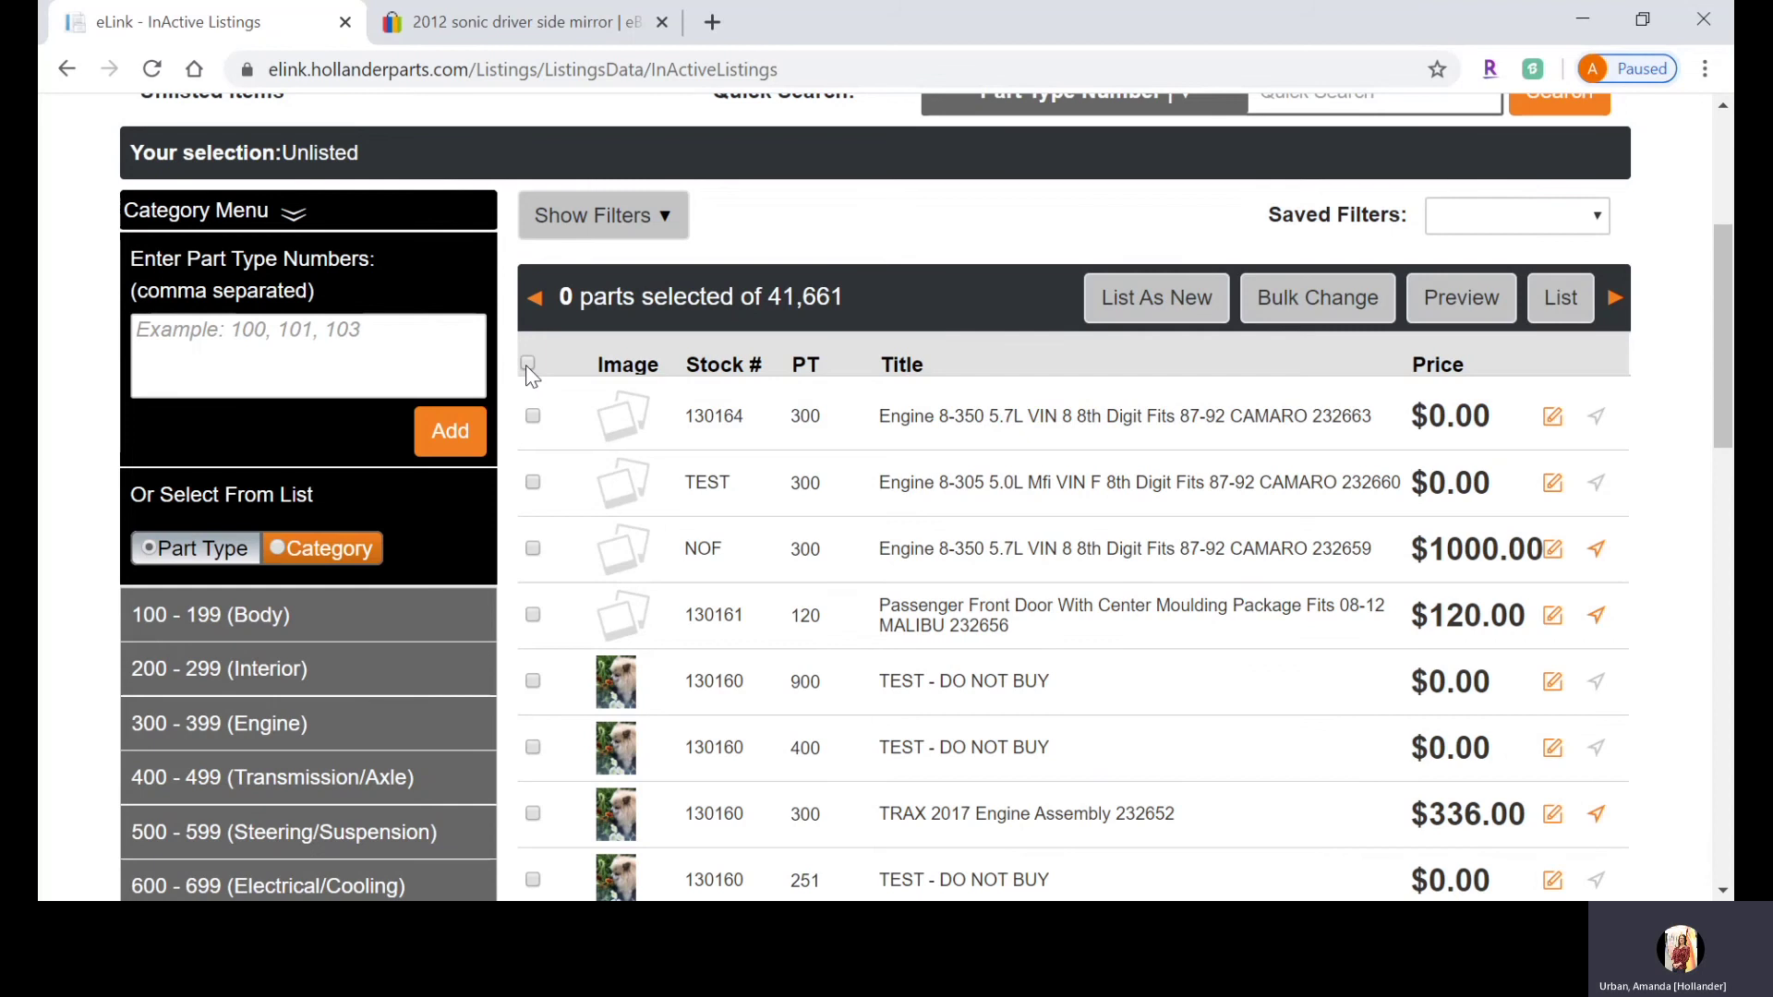
Step: Reopen the listing details of the engine with stock number 130164 and set its Item Specifics warranty in Part Details to 6 Month
click(958, 418)
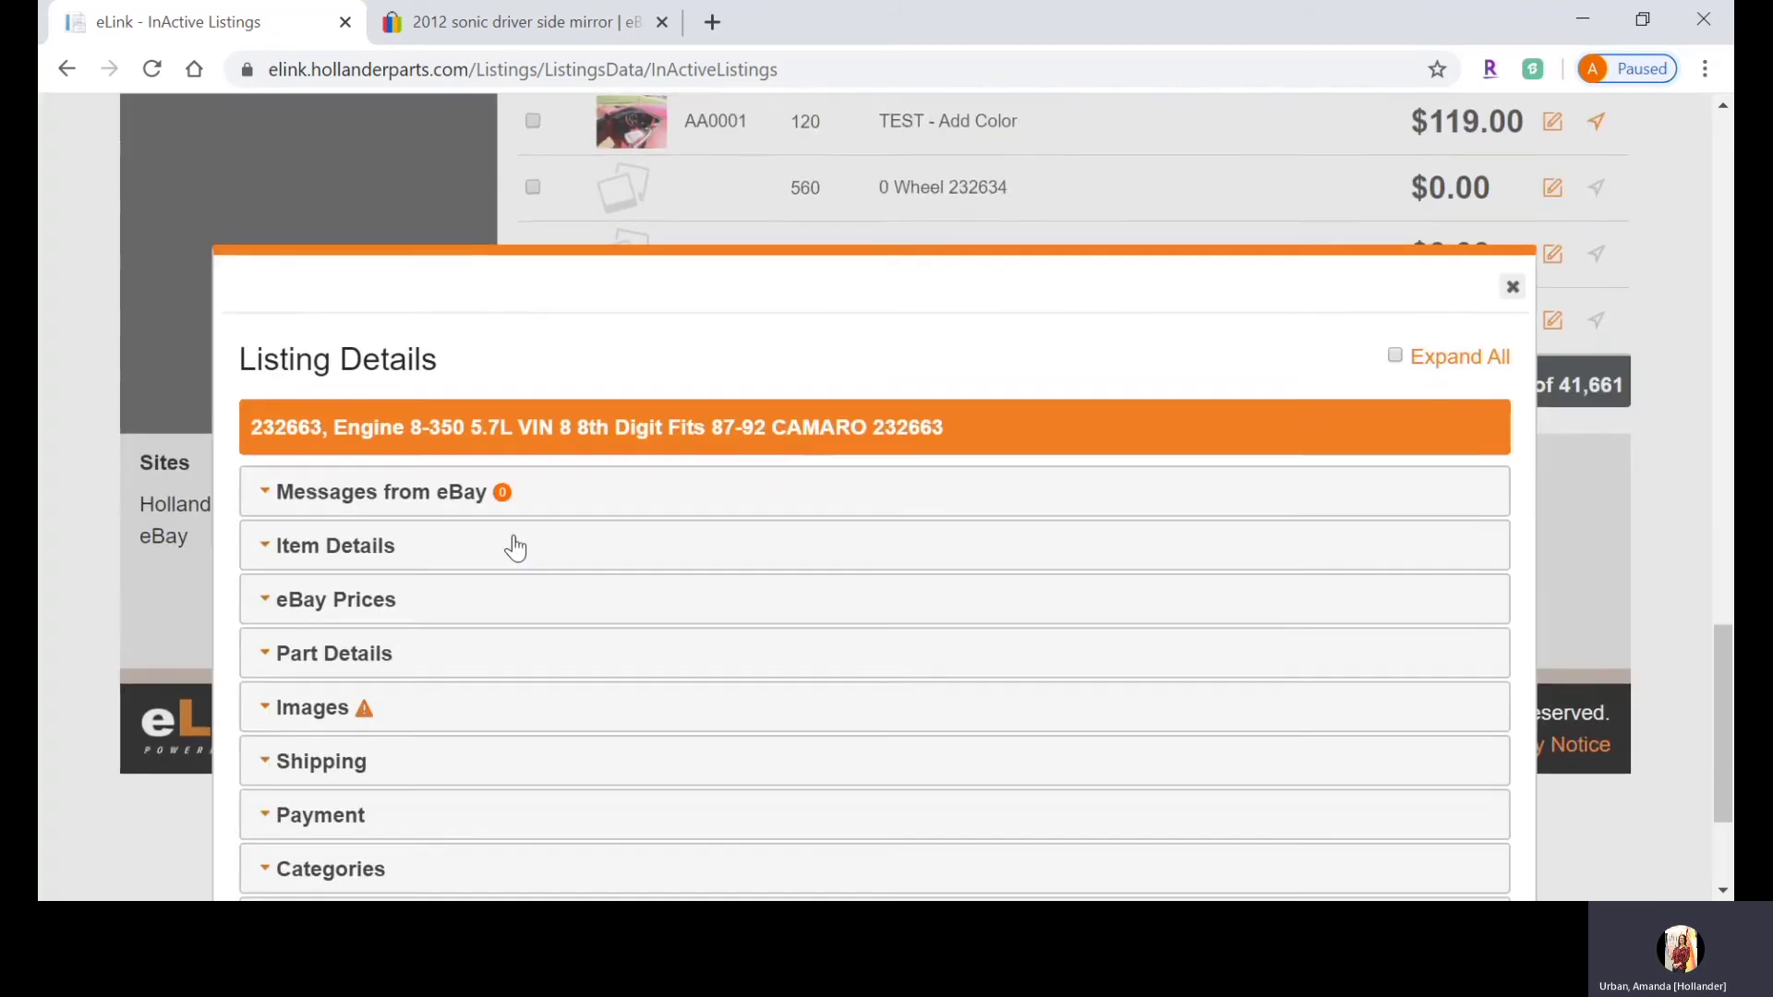
scroll(514, 546, down, 3)
click(407, 442)
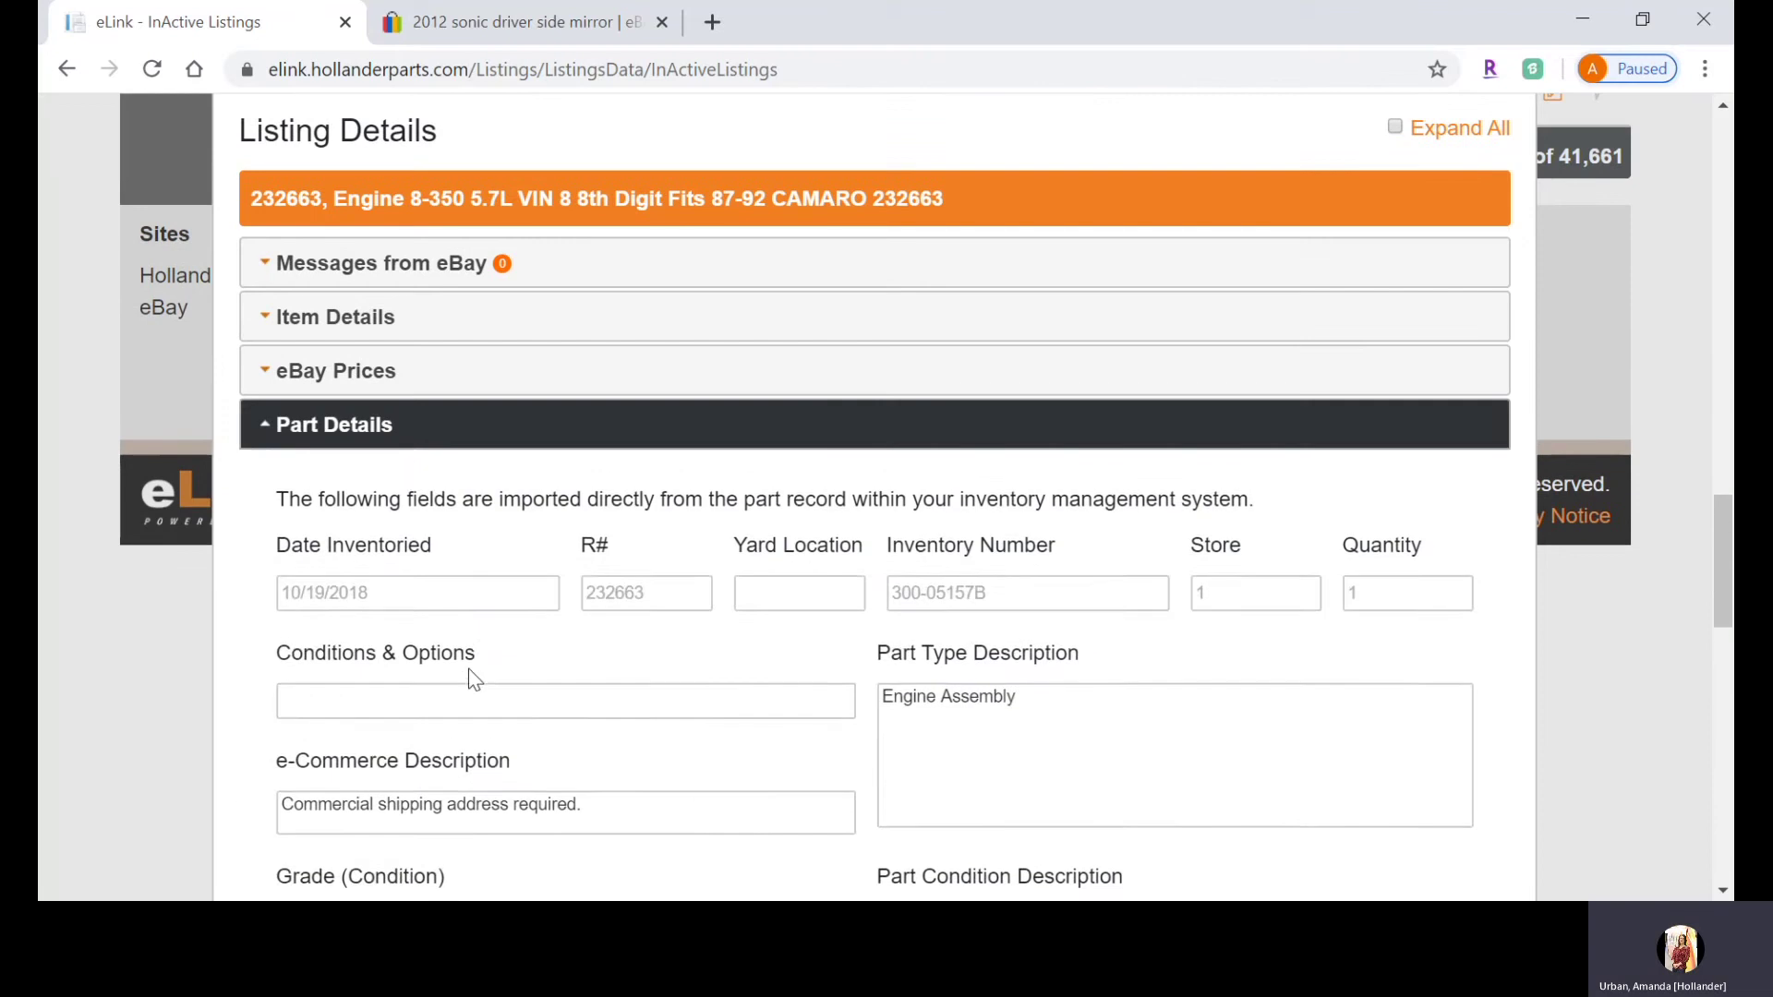
scroll(471, 674, down, 5)
scroll(300, 675, down, 3)
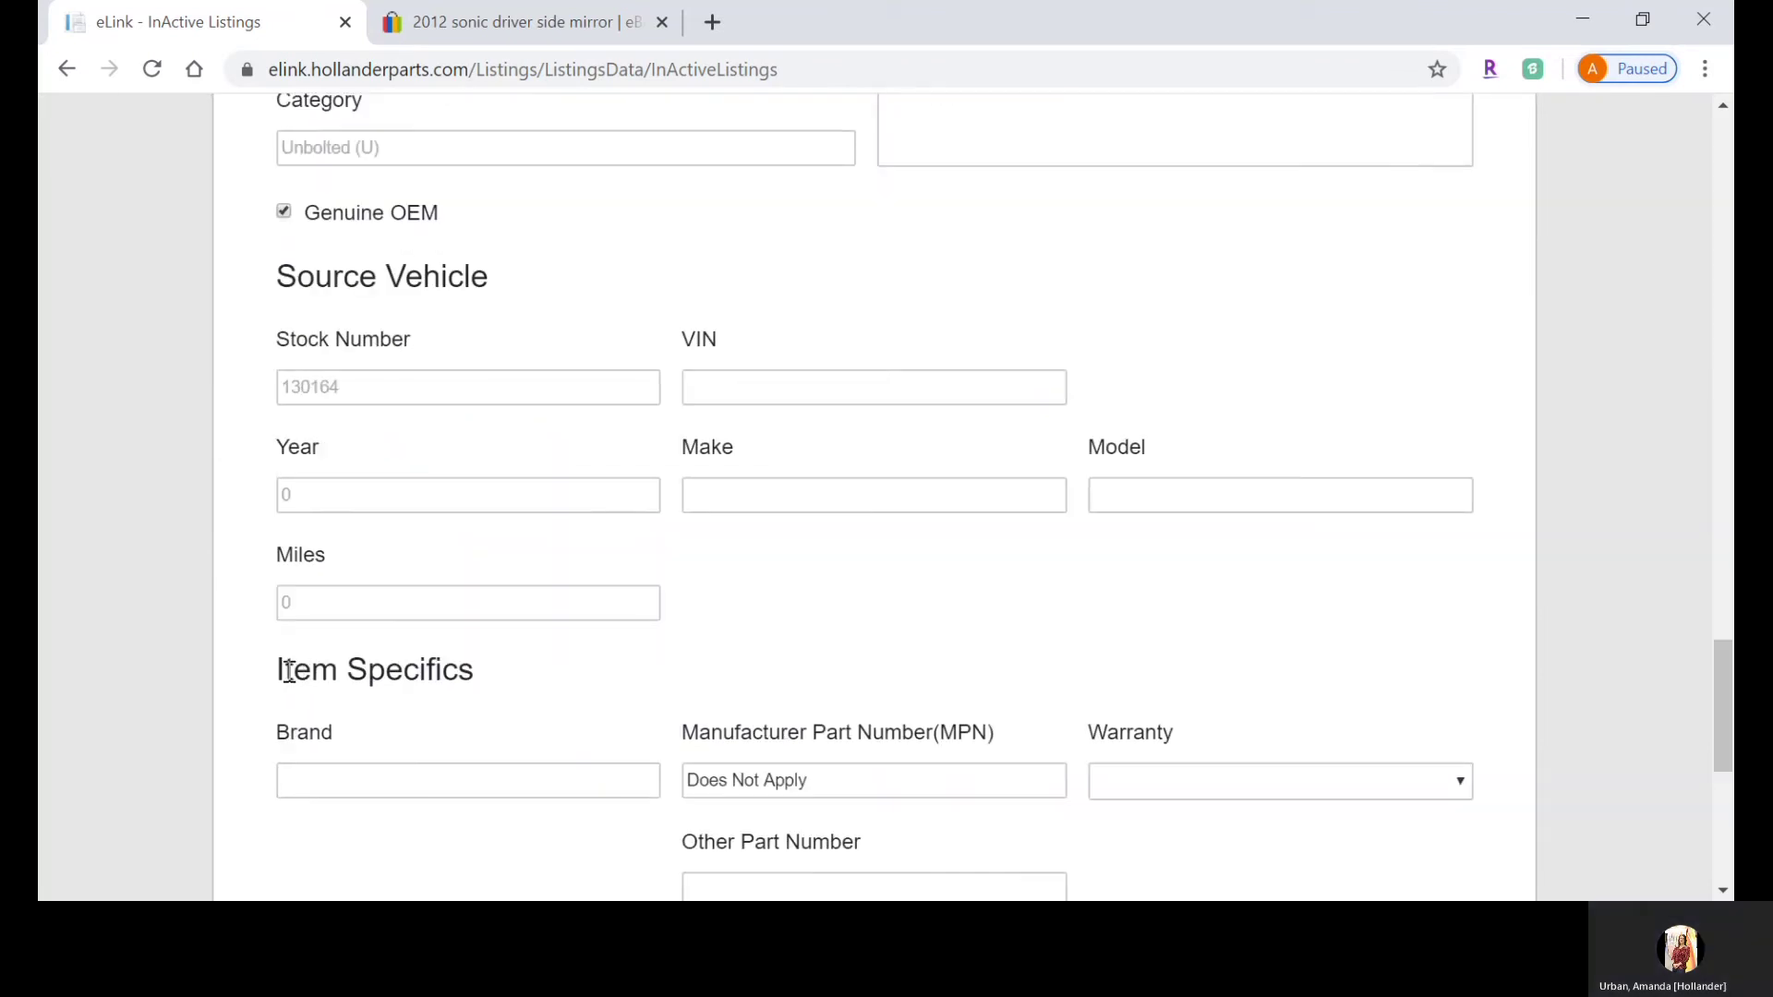
drag(289, 671, 473, 688)
scroll(451, 619, down, 3)
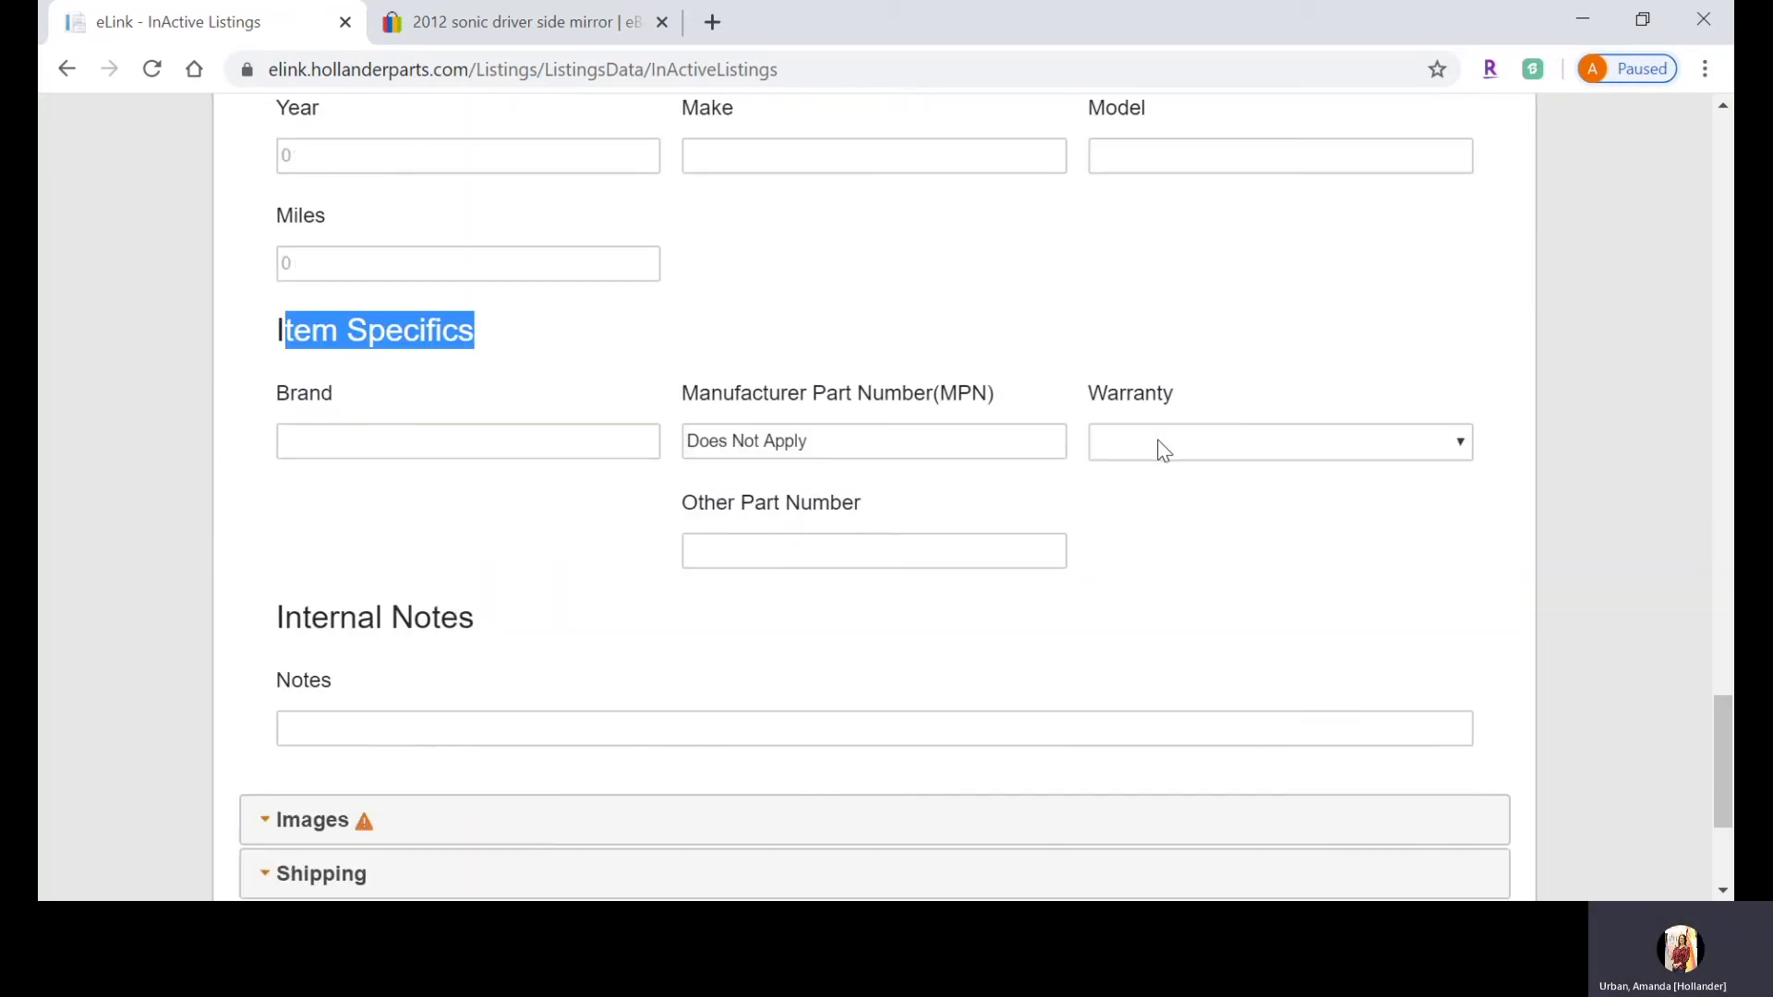
click(1162, 450)
click(1156, 582)
click(1158, 582)
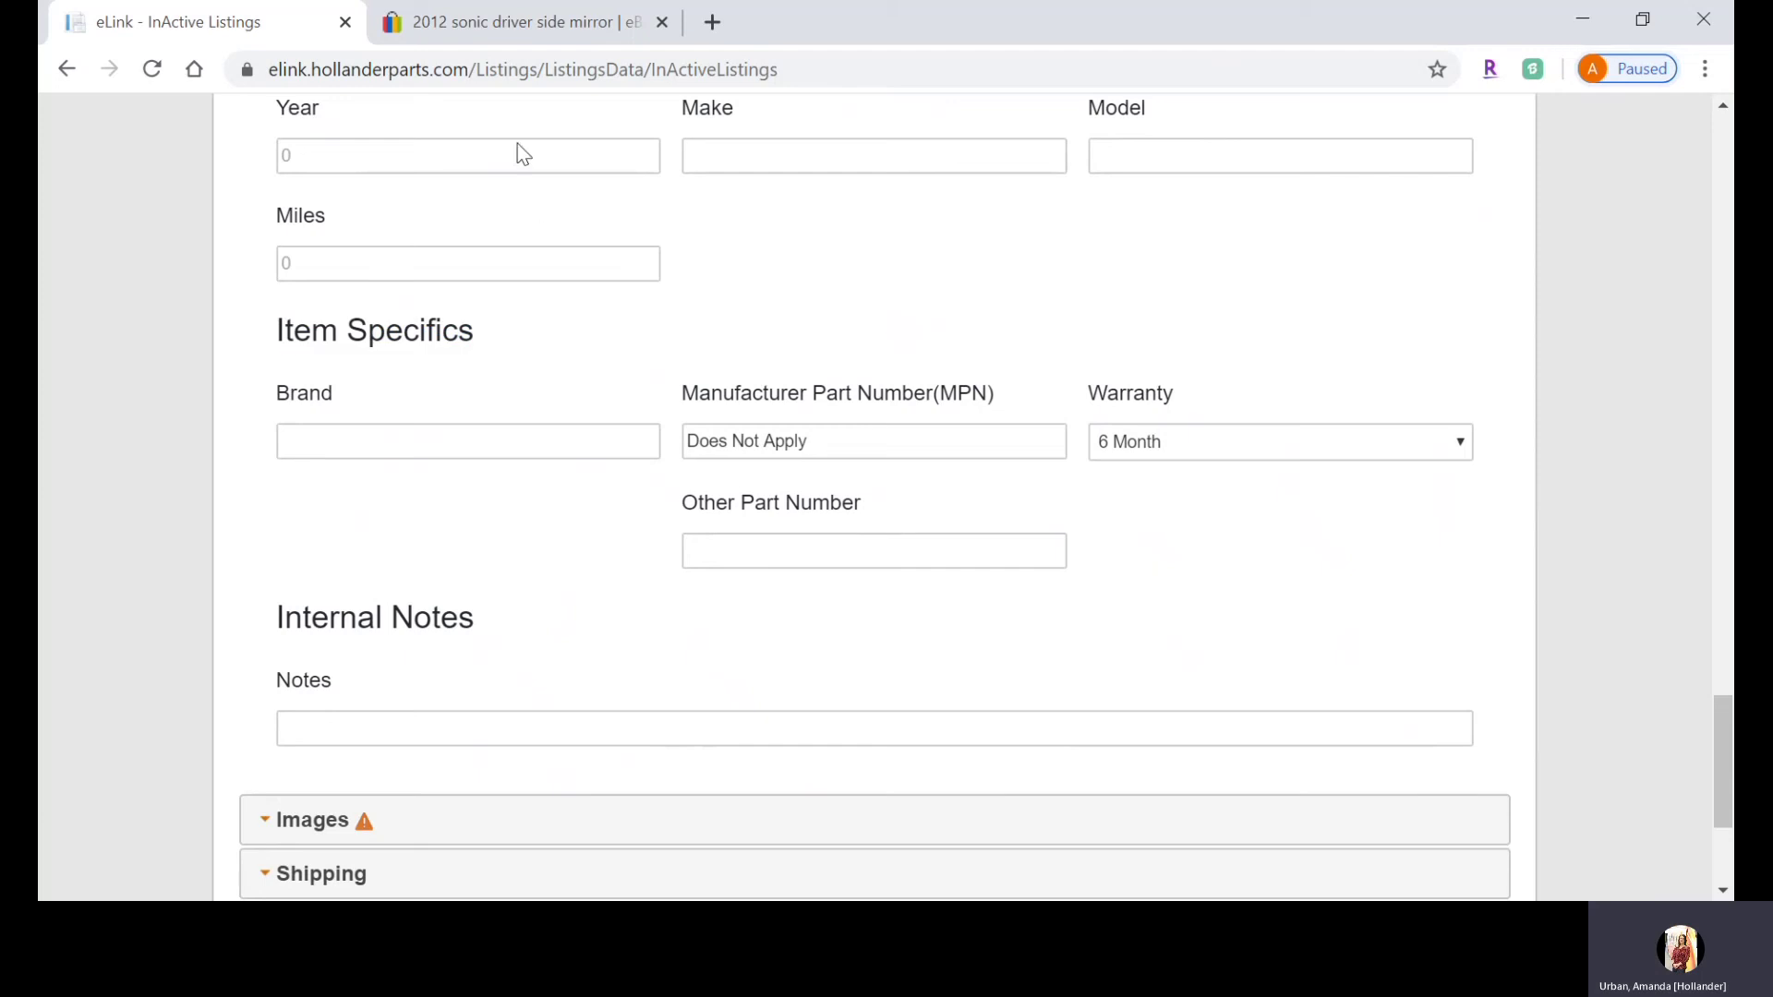
Step: Switch to the eBay results for "2012 sonic driver side mirror" and filter them by a 6 Month warranty
click(465, 39)
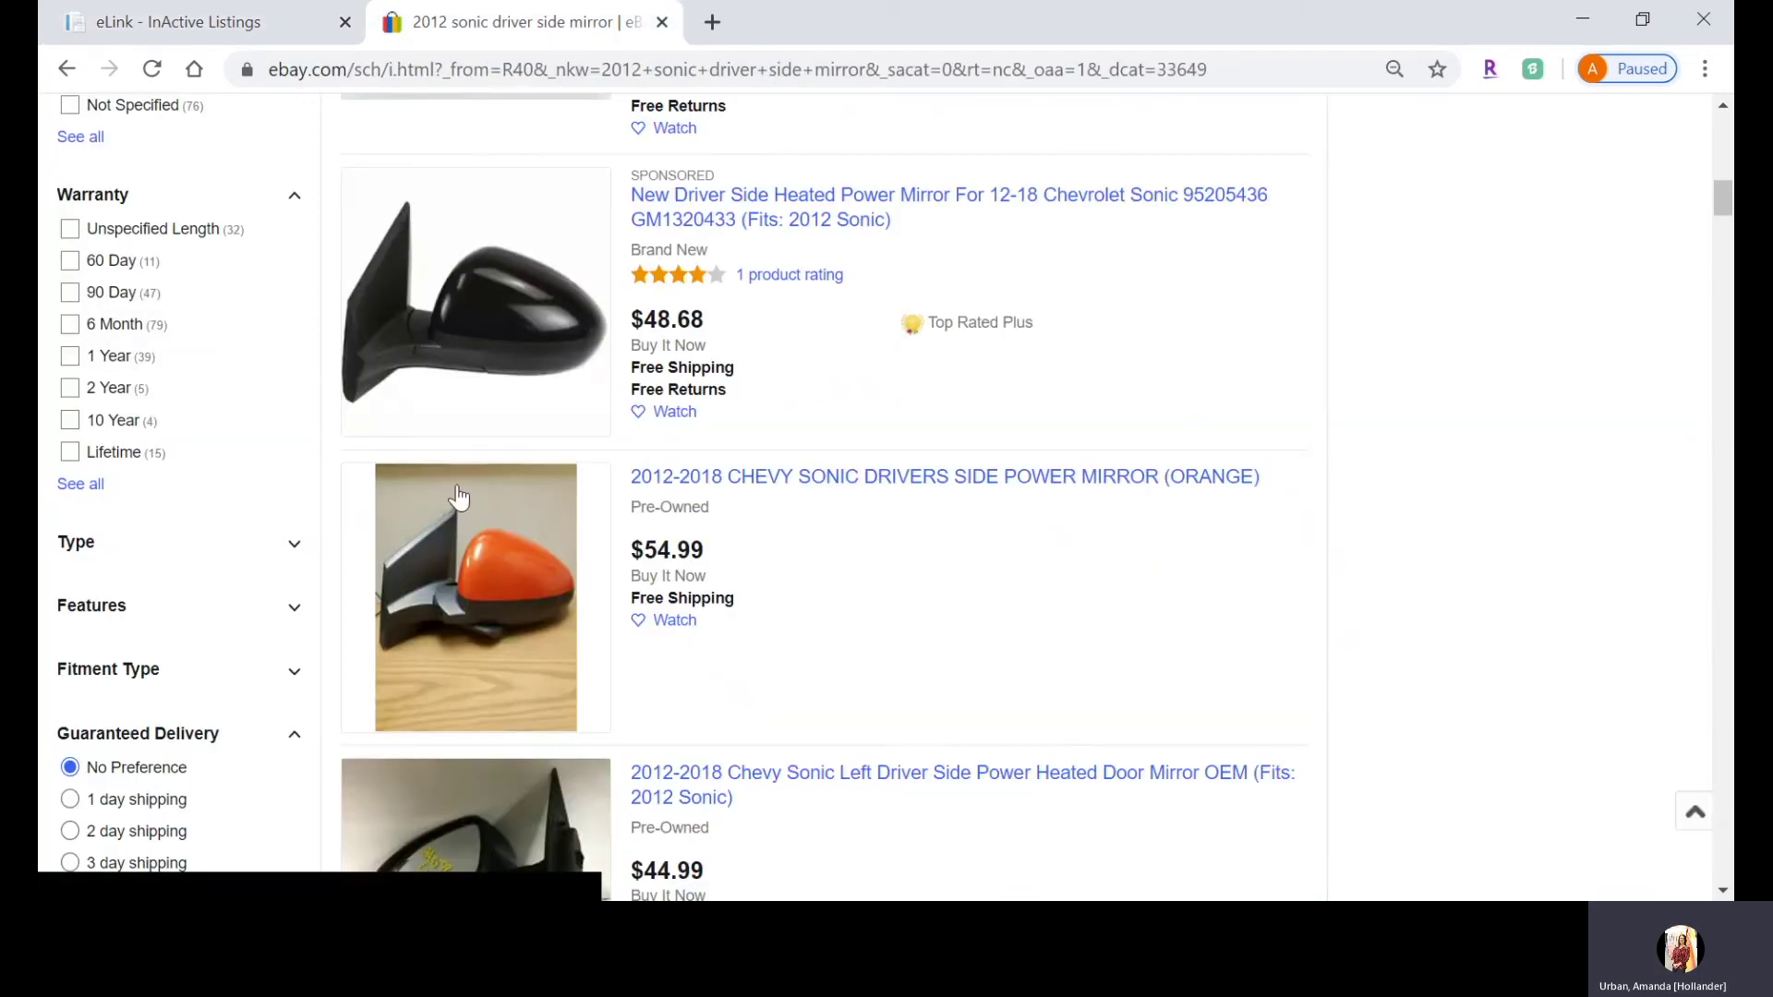
scroll(321, 400, up, 15)
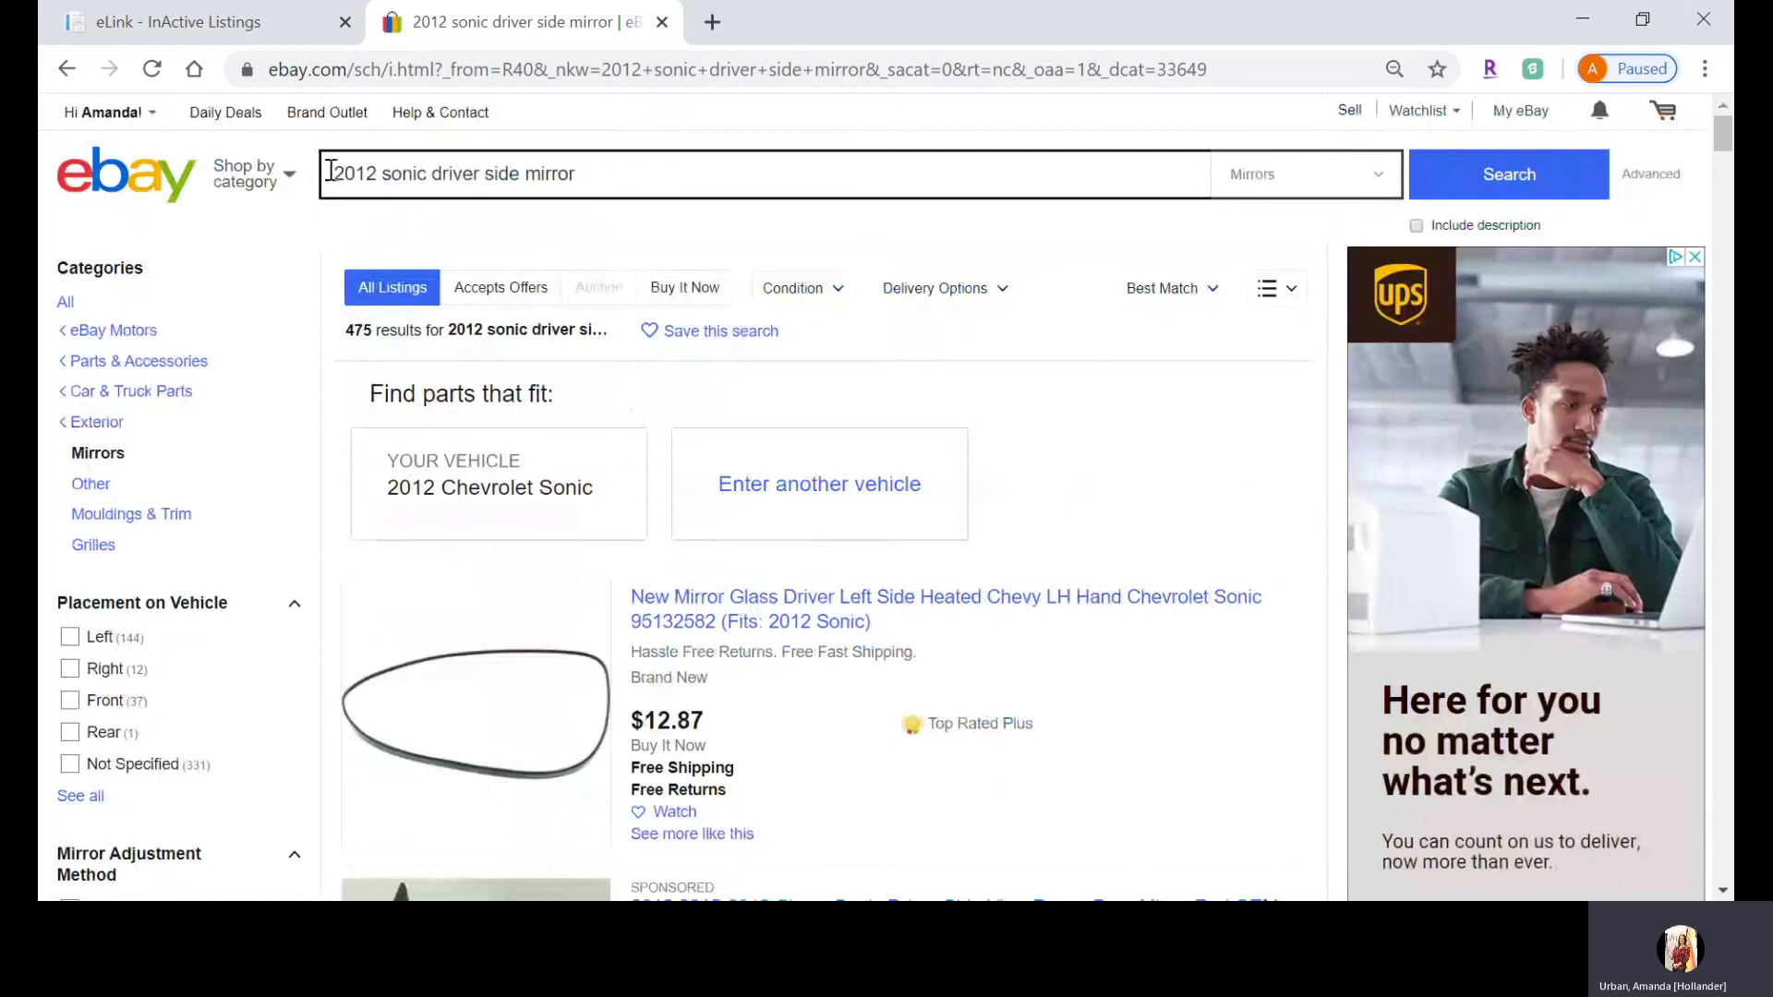
drag(330, 172, 606, 164)
scroll(580, 140, down, 3)
scroll(580, 141, down, 15)
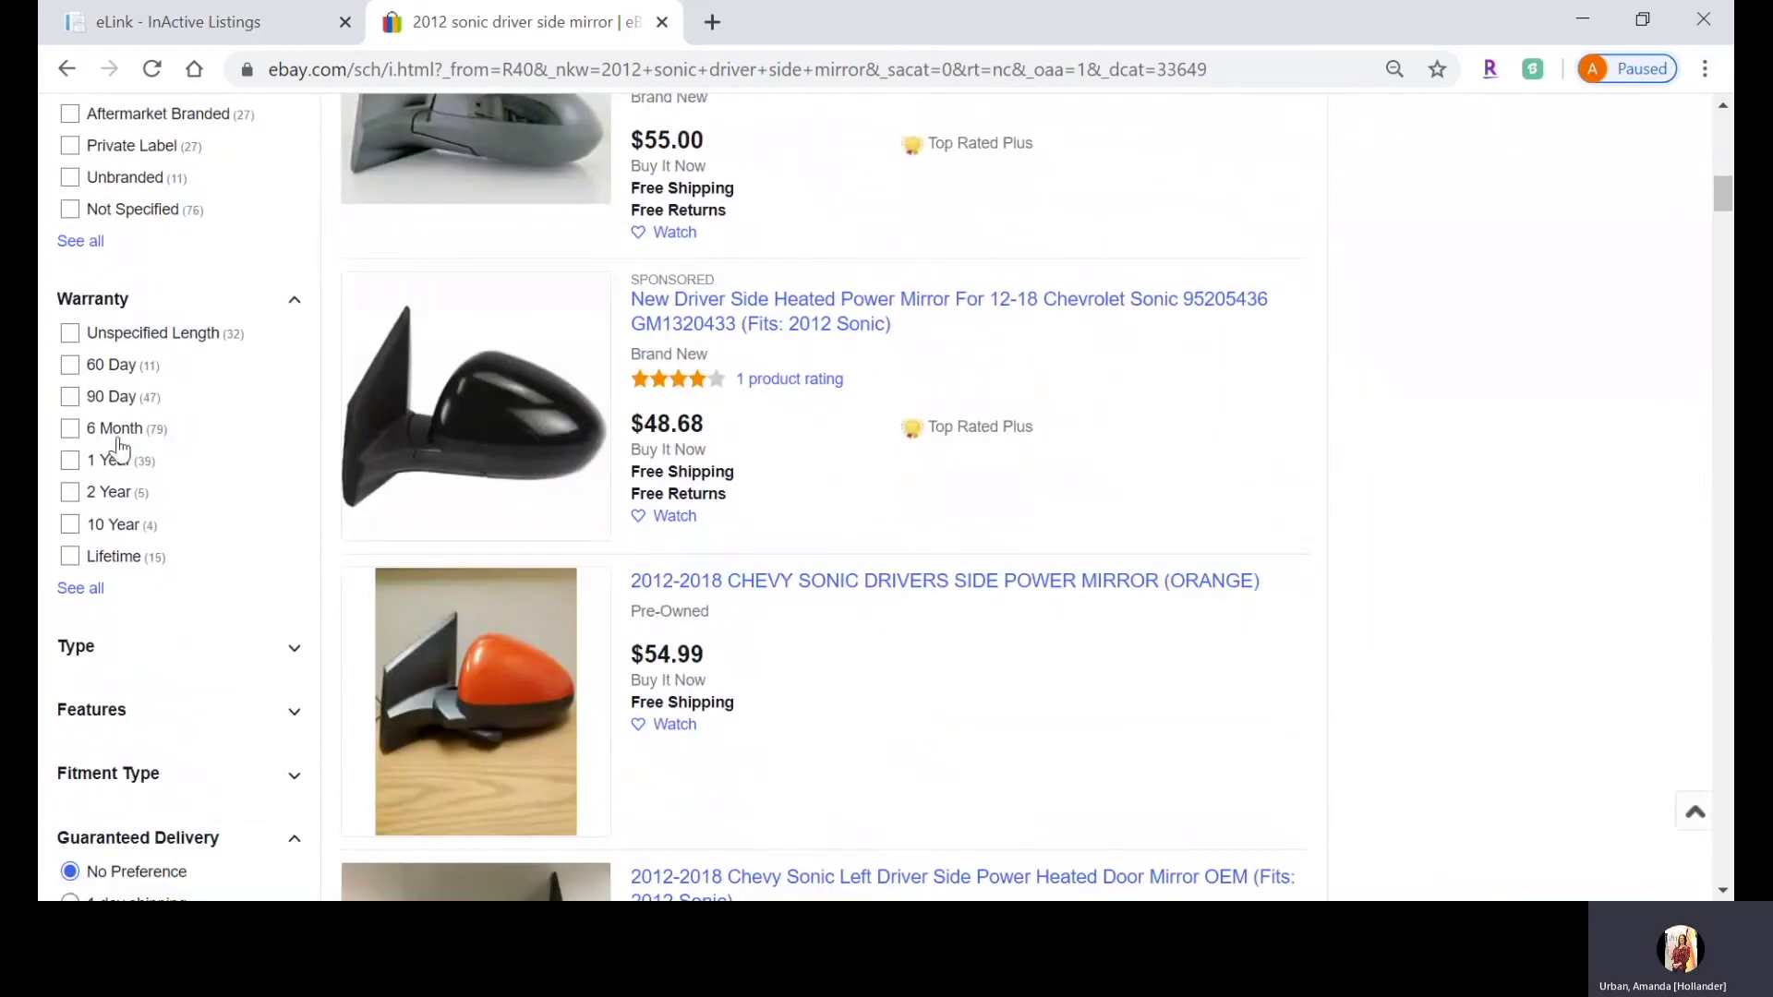
click(70, 428)
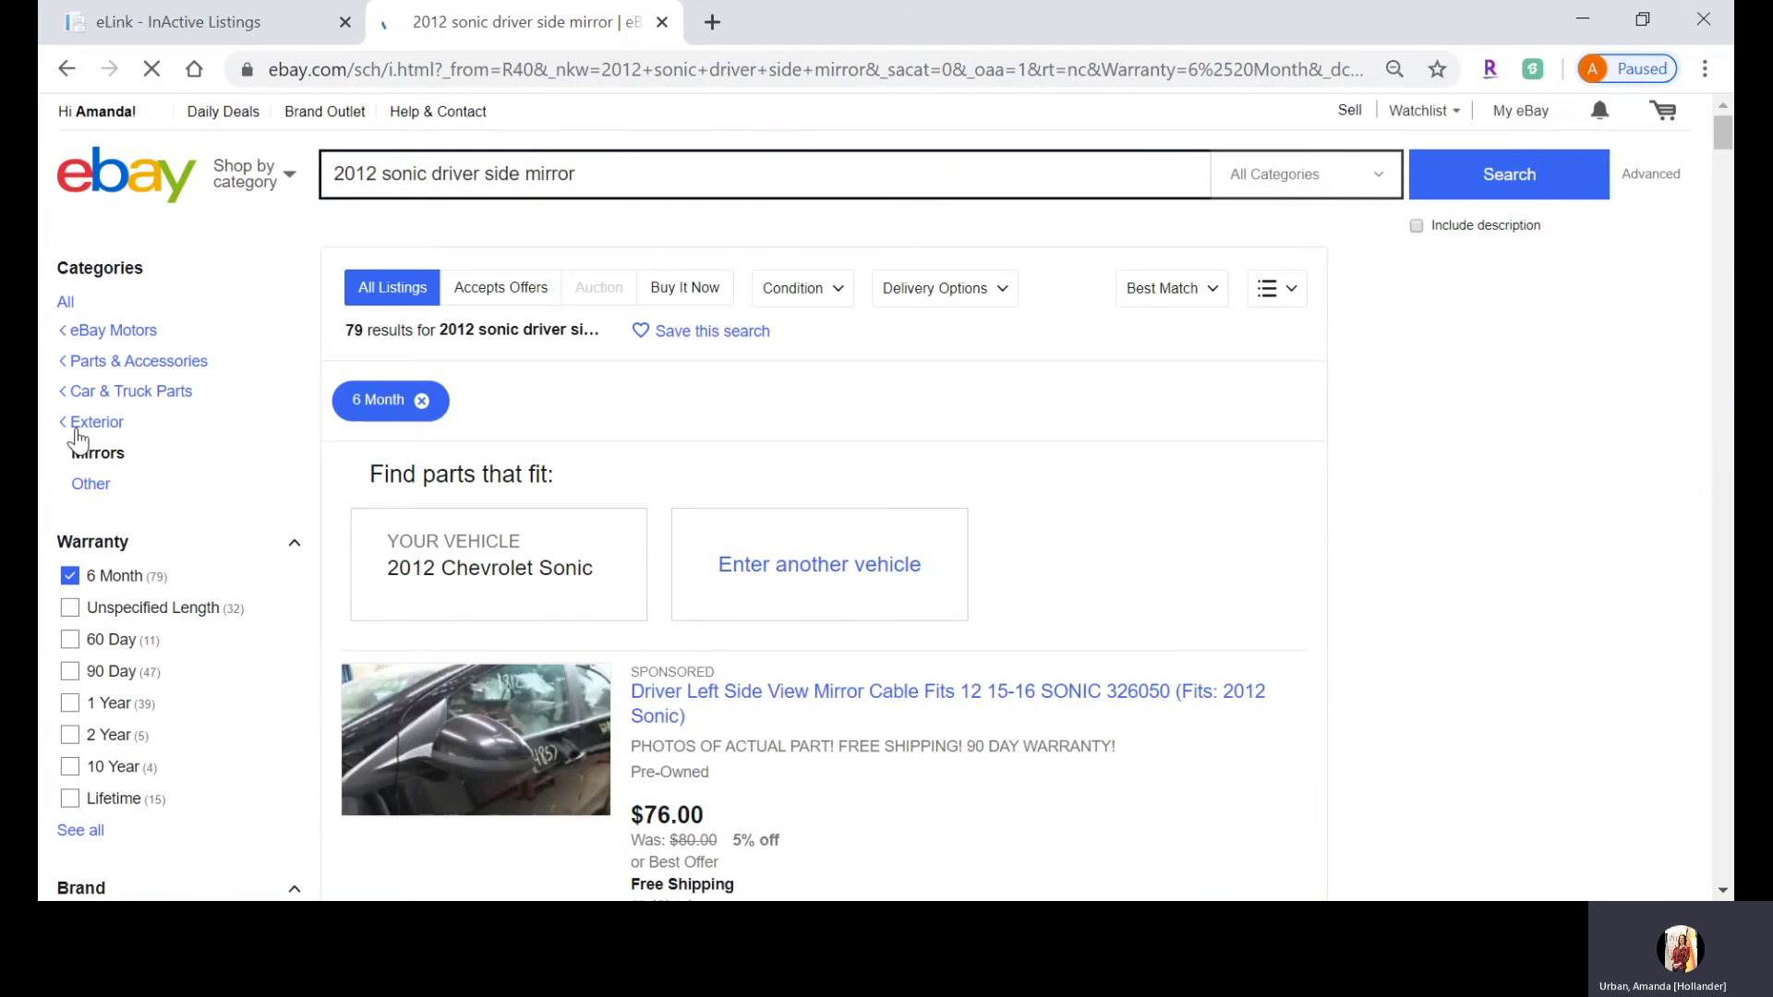
Step: Browse the filtered results and open the "Driver Side View Mirror Cable Control Opt DG2 Fits 12 15-18 SONIC 1725538" listing
scroll(668, 641, down, 4)
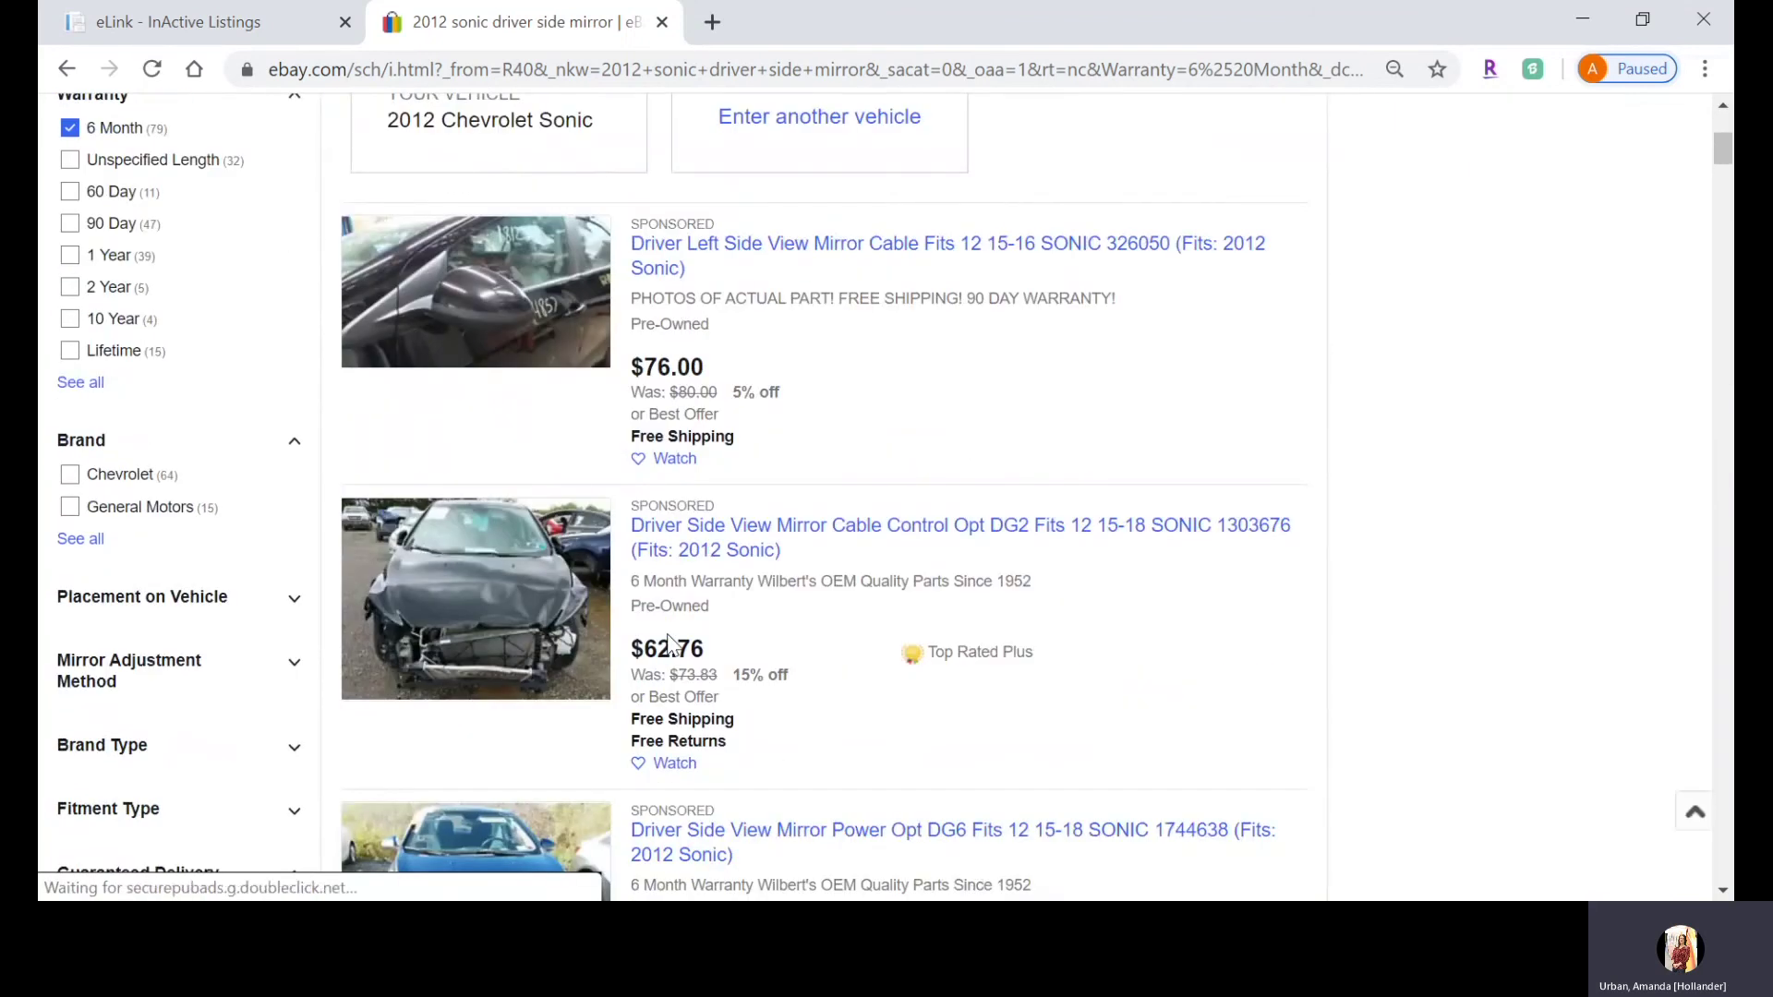
scroll(817, 551, down, 15)
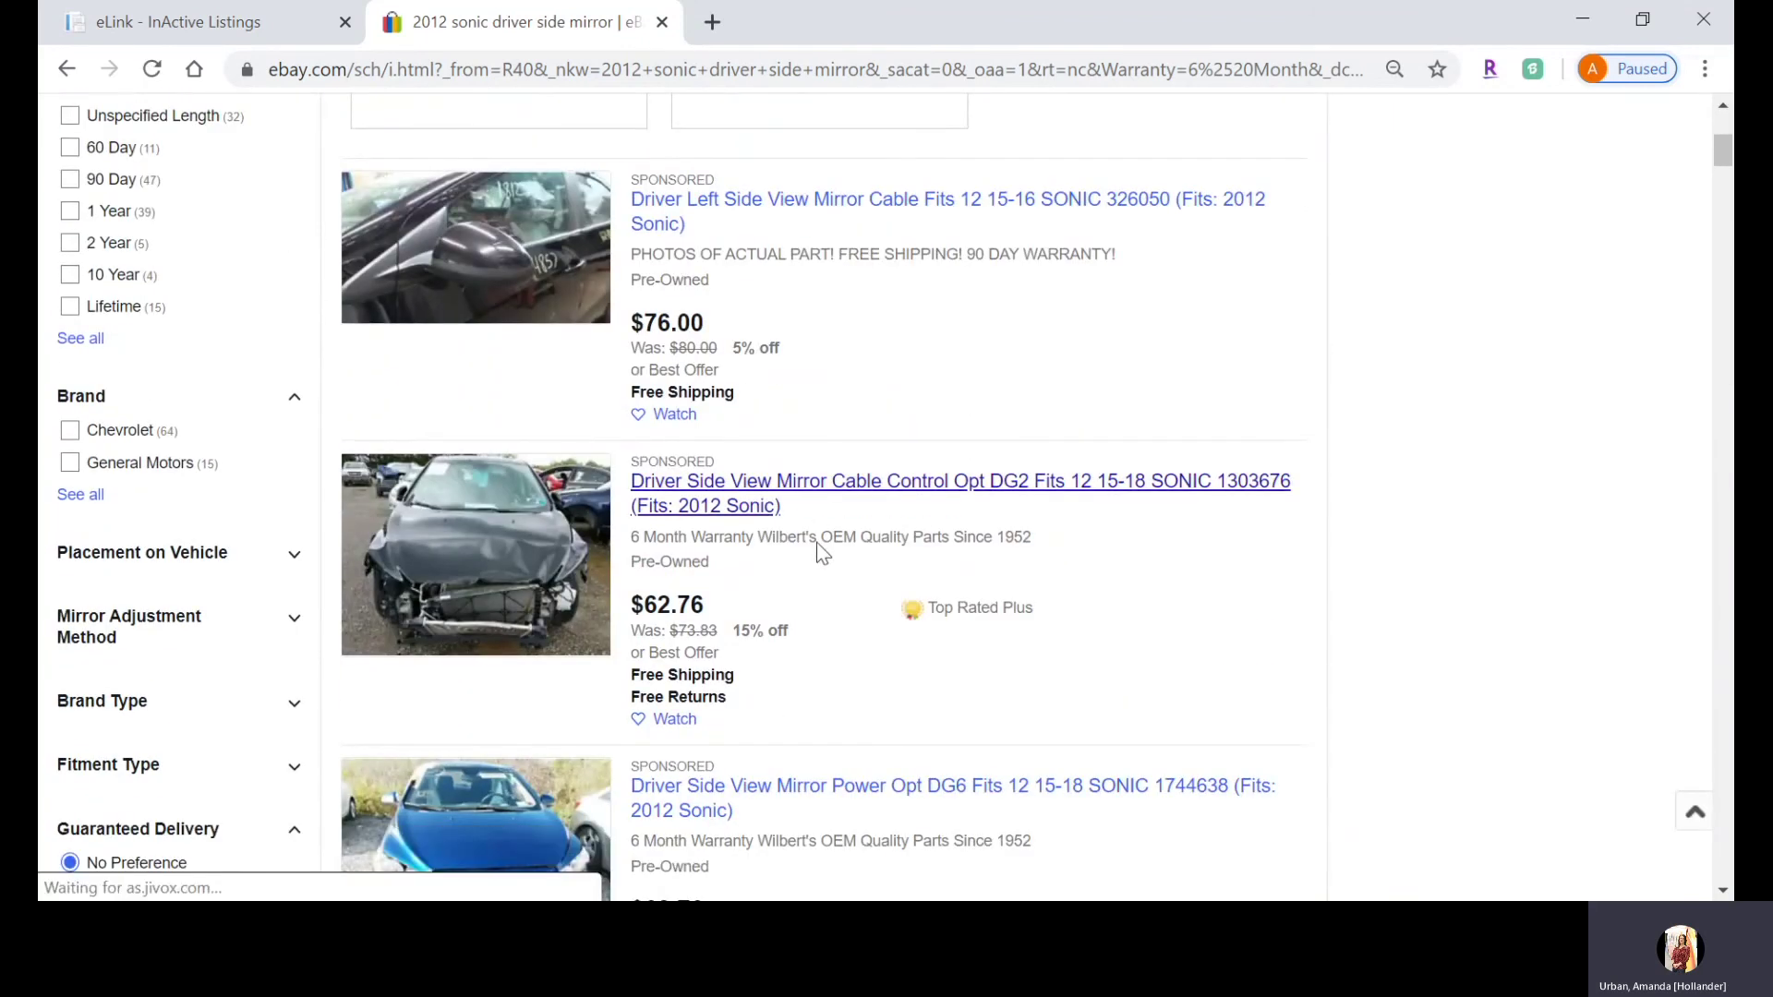
scroll(817, 552, down, 7)
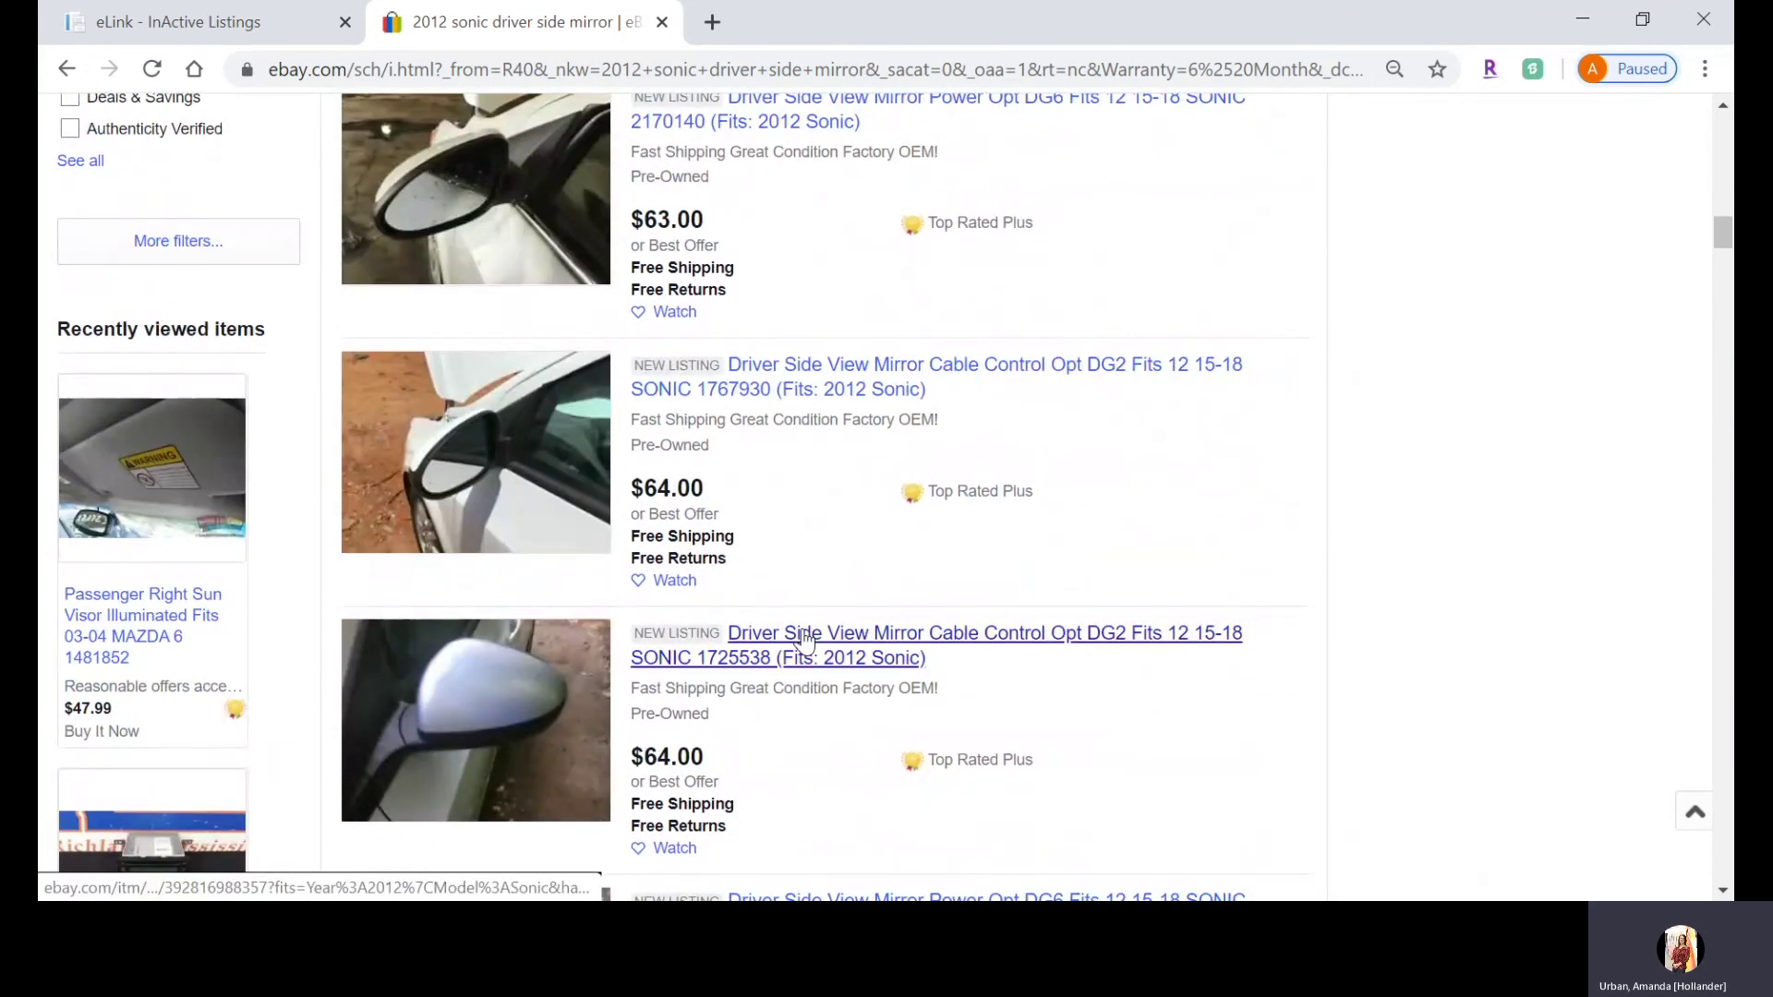
click(803, 637)
Step: Find the listing's Item specifics section, highlight its heading and examine the Warranty entry
scroll(803, 639, down, 15)
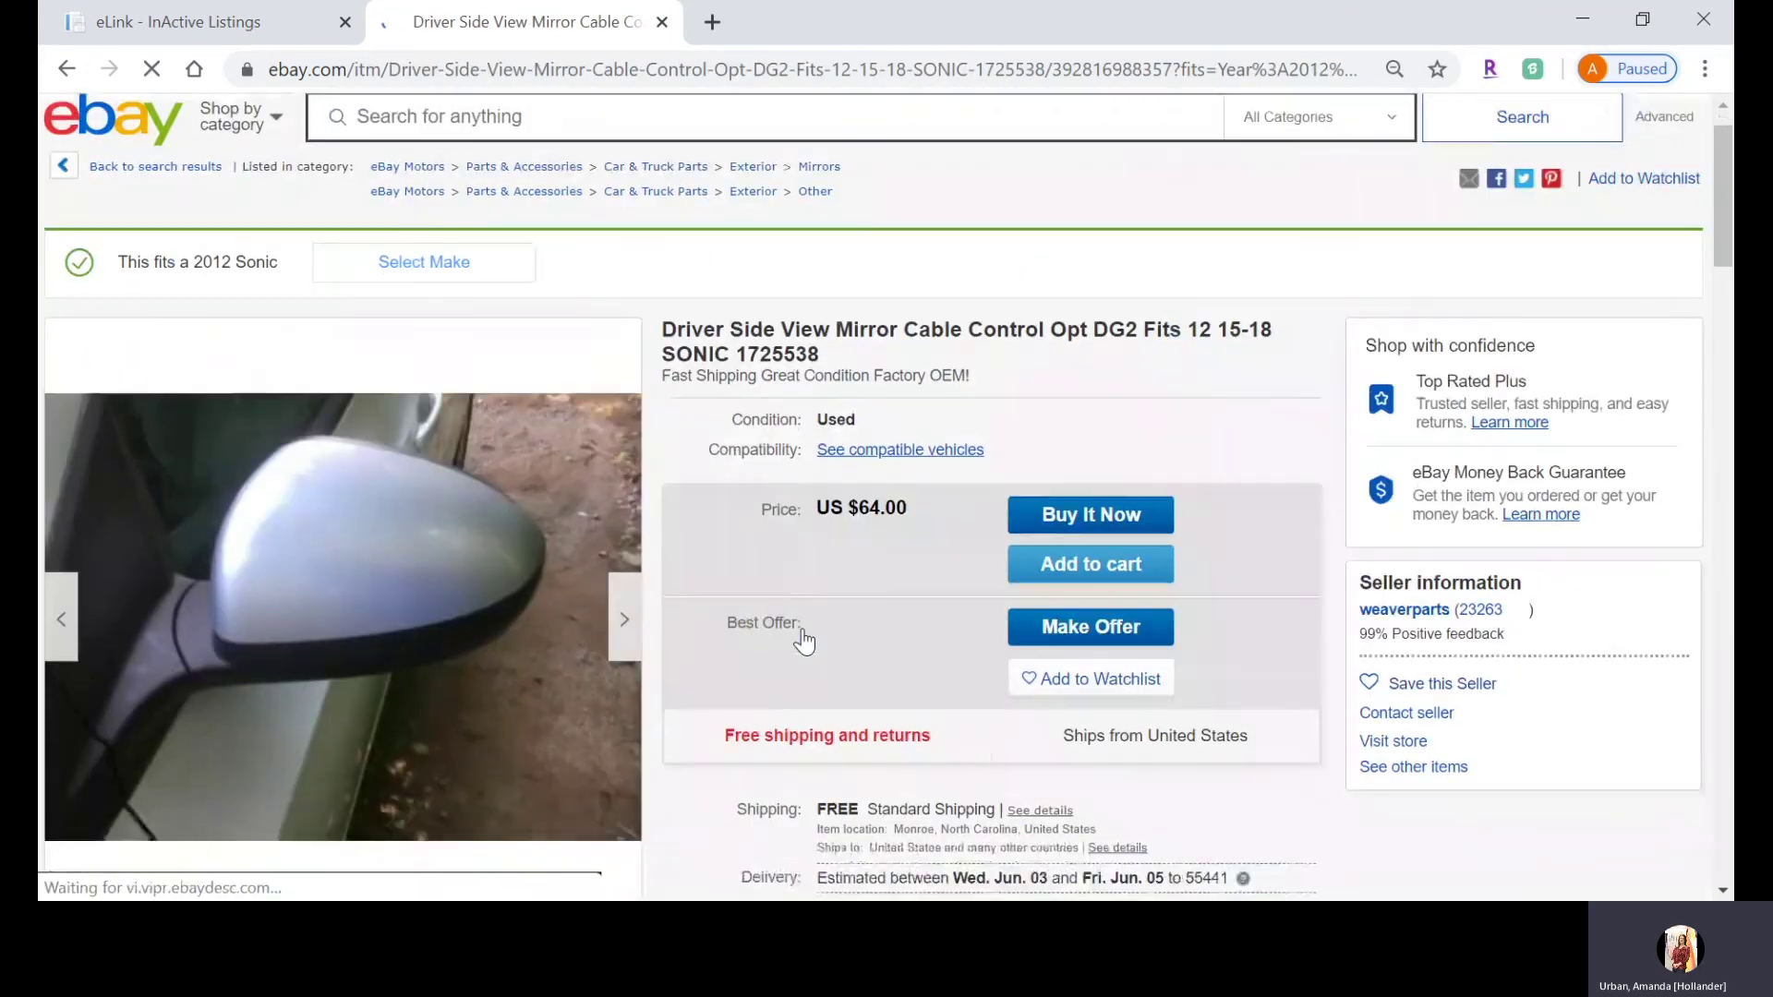
scroll(803, 638, down, 20)
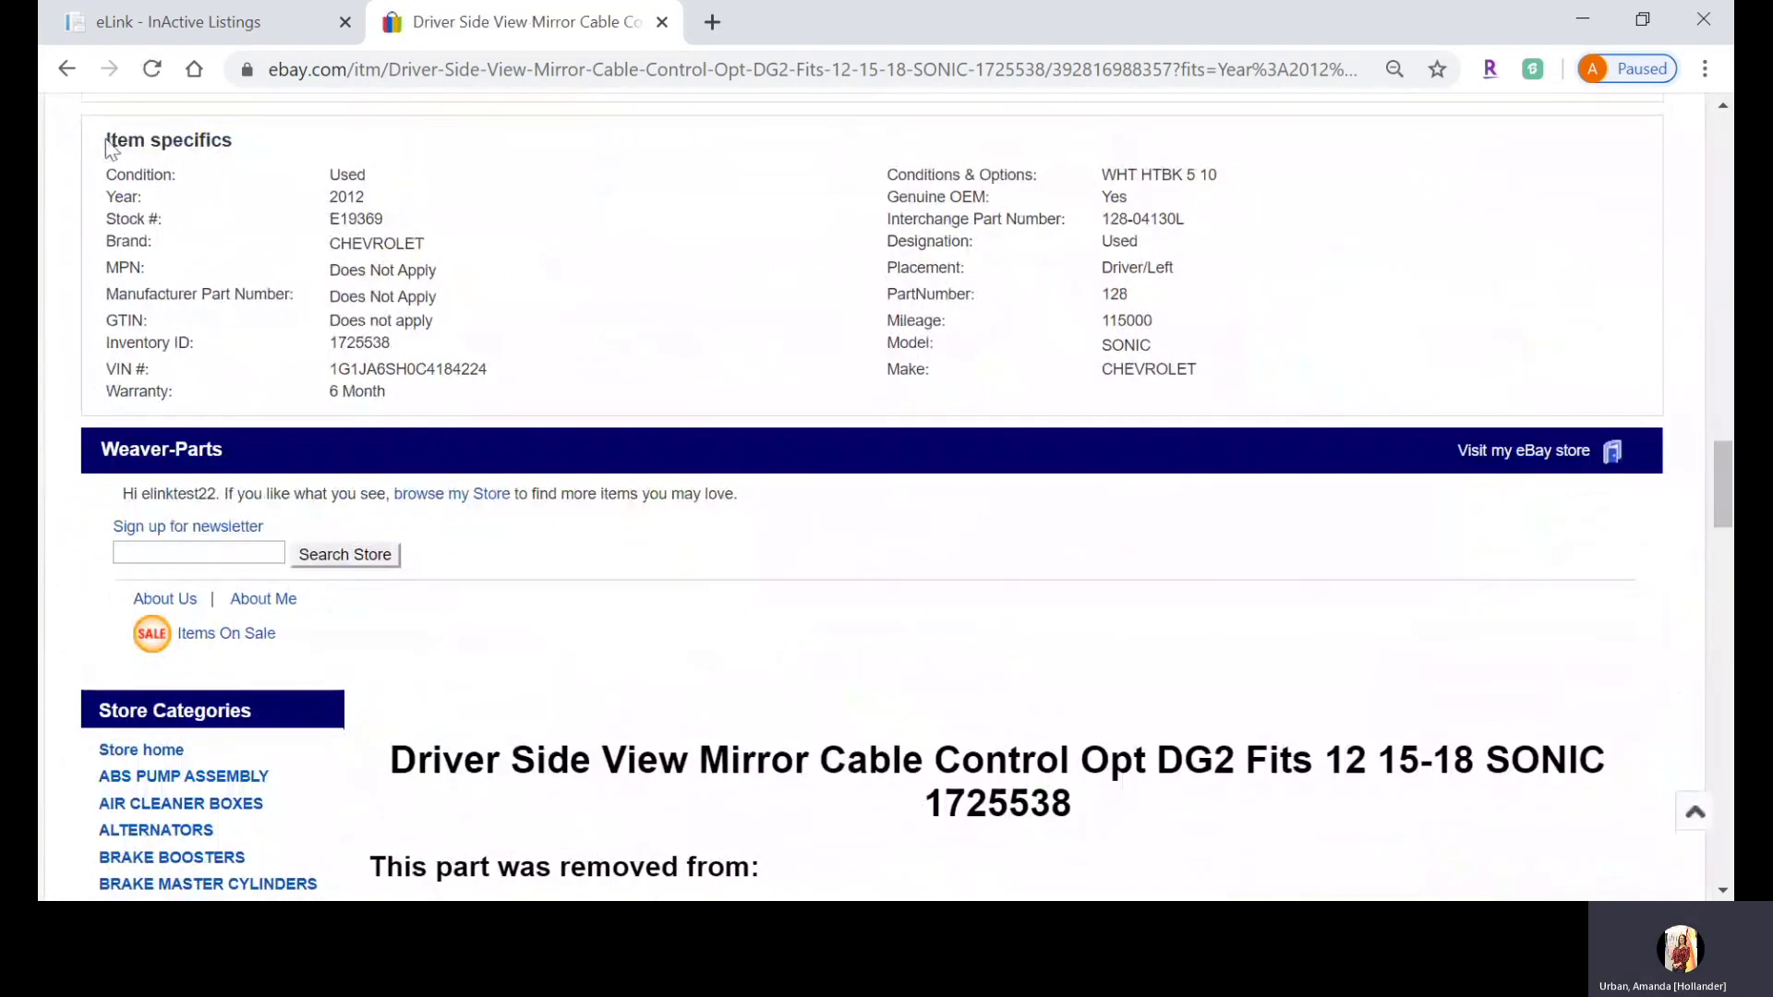
drag(104, 140, 238, 152)
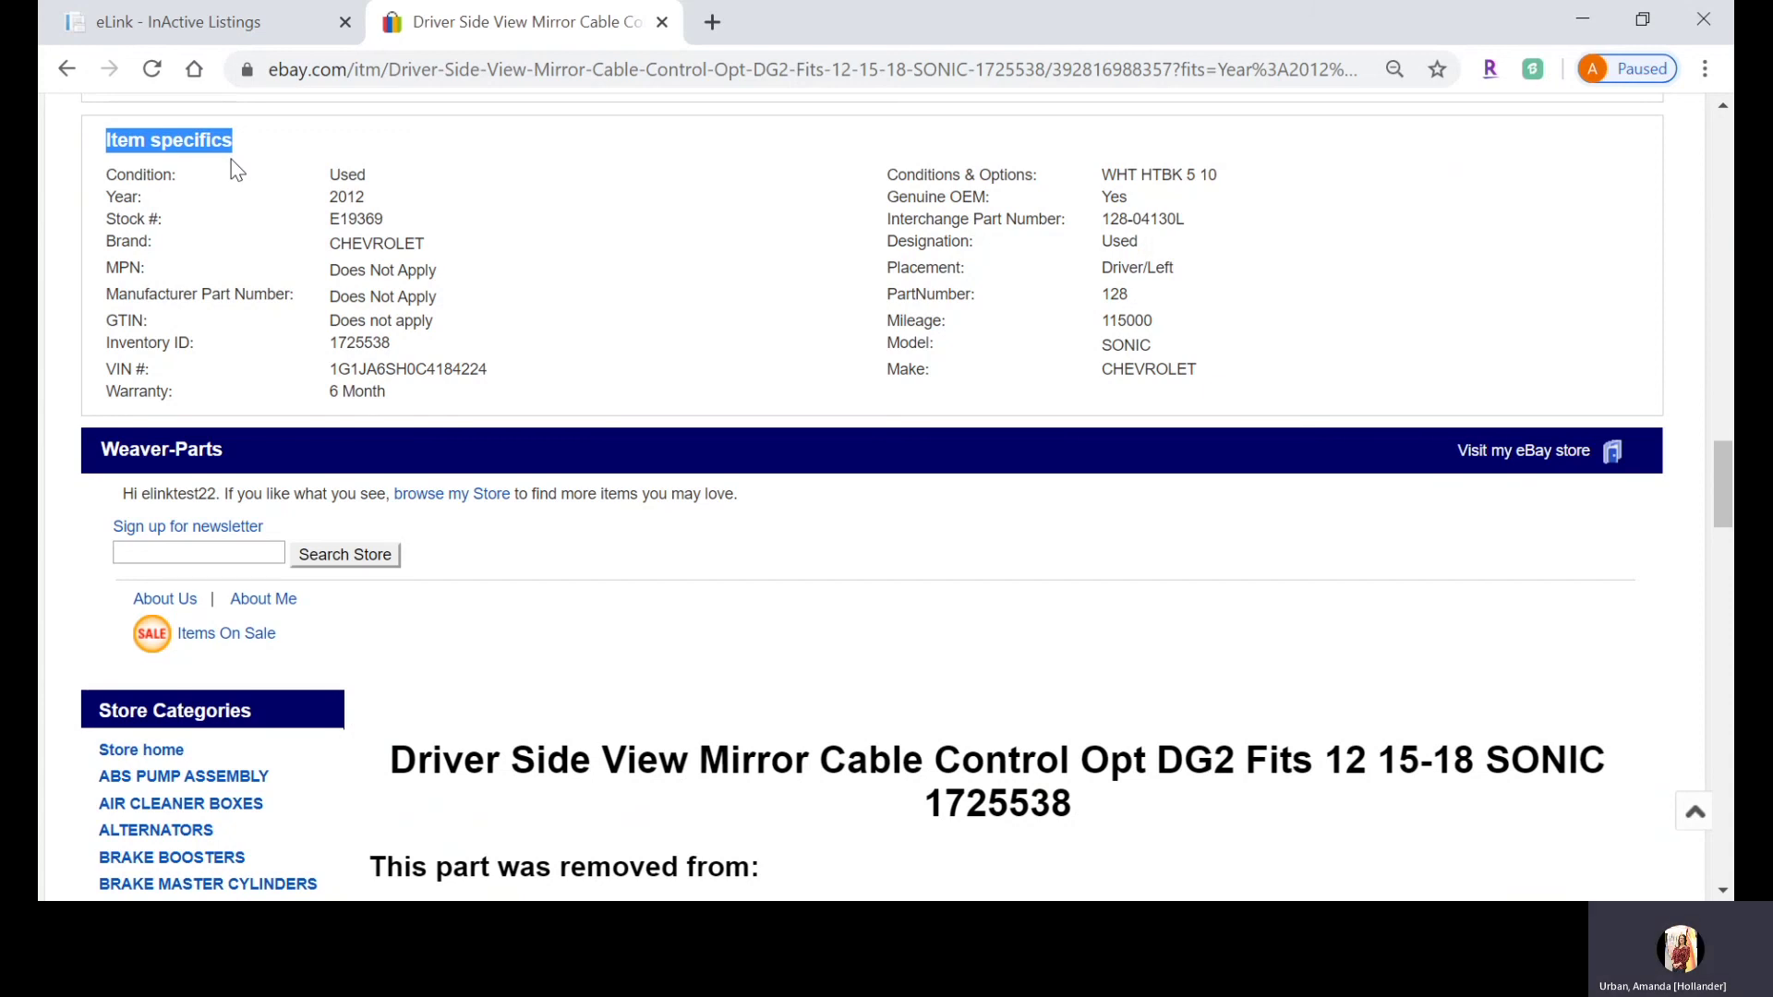
triple_click(349, 374)
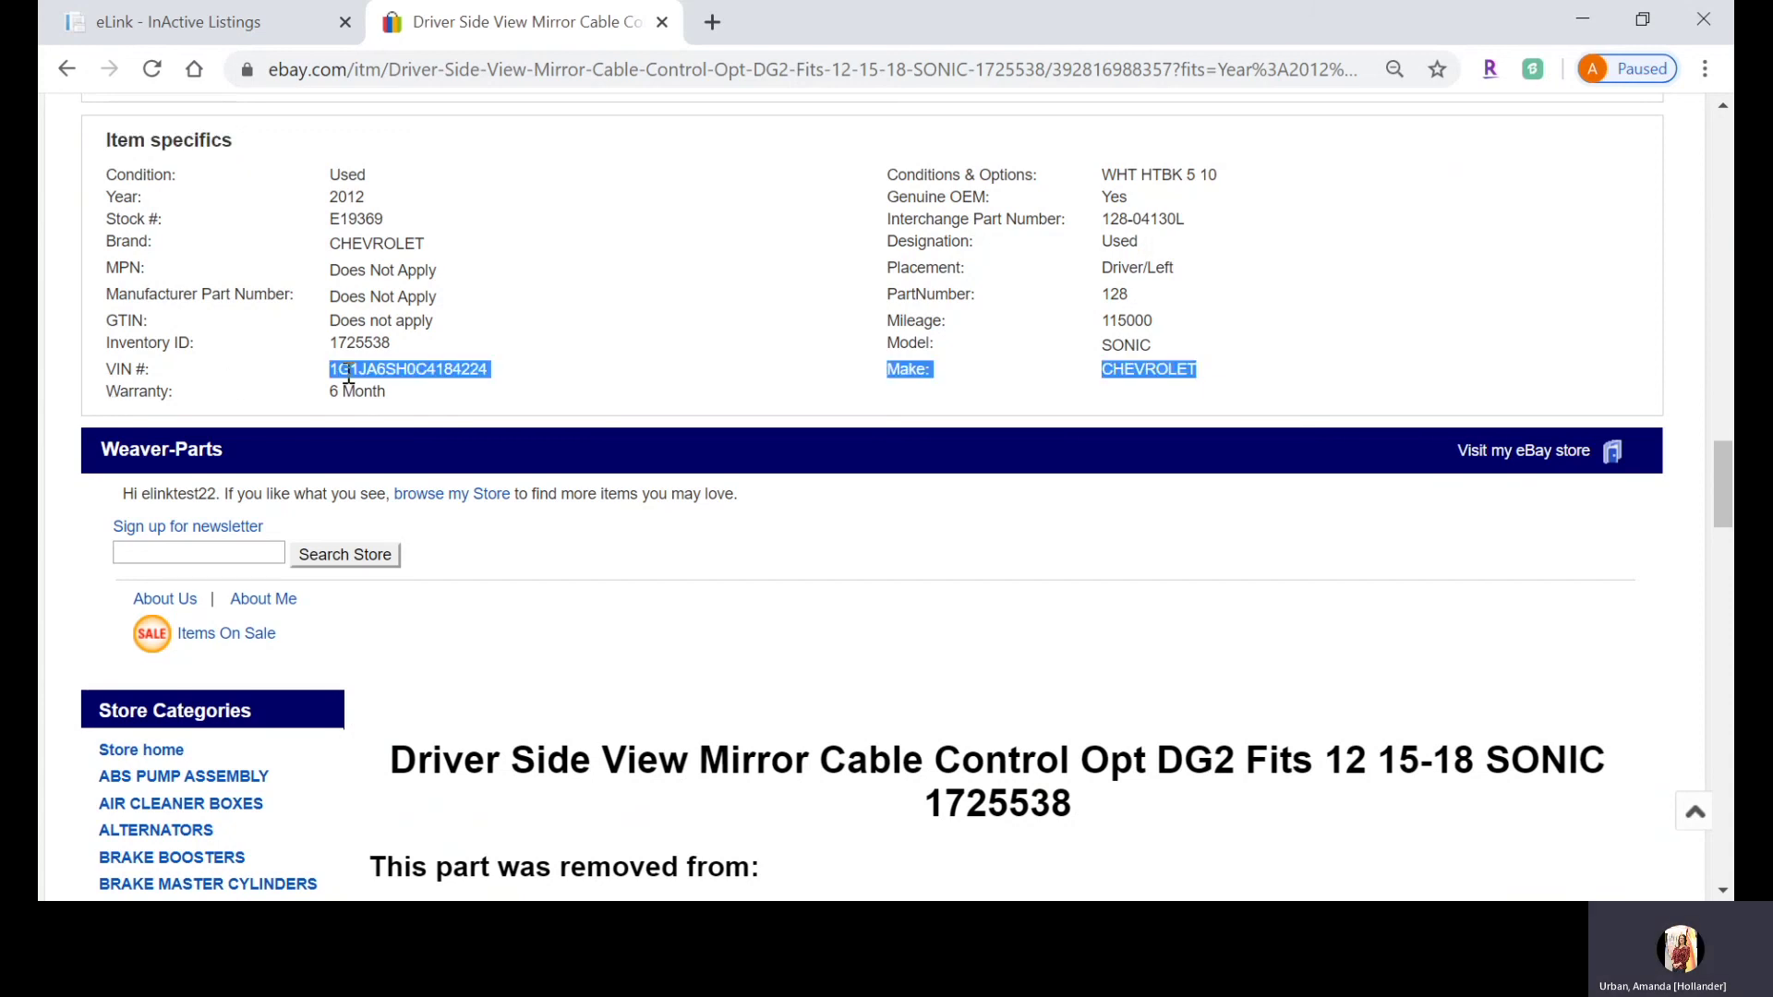
triple_click(387, 391)
click(391, 399)
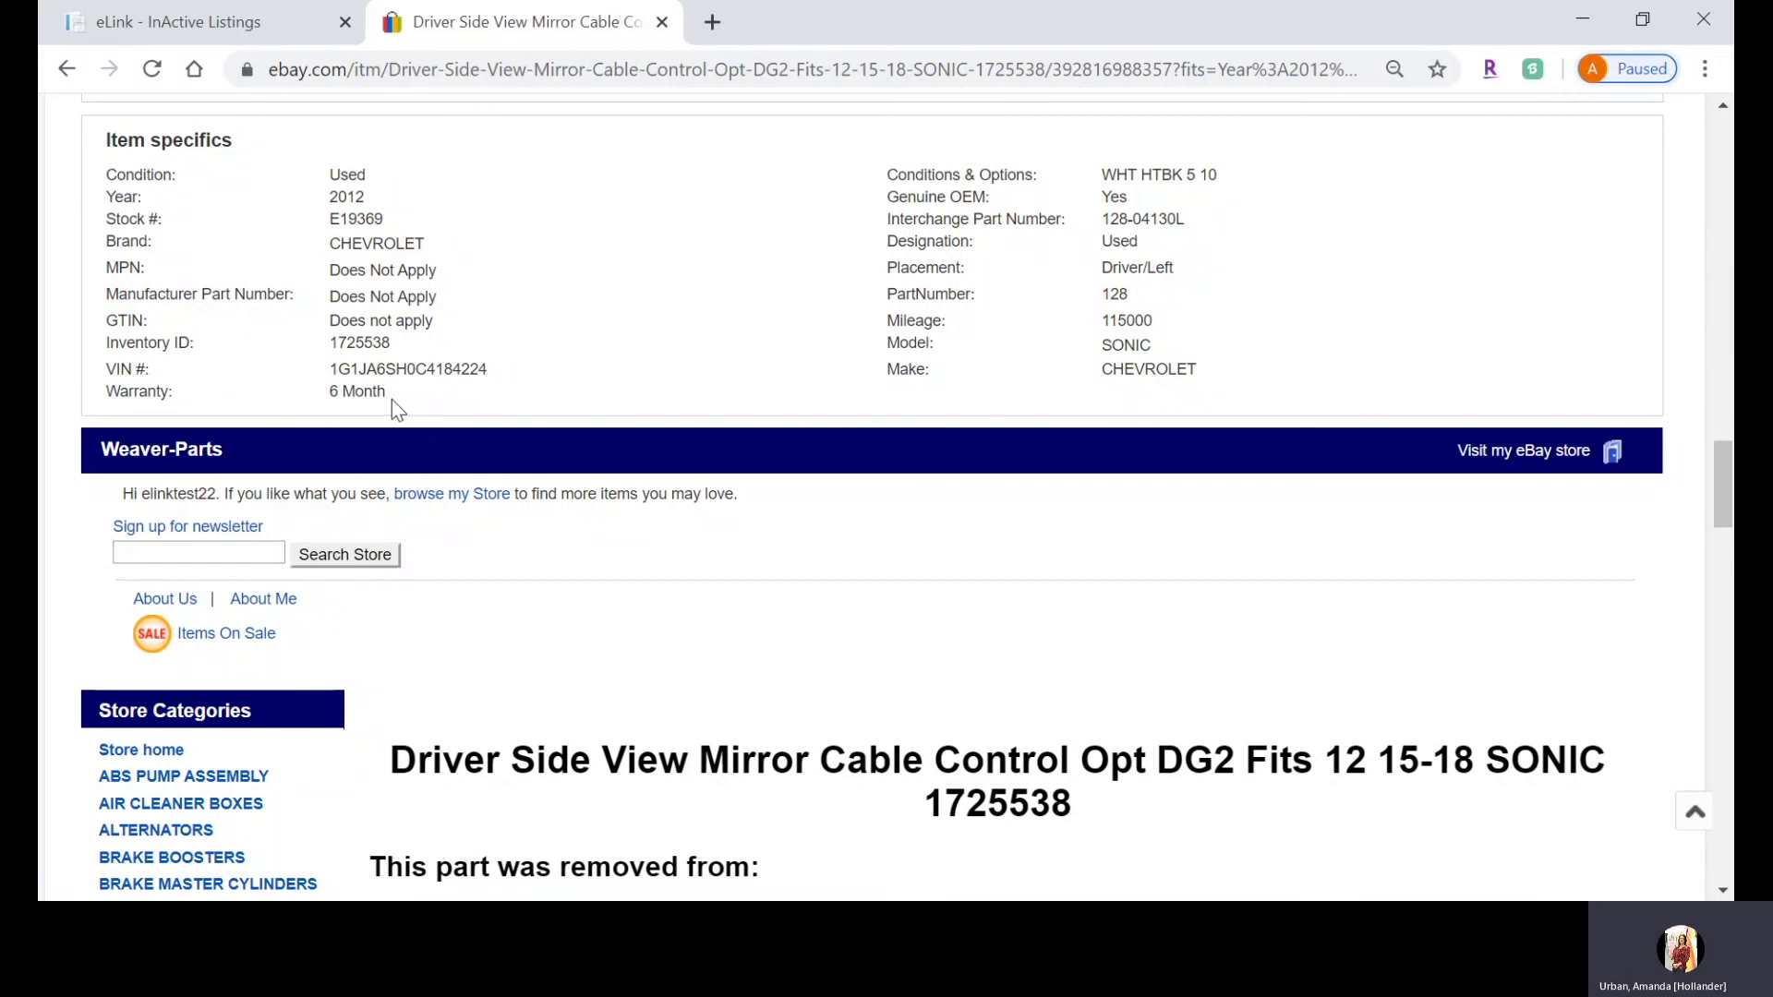
Step: Highlight the "Warranty Info:" heading in the listing's description and review the warranty text beneath it
scroll(623, 625, down, 3)
scroll(623, 625, down, 5)
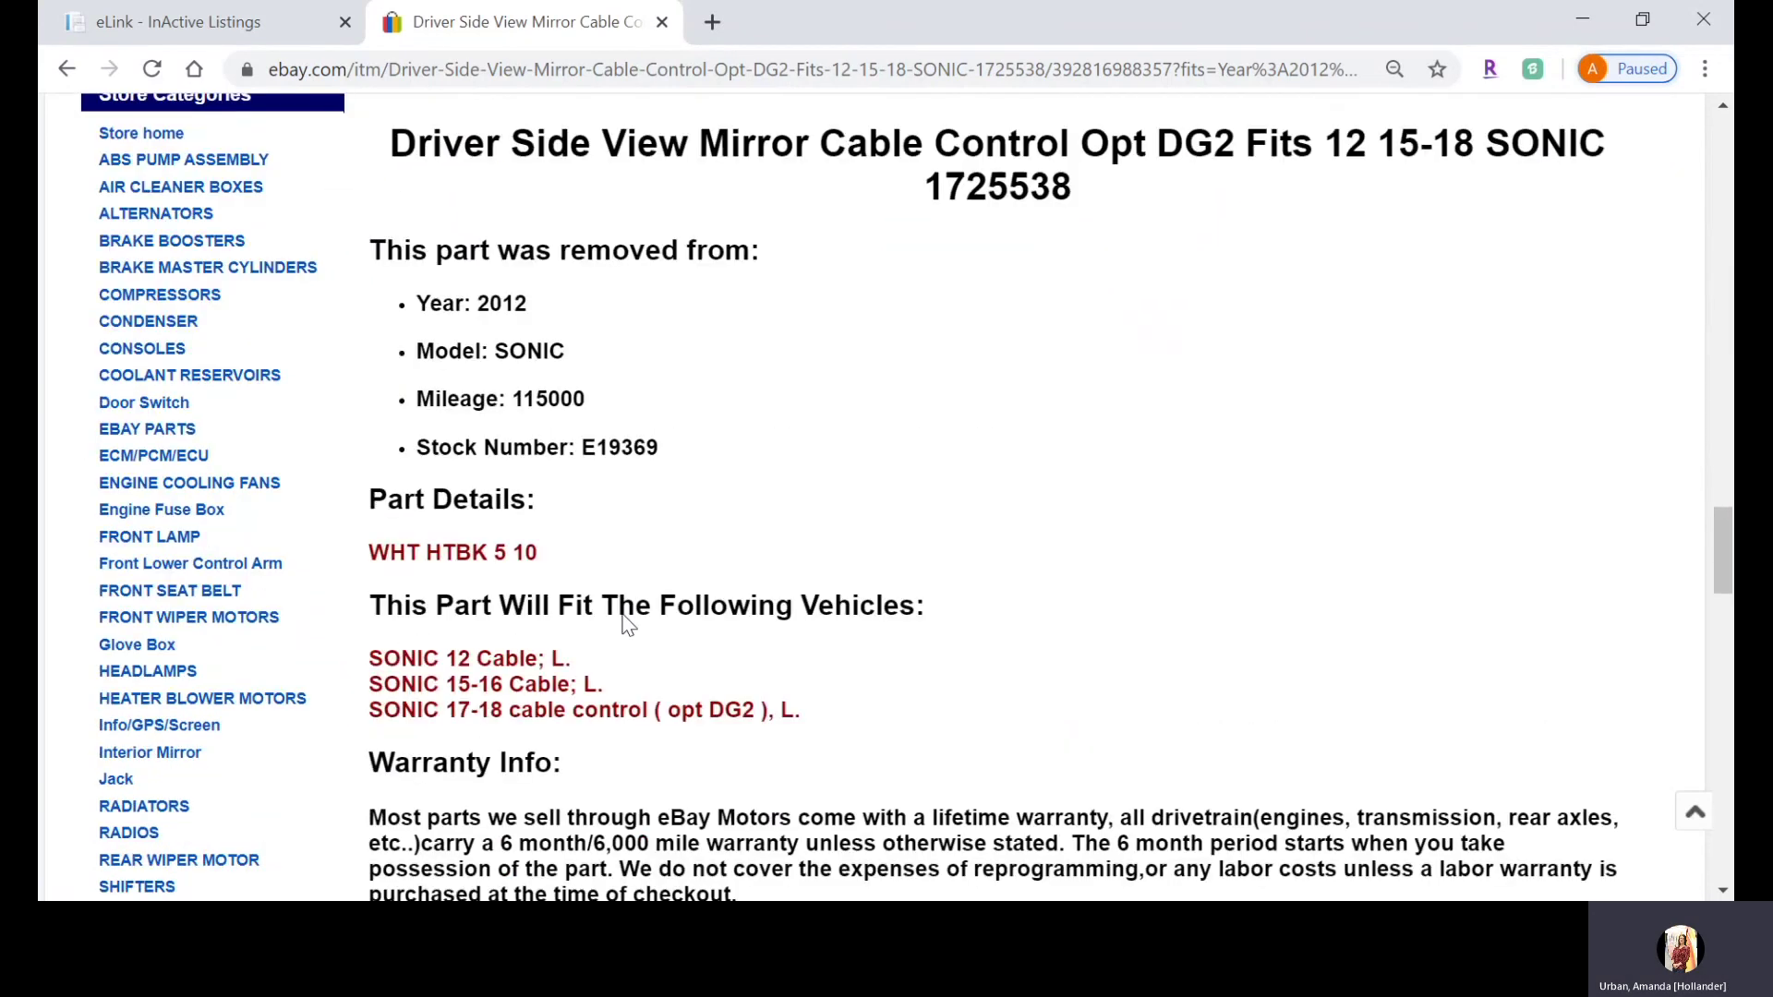
drag(372, 493, 602, 473)
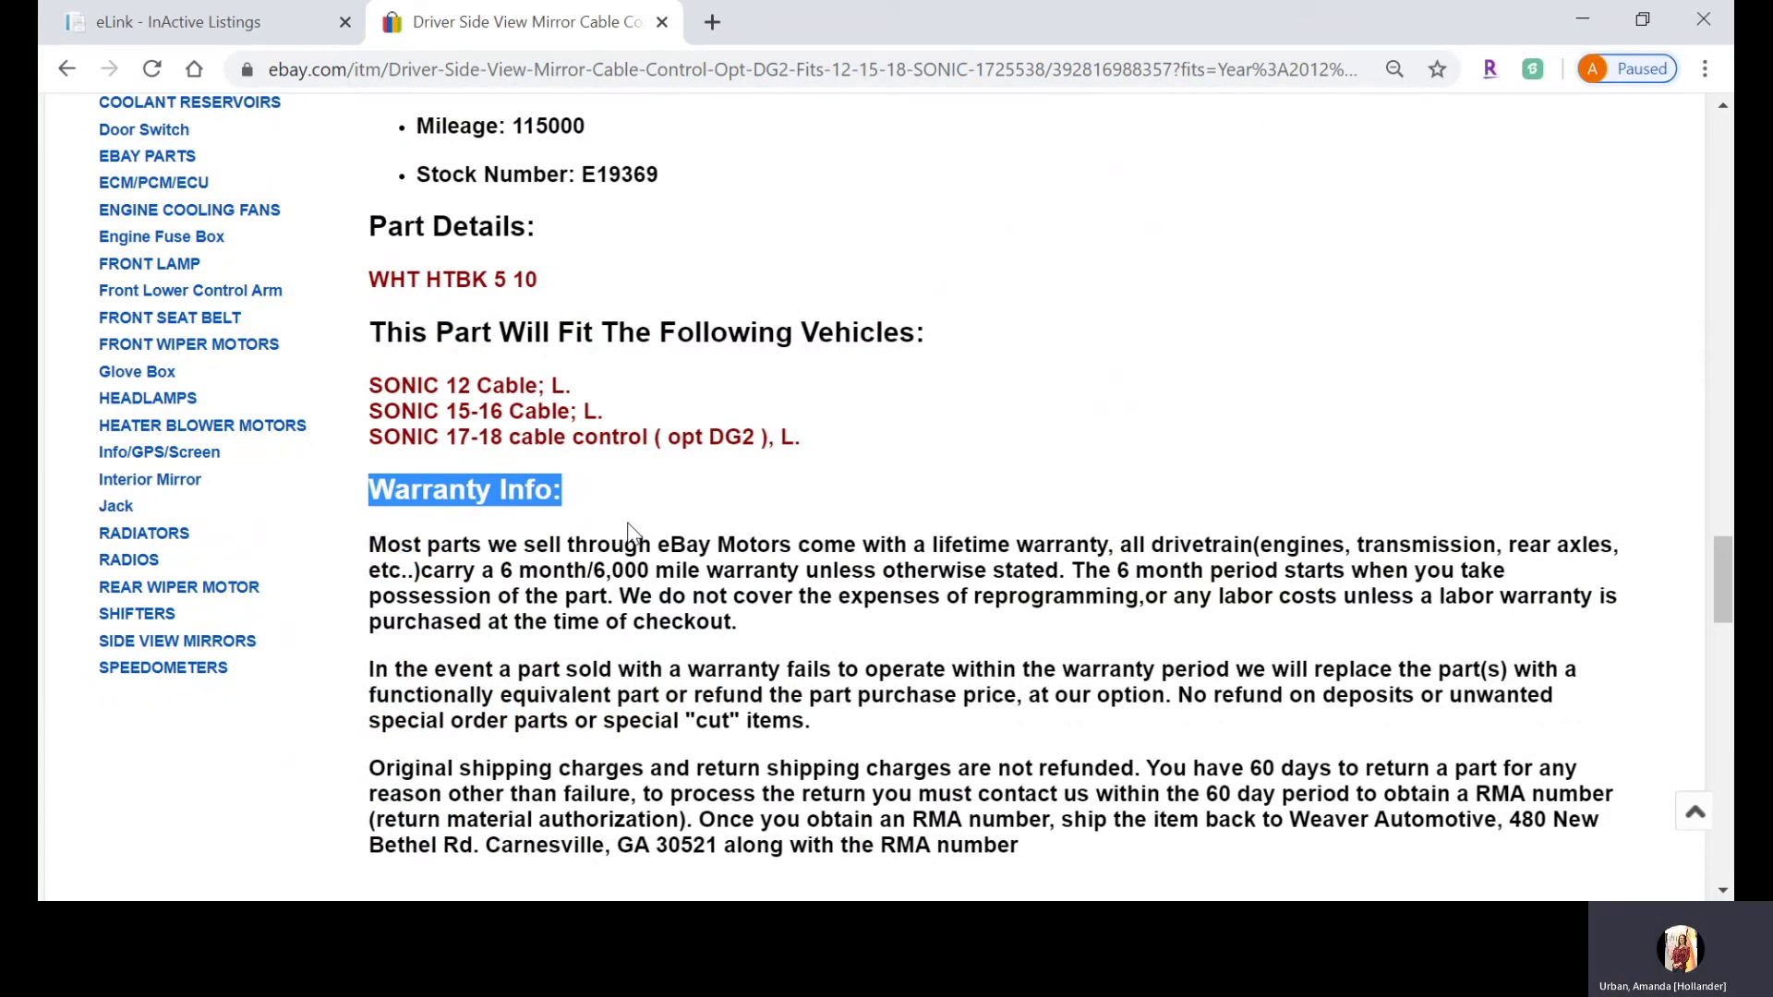
click(1515, 898)
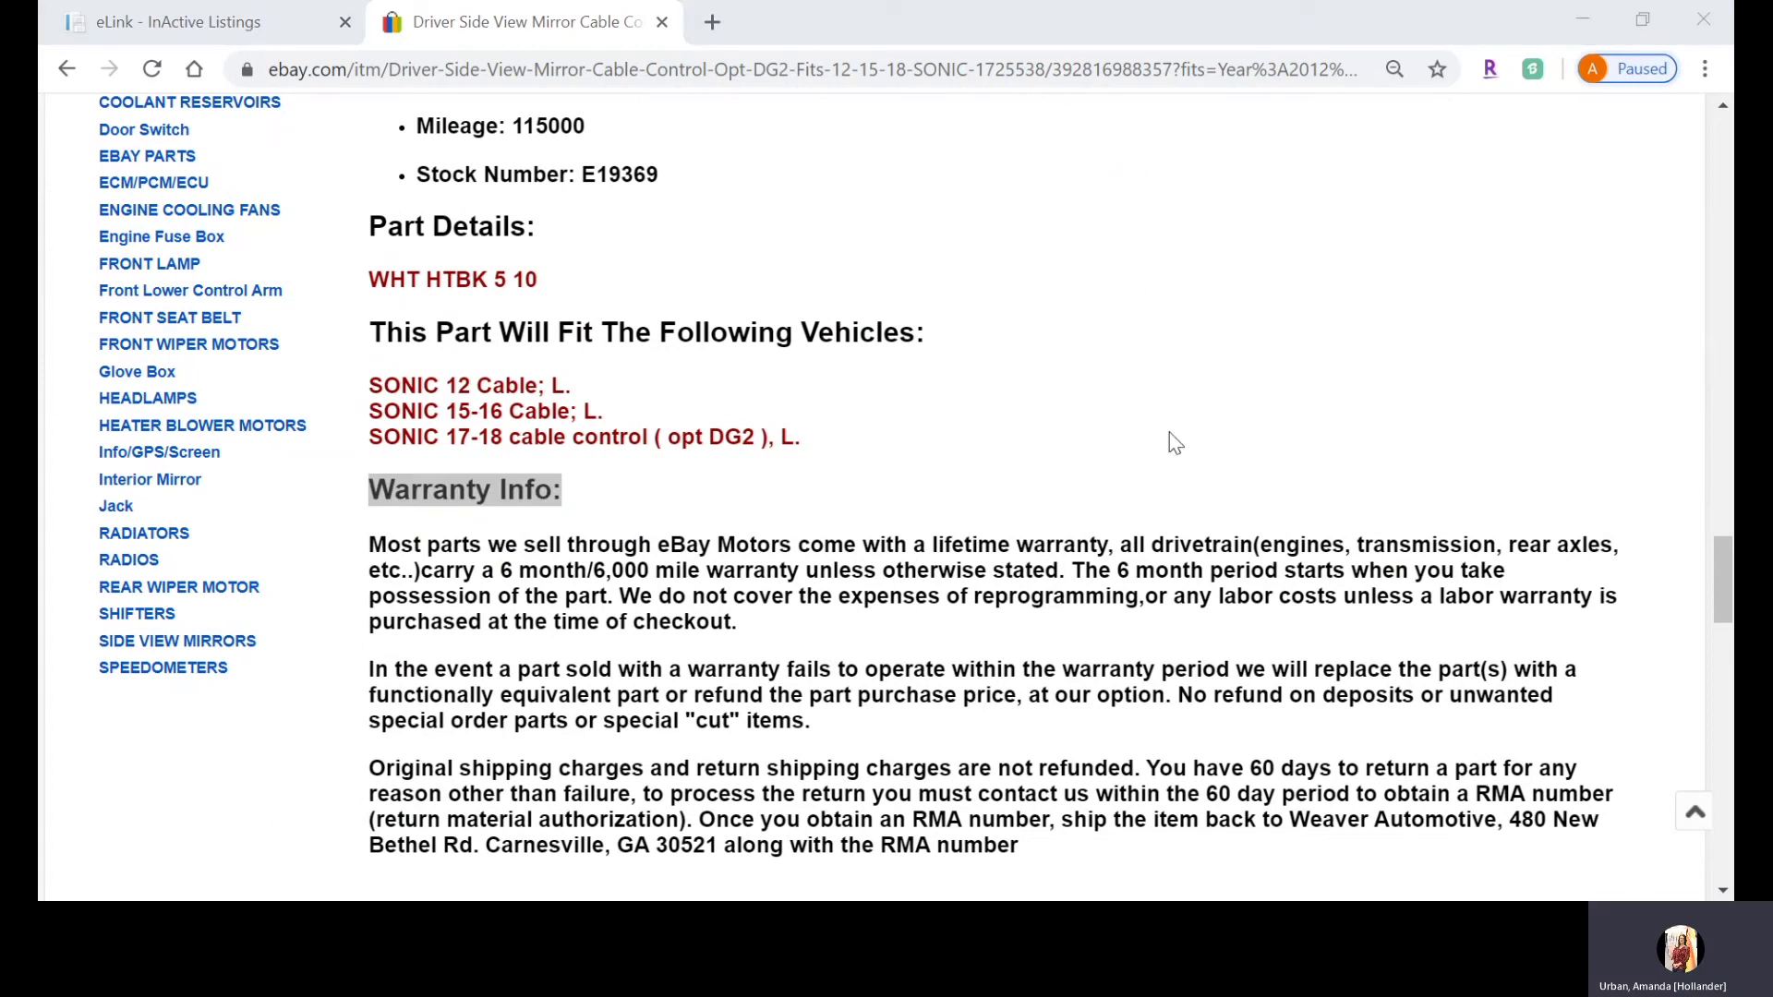